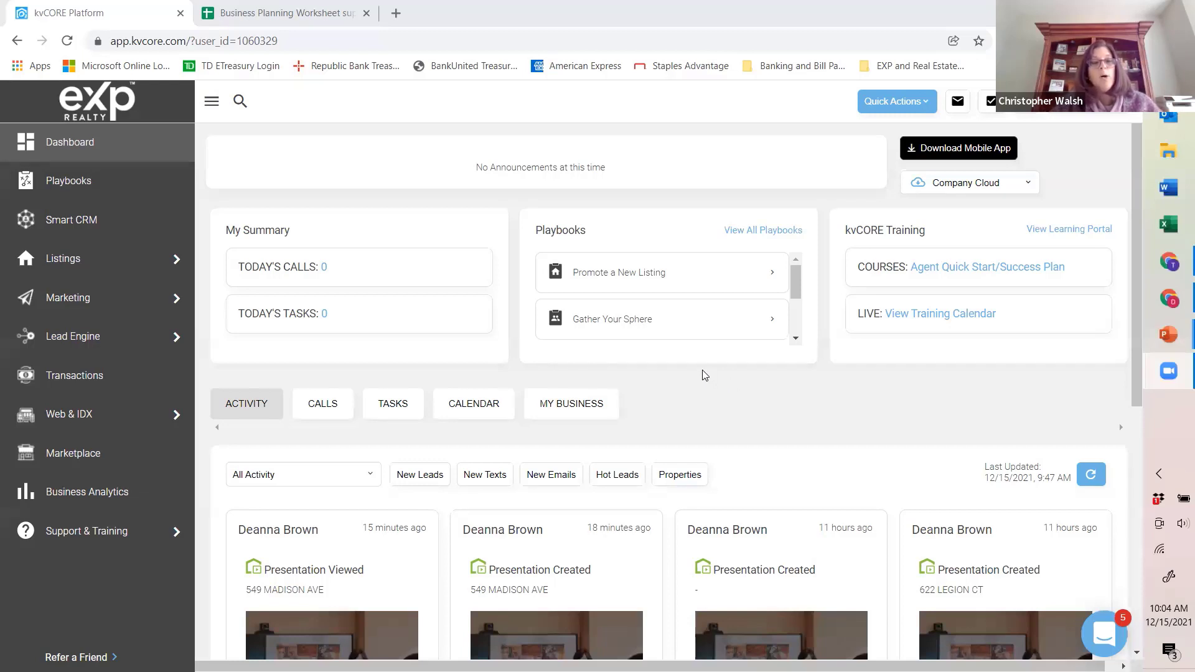
Step: Open CORE Present from the kvCORE marketing tools and go to its Customization Settings
{"action": "mouse_move", "coordinate": [75, 293]}
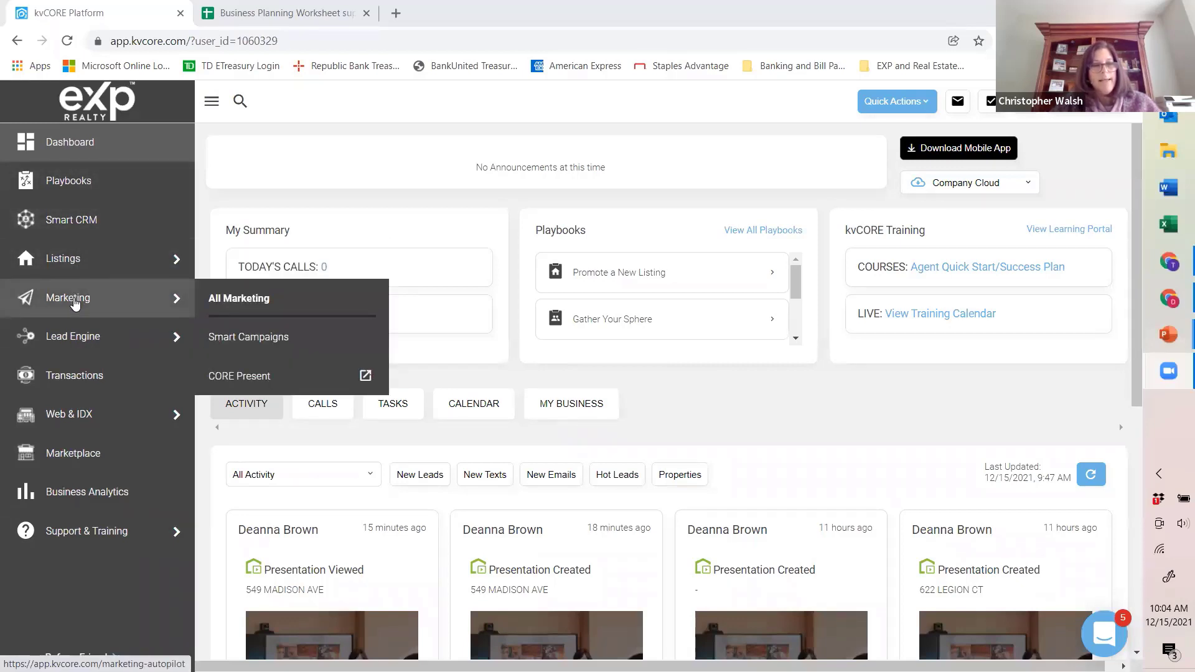
{"action": "left_click", "coordinate": [236, 380]}
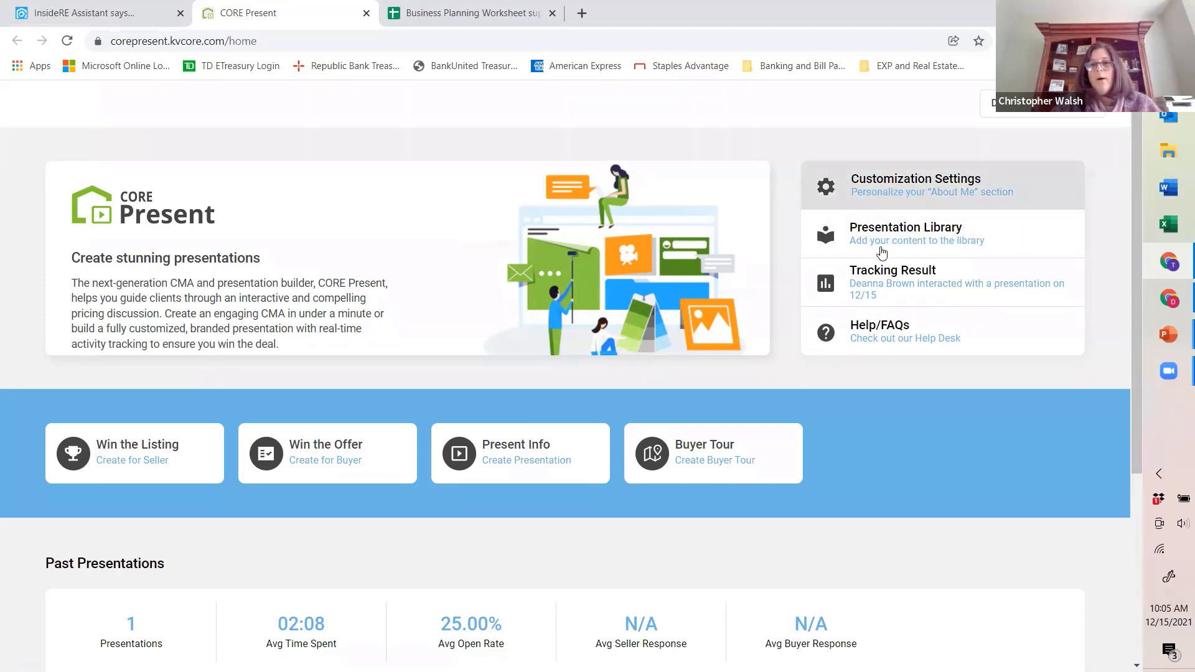
{"action": "left_click", "coordinate": [912, 191]}
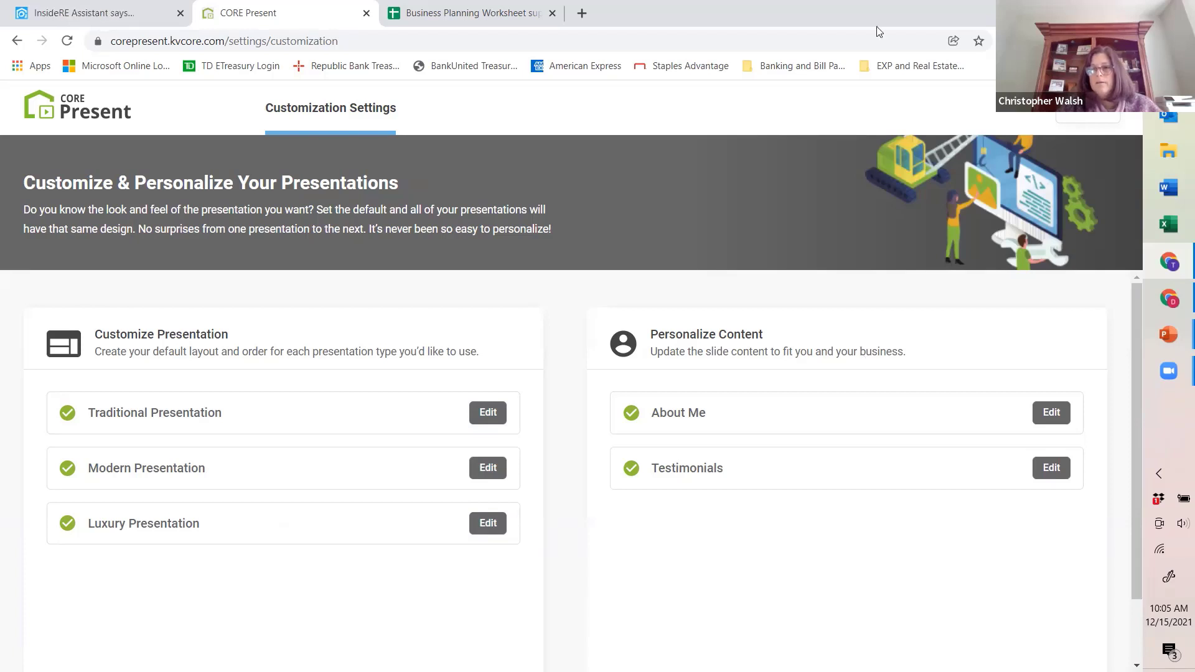
Step: Review the personalized text of the default About Me slide and close its editor
{"action": "left_click", "coordinate": [1037, 413]}
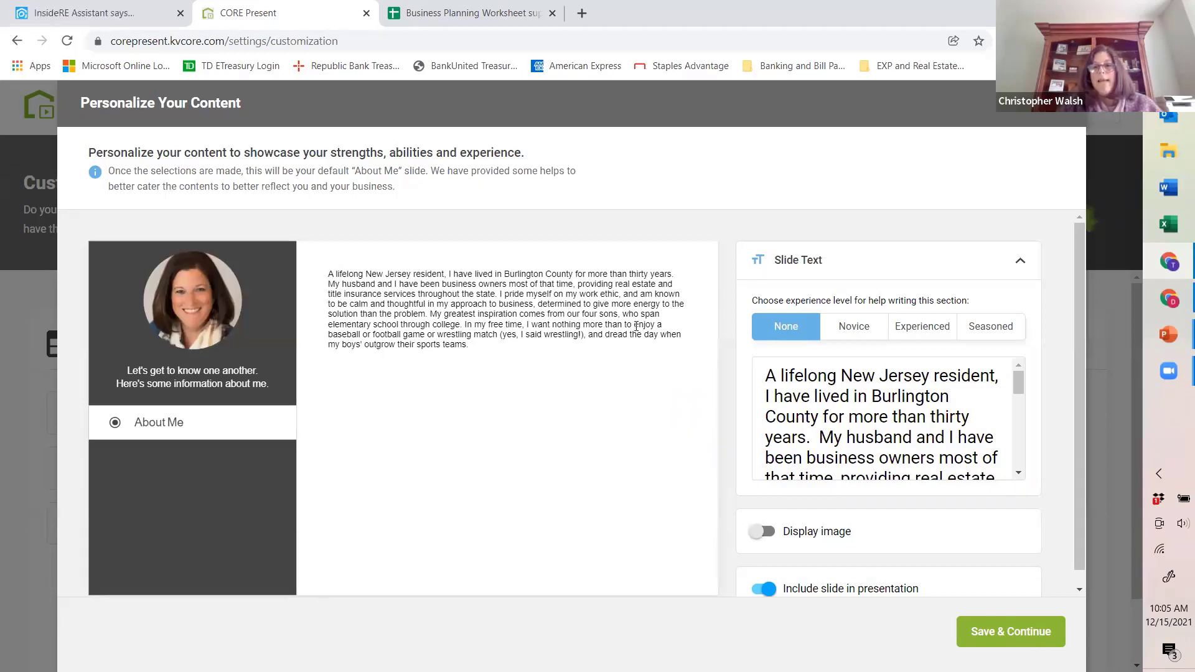
{"action": "scroll", "coordinate": [1019, 460], "scroll_direction": "down", "scroll_amount": 5}
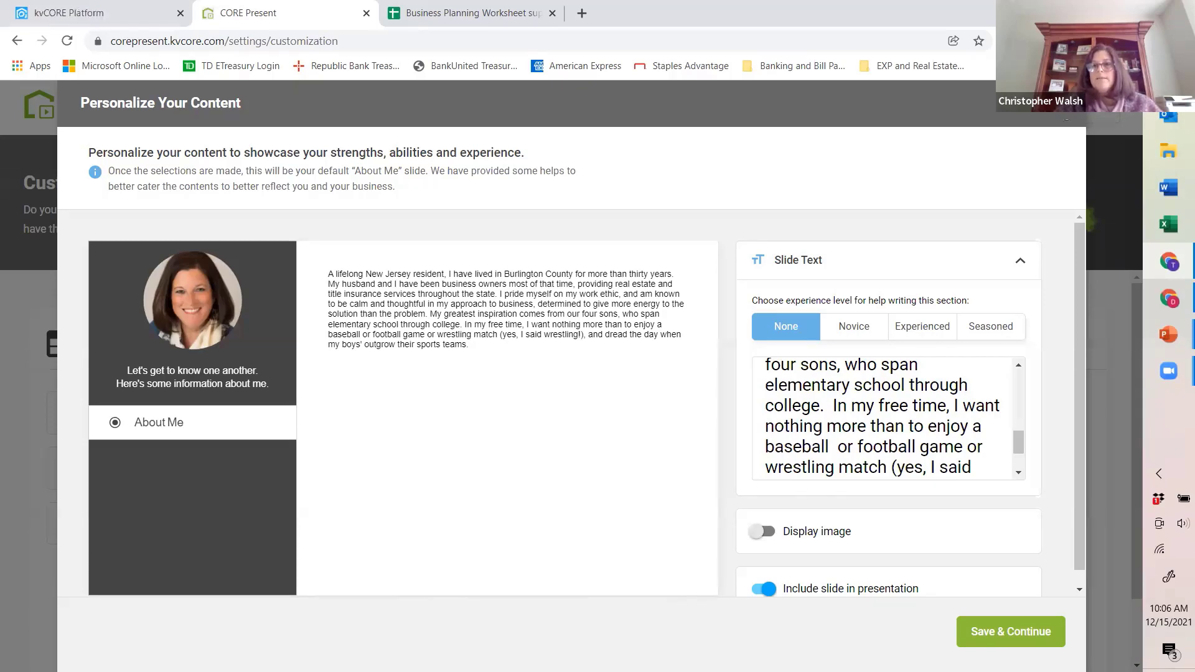
{"action": "left_click", "coordinate": [1056, 126]}
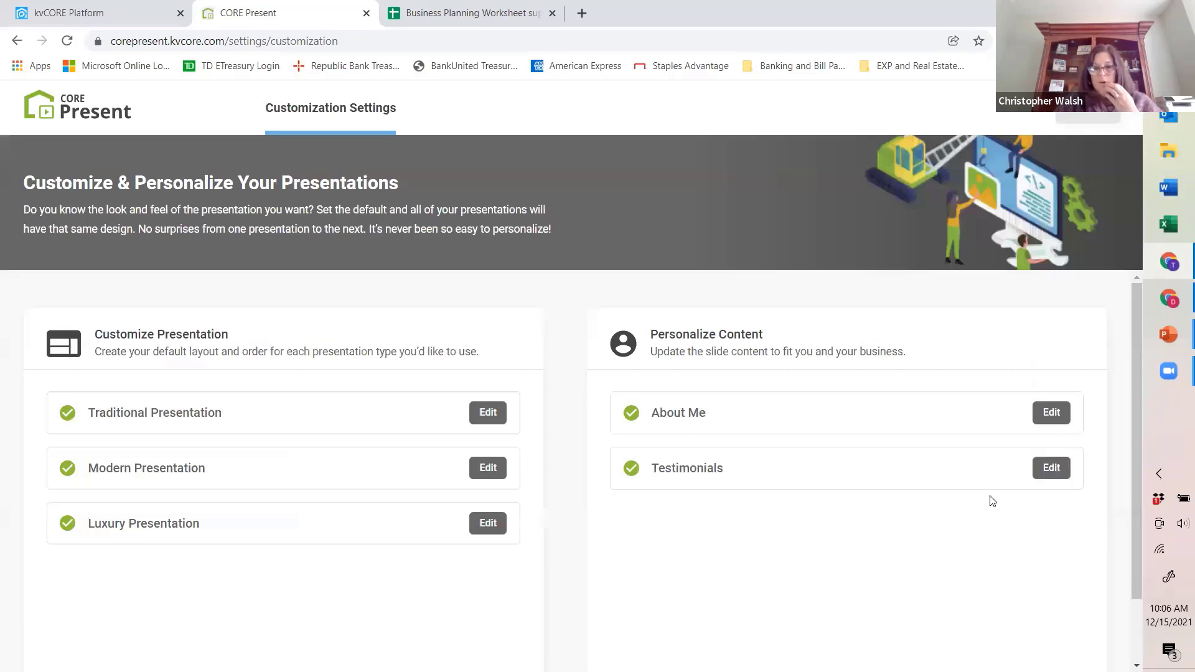
Step: Open the Testimonials slide content, and switch to kvCORE to open the seller's testimonial in the website's site content
{"action": "left_click", "coordinate": [1052, 467]}
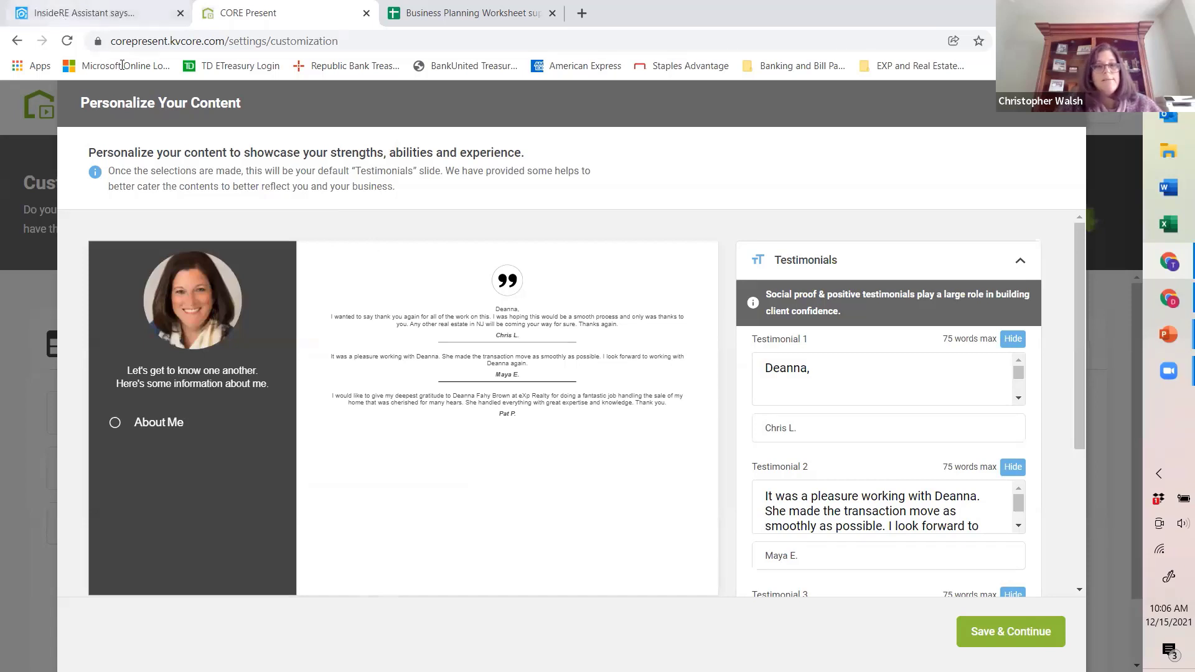
{"action": "left_click", "coordinate": [120, 14]}
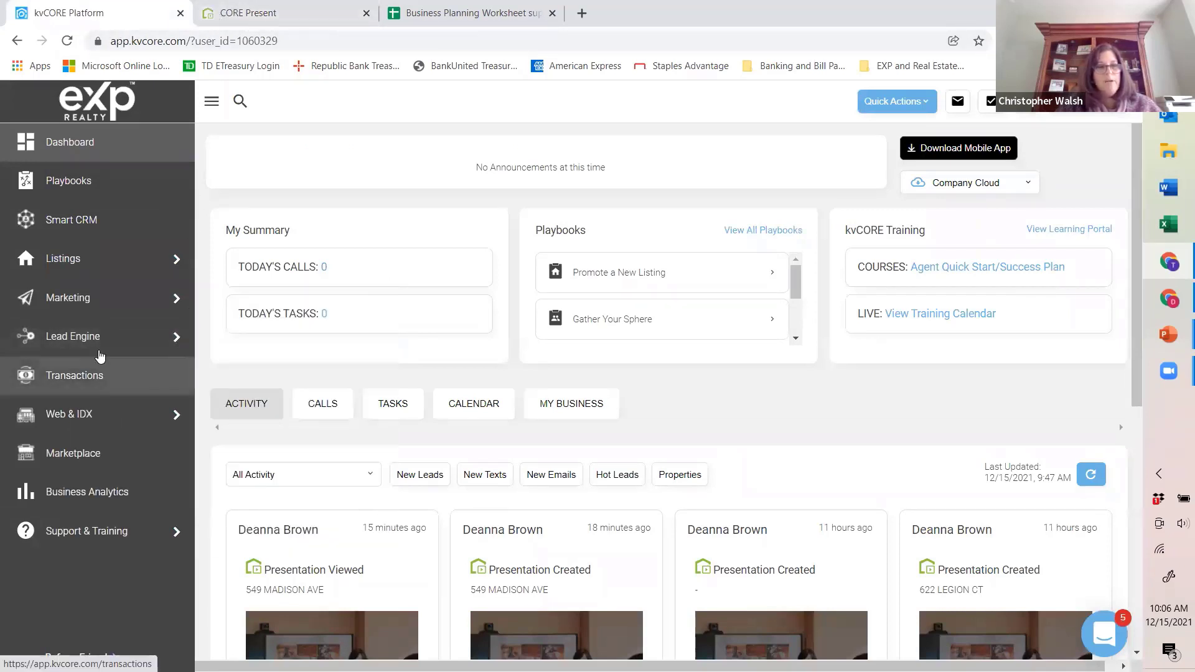
{"action": "mouse_move", "coordinate": [95, 321]}
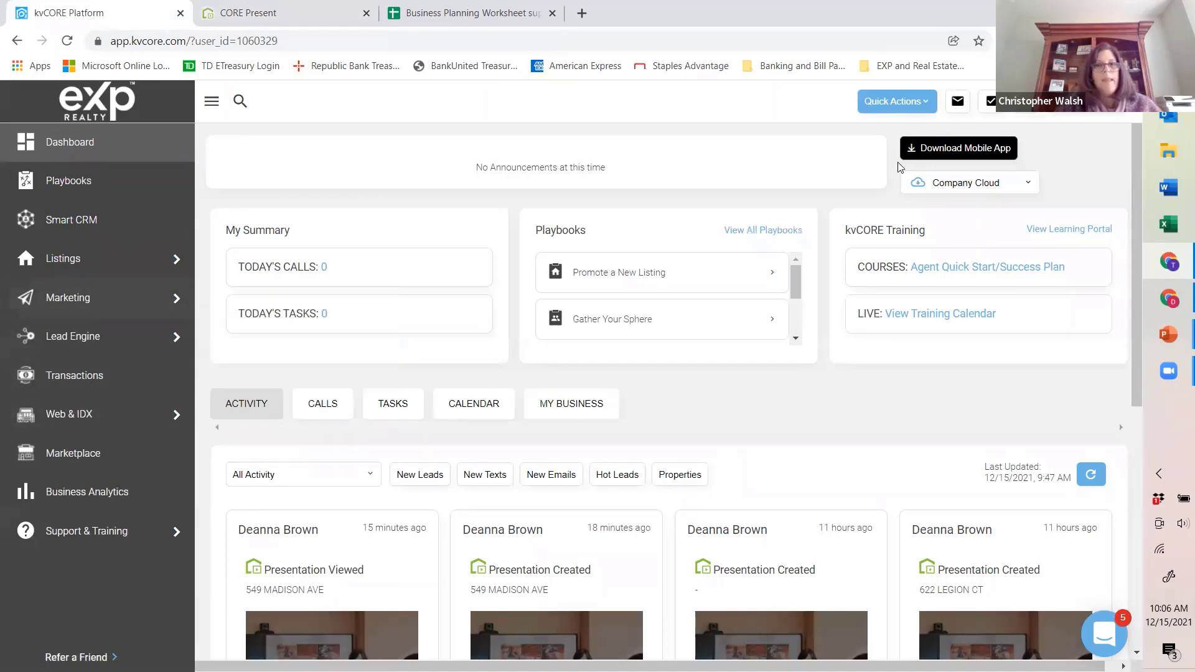
{"action": "left_click", "coordinate": [1034, 101]}
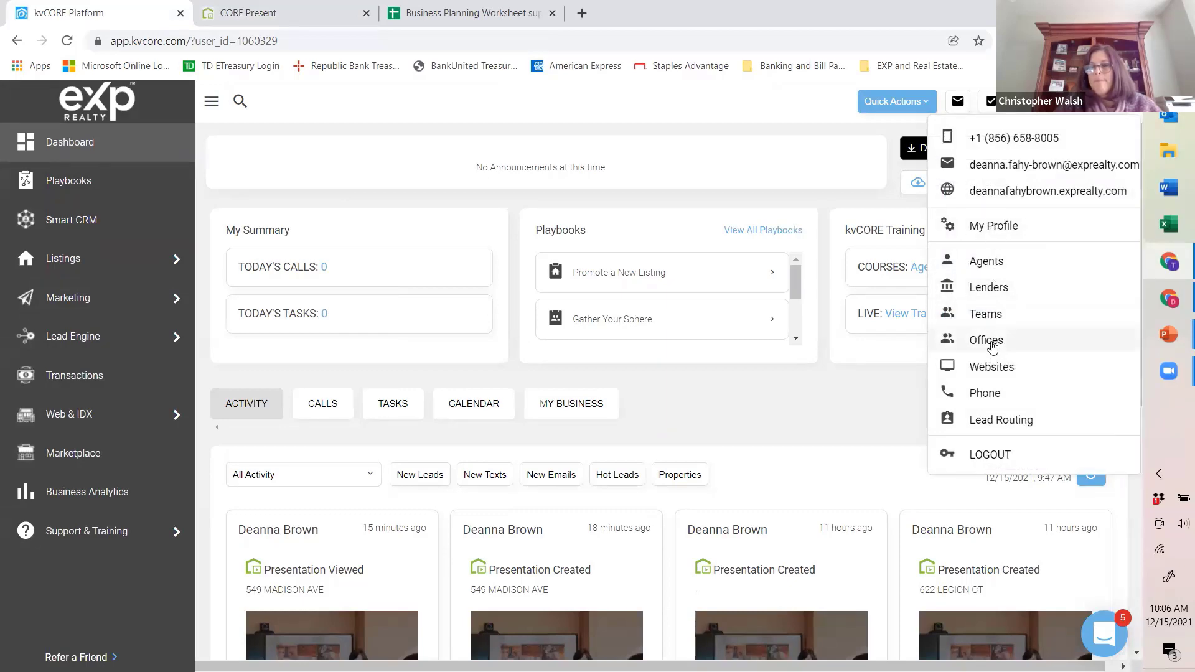
{"action": "mouse_move", "coordinate": [19, 399]}
{"action": "left_click", "coordinate": [70, 414]}
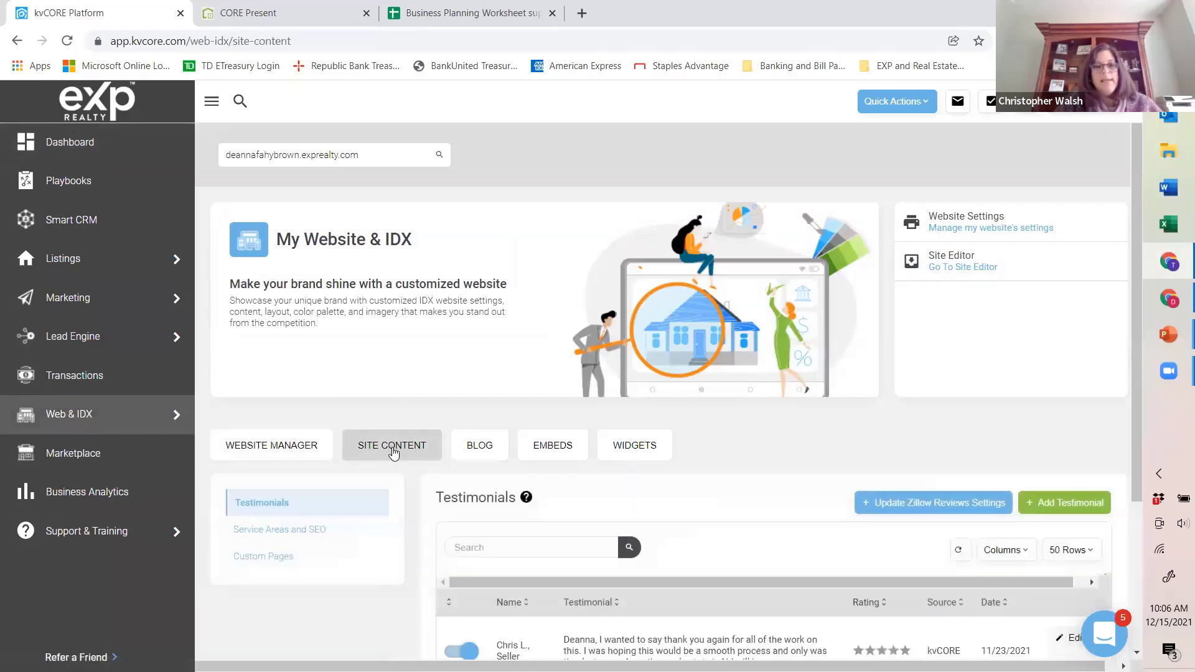
{"action": "scroll", "coordinate": [385, 422], "scroll_direction": "down", "scroll_amount": 3}
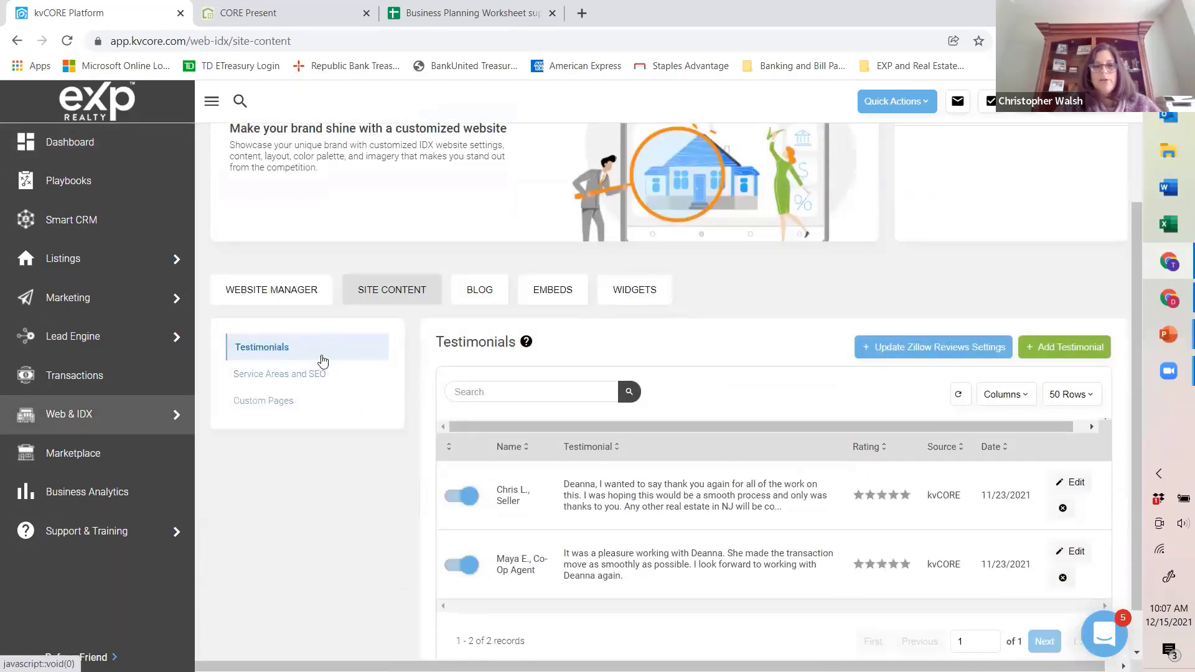
{"action": "left_click", "coordinate": [1082, 483]}
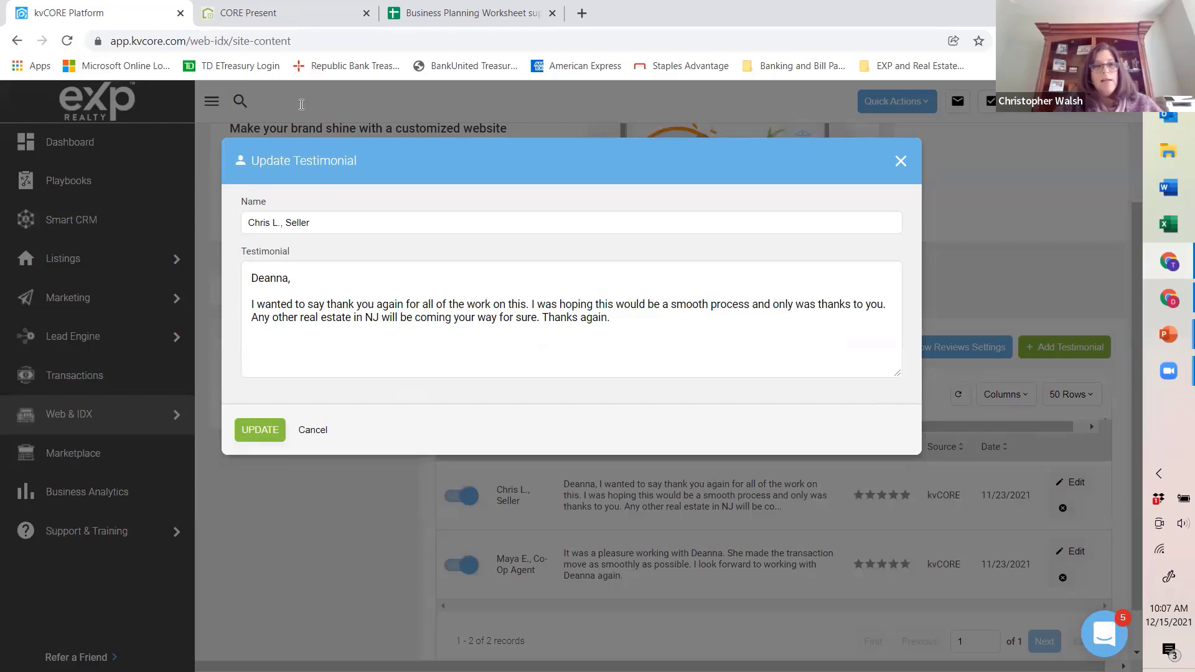
Step: Switch back to CORE Present, review the testimonials in the Testimonials slide content, and close its editor
{"action": "left_click", "coordinate": [310, 21]}
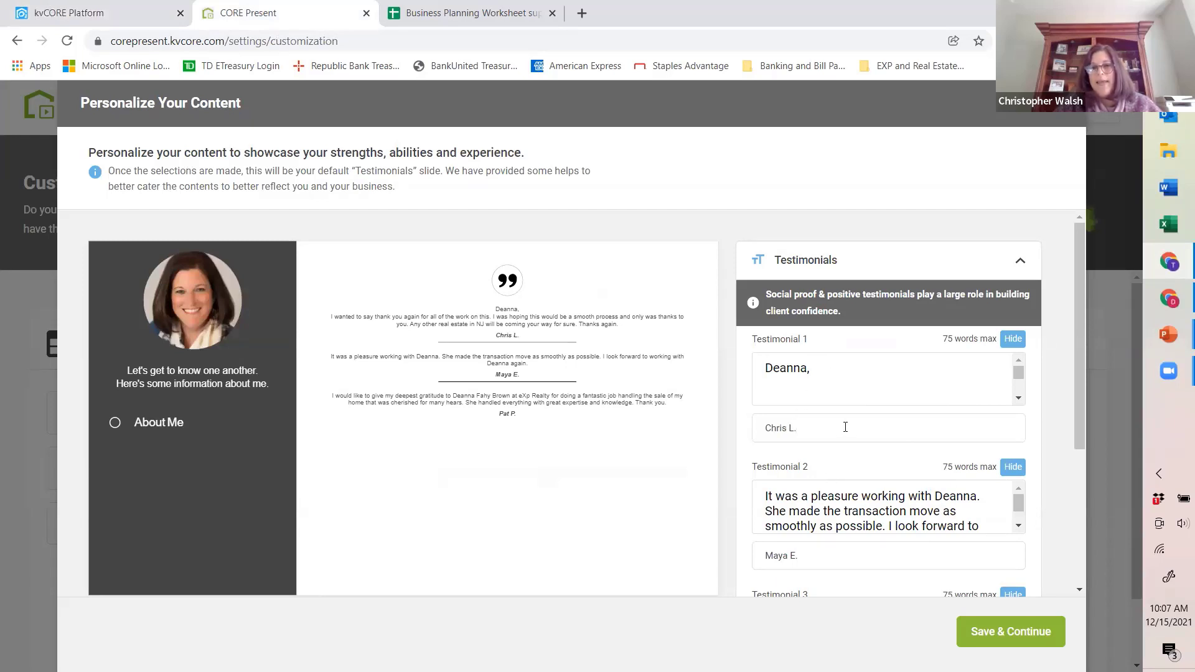
{"action": "scroll", "coordinate": [798, 349], "scroll_direction": "down", "scroll_amount": 1}
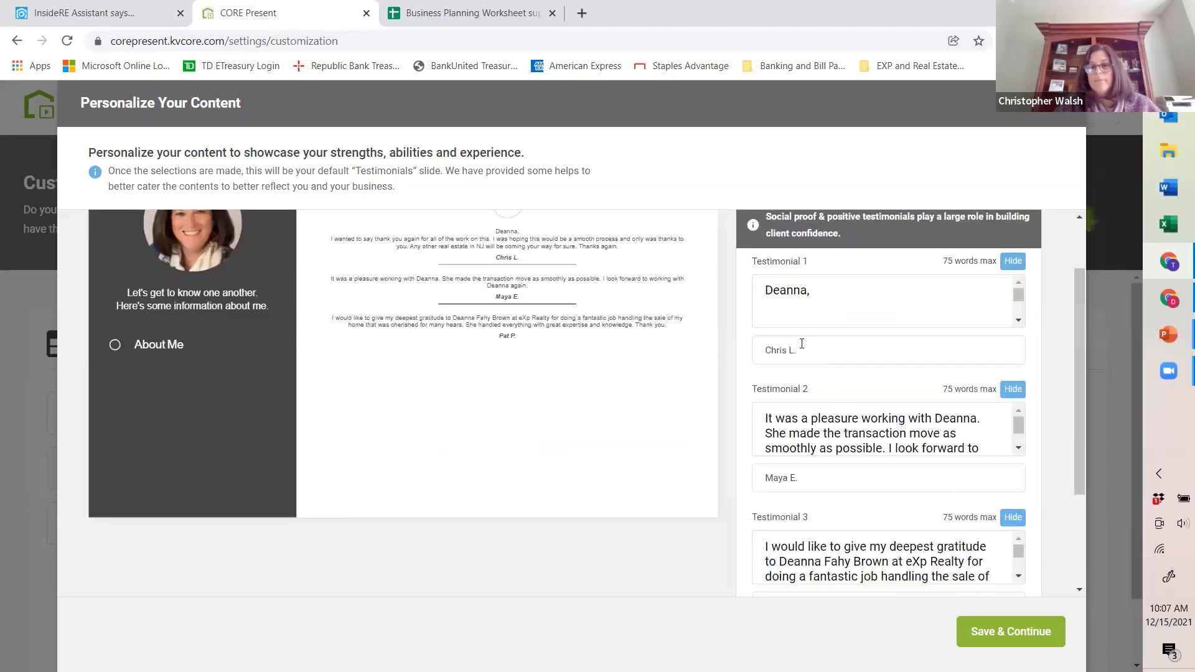
{"action": "left_click", "coordinate": [816, 352]}
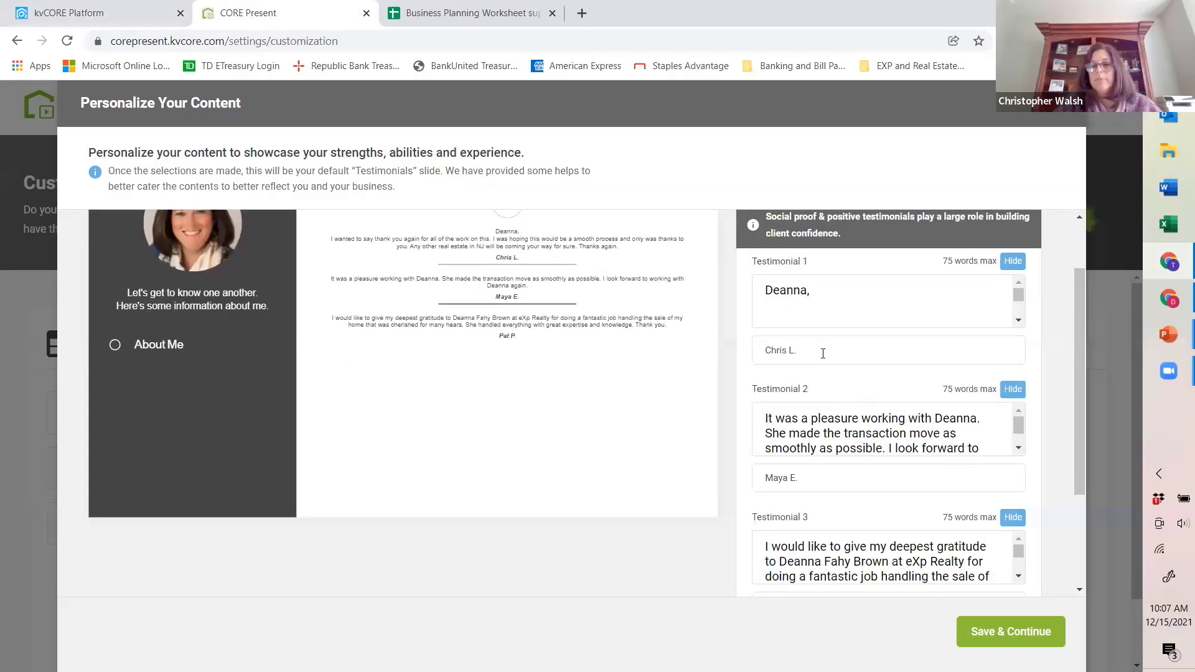
{"action": "scroll", "coordinate": [823, 353], "scroll_direction": "down", "scroll_amount": 1}
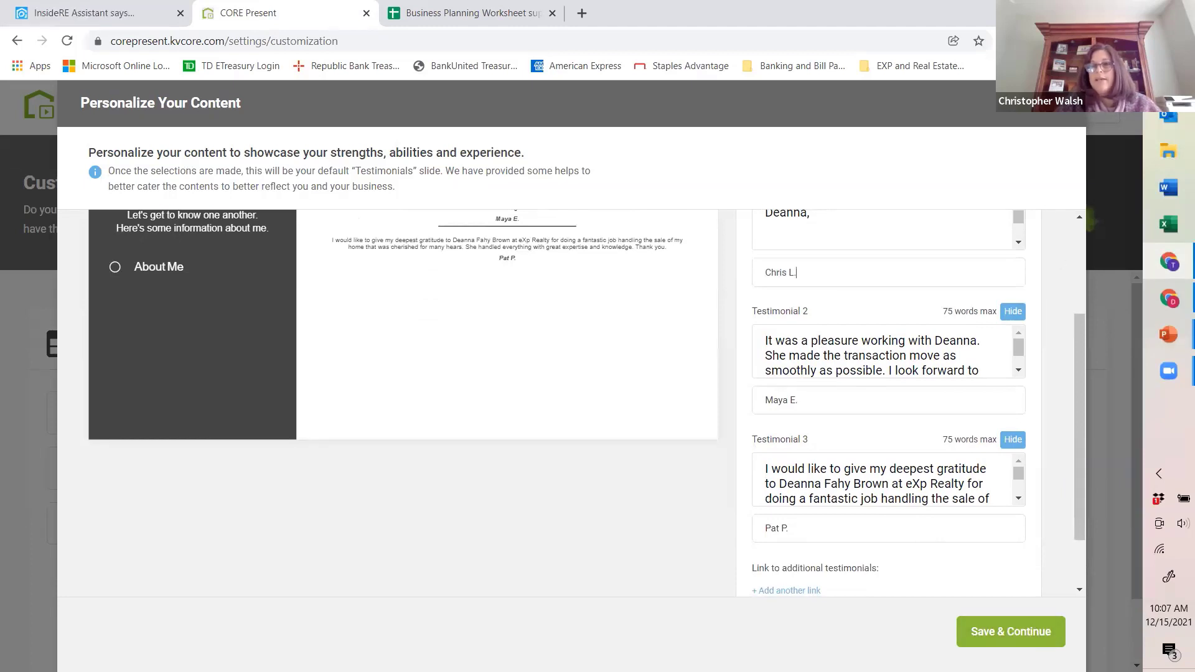
{"action": "scroll", "coordinate": [546, 357], "scroll_direction": "up", "scroll_amount": 2}
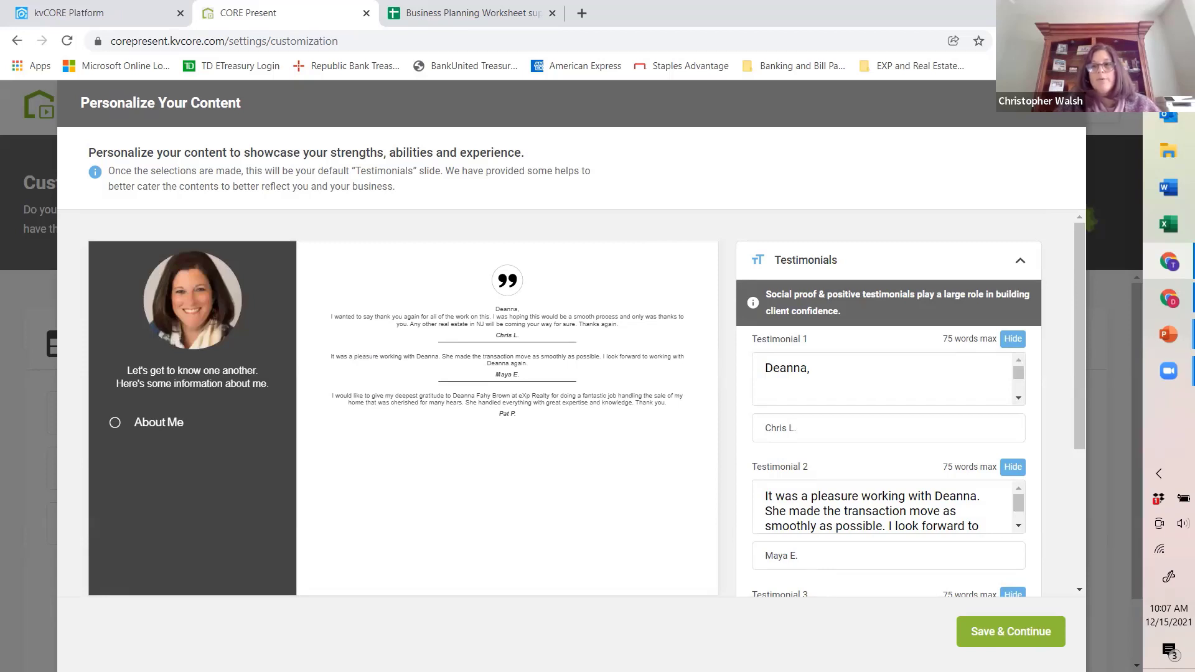
{"action": "left_click", "coordinate": [1060, 103]}
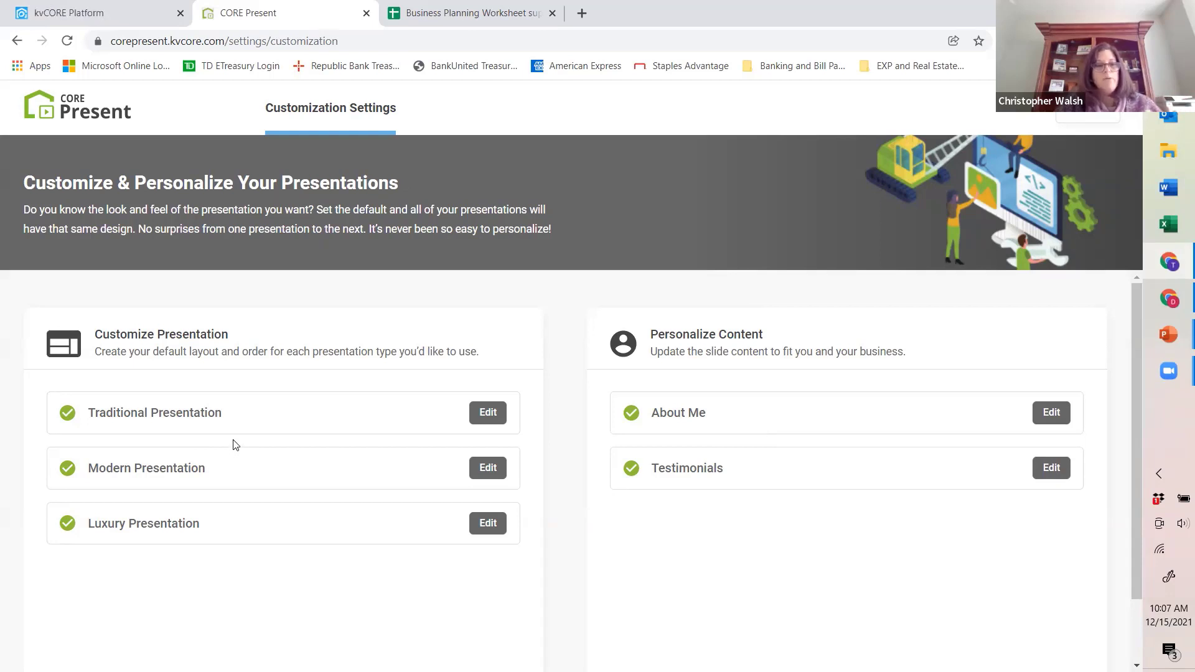
Step: Preview each of the three themes for the Traditional presentation and close its customization without saving
{"action": "left_click", "coordinate": [483, 415]}
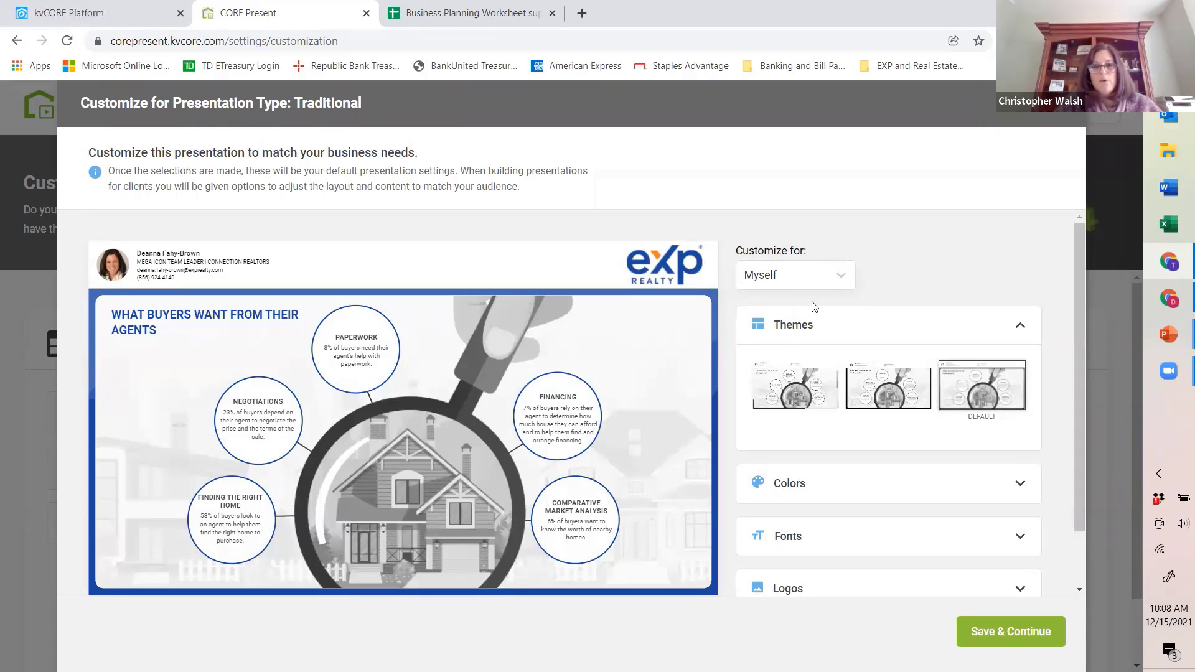
{"action": "left_click", "coordinate": [901, 387]}
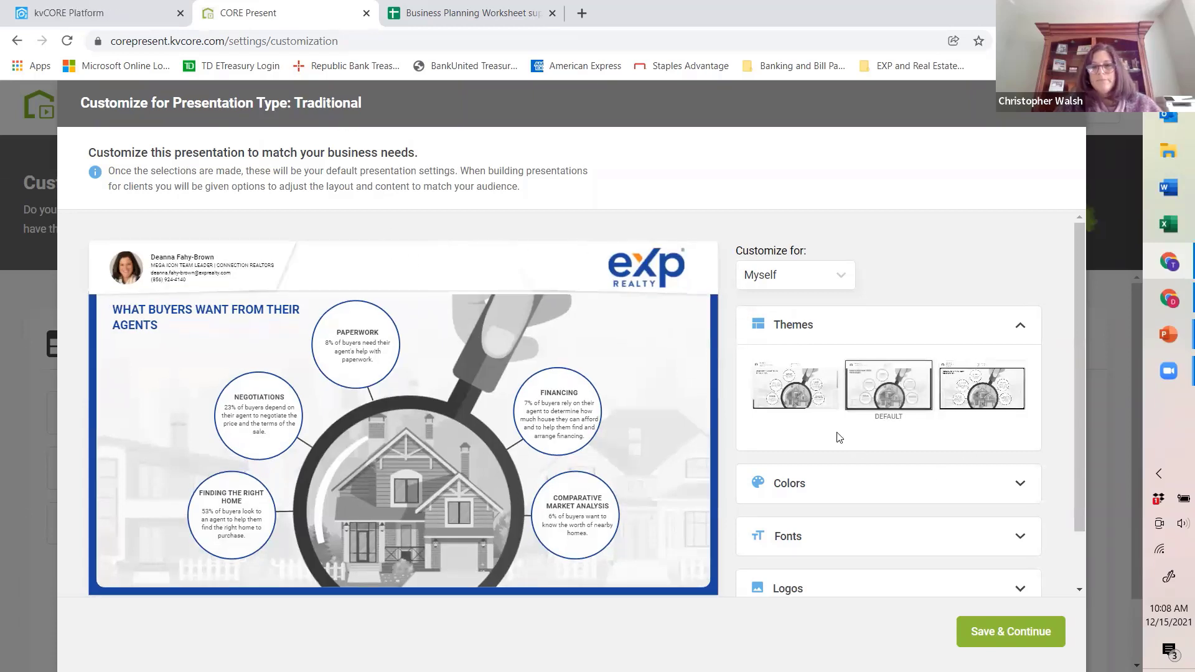
{"action": "left_click", "coordinate": [818, 405]}
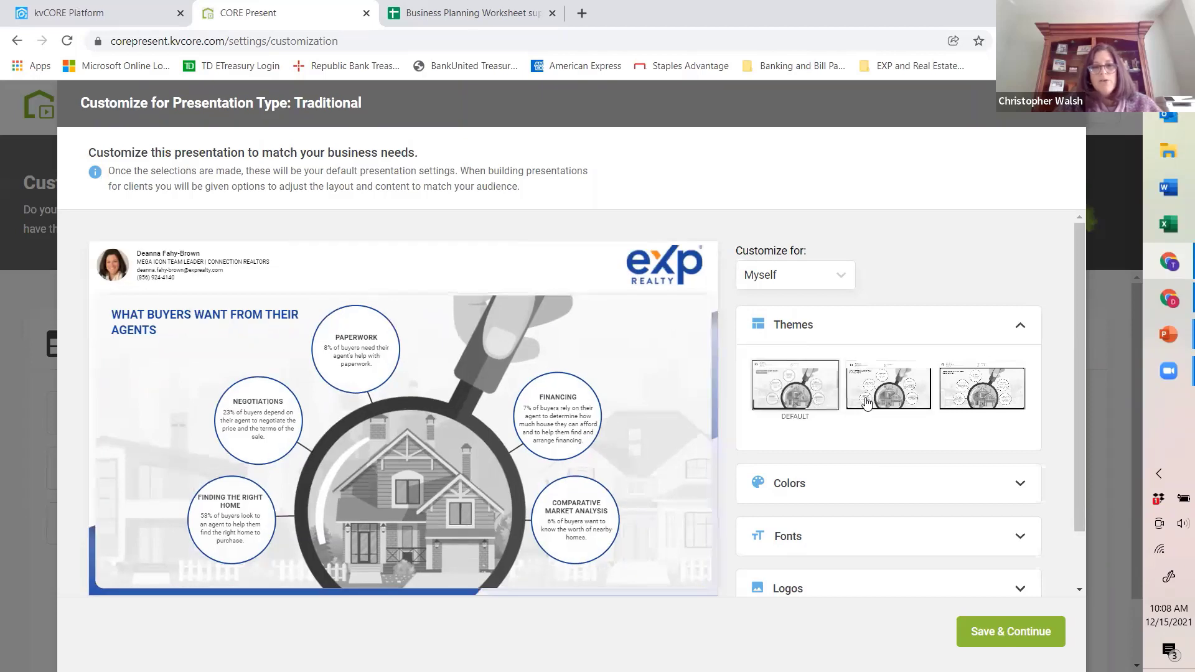
{"action": "left_click", "coordinate": [982, 405]}
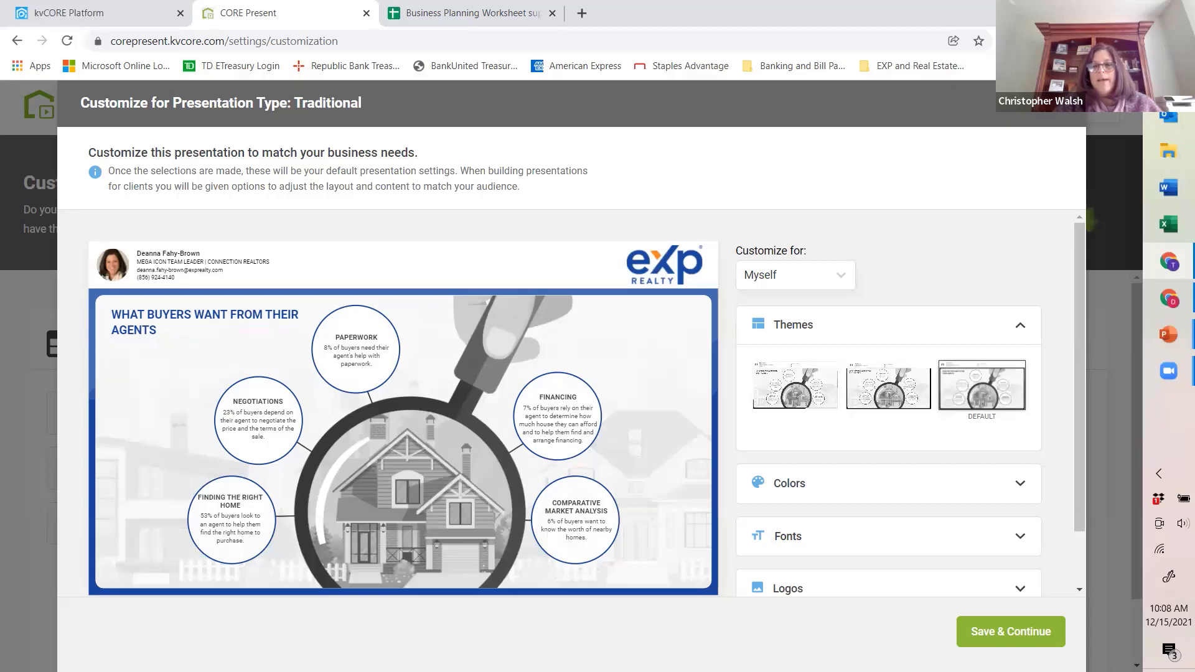
{"action": "left_click", "coordinate": [1061, 103]}
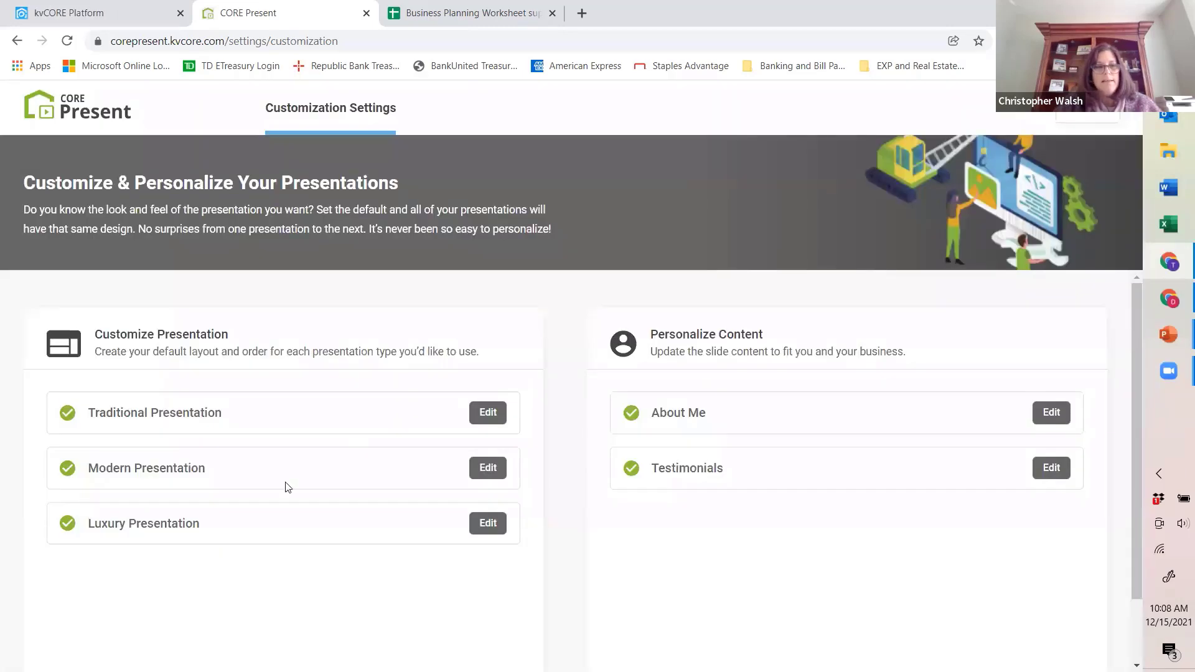
Step: View the Modern presentation's customization options, close them, and exit to the CORE Present home page
{"action": "left_click", "coordinate": [487, 469]}
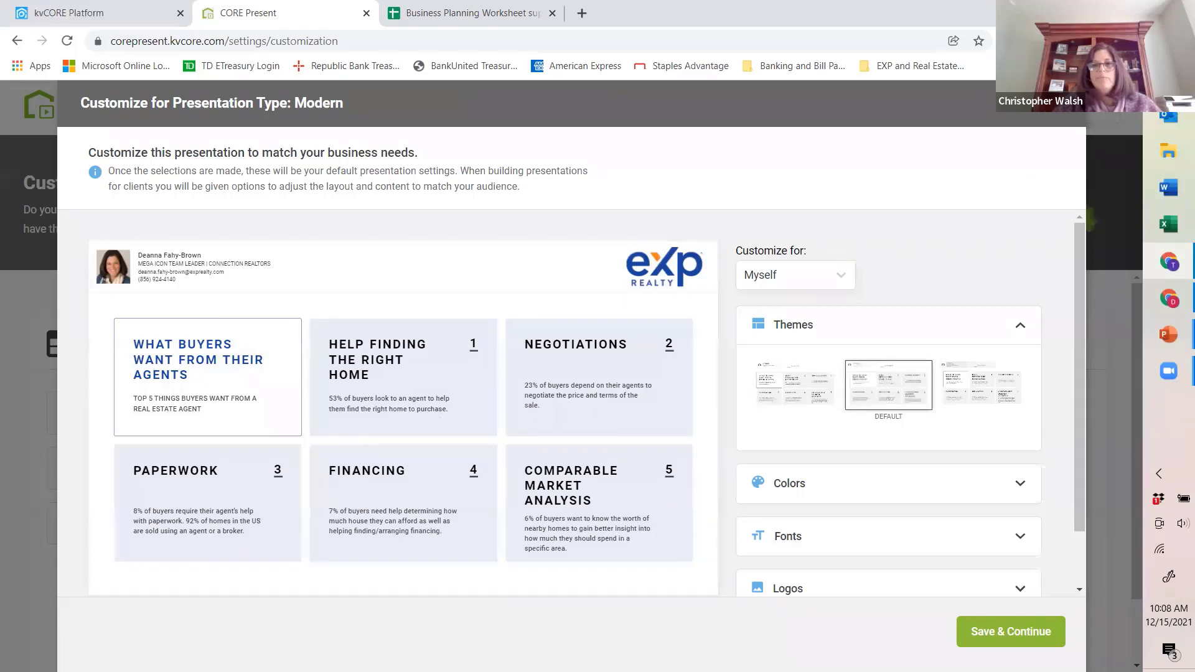
{"action": "left_click", "coordinate": [1062, 103]}
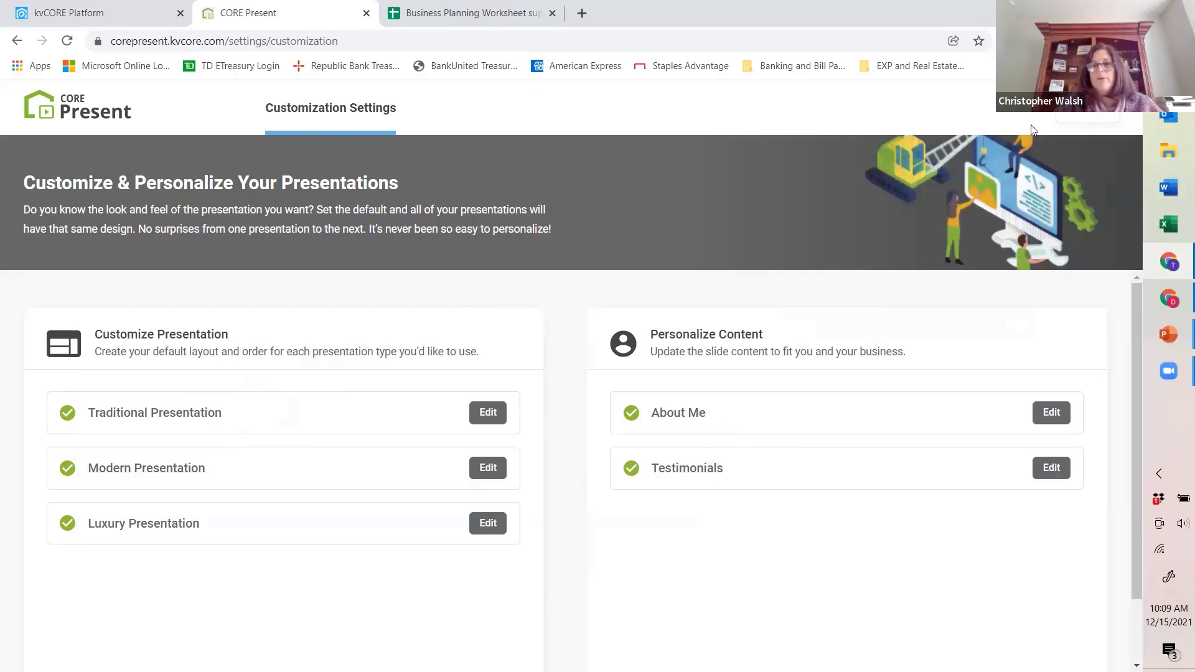
{"action": "left_click", "coordinate": [1096, 126]}
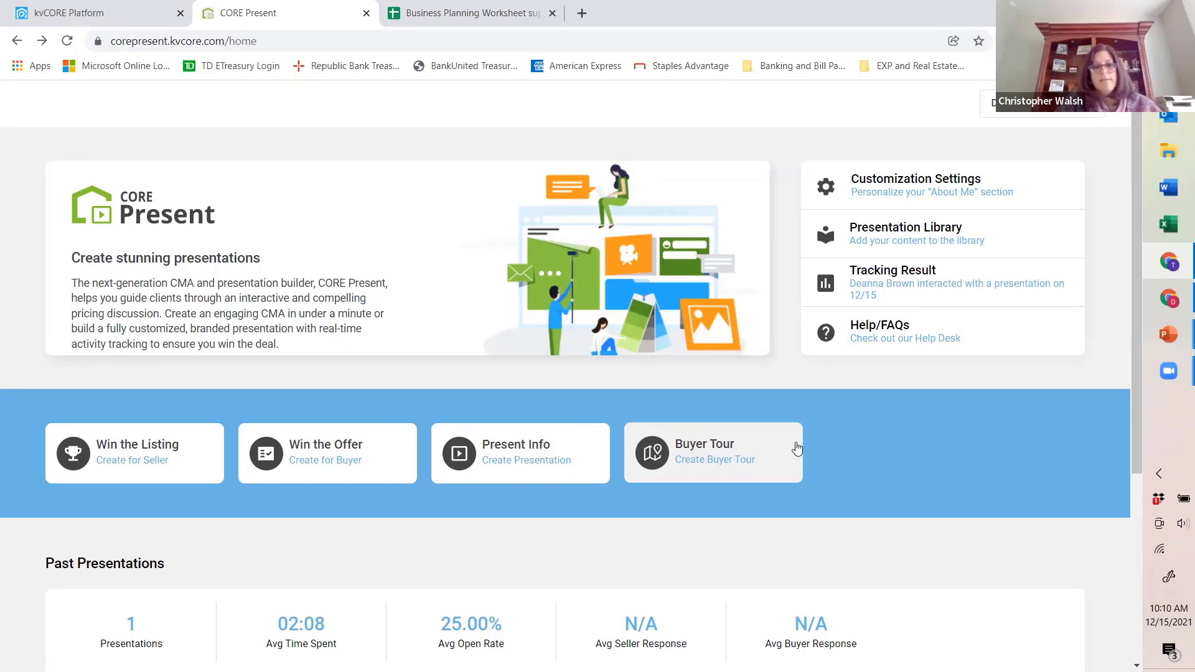
Step: Start a Win the Listing presentation for a seller and enter the subject property's street address
{"action": "scroll", "coordinate": [792, 447], "scroll_direction": "down", "scroll_amount": 1}
{"action": "scroll", "coordinate": [792, 447], "scroll_direction": "down", "scroll_amount": 1}
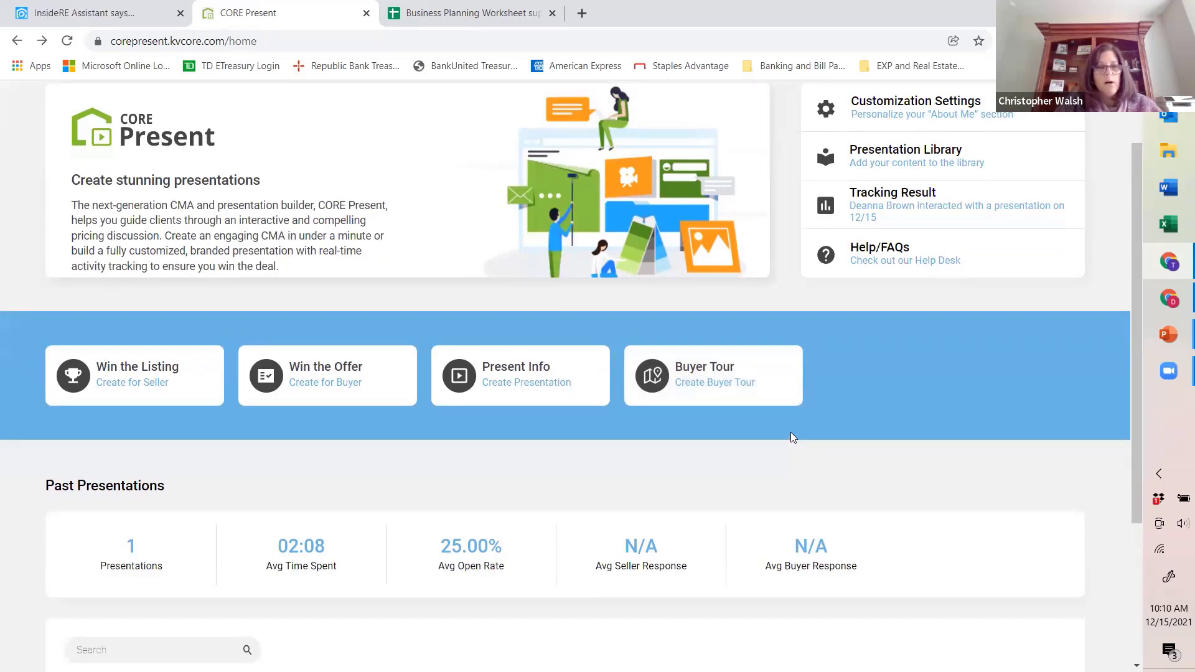
{"action": "scroll", "coordinate": [791, 435], "scroll_direction": "up", "scroll_amount": 2}
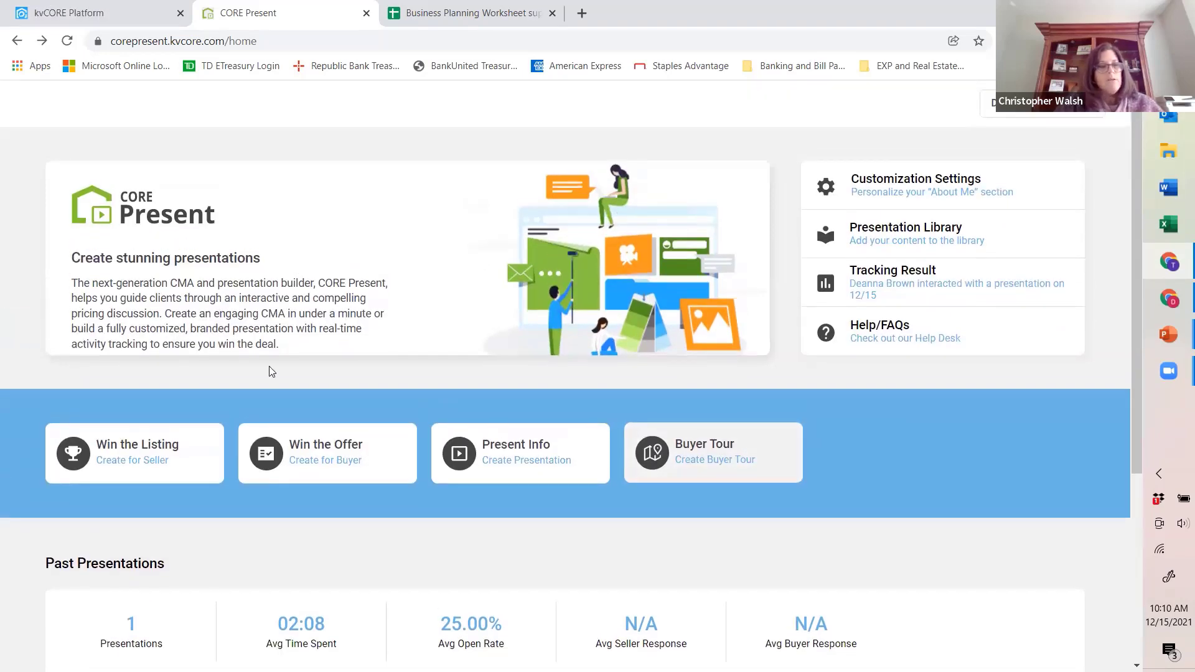
{"action": "left_click", "coordinate": [145, 461]}
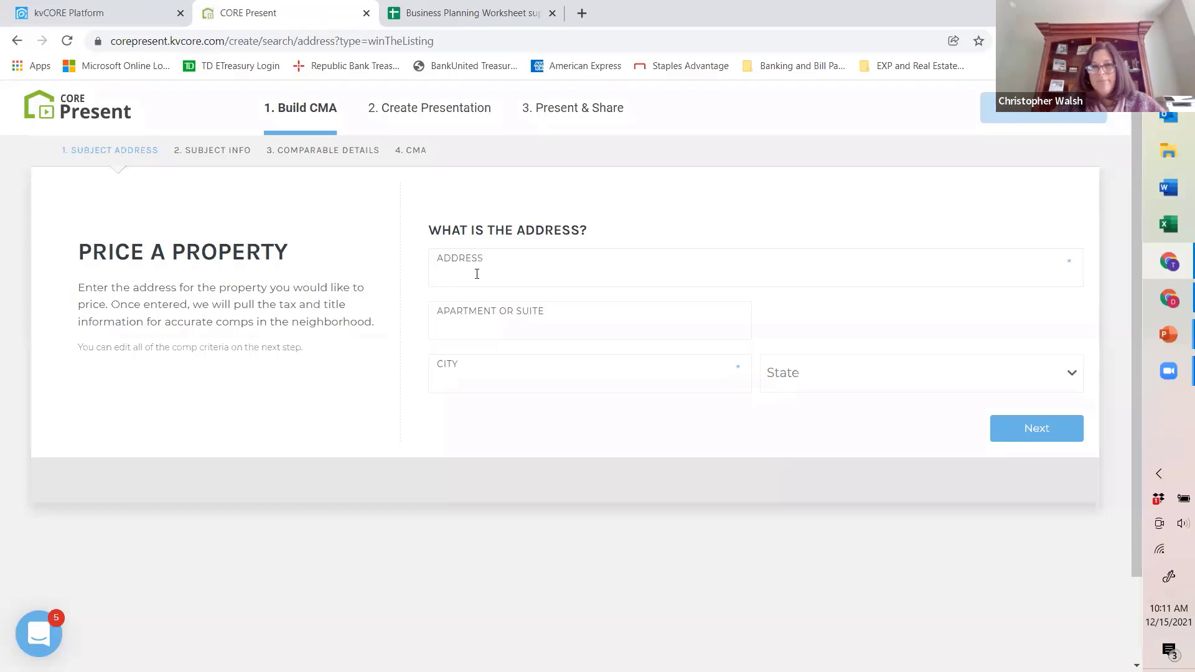
{"action": "left_click", "coordinate": [476, 271]}
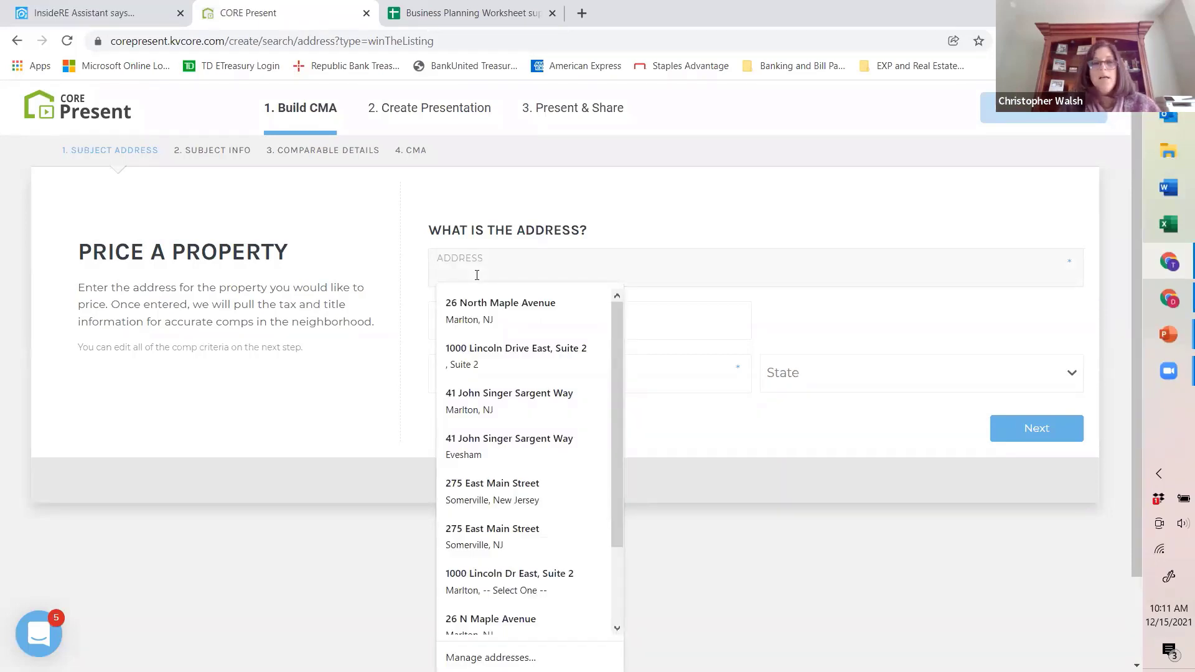
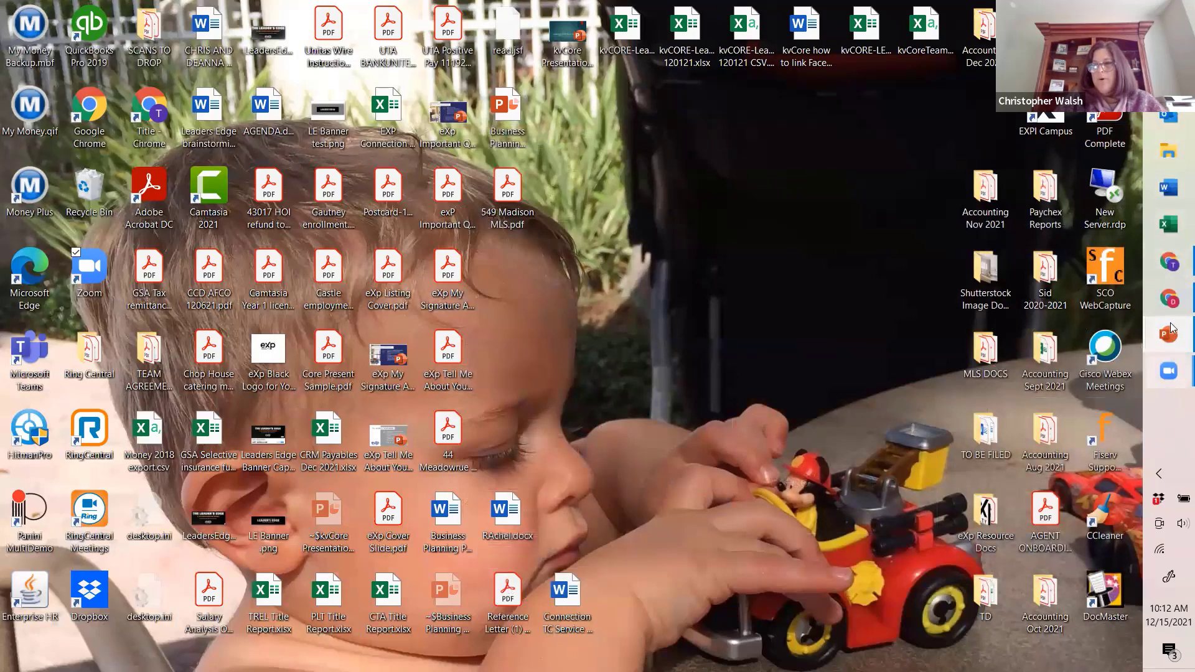
Step: Return to the CORE Present browser window and enter the subject property's city in the address form
{"action": "left_click", "coordinate": [1170, 295]}
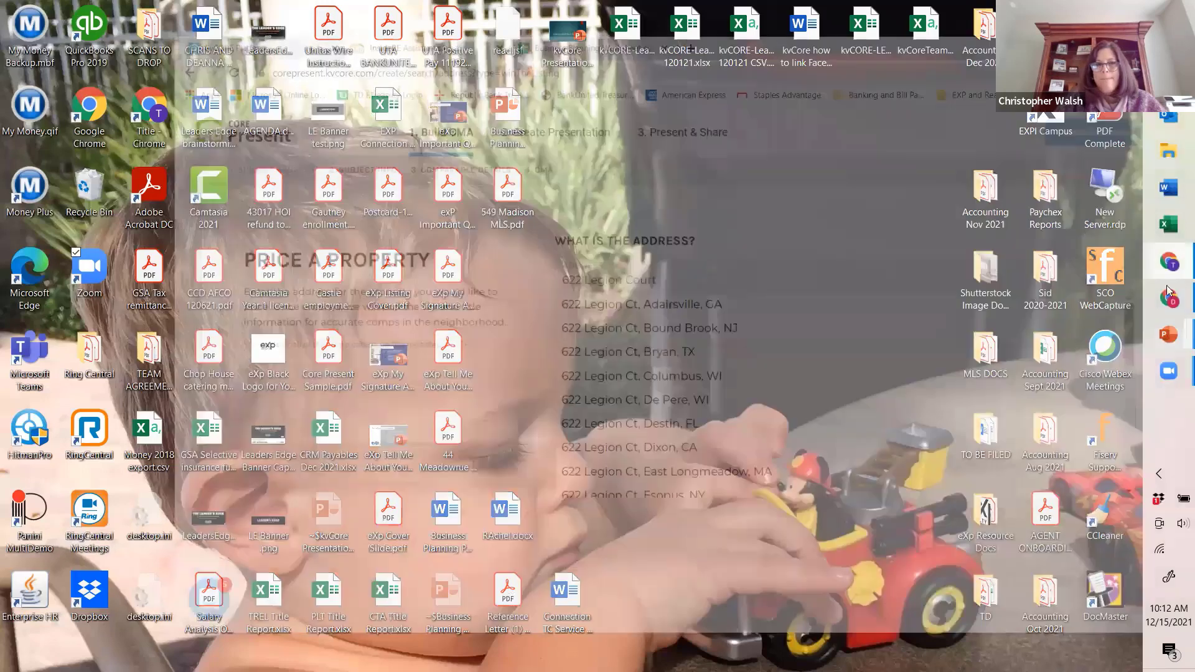
{"action": "key", "text": "Tab"}
{"action": "key", "text": "Tab"}
{"action": "type", "text": "'b97h"}
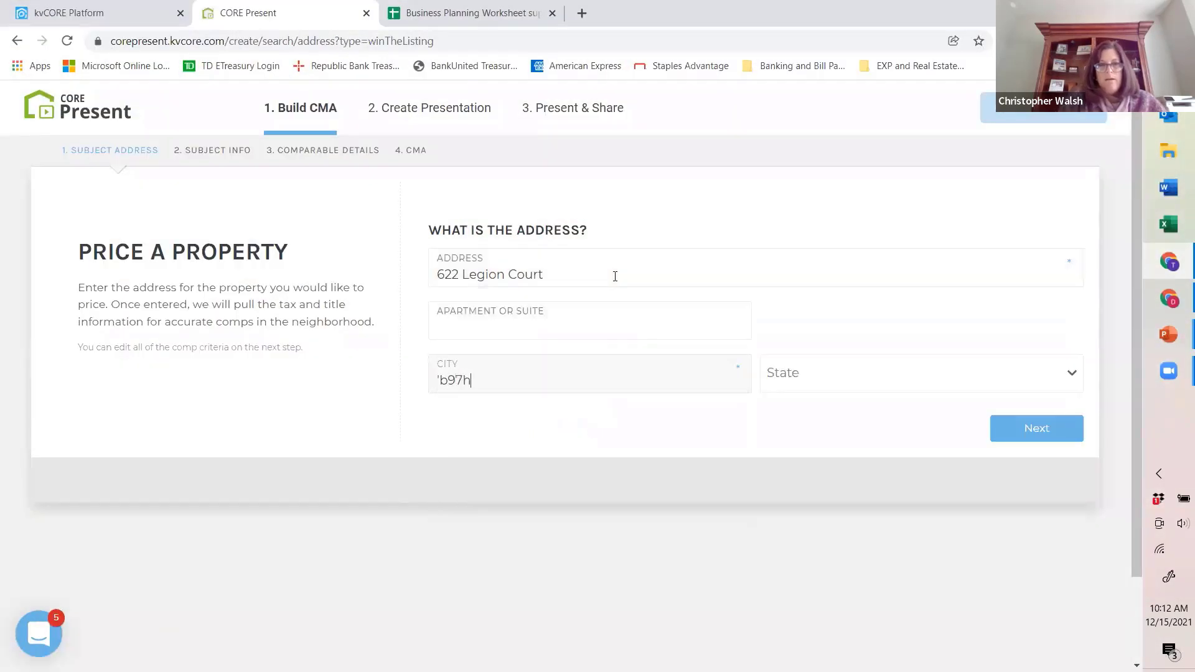
{"action": "key", "text": "BackSpace"}
{"action": "key", "text": "BackSpace"}
{"action": "key", "text": "BackSpace"}
{"action": "key", "text": "BackSpace"}
{"action": "type", "text": "Bou"}
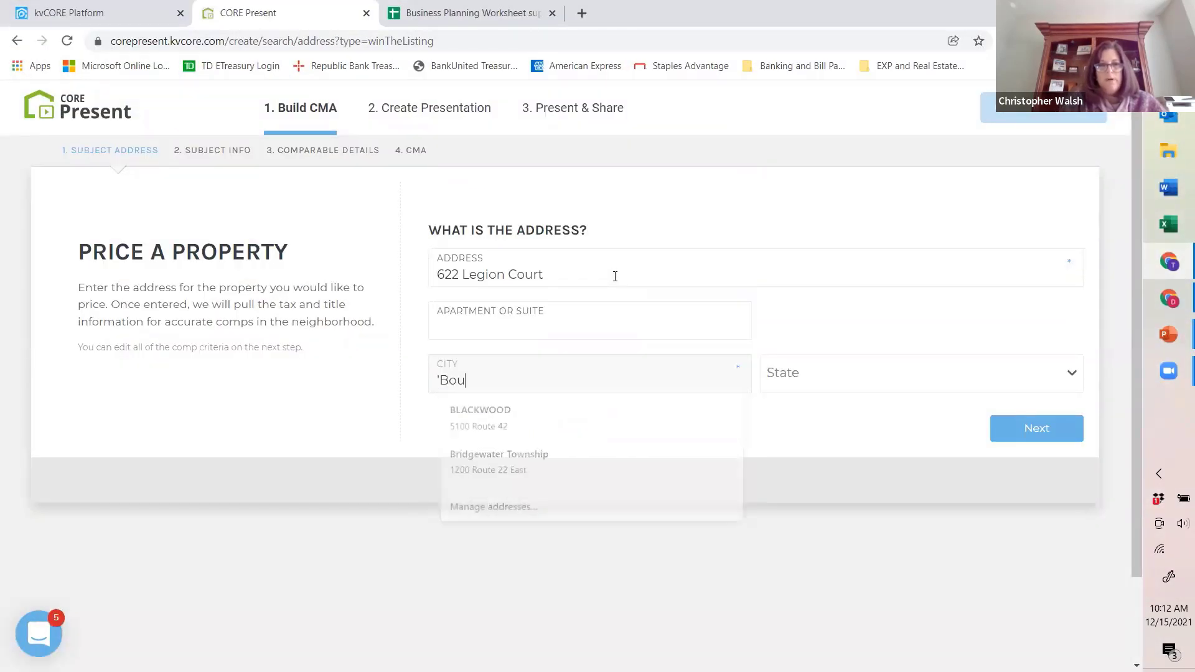
{"action": "type", "text": "nd Br"}
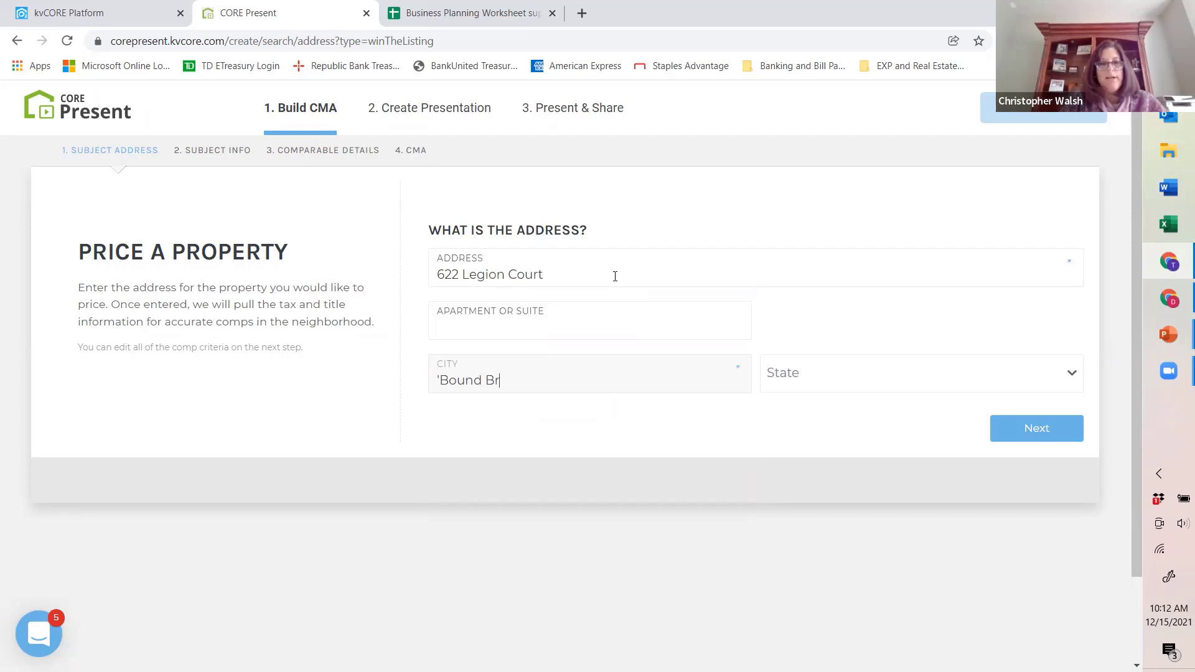
{"action": "type", "text": "ook"}
Step: Set the subject property's state to New Jersey and submit the address to retrieve the property information
{"action": "key", "text": "Tab"}
{"action": "type", "text": "NJ"}
{"action": "key", "text": "Tab"}
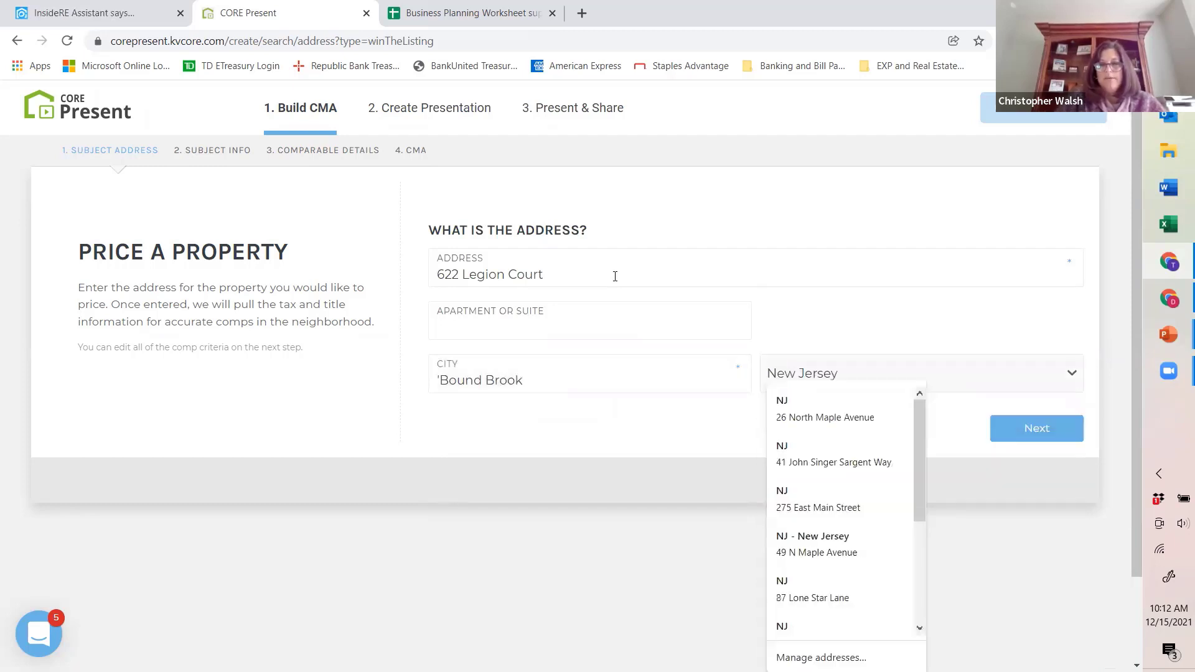
{"action": "left_click", "coordinate": [1048, 436]}
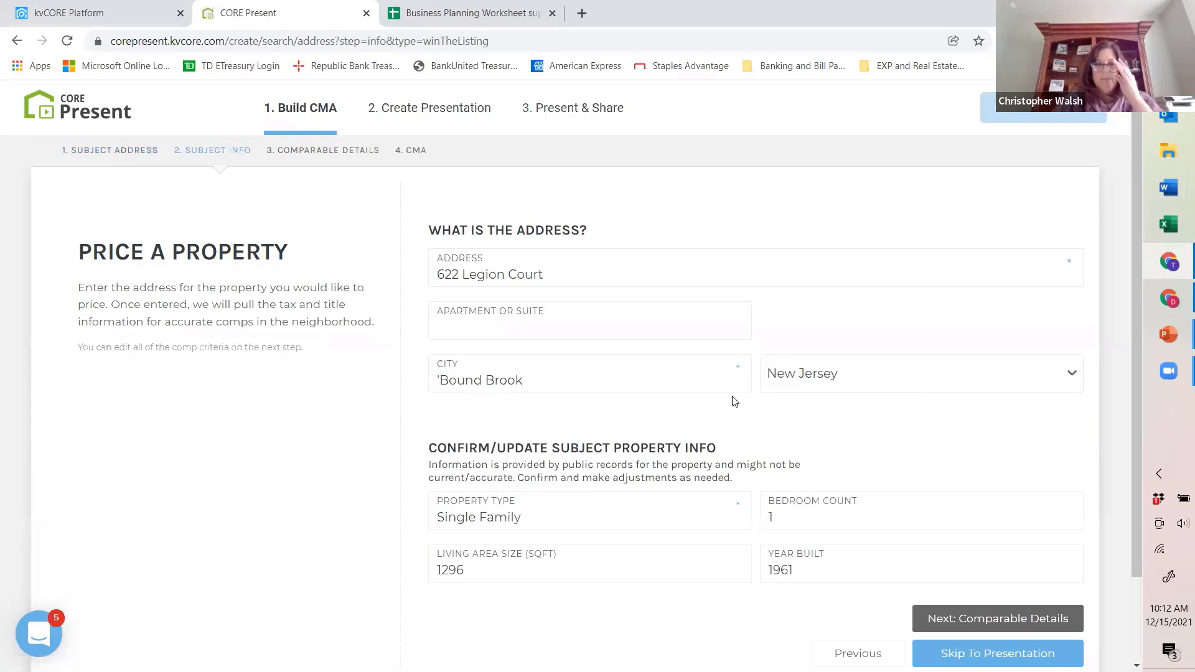
Step: Set the subject property's bedroom count to 4 and continue to the comparable details
{"action": "scroll", "coordinate": [735, 401], "scroll_direction": "down", "scroll_amount": 2}
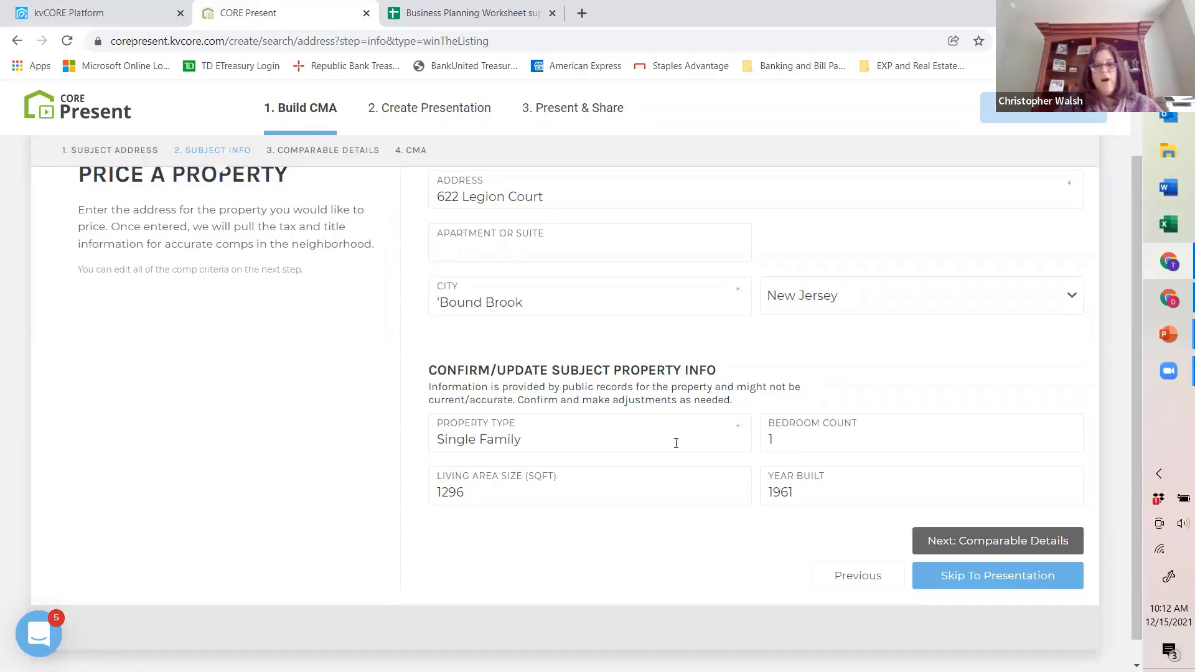
{"action": "left_click", "coordinate": [787, 439]}
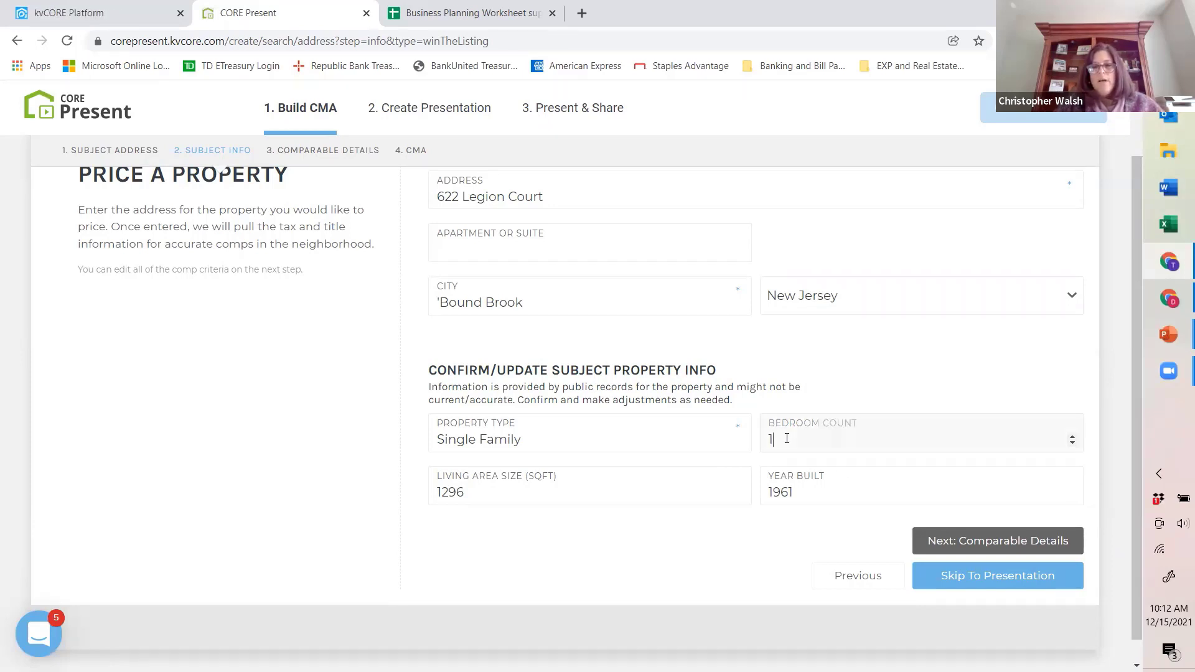
{"action": "left_click", "coordinate": [1073, 438]}
{"action": "left_click", "coordinate": [1073, 437]}
{"action": "left_click", "coordinate": [1073, 437]}
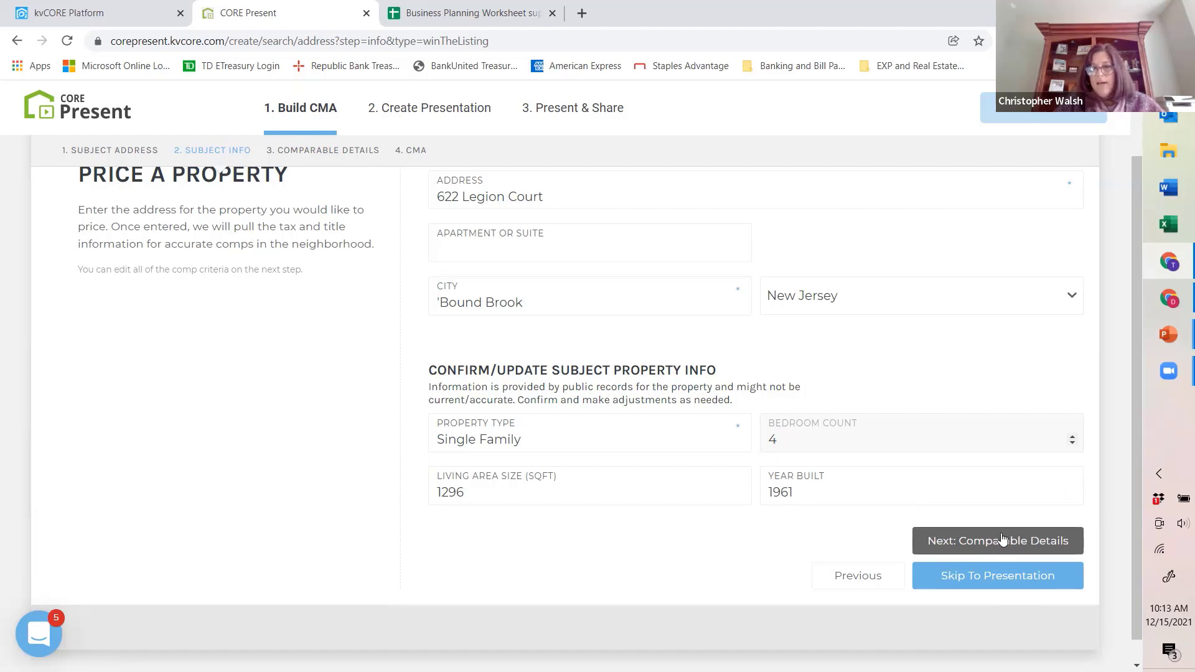
{"action": "left_click", "coordinate": [1030, 542]}
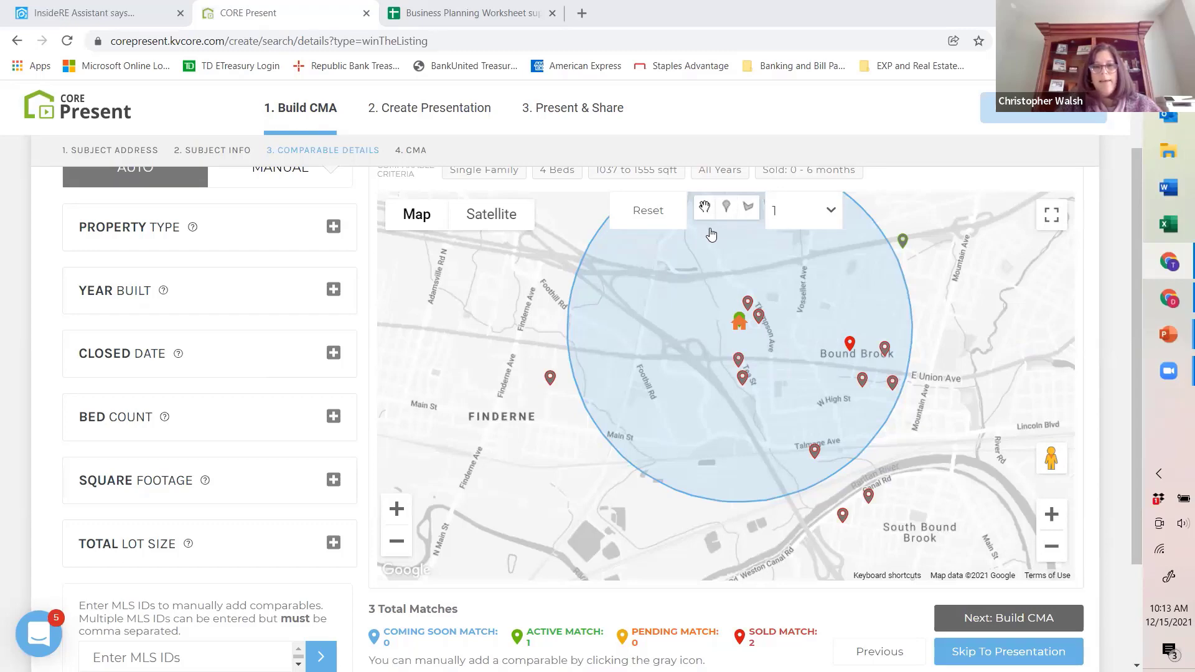
Step: Examine the comparable map and match totals around the subject property, and check the details of the sold match on W Maple Ave
{"action": "scroll", "coordinate": [663, 305], "scroll_direction": "down", "scroll_amount": 3}
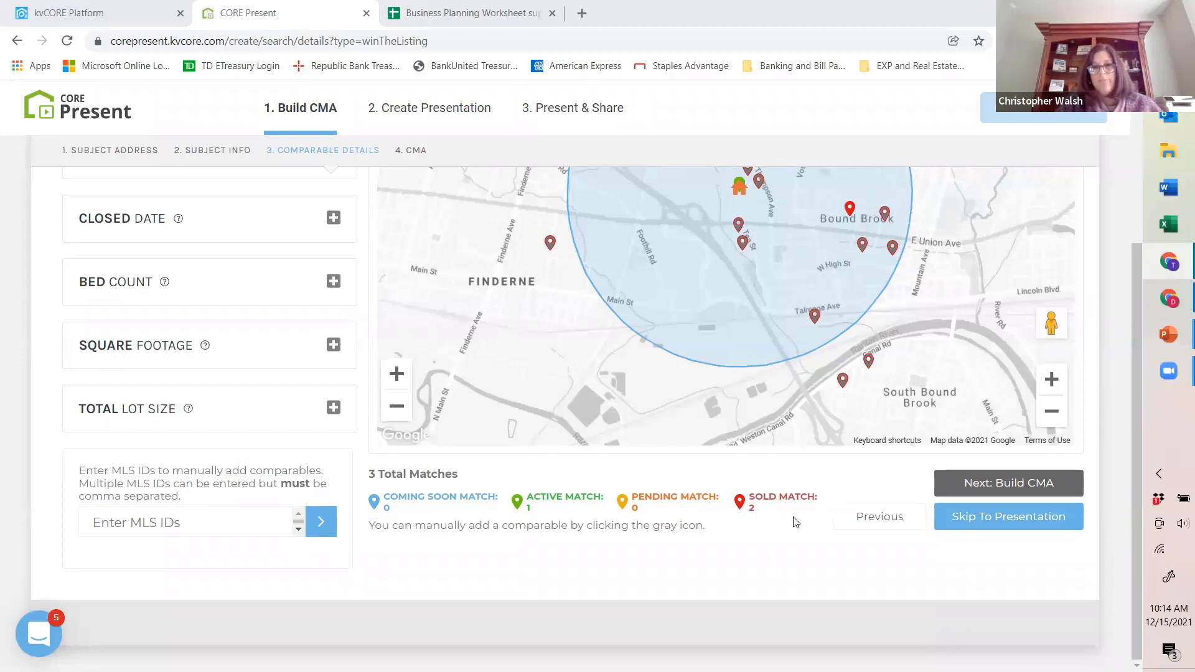
{"action": "scroll", "coordinate": [823, 335], "scroll_direction": "up", "scroll_amount": 1}
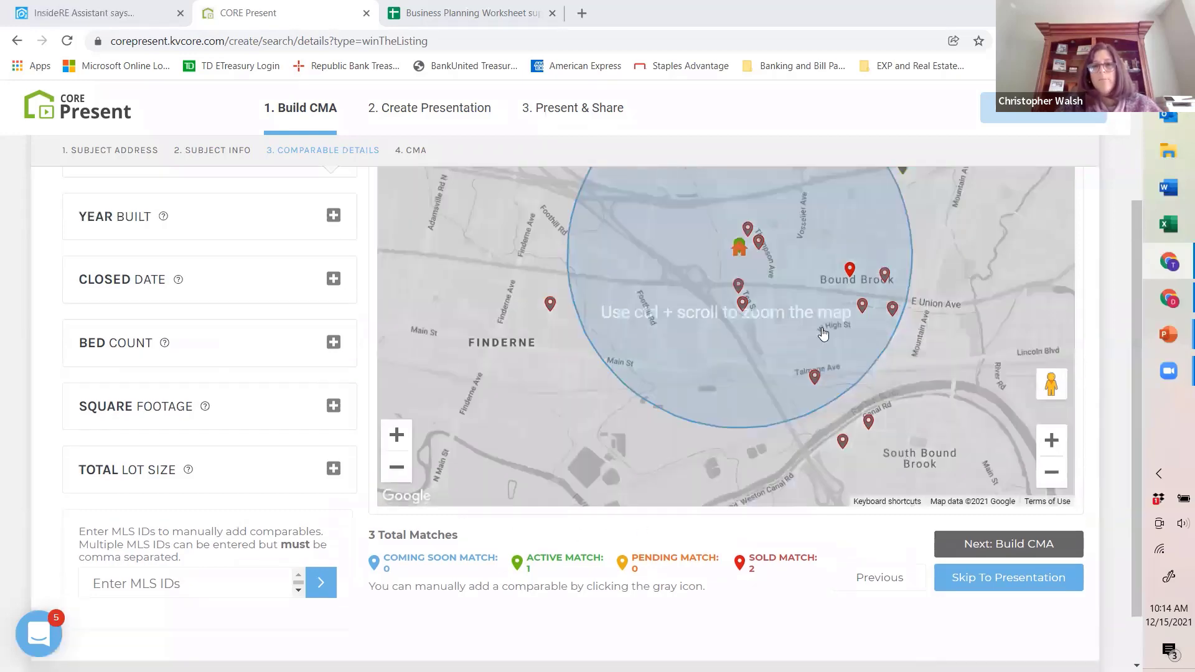
{"action": "scroll", "coordinate": [823, 334], "scroll_direction": "up", "scroll_amount": 1}
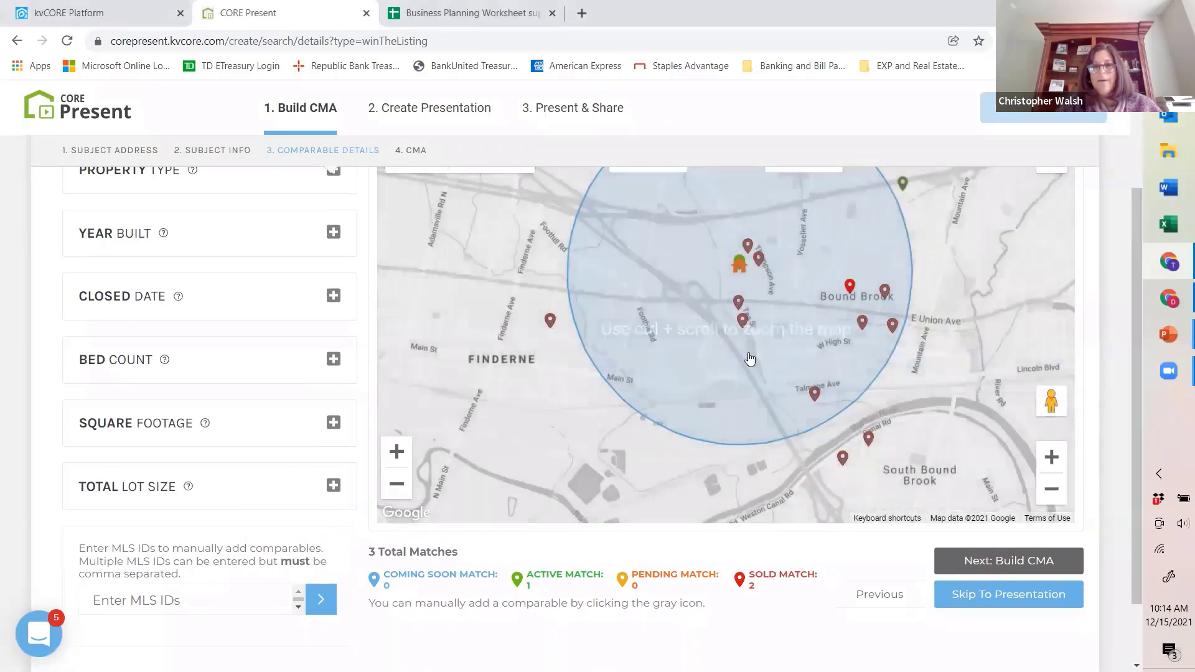
{"action": "scroll", "coordinate": [750, 360], "scroll_direction": "up", "scroll_amount": 1}
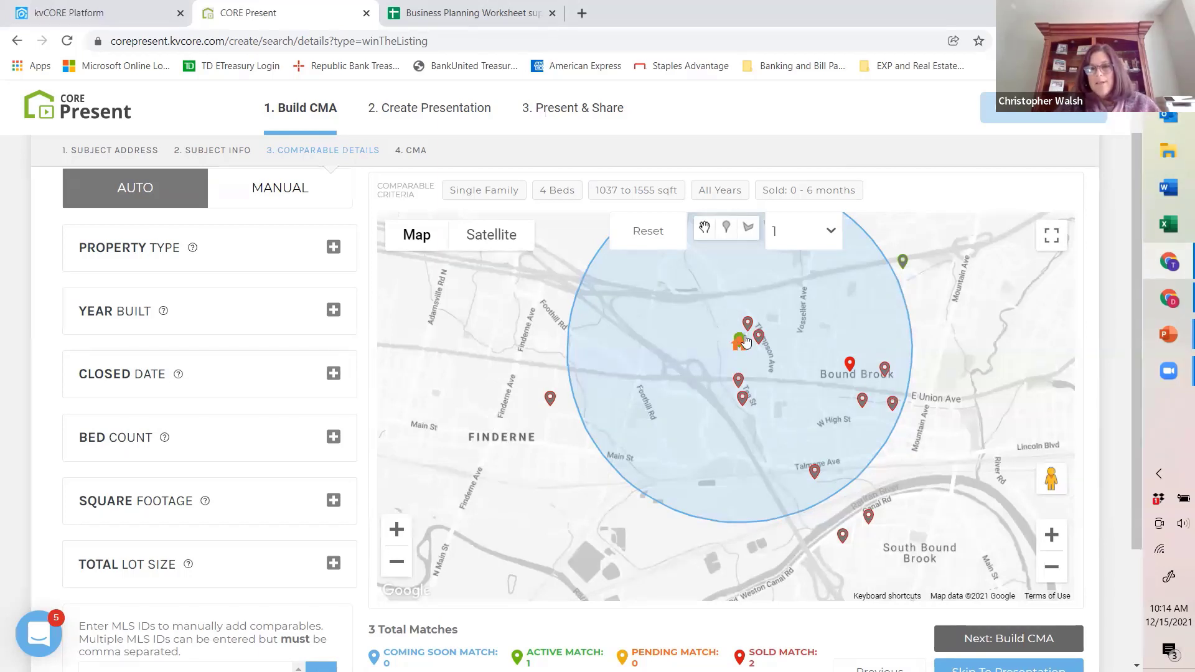
{"action": "left_click", "coordinate": [1052, 535]}
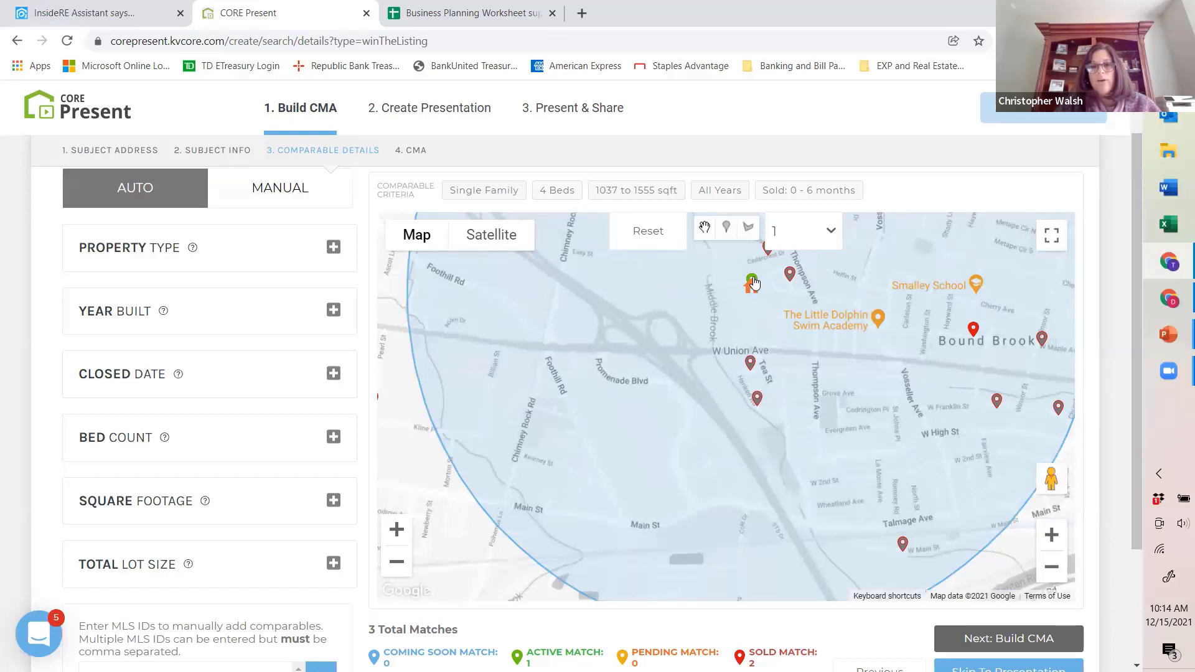
{"action": "scroll", "coordinate": [747, 419], "scroll_direction": "down", "scroll_amount": 3}
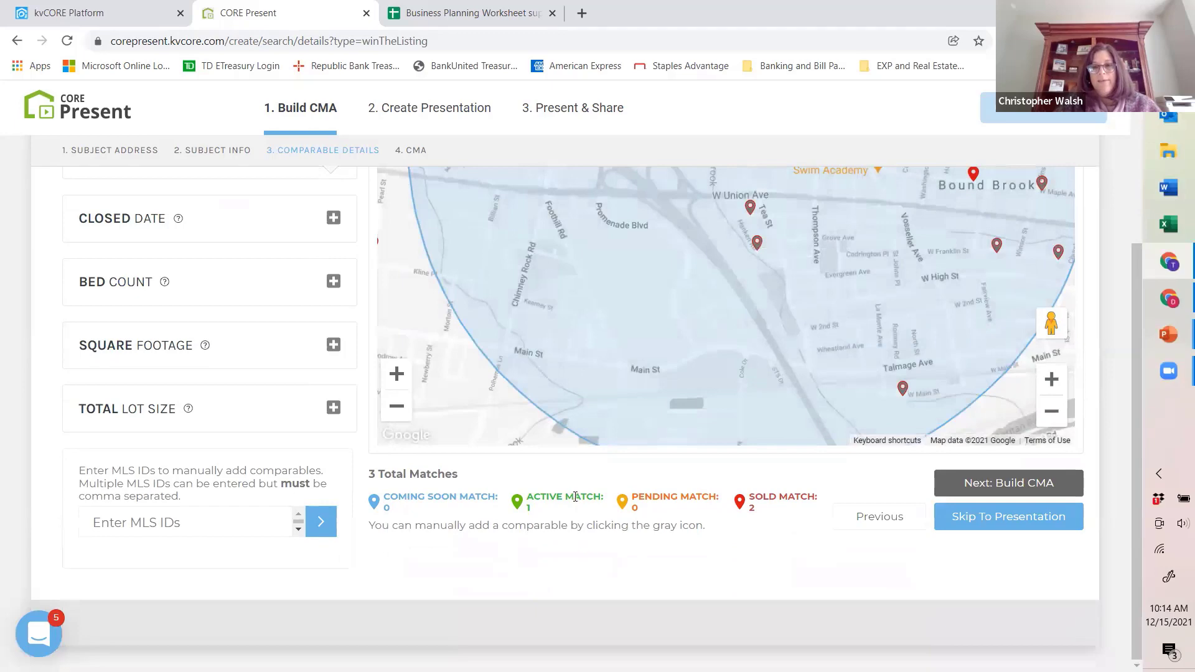
{"action": "scroll", "coordinate": [832, 261], "scroll_direction": "up", "scroll_amount": 3}
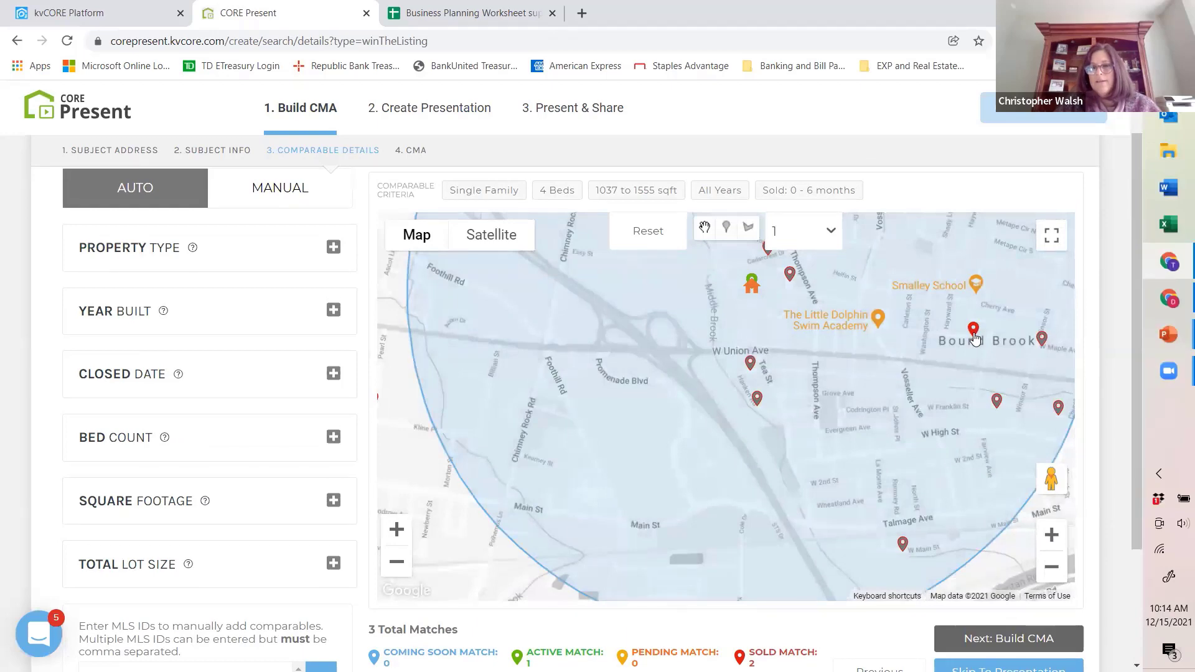
{"action": "scroll", "coordinate": [975, 338], "scroll_direction": "up", "scroll_amount": 1}
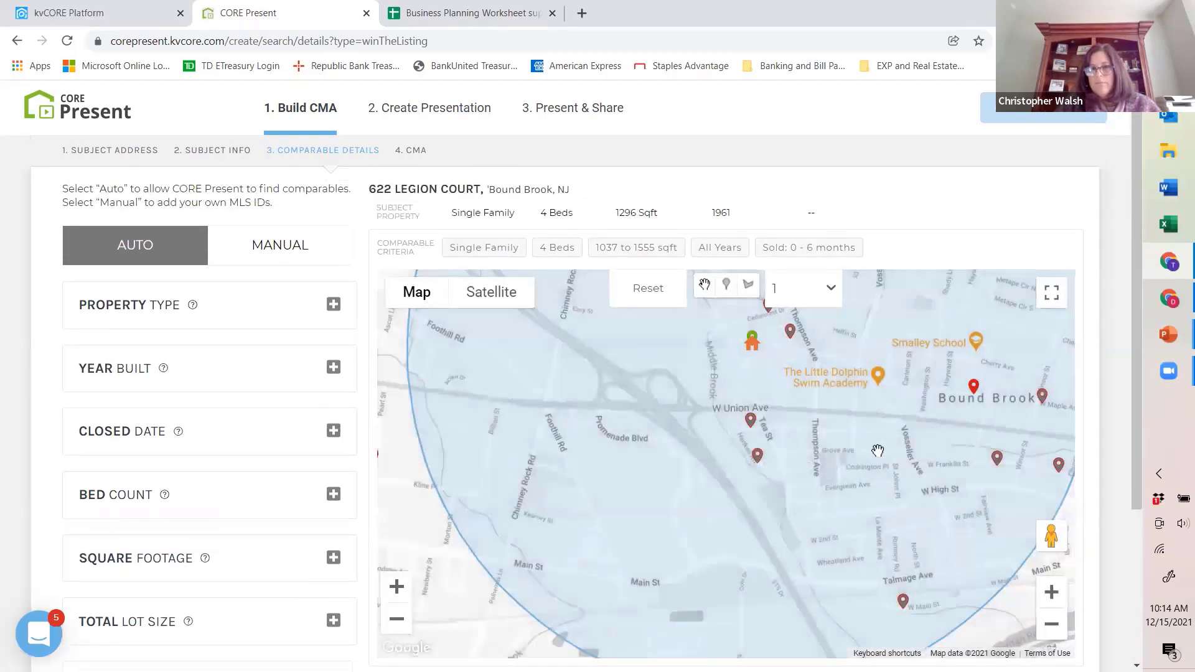
{"action": "scroll", "coordinate": [878, 450], "scroll_direction": "down", "scroll_amount": 3}
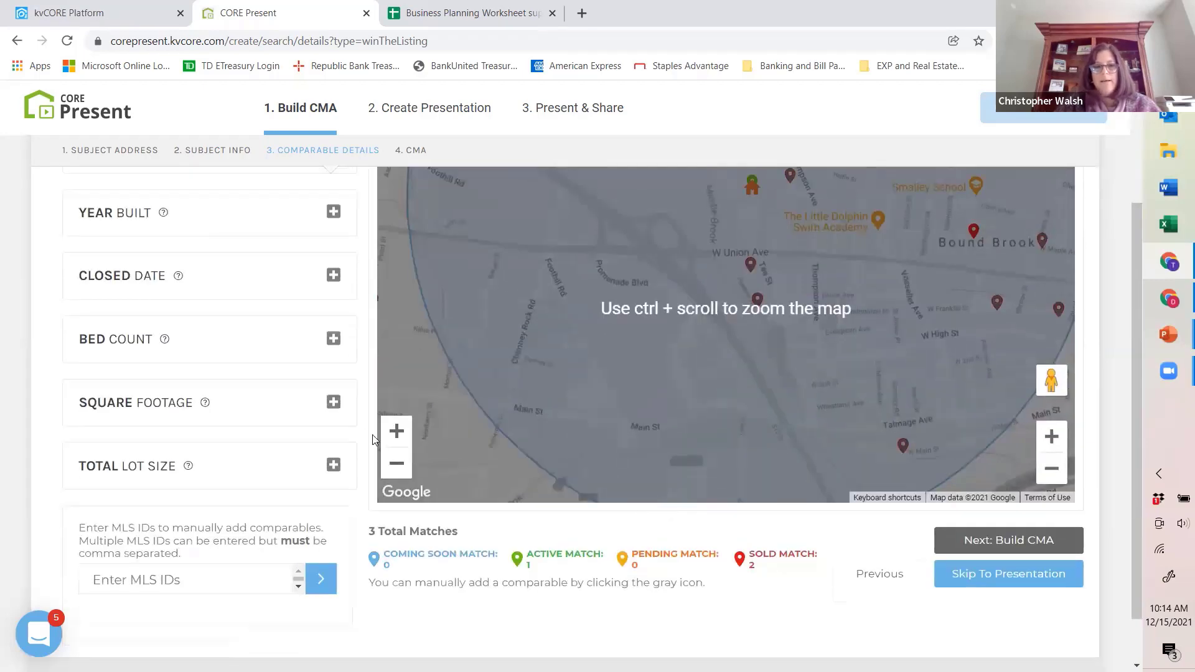
{"action": "left_click", "coordinate": [397, 463]}
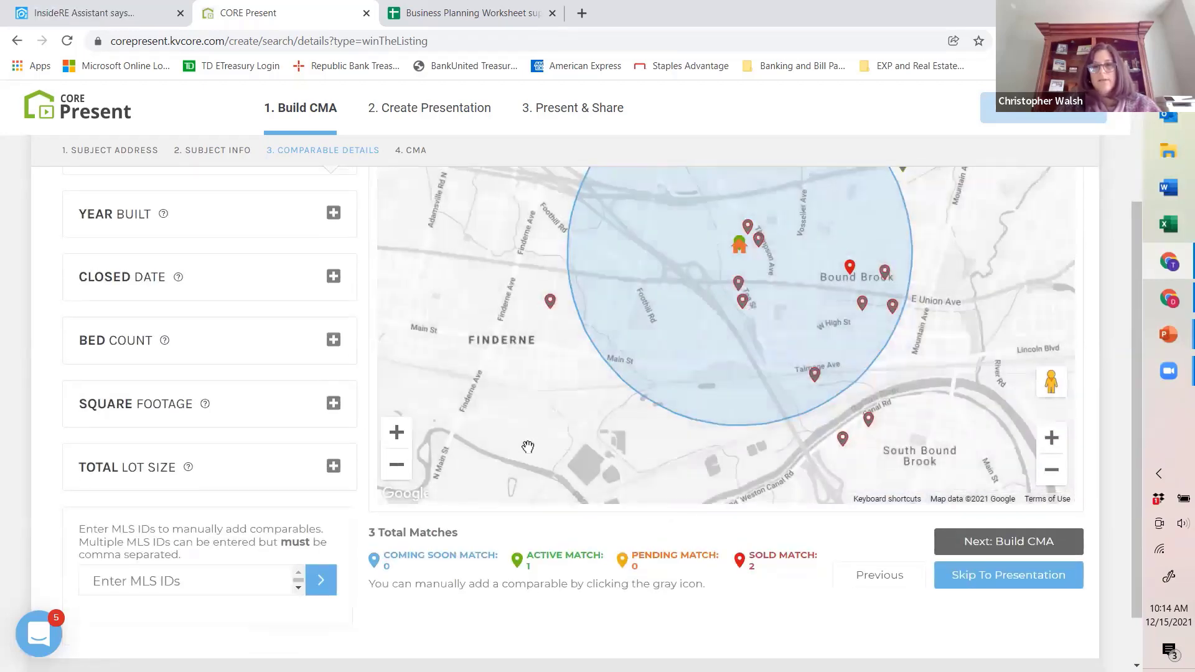
{"action": "scroll", "coordinate": [491, 461], "scroll_direction": "up", "scroll_amount": 1}
{"action": "scroll", "coordinate": [491, 448], "scroll_direction": "down", "scroll_amount": 1}
{"action": "scroll", "coordinate": [487, 467], "scroll_direction": "up", "scroll_amount": 1}
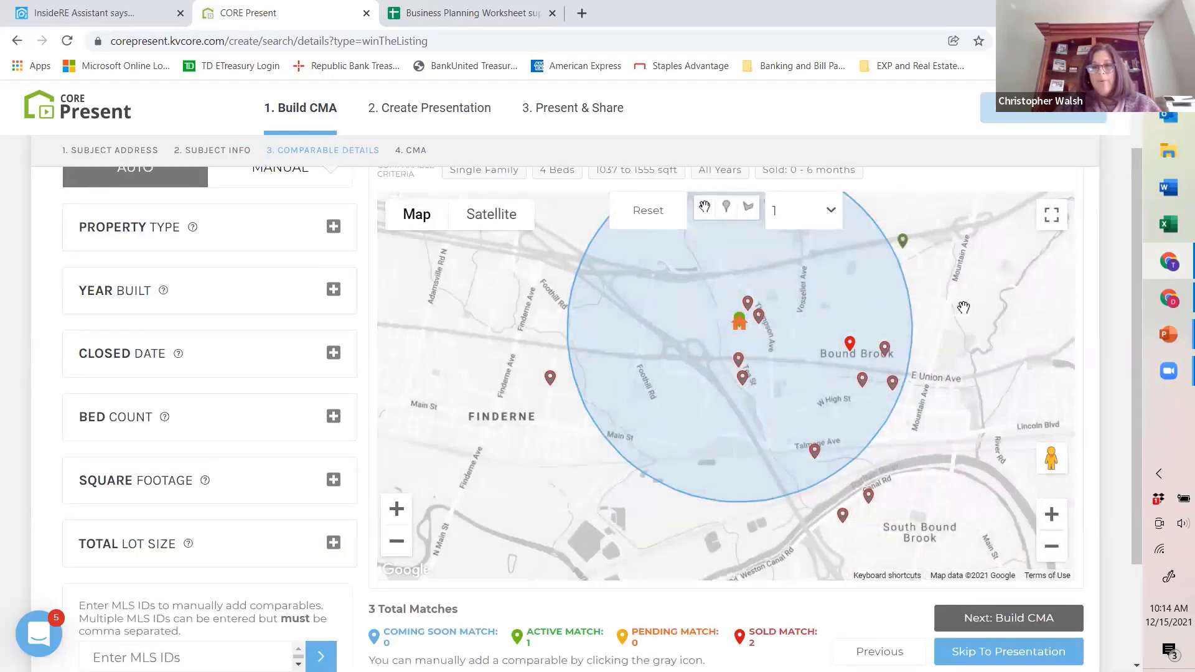
{"action": "left_click", "coordinate": [848, 344]}
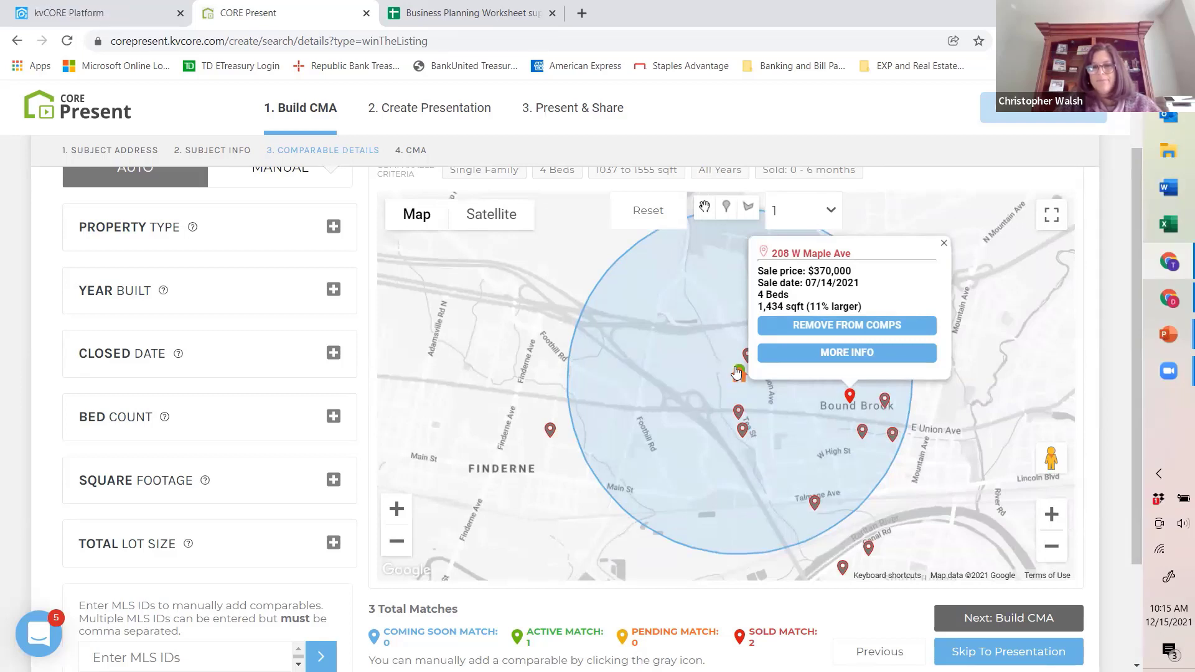
{"action": "left_click", "coordinate": [944, 244]}
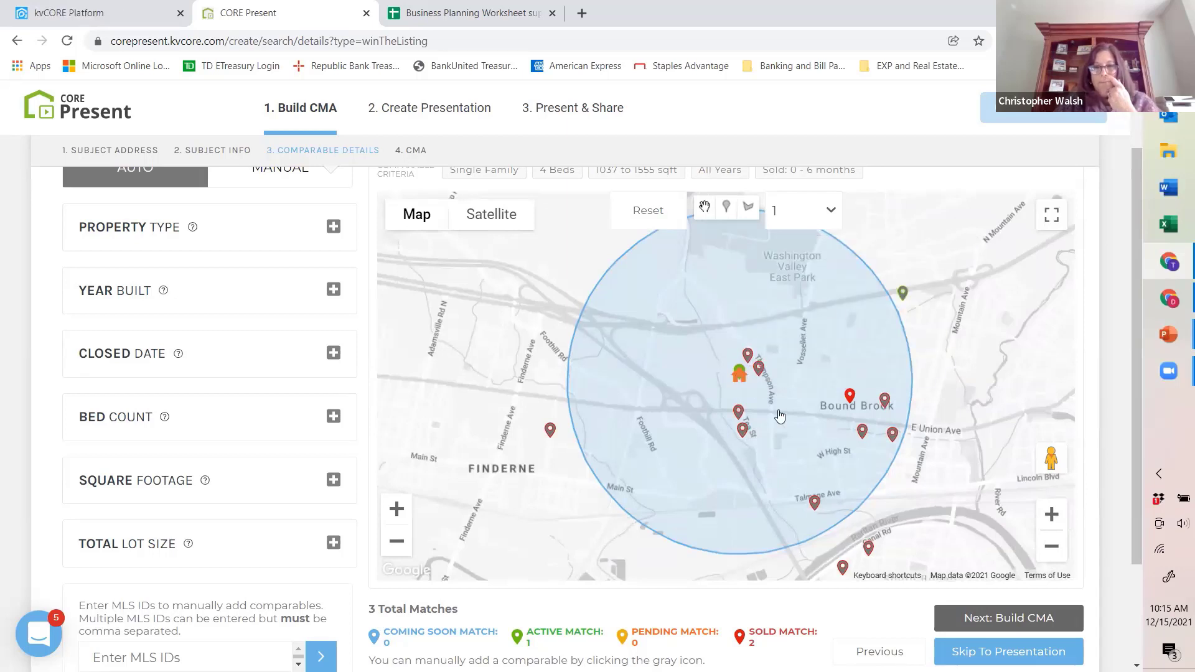
Step: Check the active listing at the subject property's own location on the map and remove it from the comps
{"action": "left_click", "coordinate": [1051, 515]}
{"action": "left_click", "coordinate": [1051, 514]}
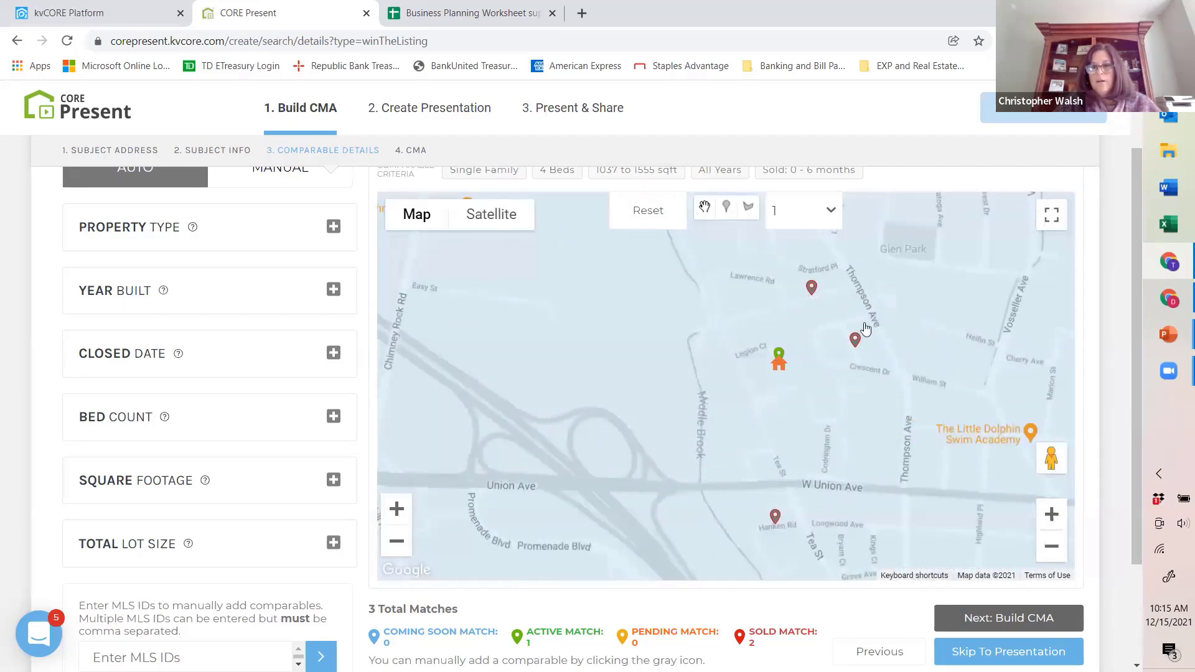
{"action": "left_click", "coordinate": [779, 356]}
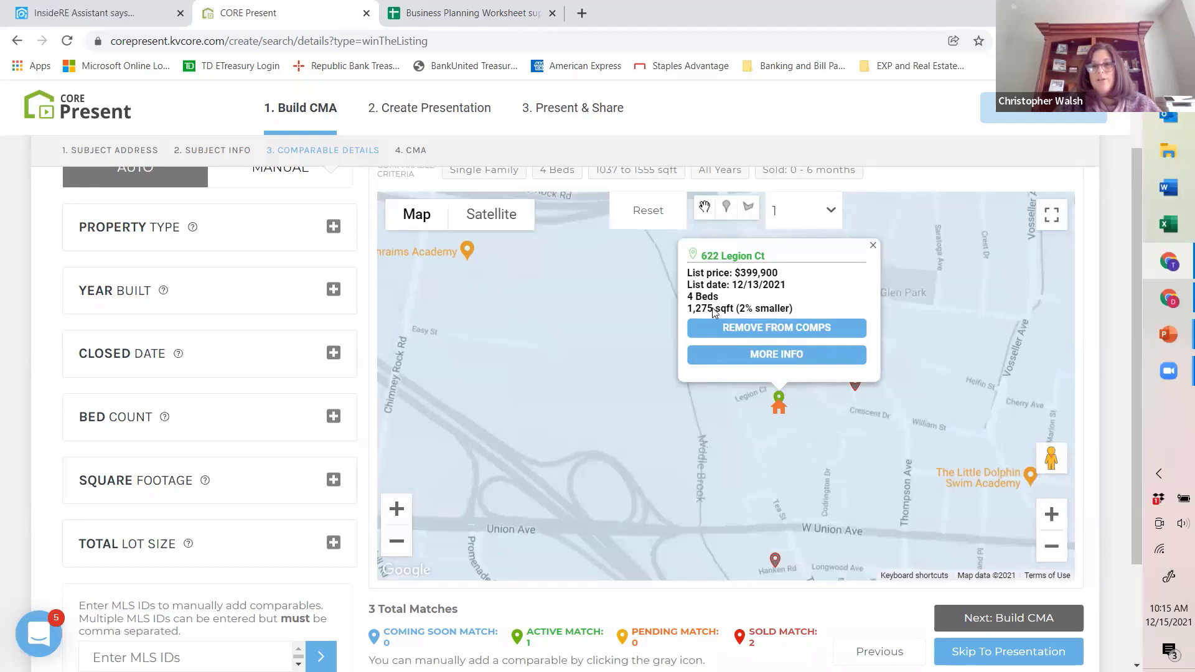
{"action": "left_click", "coordinate": [873, 246]}
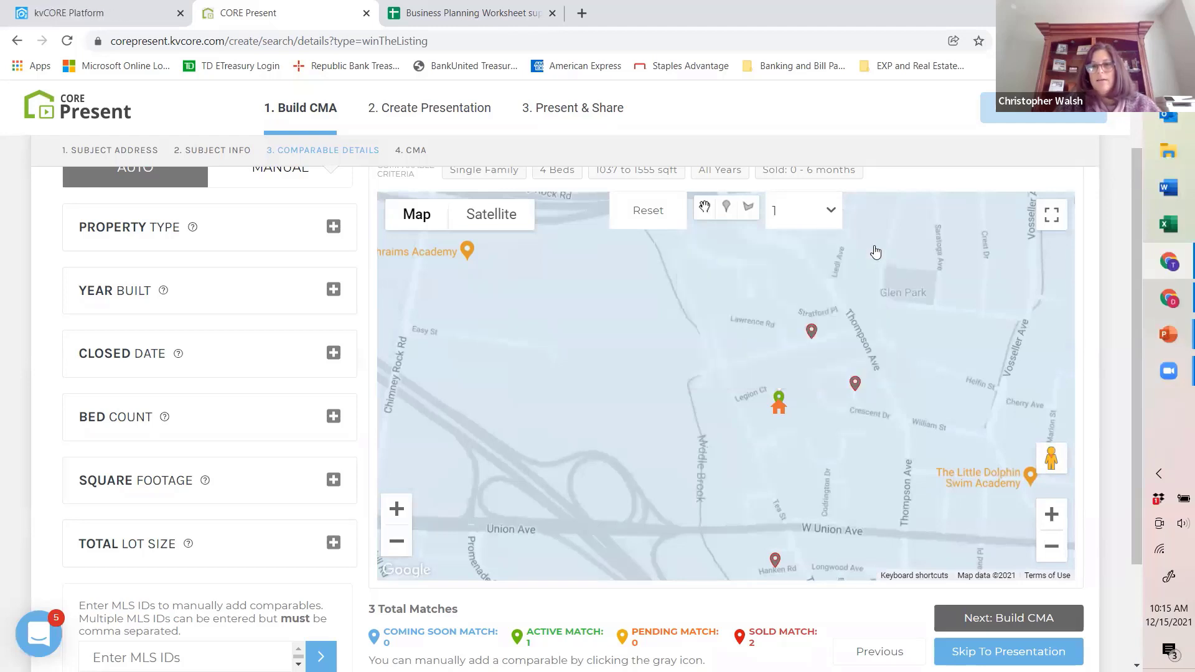
{"action": "left_click", "coordinate": [781, 396]}
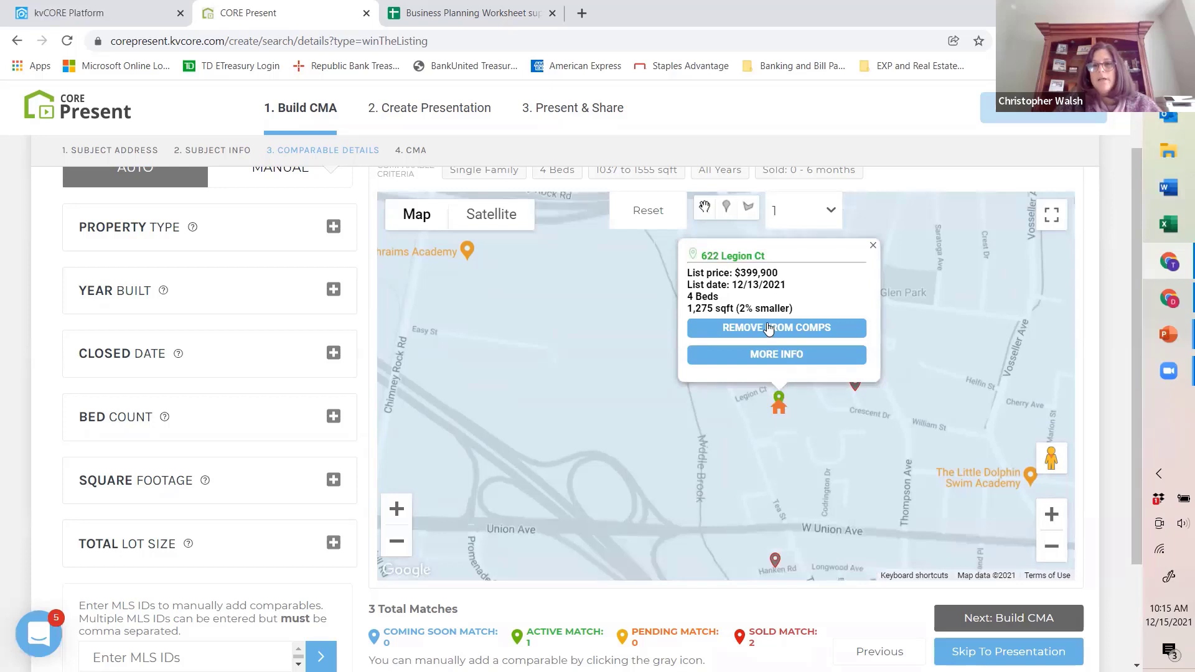
{"action": "left_click", "coordinate": [873, 245]}
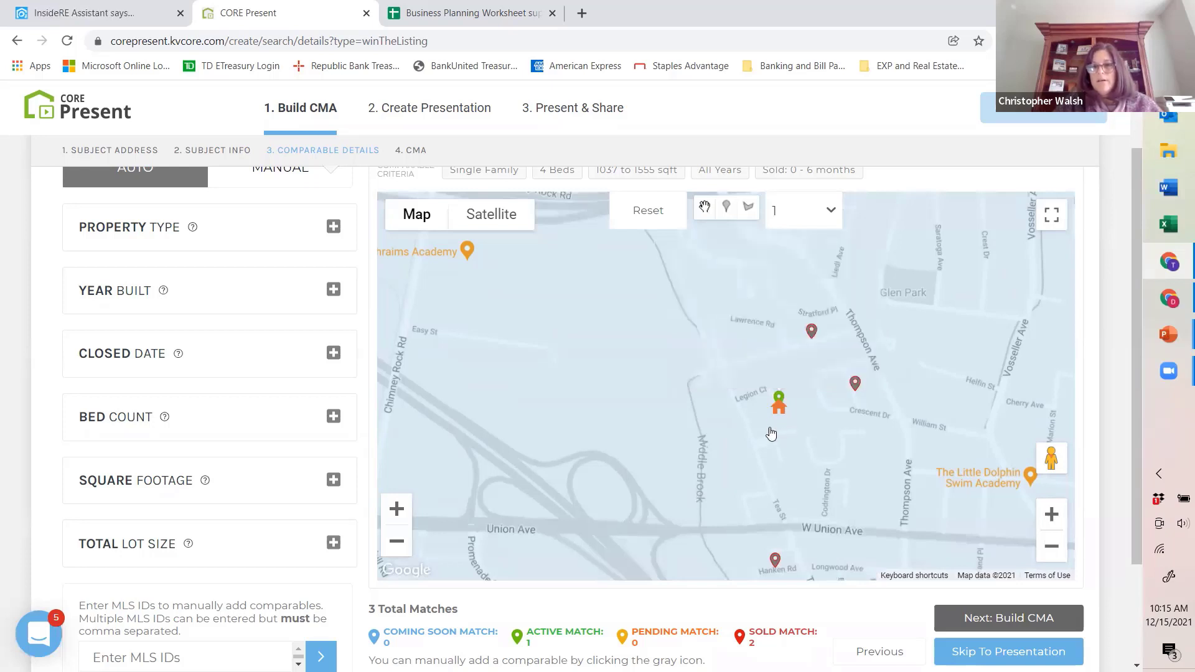
{"action": "left_click", "coordinate": [781, 397]}
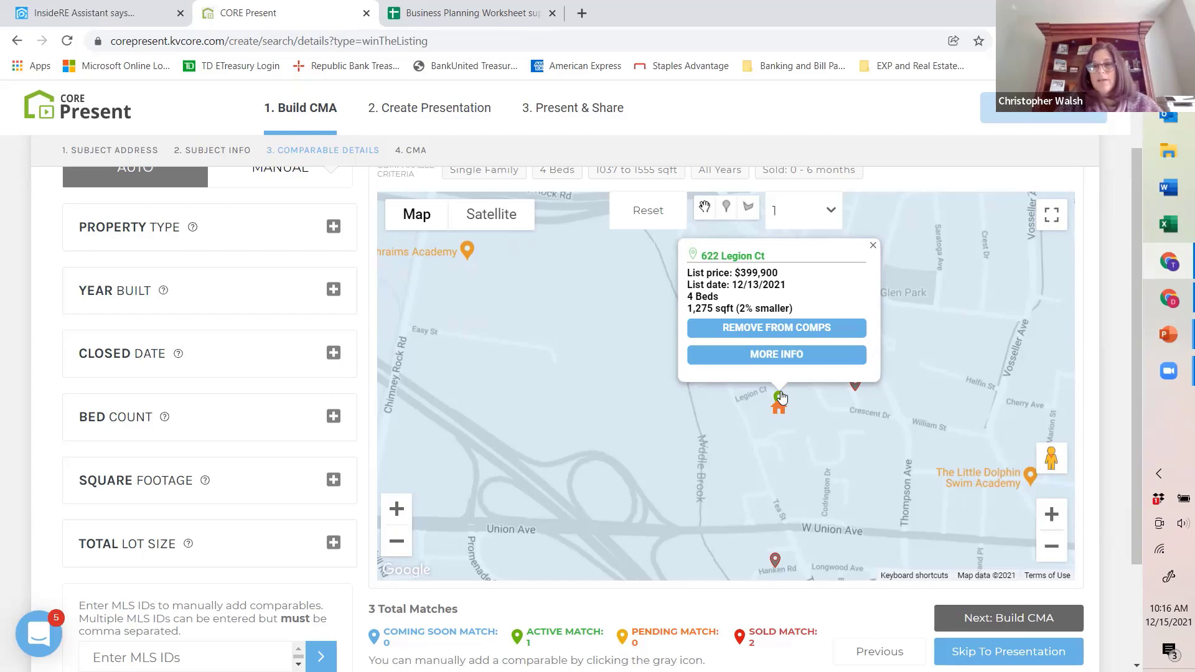
{"action": "left_click", "coordinate": [788, 330]}
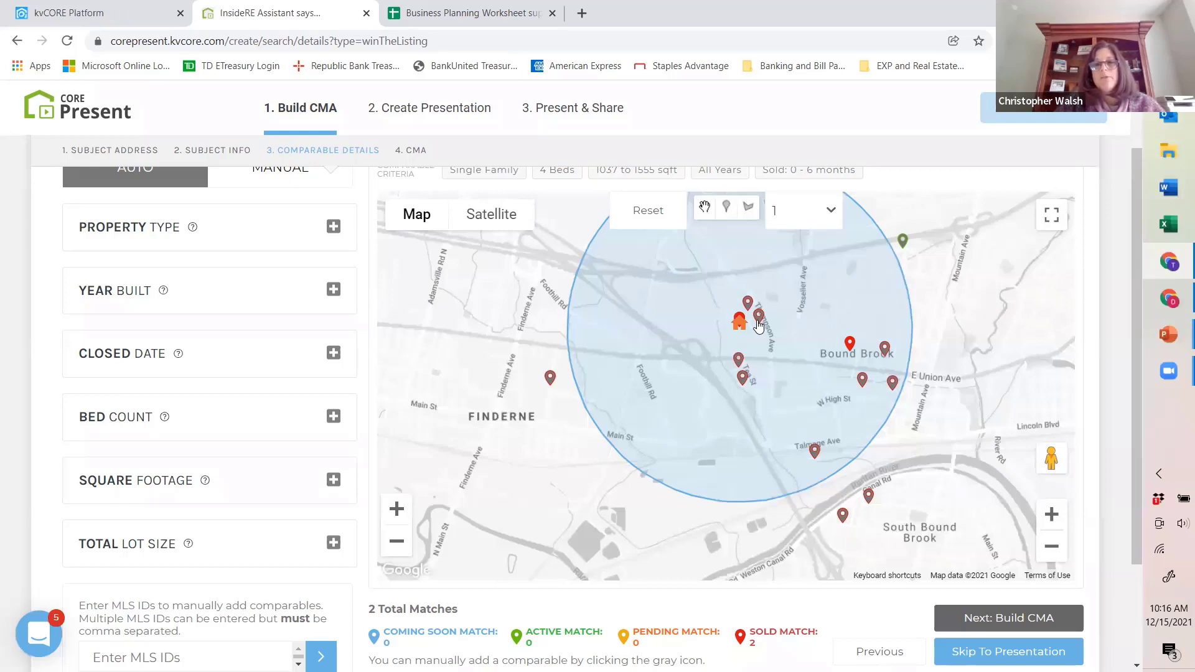
Step: Add the sold 3-bedroom property on Thomas Pl, beside the subject property, to the comps
{"action": "left_click", "coordinate": [759, 318]}
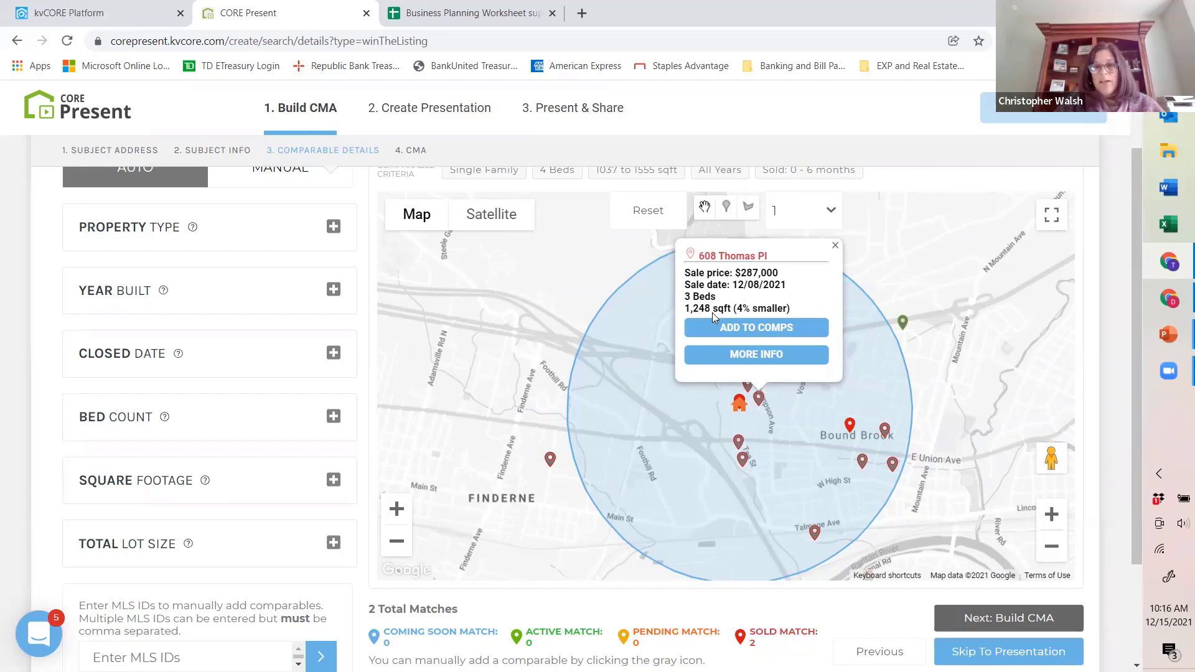
{"action": "left_click", "coordinate": [753, 332]}
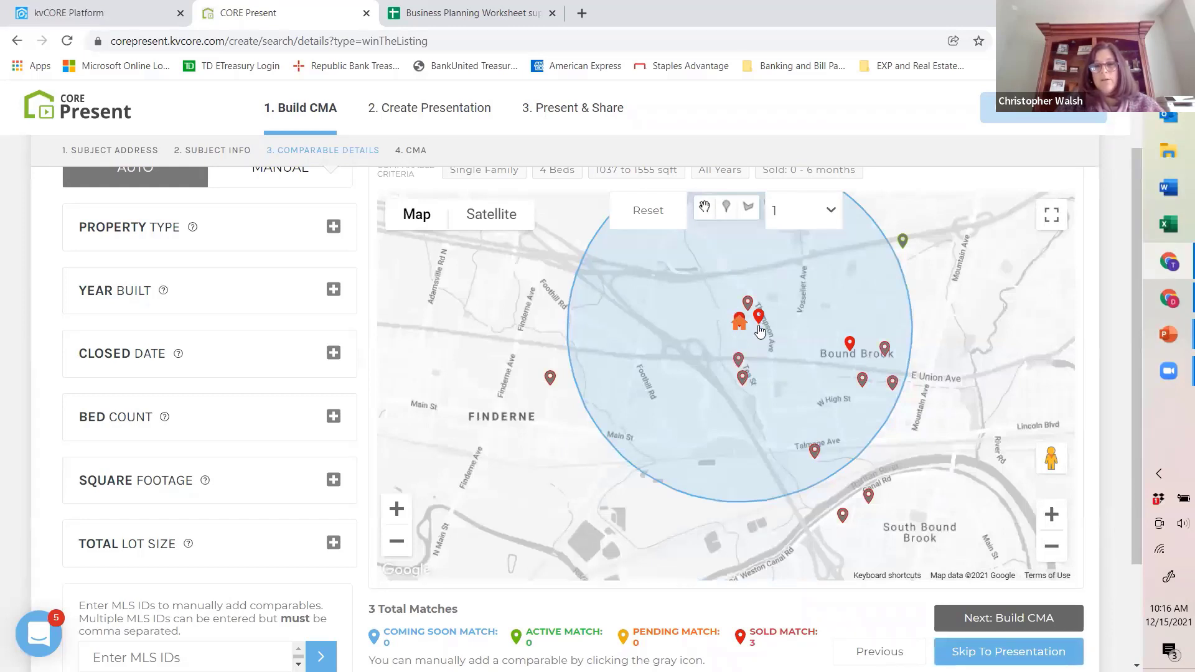
Step: Check the match totals and the summary of the sold 4-bedroom property on Hanken Rd, just south of the subject property
{"action": "scroll", "coordinate": [771, 349], "scroll_direction": "down", "scroll_amount": 2}
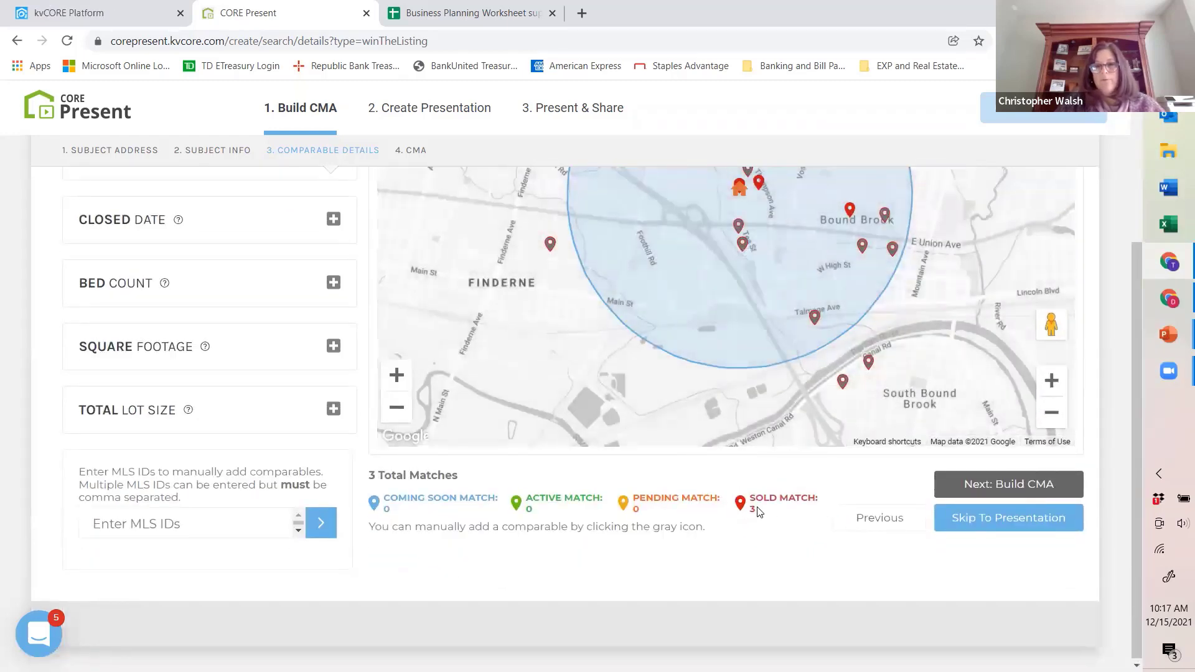
{"action": "scroll", "coordinate": [753, 502], "scroll_direction": "up", "scroll_amount": 2}
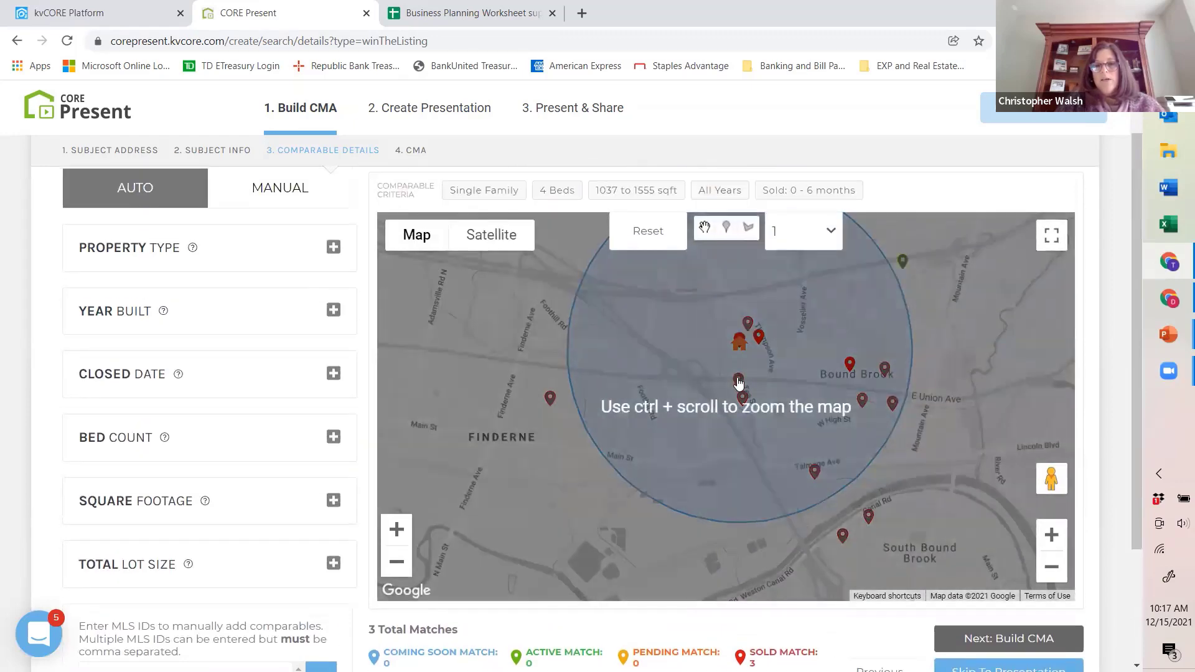
{"action": "left_click", "coordinate": [737, 378]}
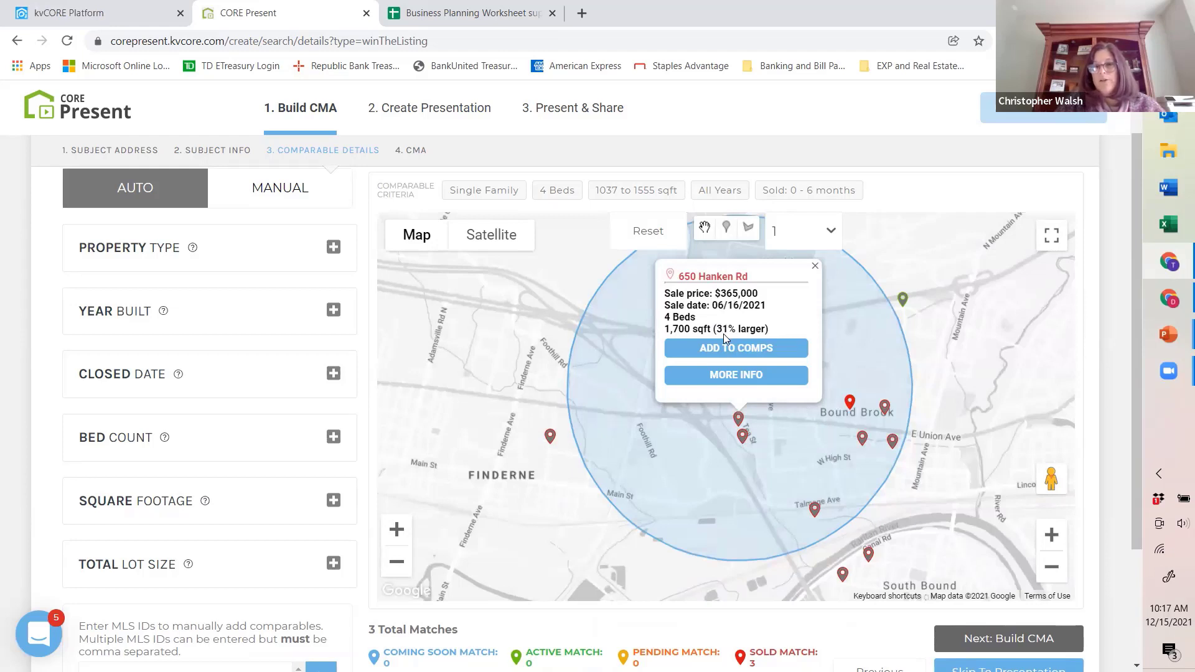
{"action": "left_click", "coordinate": [815, 267]}
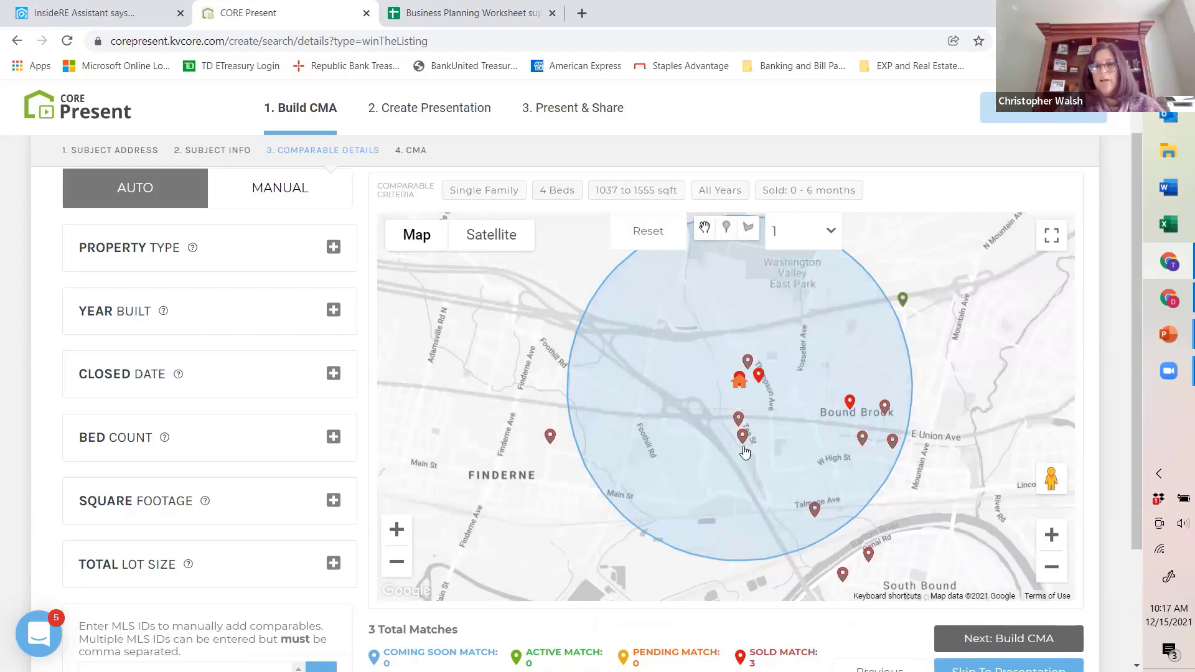
Step: Add the sold 3-bedroom, 1,380 sqft property on Hanken Rd to the comps
{"action": "left_click", "coordinate": [743, 436]}
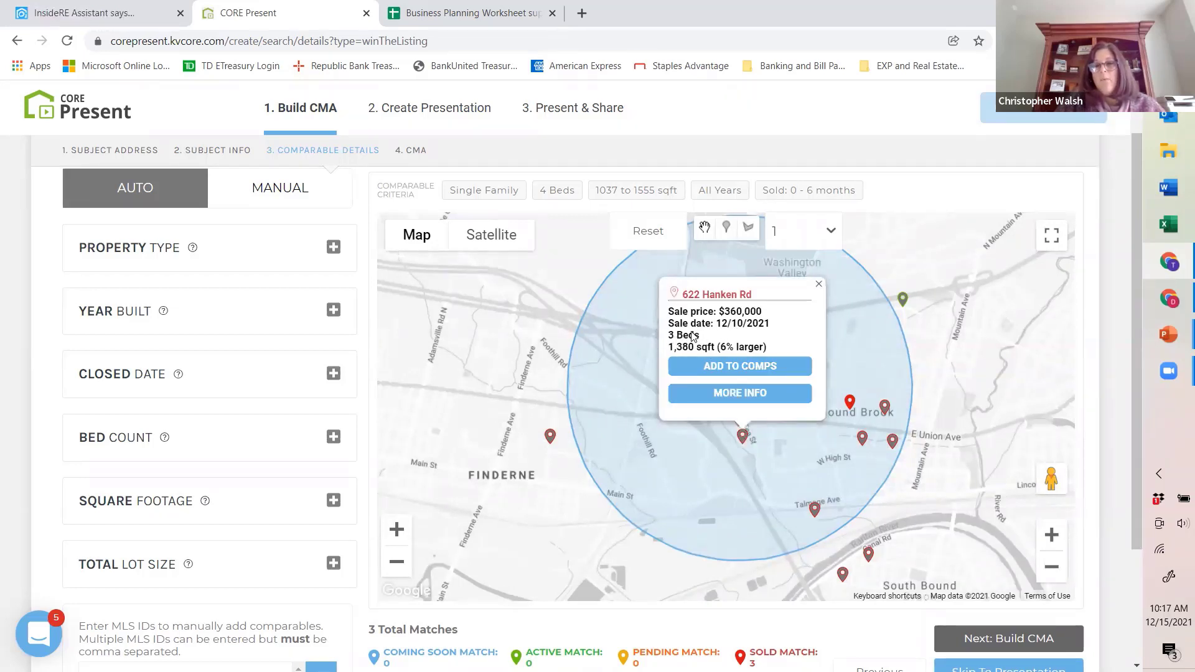
{"action": "left_click", "coordinate": [739, 366]}
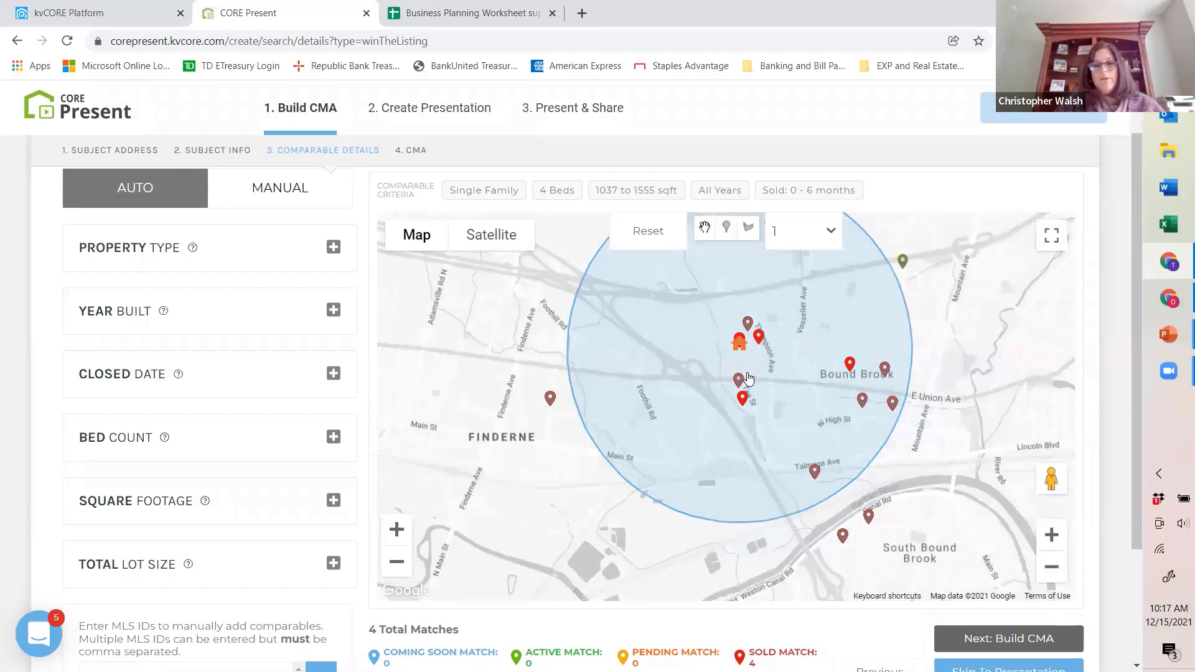
{"action": "scroll", "coordinate": [755, 361], "scroll_direction": "down", "scroll_amount": 3}
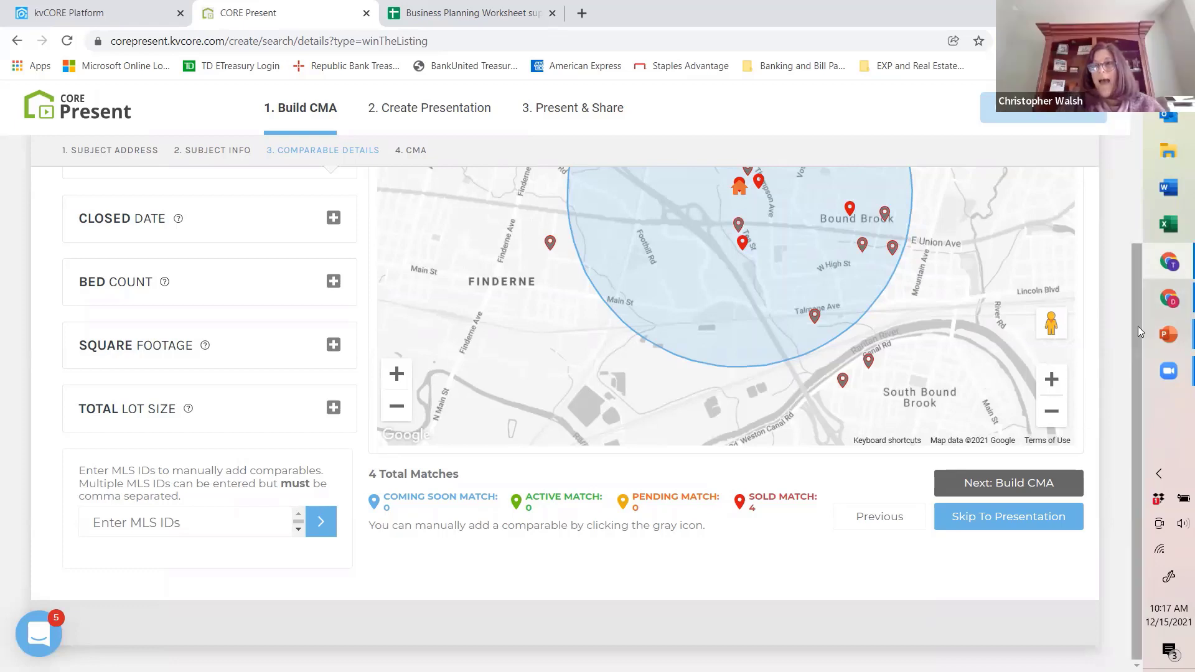
Step: Widen the comparable search radius around the subject property to 3 miles
{"action": "left_click_drag", "start_coordinate": [1138, 327], "coordinate": [1146, 220]}
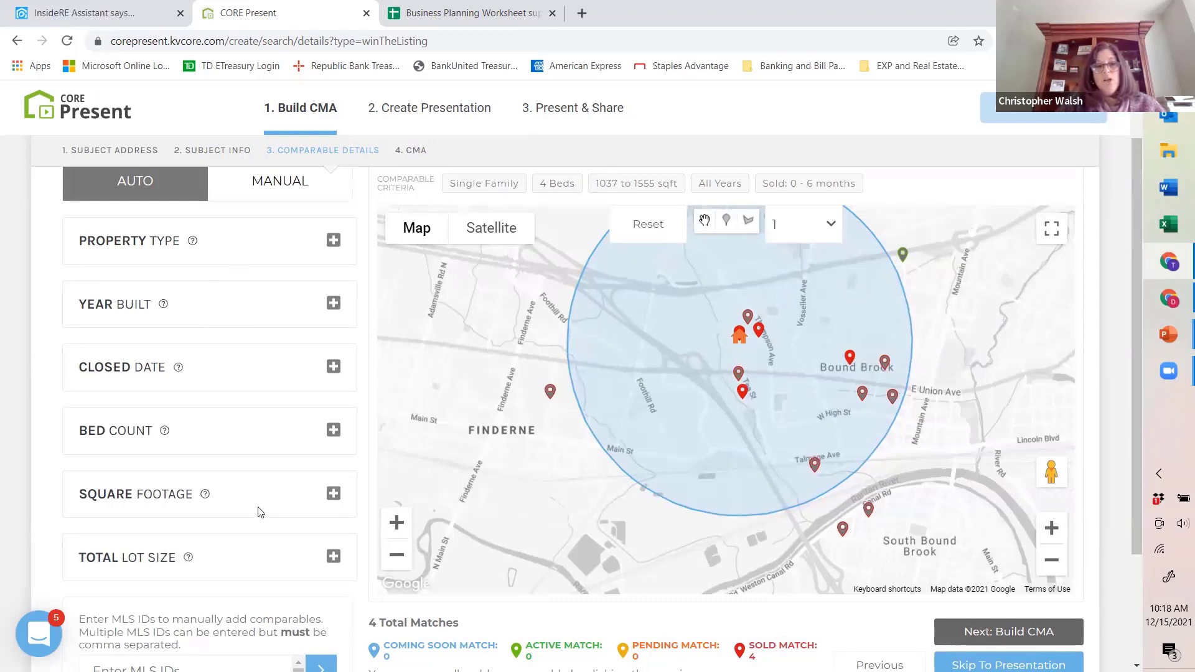
{"action": "left_click", "coordinate": [809, 237]}
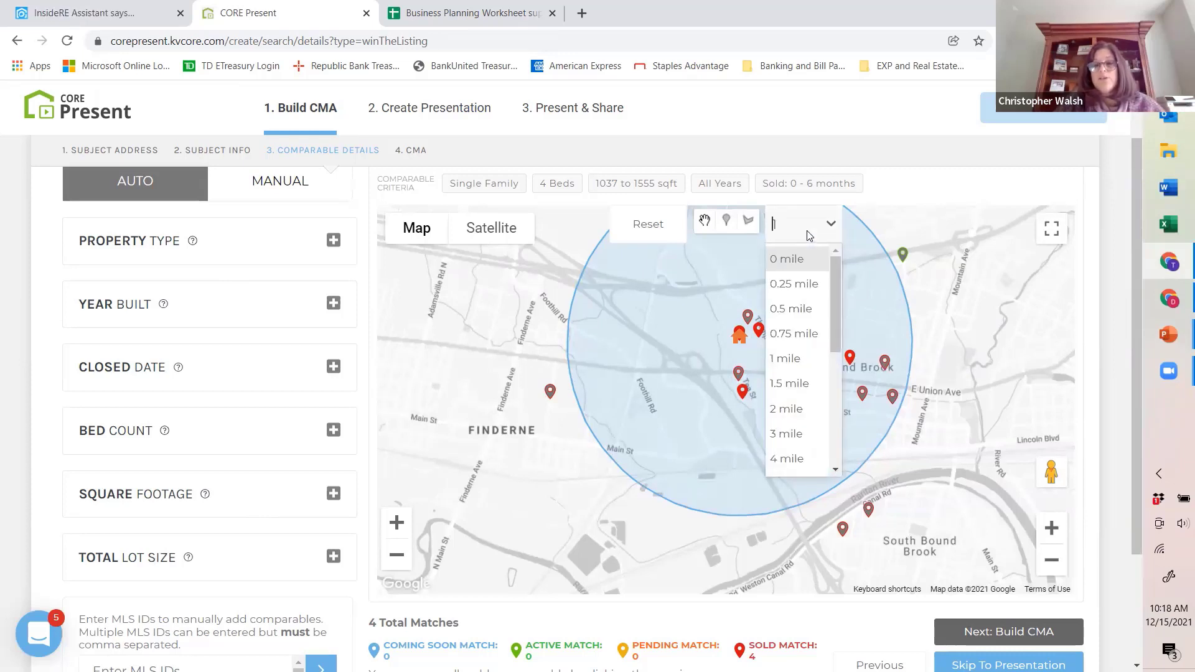
{"action": "type", "text": "1"}
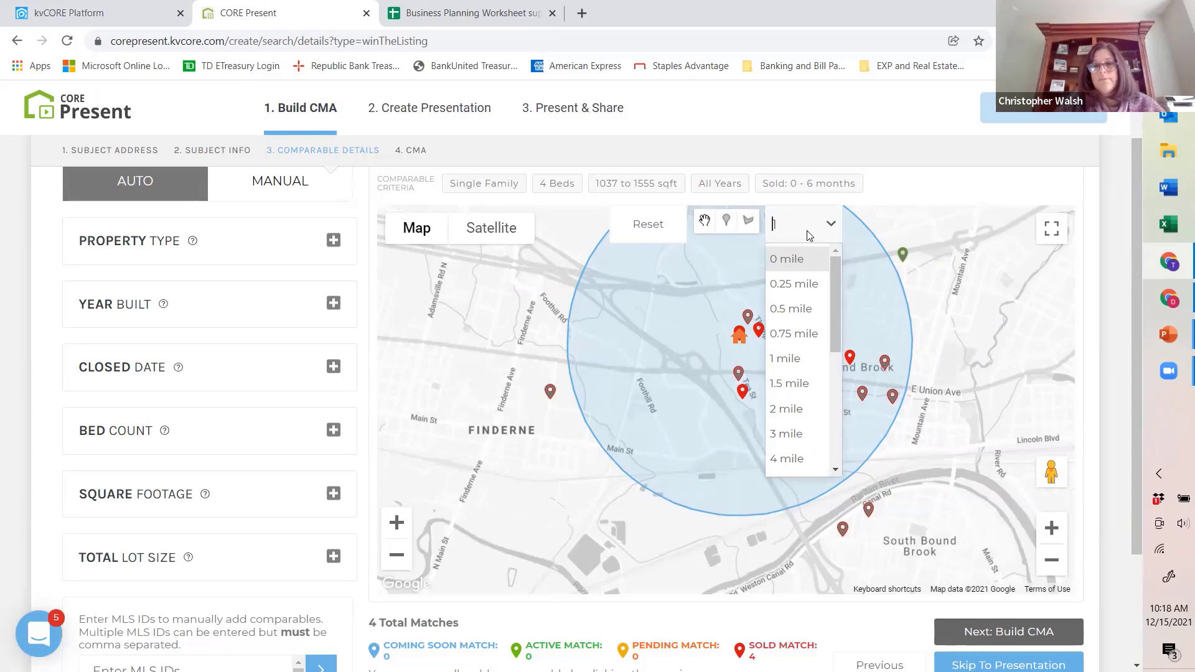
{"action": "left_click", "coordinate": [794, 435]}
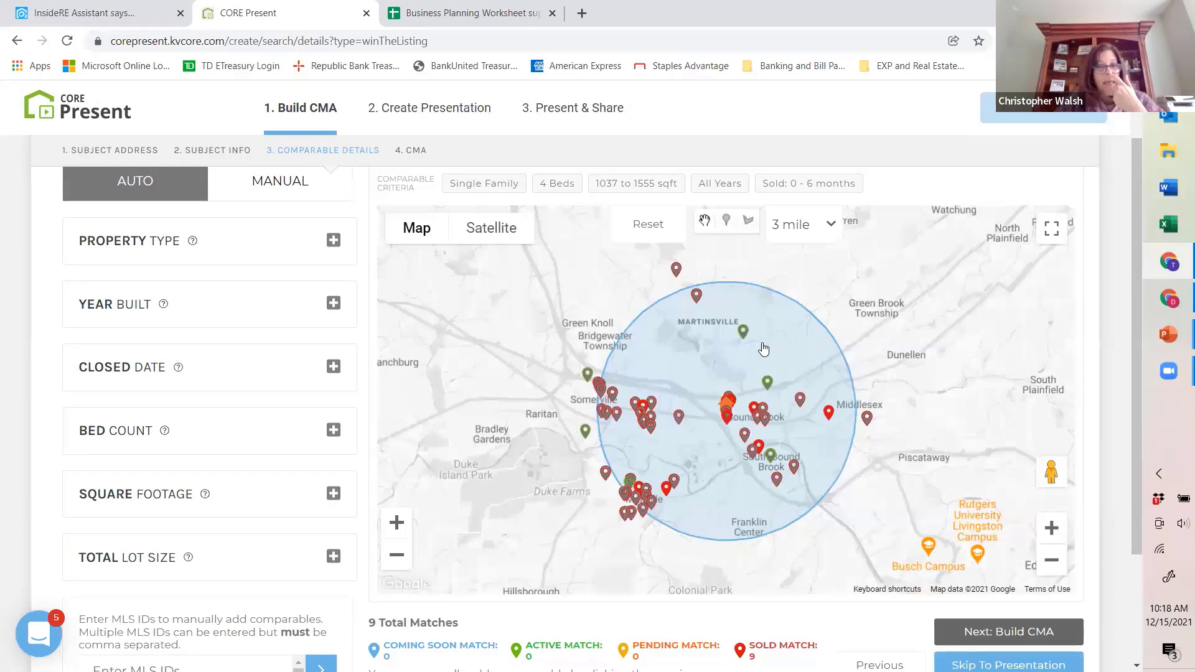
{"action": "scroll", "coordinate": [875, 356], "scroll_direction": "down", "scroll_amount": 2}
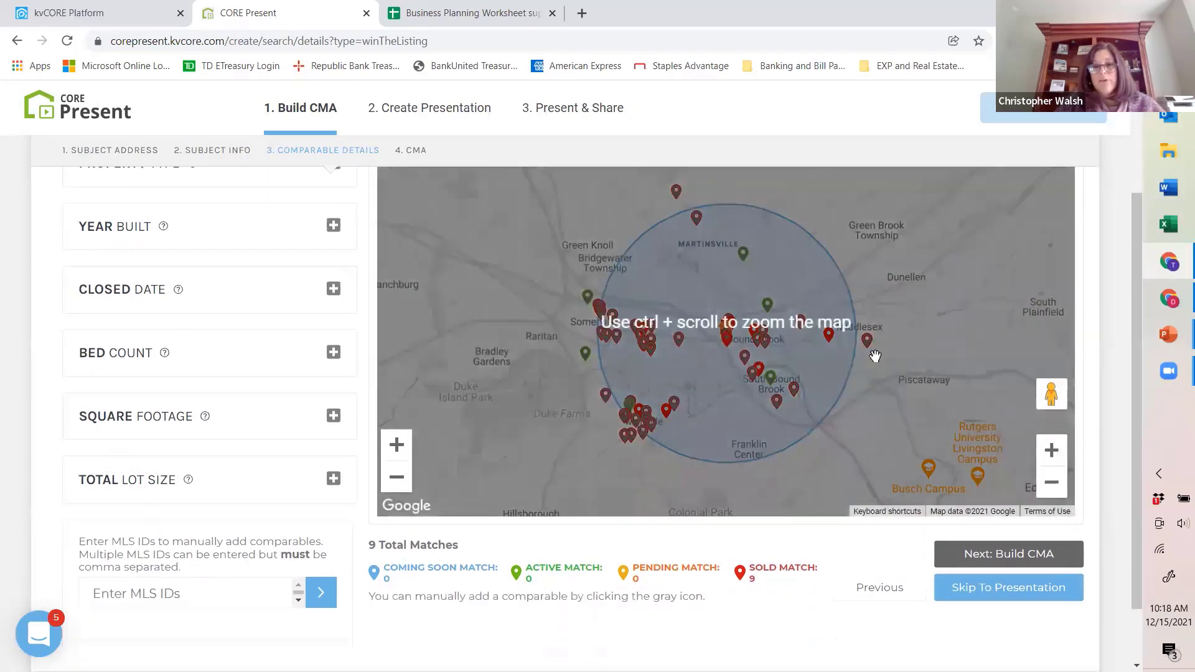
{"action": "scroll", "coordinate": [876, 356], "scroll_direction": "down", "scroll_amount": 2}
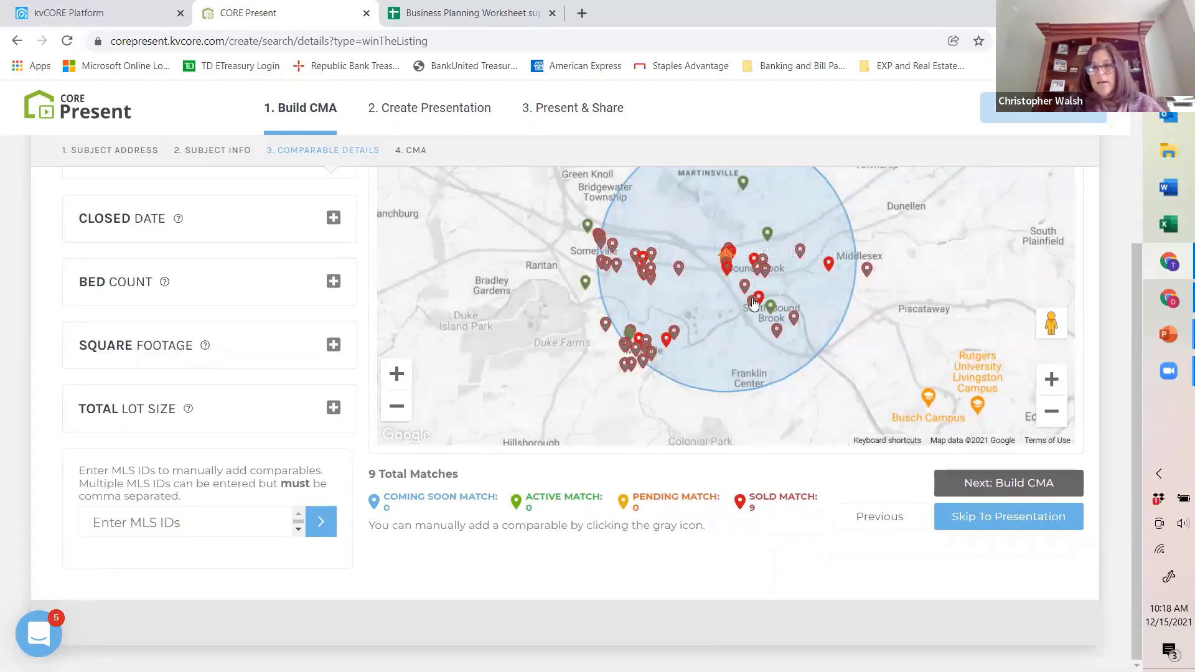
Step: Check the summary of the active 4-bedroom listing on Edgewood Ter in South Bound Brook and review the map's match totals
{"action": "left_click", "coordinate": [771, 309]}
{"action": "scroll", "coordinate": [728, 258], "scroll_direction": "up", "scroll_amount": 1}
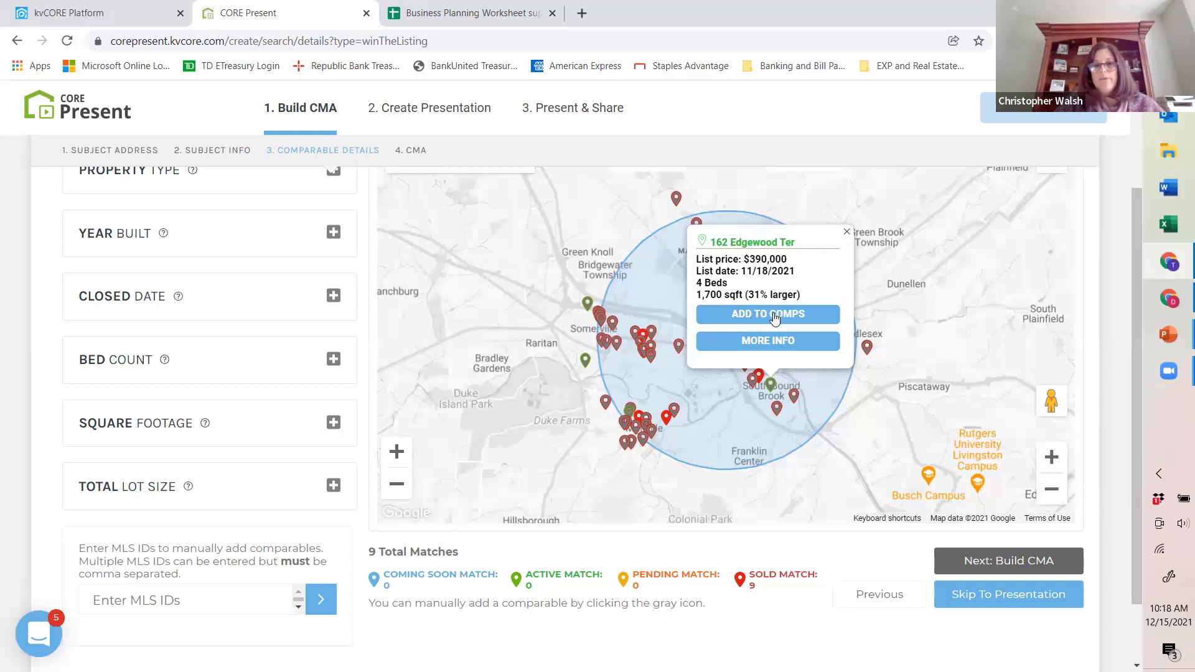
{"action": "left_click", "coordinate": [846, 233]}
{"action": "scroll", "coordinate": [531, 449], "scroll_direction": "down", "scroll_amount": 1}
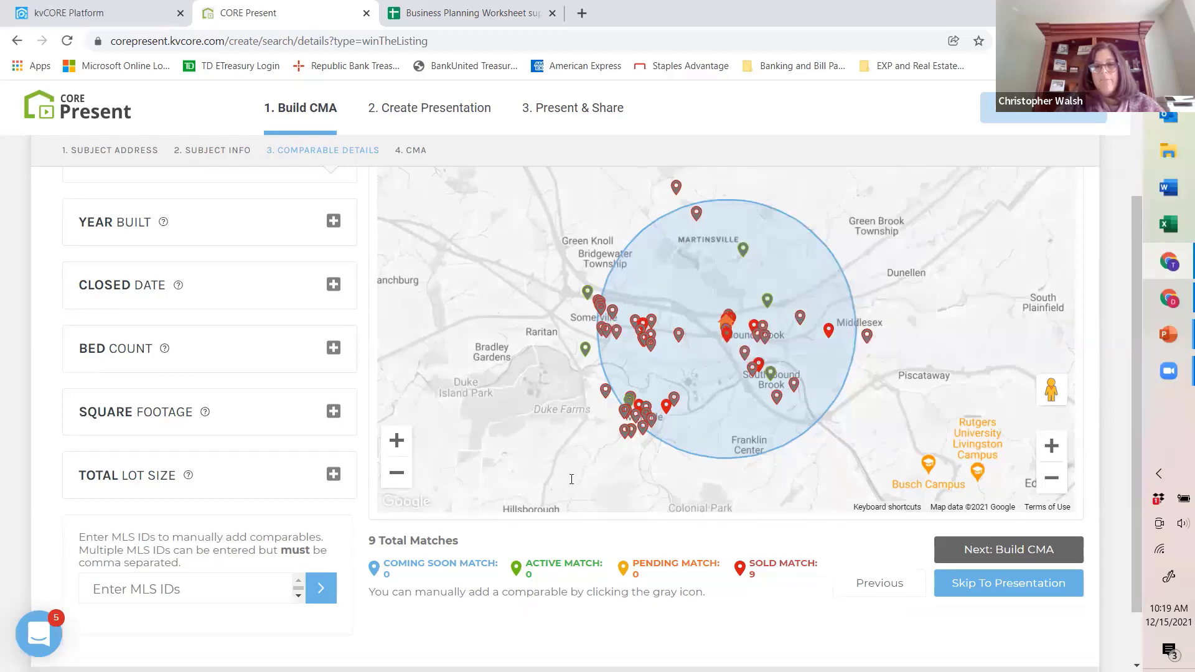
{"action": "scroll", "coordinate": [534, 427], "scroll_direction": "up", "scroll_amount": 1}
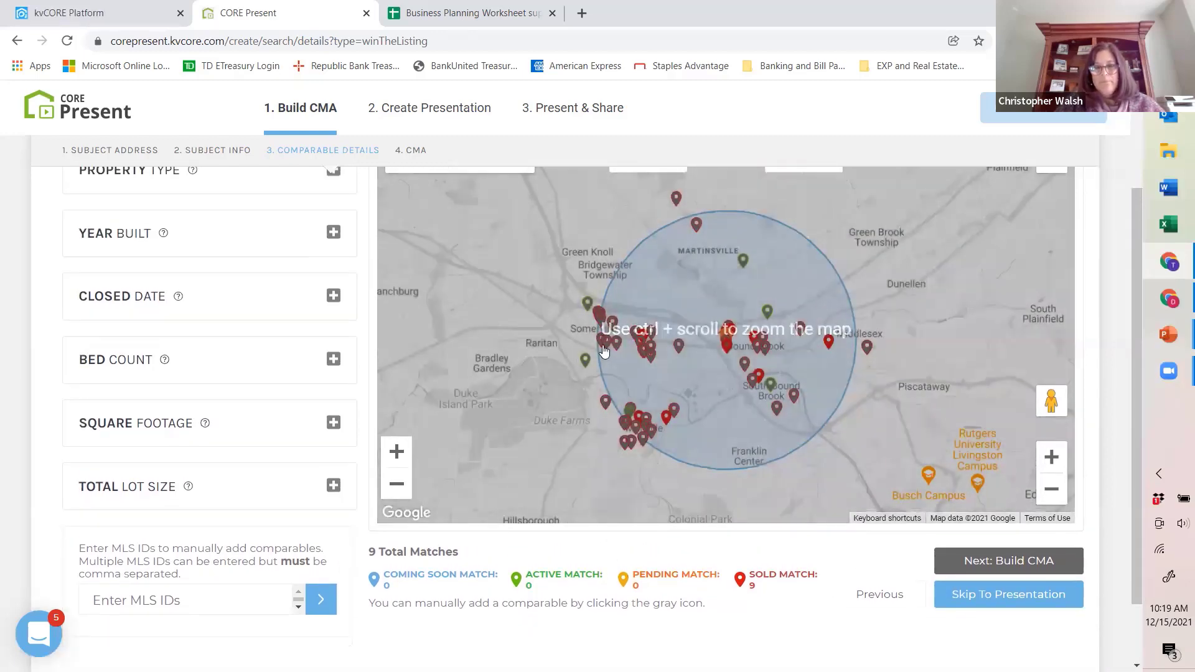
{"action": "scroll", "coordinate": [551, 330], "scroll_direction": "up", "scroll_amount": 1}
{"action": "scroll", "coordinate": [548, 347], "scroll_direction": "down", "scroll_amount": 1}
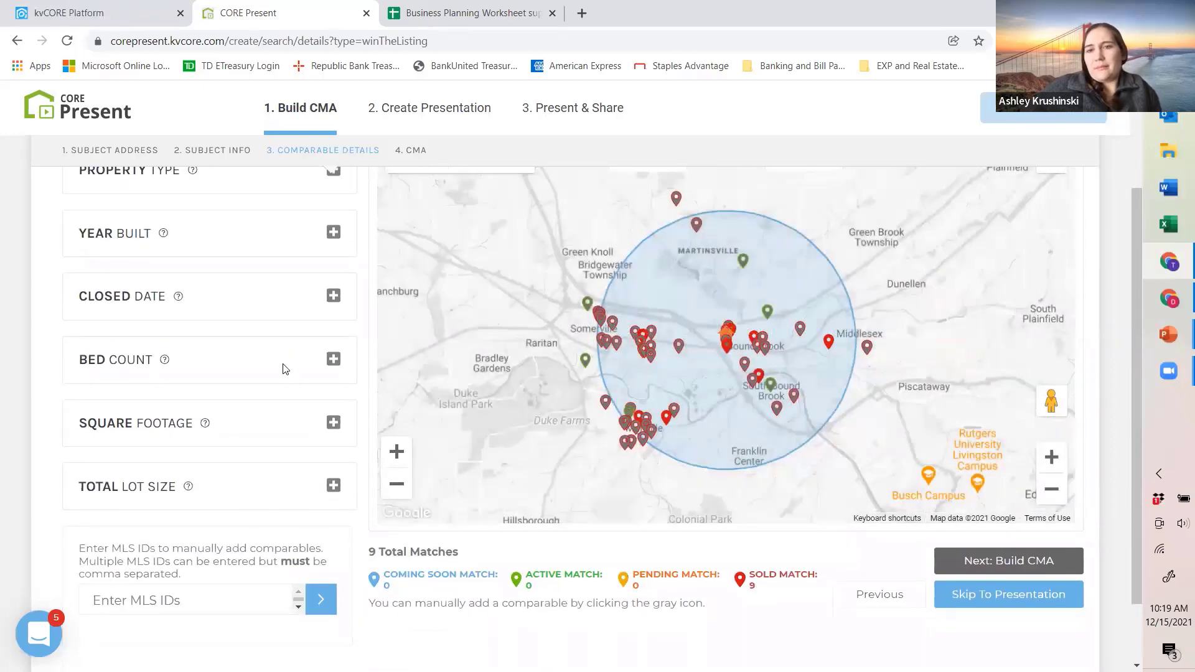
{"action": "scroll", "coordinate": [573, 496], "scroll_direction": "down", "scroll_amount": 1}
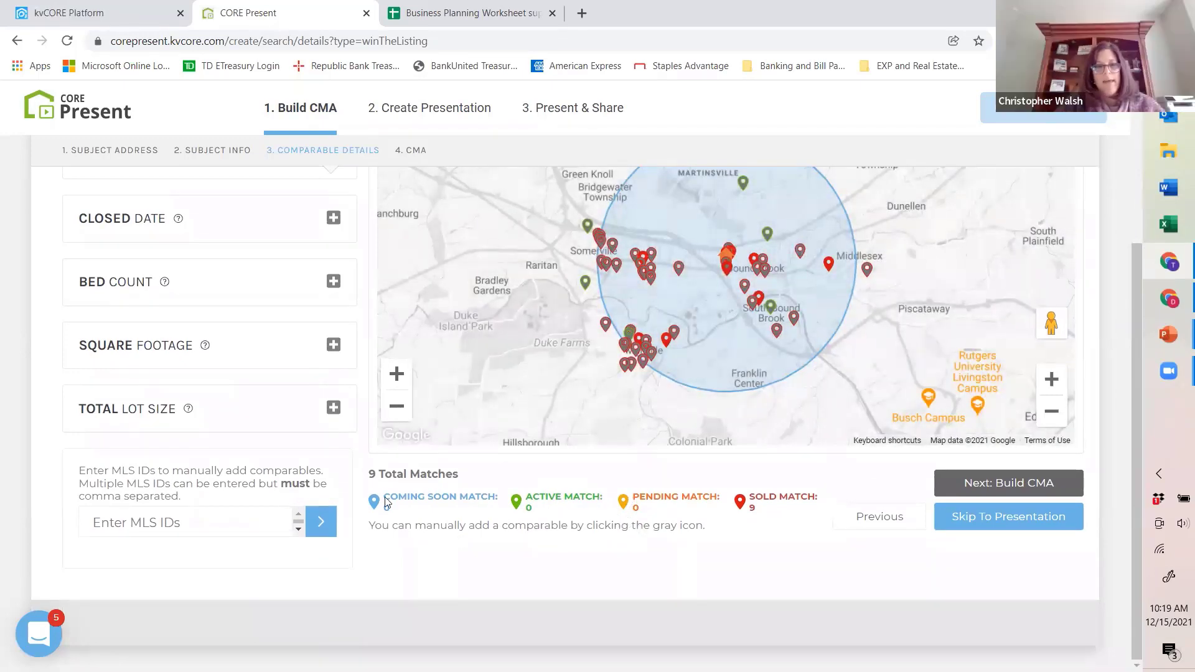
{"action": "scroll", "coordinate": [678, 458], "scroll_direction": "up", "scroll_amount": 1}
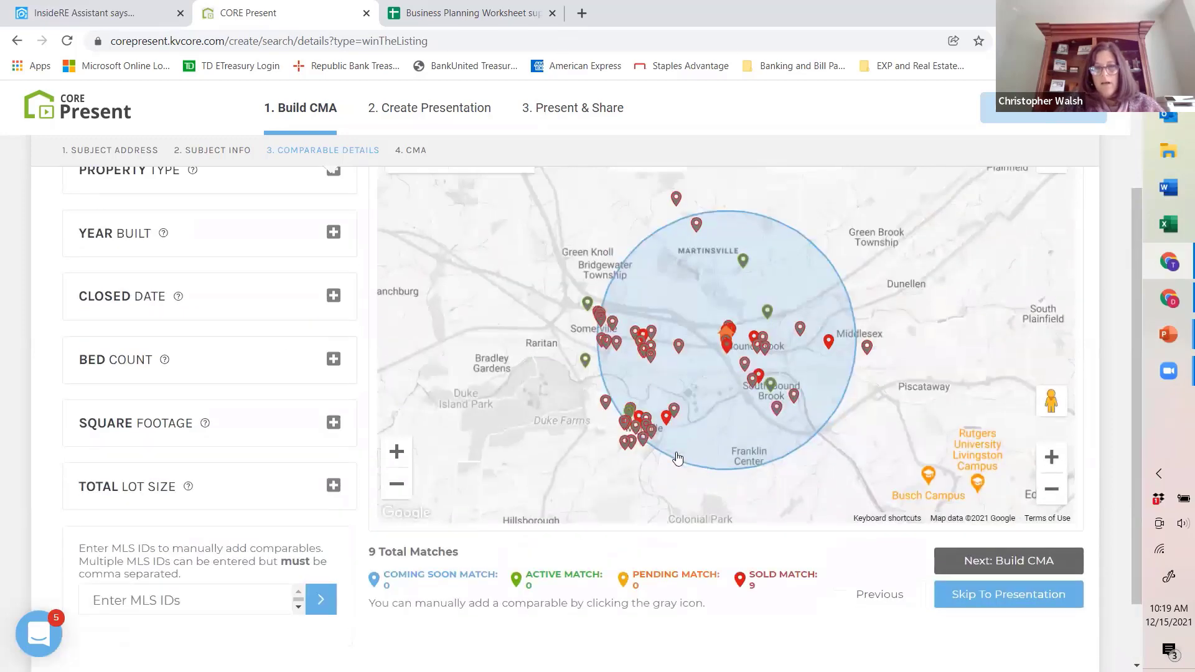
Step: Open the full details of the active Edgewood Ter listing and read its comparable details, features and description
{"action": "left_click", "coordinate": [766, 371]}
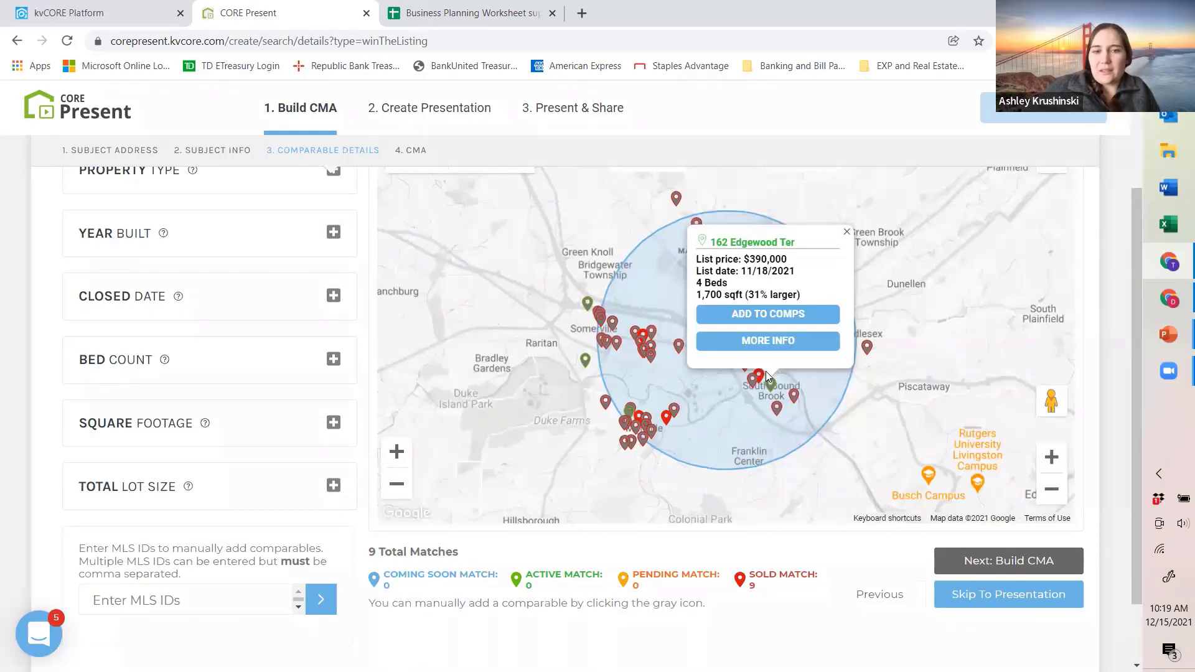
{"action": "left_click", "coordinate": [766, 340]}
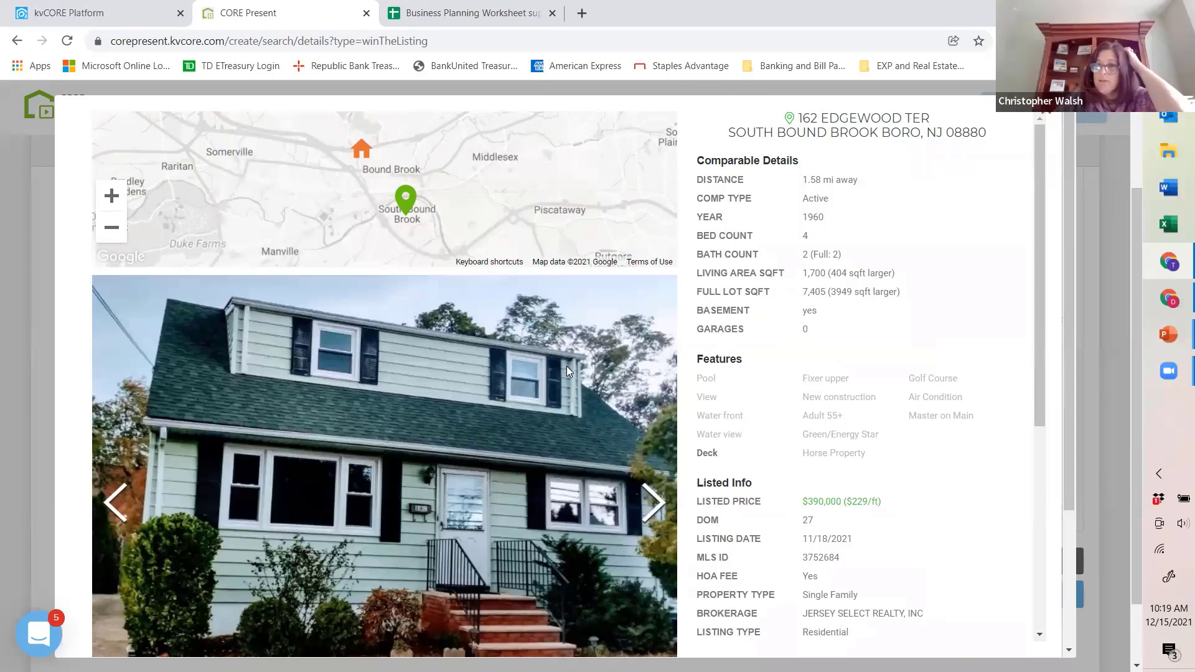
{"action": "scroll", "coordinate": [896, 383], "scroll_direction": "down", "scroll_amount": 6}
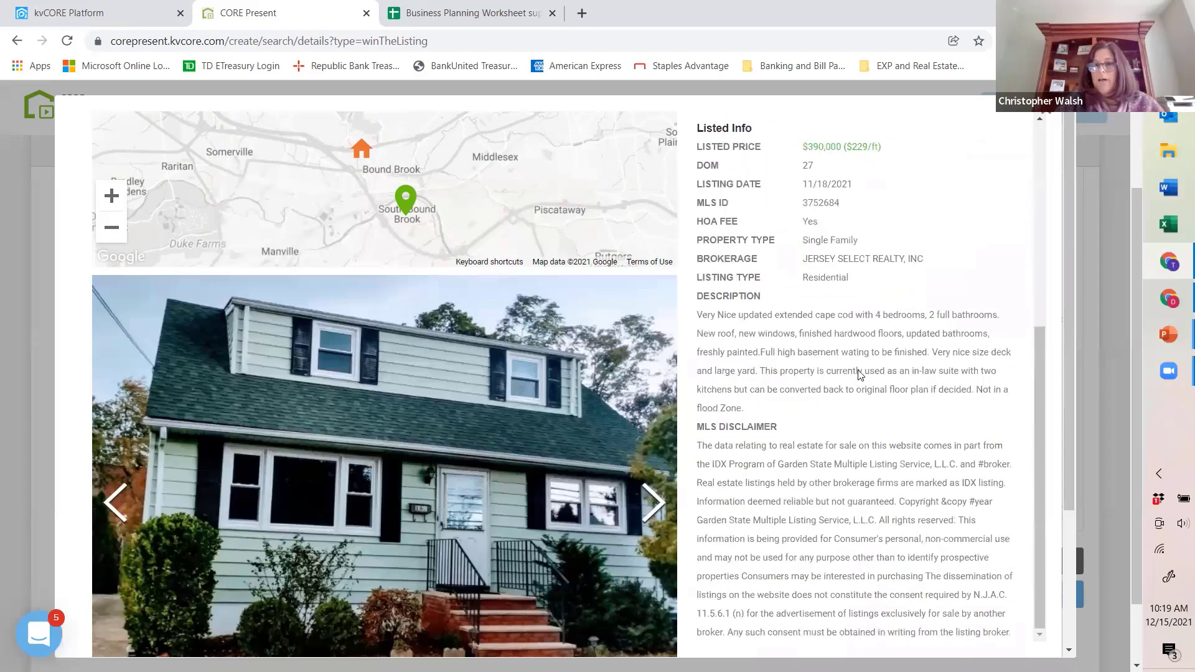
{"action": "scroll", "coordinate": [861, 362], "scroll_direction": "down", "scroll_amount": 2}
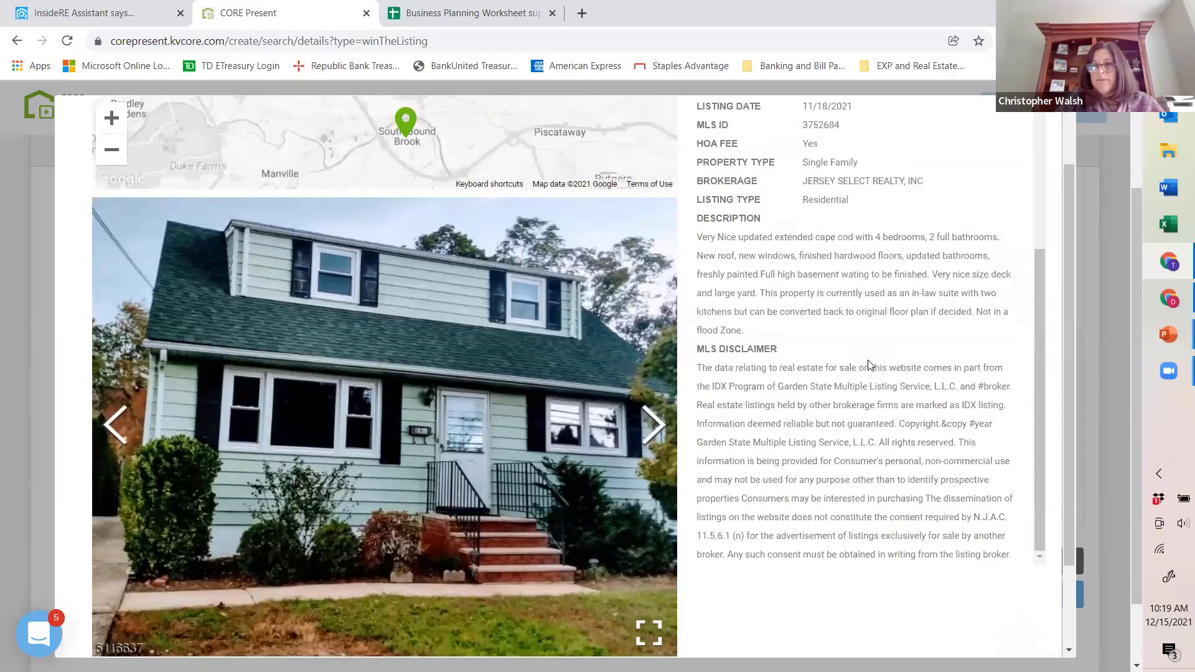
{"action": "scroll", "coordinate": [861, 362], "scroll_direction": "up", "scroll_amount": 5}
{"action": "scroll", "coordinate": [982, 102], "scroll_direction": "up", "scroll_amount": 5}
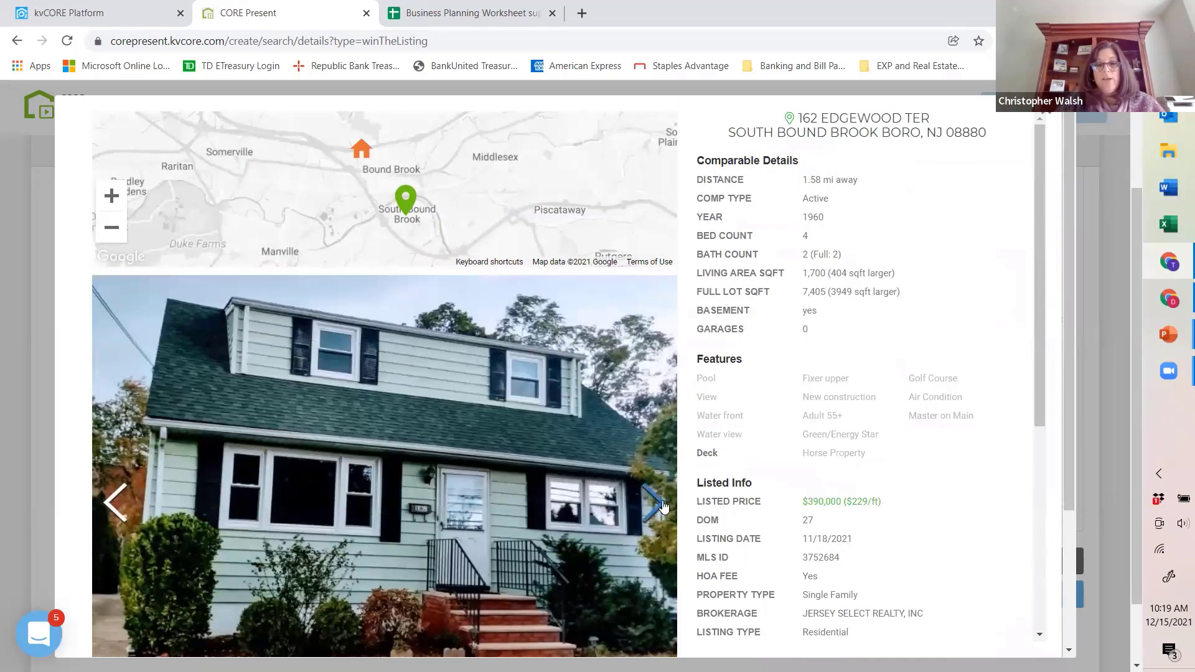
Step: Browse the photos of the Edgewood Ter listing, then return to the comparable map without adding it to the comps
{"action": "left_click", "coordinate": [663, 508]}
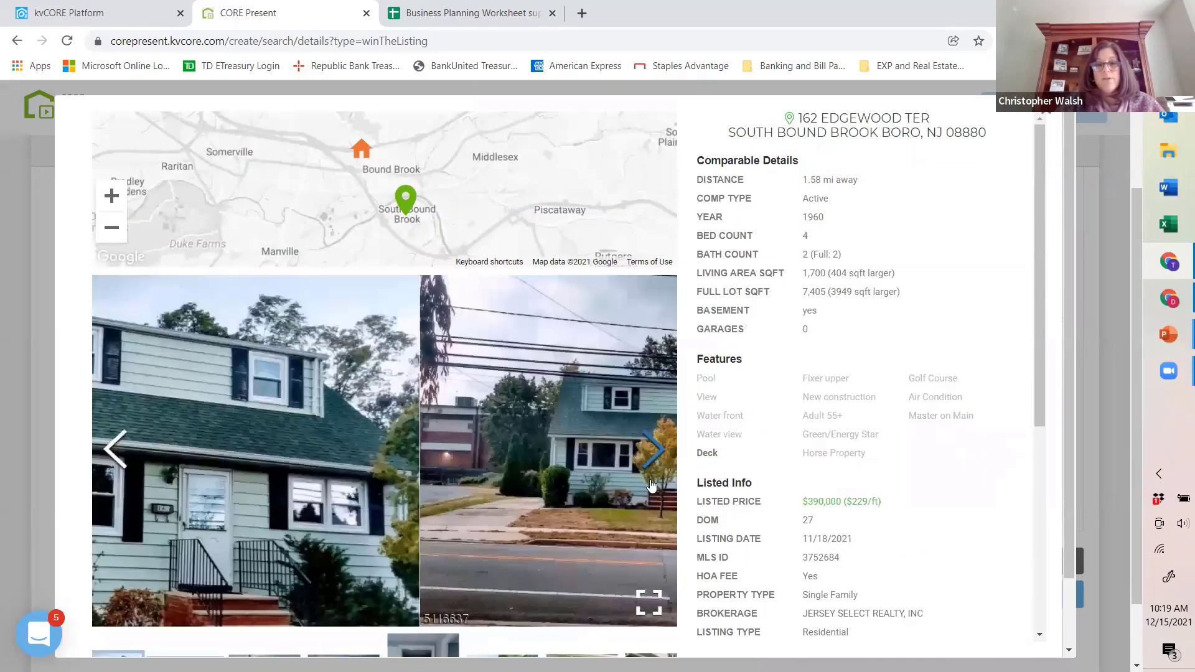
{"action": "left_click", "coordinate": [664, 489]}
{"action": "left_click", "coordinate": [665, 472]}
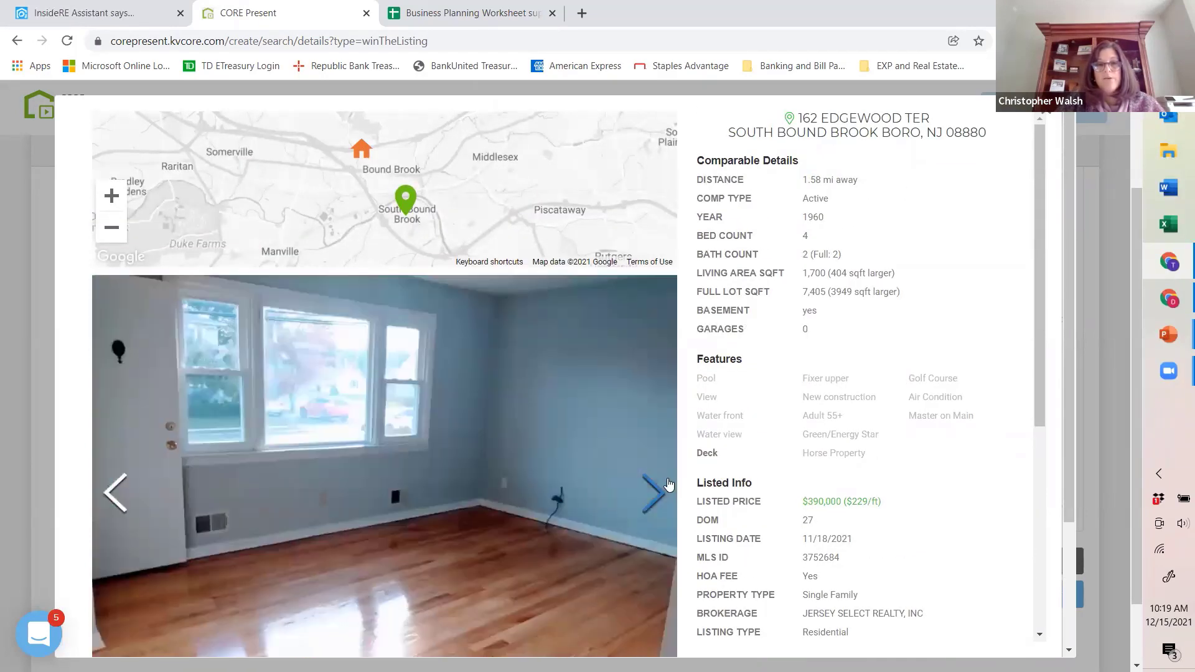
{"action": "left_click", "coordinate": [669, 478]}
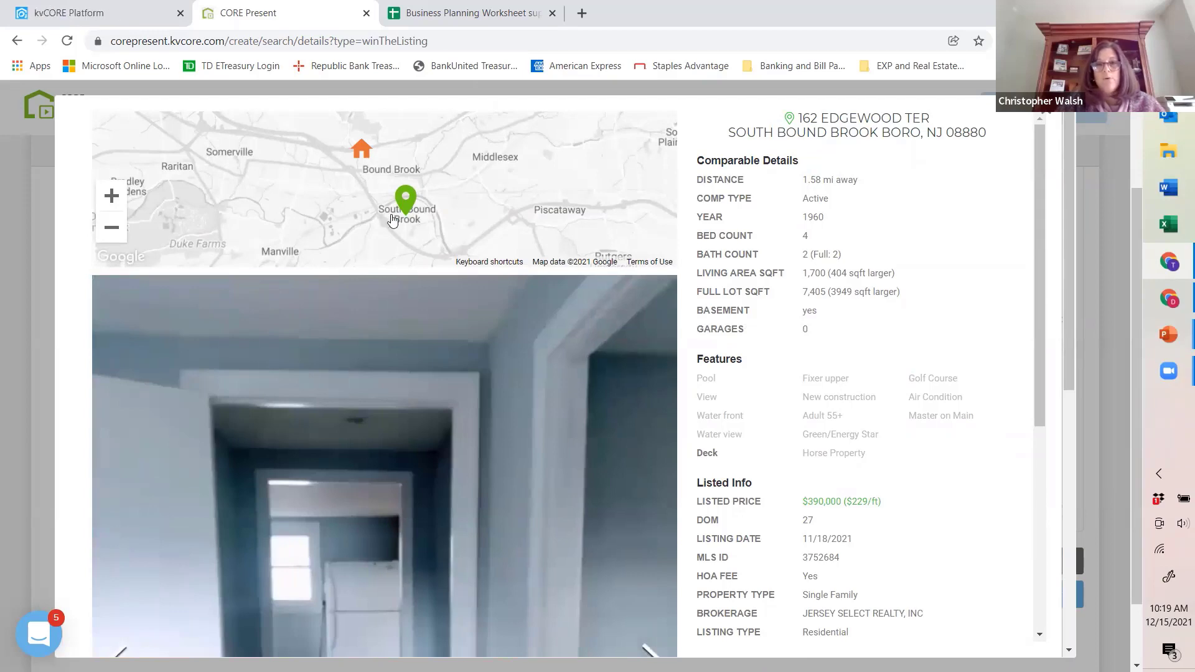
{"action": "left_click", "coordinate": [1054, 108]}
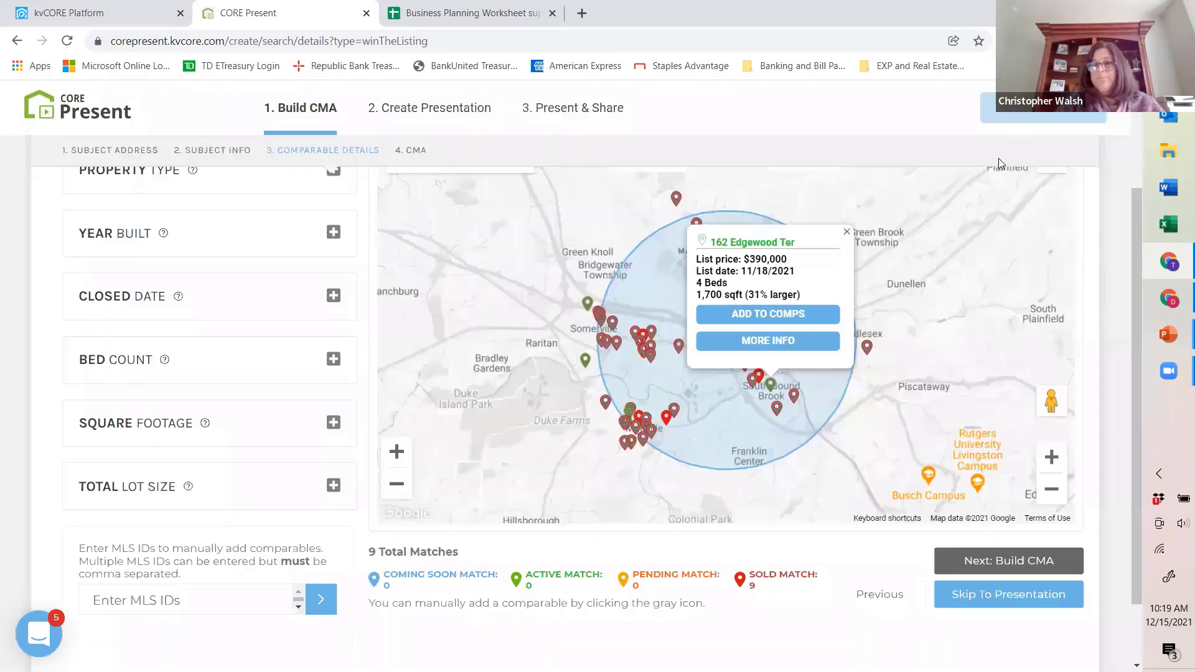
{"action": "left_click", "coordinate": [847, 233]}
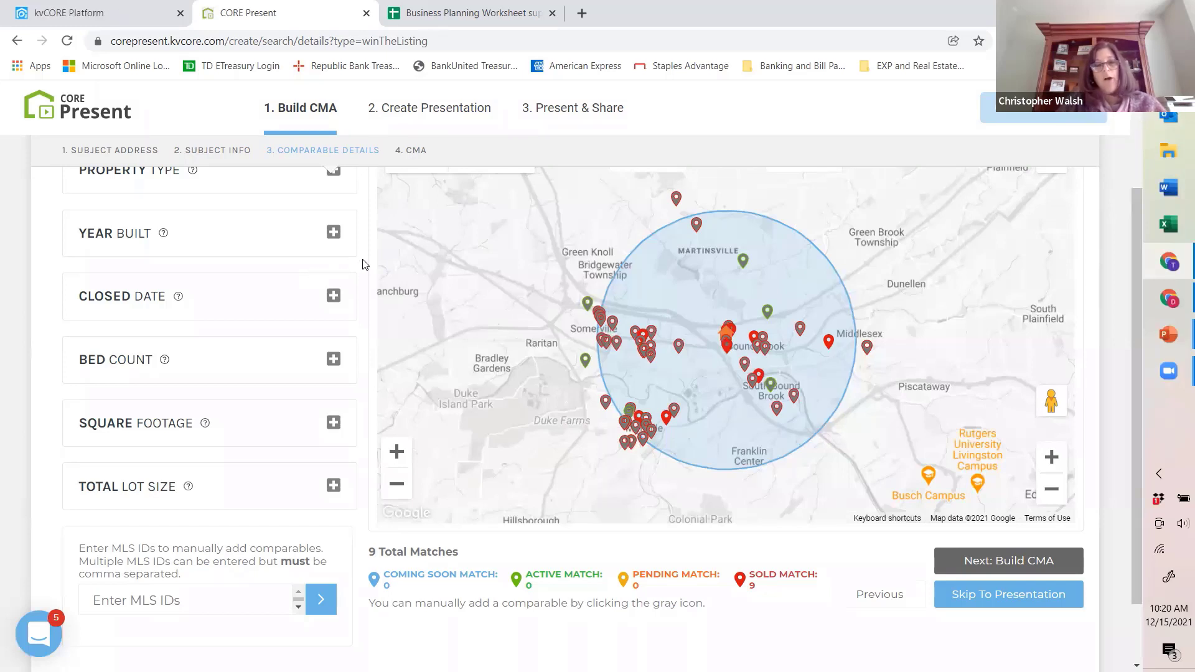
Step: Check which property types the comparable criteria pull
{"action": "scroll", "coordinate": [186, 269], "scroll_direction": "up", "scroll_amount": 1}
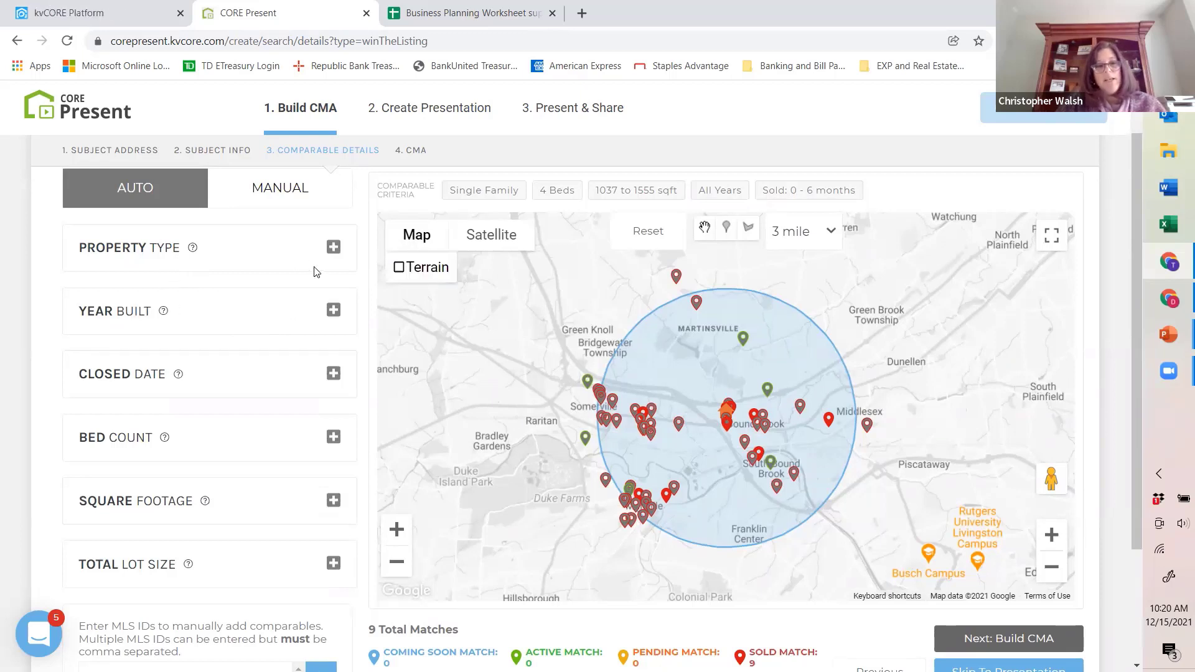
{"action": "left_click", "coordinate": [333, 249]}
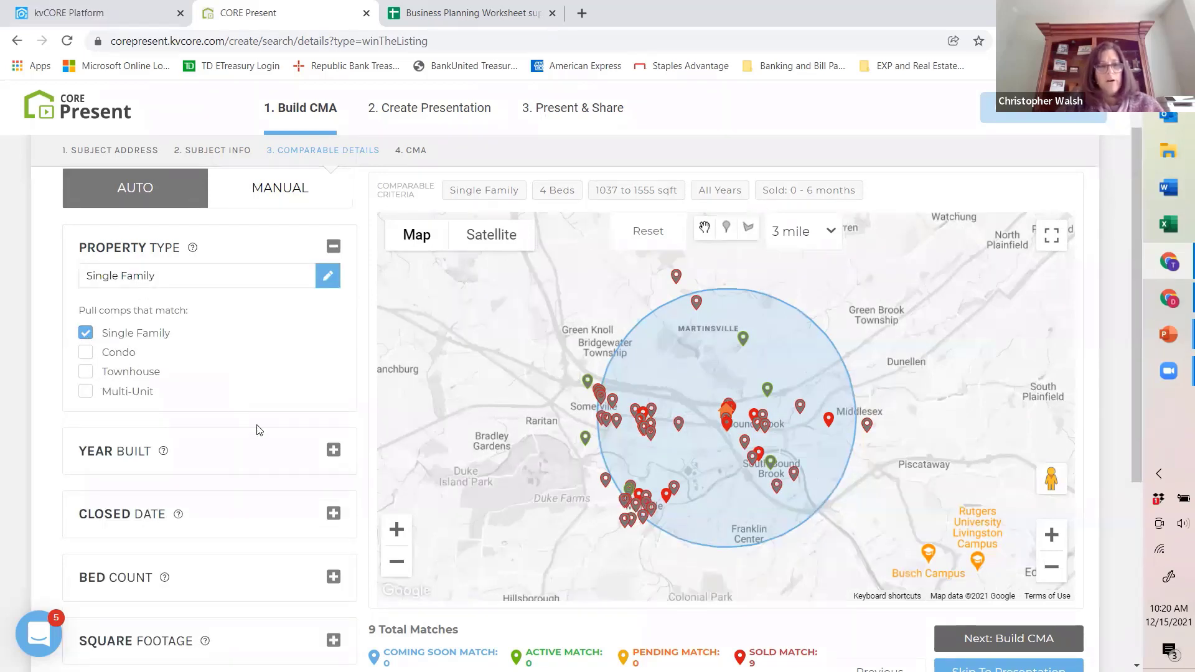
{"action": "left_click", "coordinate": [333, 247]}
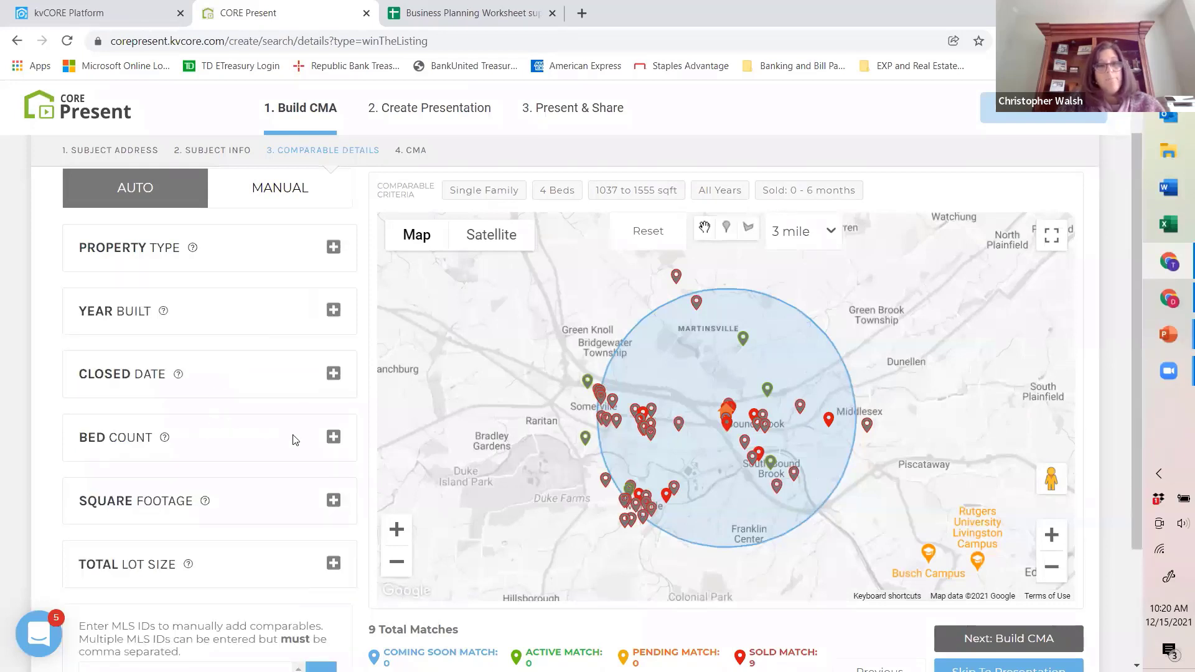
Step: Extend the comparable bed count range to 3 to 4 bedrooms
{"action": "left_click", "coordinate": [333, 436]}
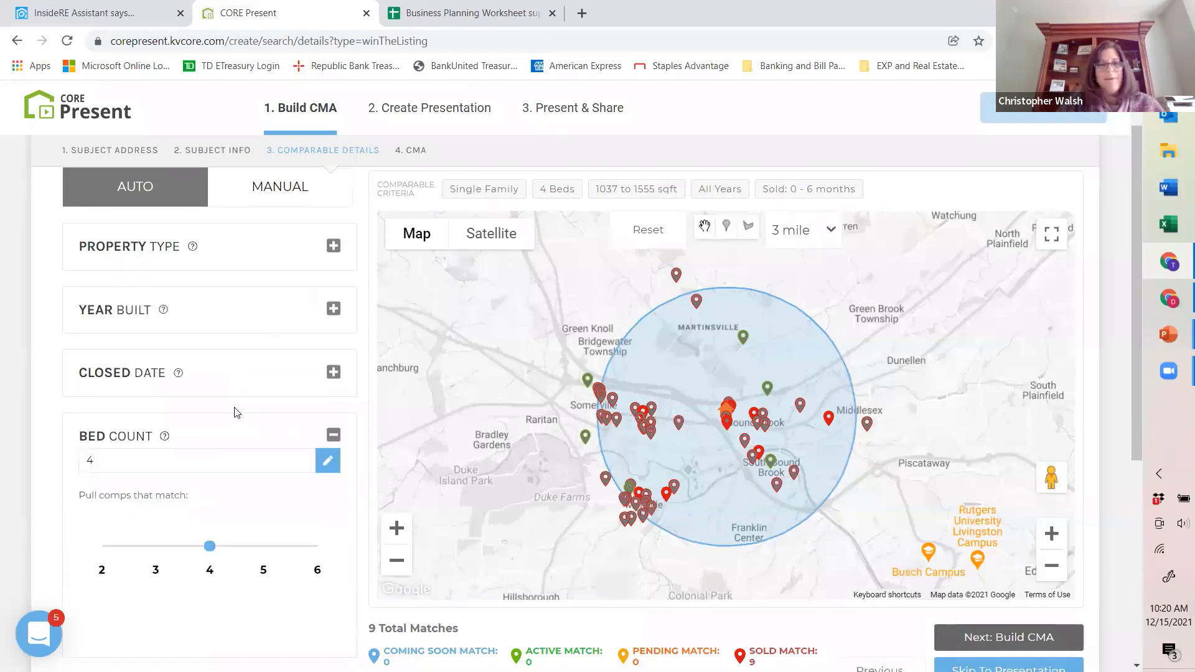
{"action": "scroll", "coordinate": [236, 414], "scroll_direction": "down", "scroll_amount": 1}
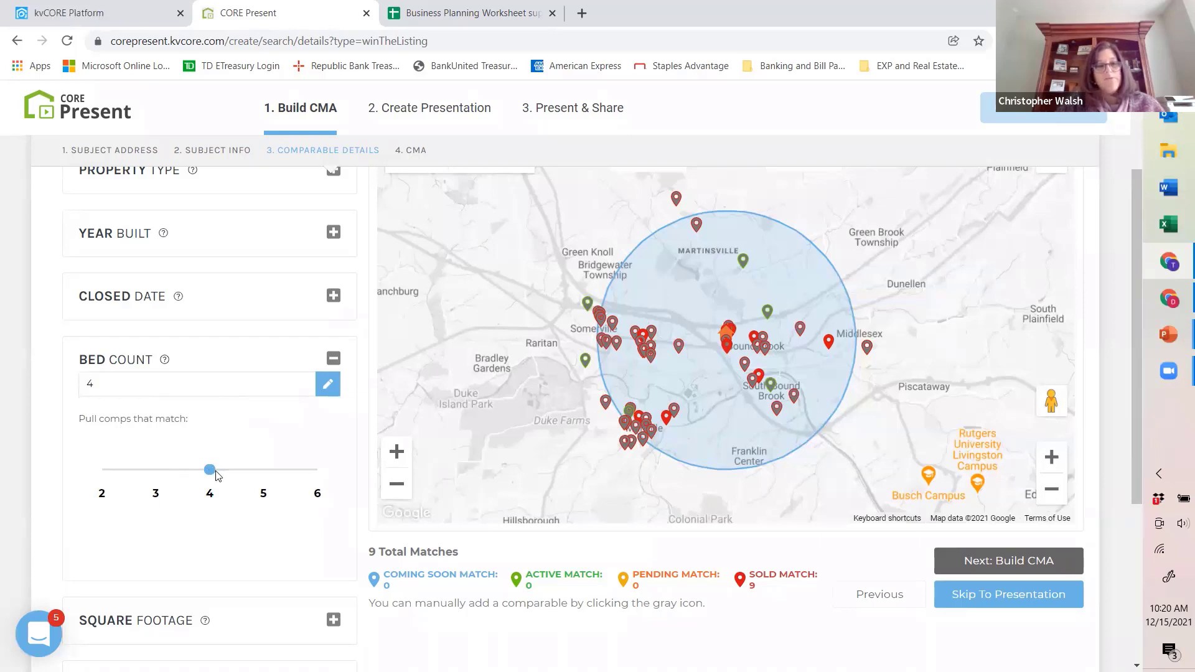
{"action": "left_click_drag", "start_coordinate": [207, 470], "coordinate": [156, 469]}
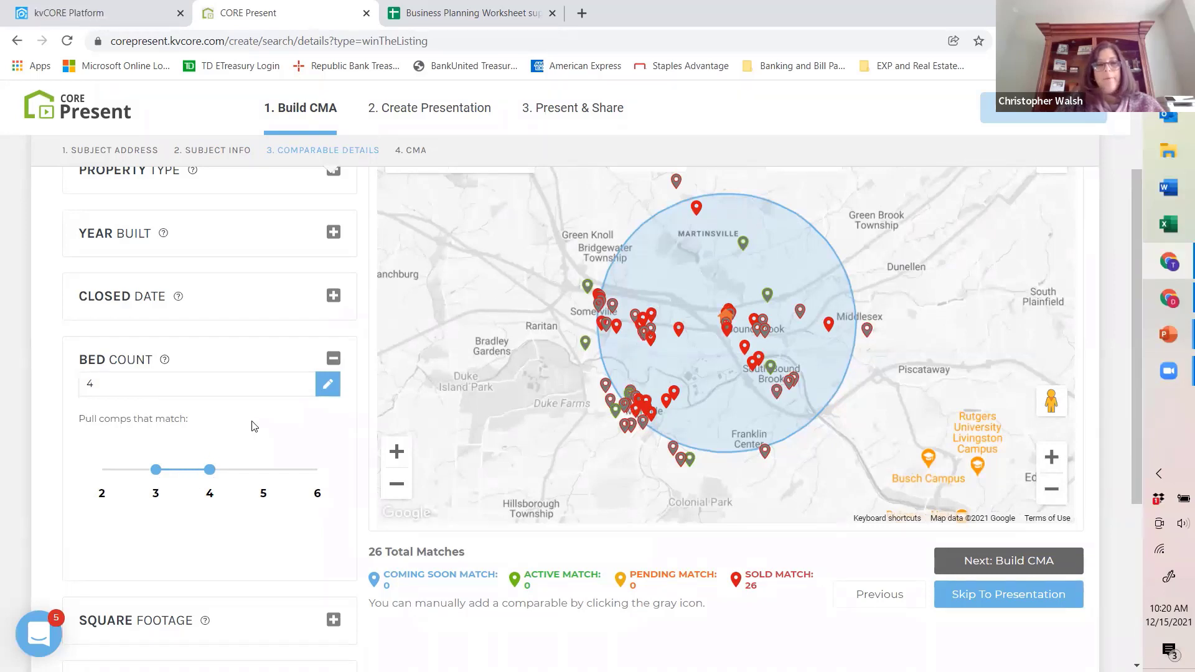
Step: Expand the square footage criterion and check its match range alongside the other comparable criteria
{"action": "scroll", "coordinate": [254, 426], "scroll_direction": "down", "scroll_amount": 5}
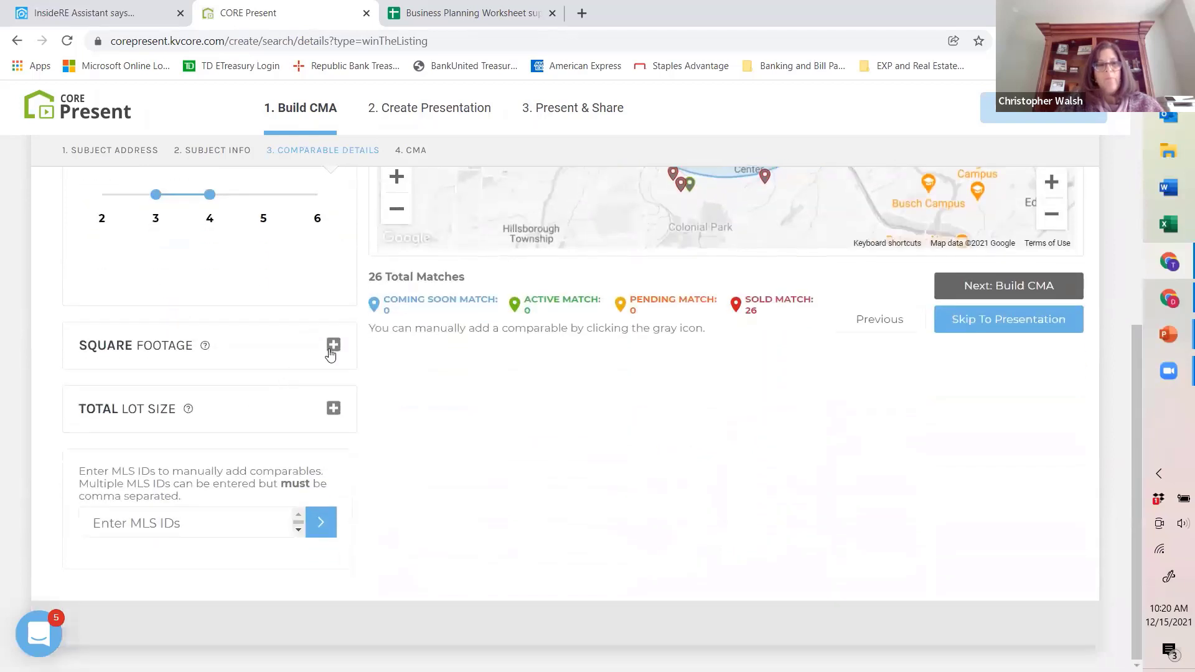
{"action": "left_click", "coordinate": [332, 348]}
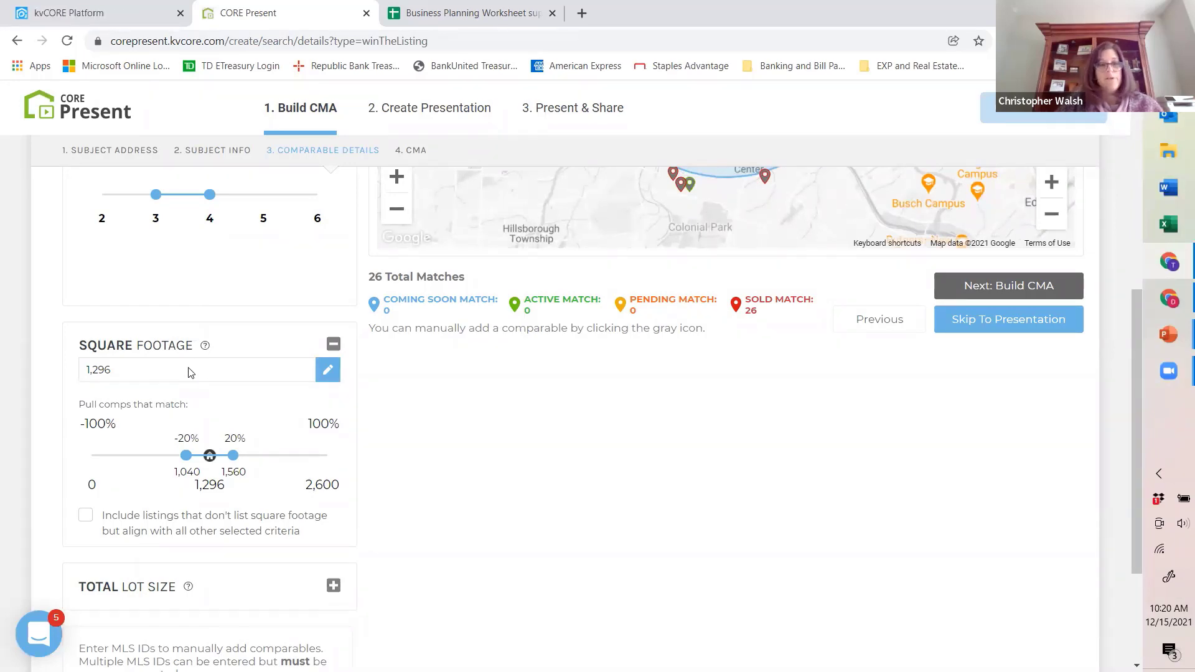
{"action": "scroll", "coordinate": [189, 372], "scroll_direction": "down", "scroll_amount": 3}
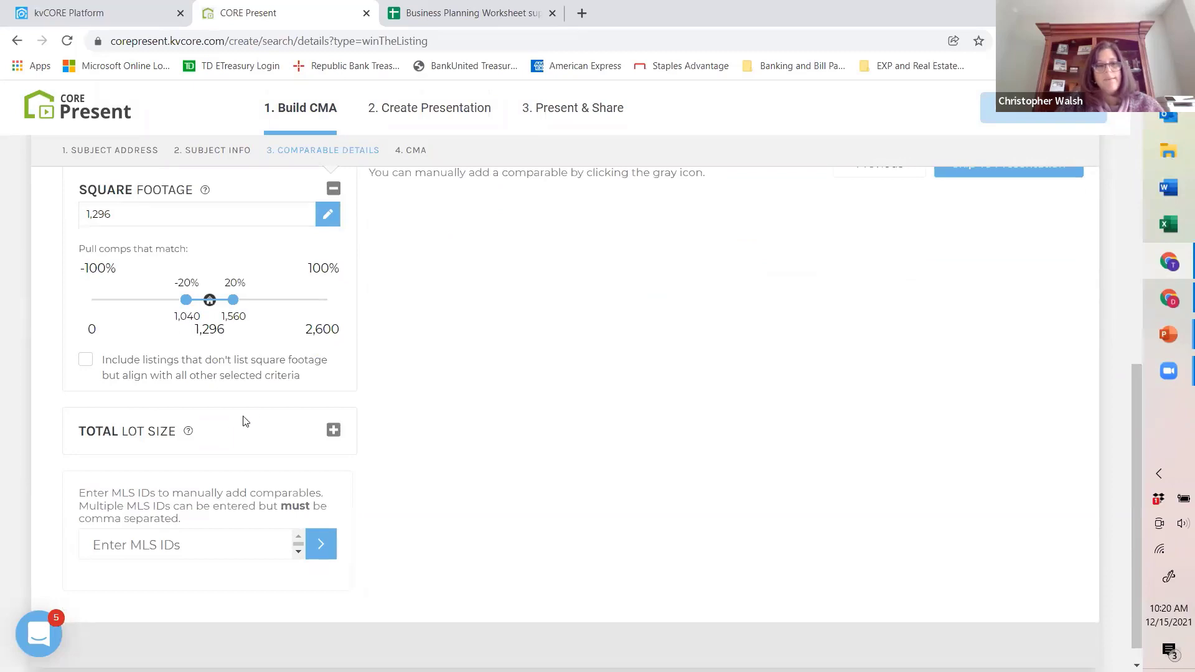
{"action": "scroll", "coordinate": [256, 418], "scroll_direction": "up", "scroll_amount": 5}
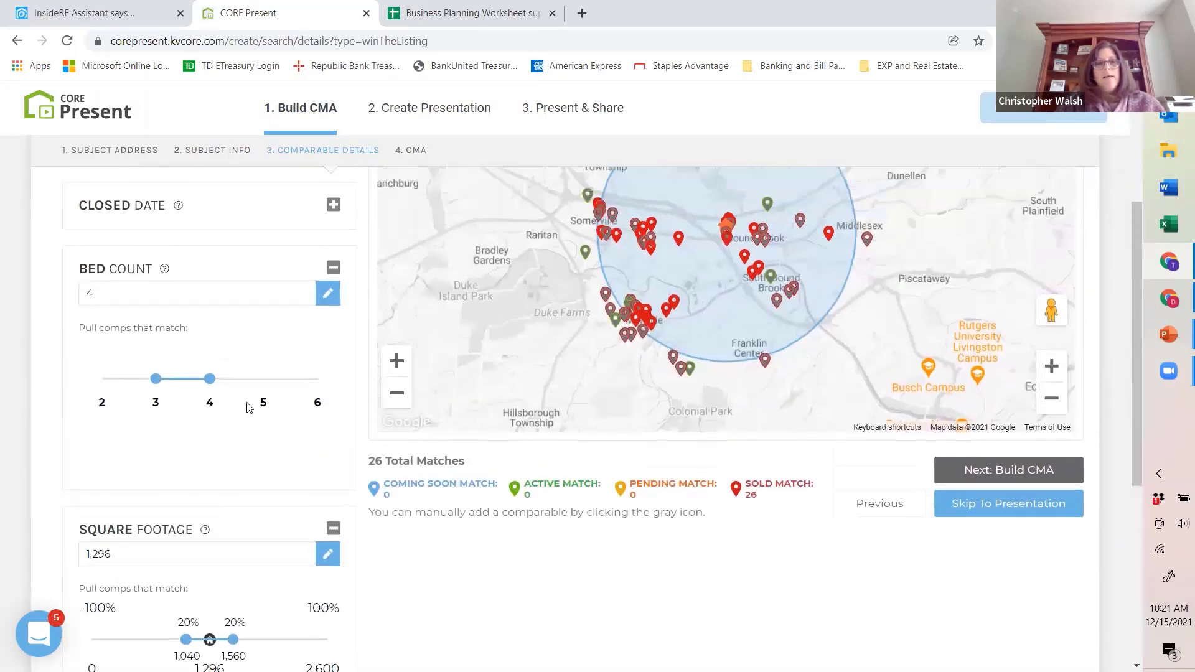
{"action": "scroll", "coordinate": [243, 399], "scroll_direction": "up", "scroll_amount": 2}
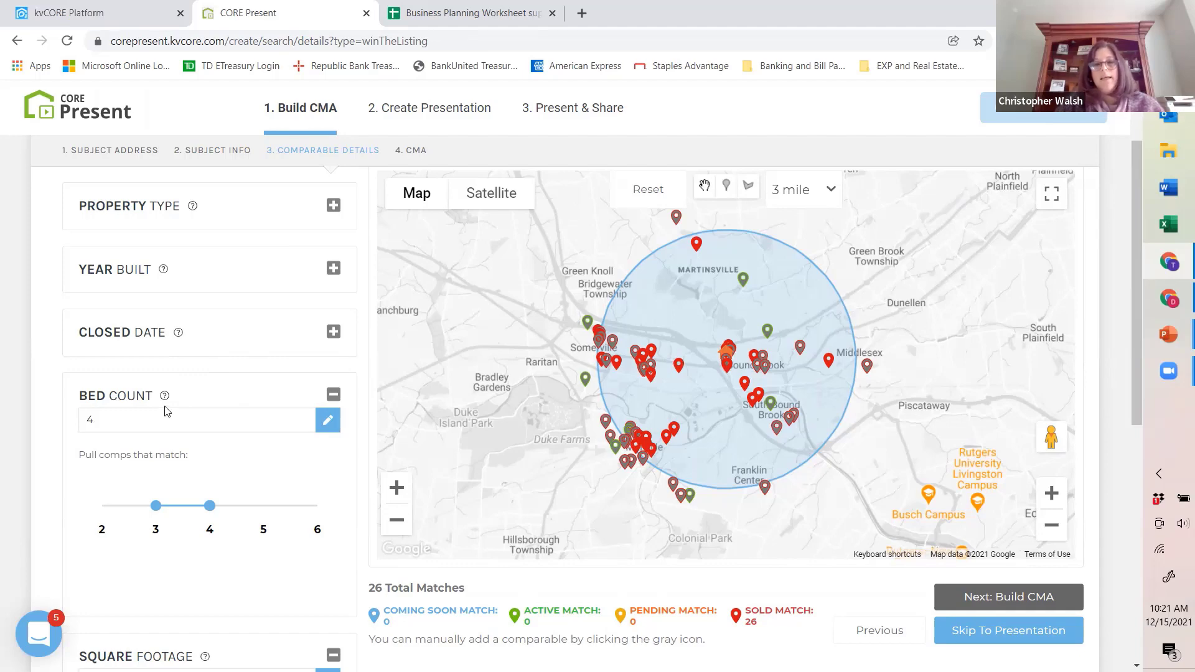
Step: Check the field for manually adding comparables by MLS ID without entering any ID
{"action": "scroll", "coordinate": [167, 411], "scroll_direction": "down", "scroll_amount": 2}
{"action": "scroll", "coordinate": [167, 411], "scroll_direction": "down", "scroll_amount": 4}
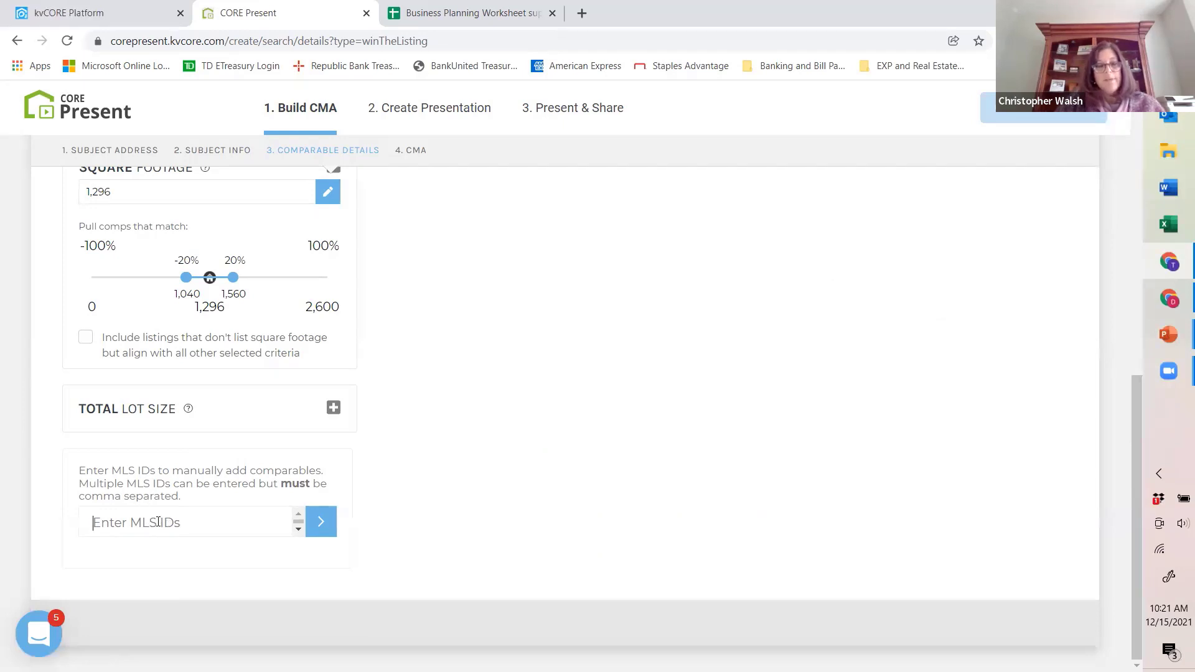
{"action": "left_click", "coordinate": [319, 525]}
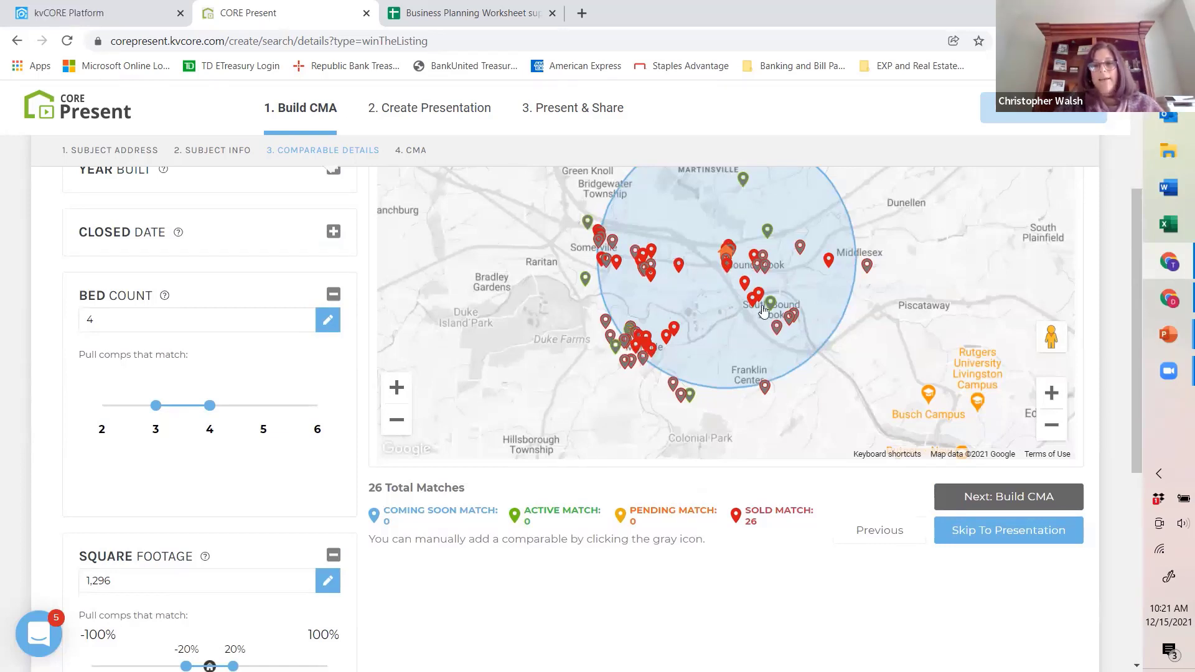
Step: Review the comparable criteria and match totals by status, then proceed to the CMA stage
{"action": "scroll", "coordinate": [724, 374], "scroll_direction": "up", "scroll_amount": 1}
{"action": "scroll", "coordinate": [724, 374], "scroll_direction": "up", "scroll_amount": 2}
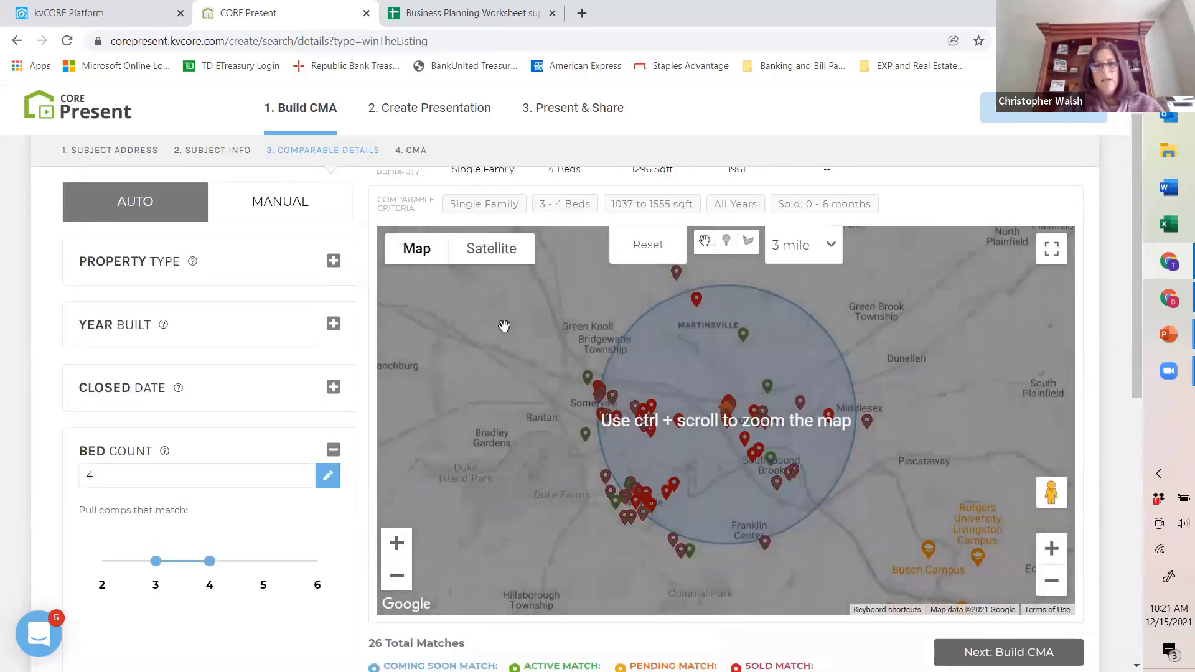
{"action": "scroll", "coordinate": [571, 318], "scroll_direction": "up", "scroll_amount": 1}
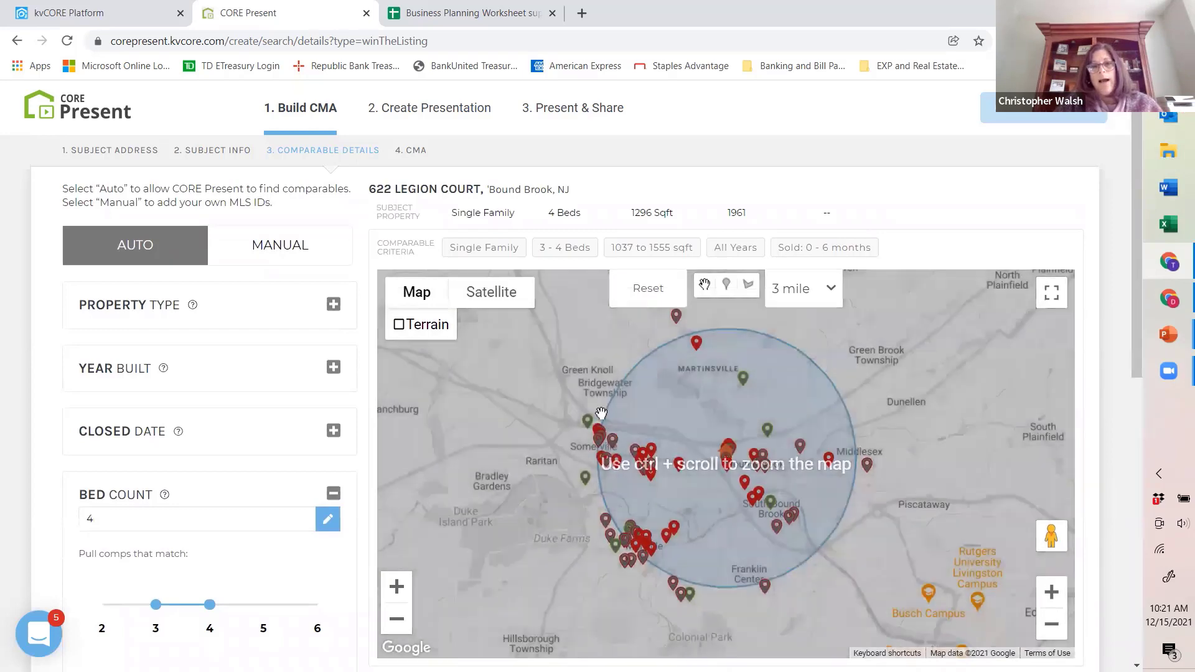
{"action": "scroll", "coordinate": [498, 429], "scroll_direction": "down", "scroll_amount": 3}
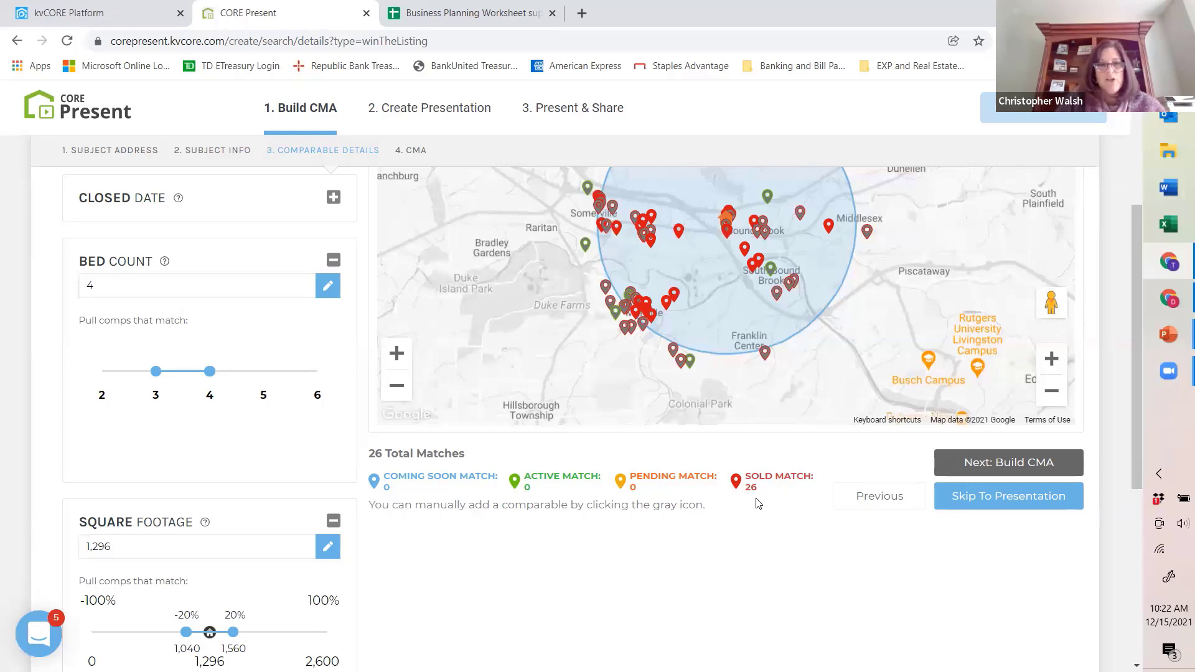
{"action": "scroll", "coordinate": [758, 504], "scroll_direction": "up", "scroll_amount": 1}
{"action": "left_click", "coordinate": [411, 150]}
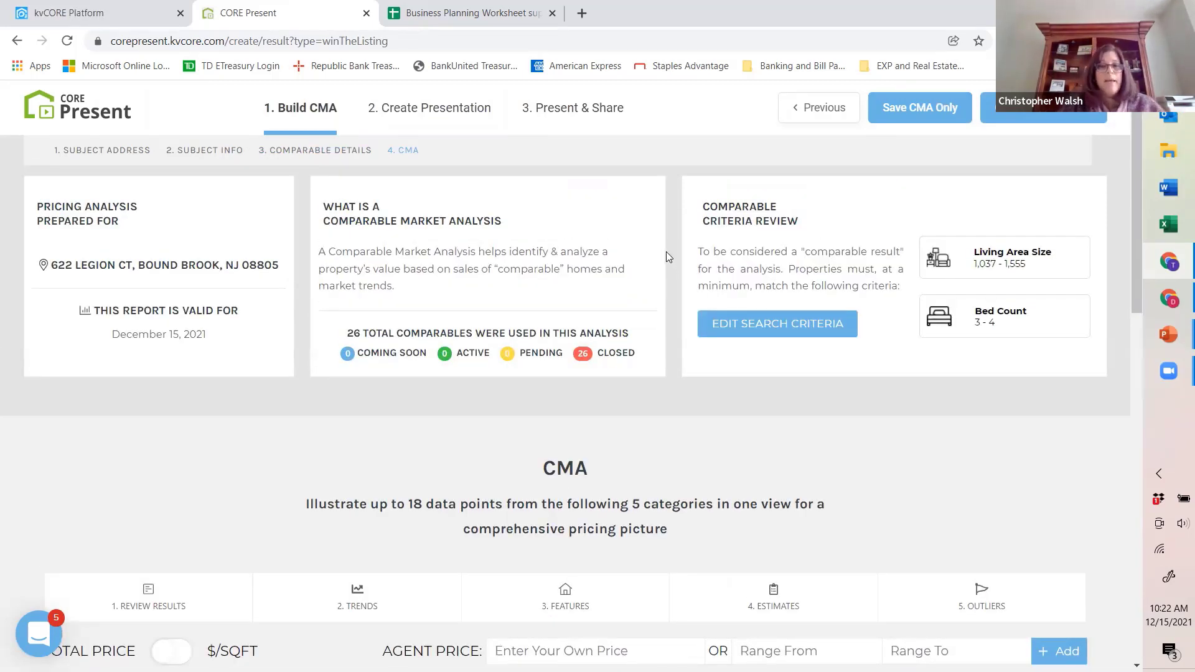
Step: Examine the CMA's pricing analysis summary, comparable criteria review and pricing scale with its highlighted comps
{"action": "scroll", "coordinate": [651, 262], "scroll_direction": "down", "scroll_amount": 3}
{"action": "scroll", "coordinate": [648, 263], "scroll_direction": "down", "scroll_amount": 5}
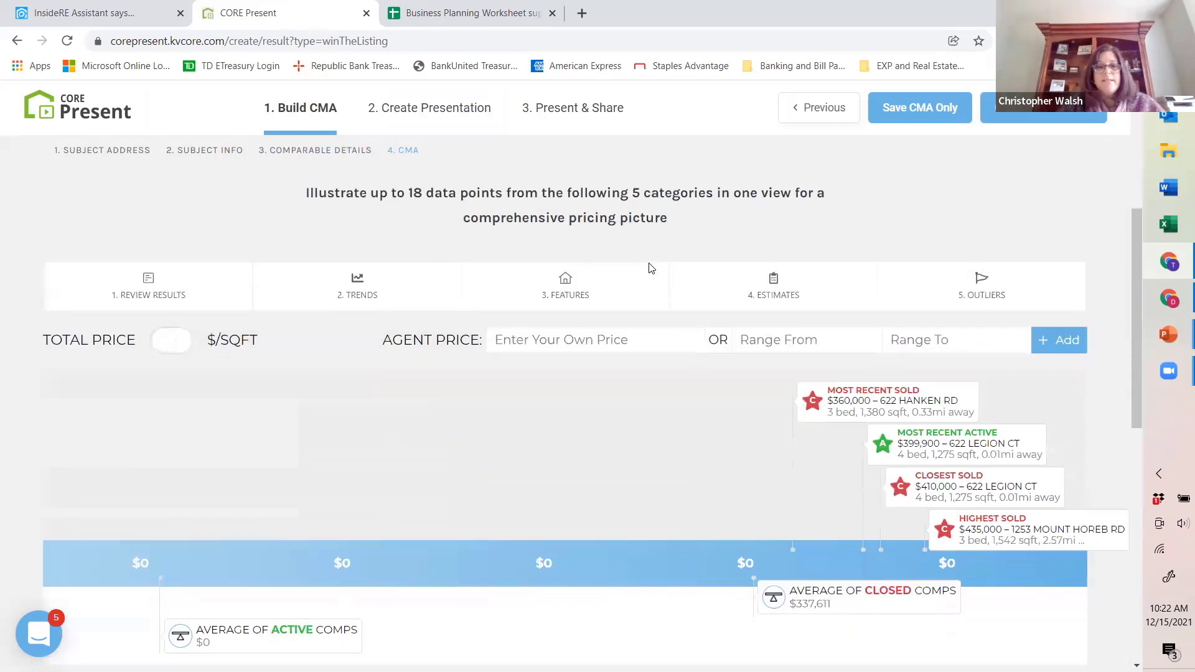
{"action": "scroll", "coordinate": [649, 267], "scroll_direction": "up", "scroll_amount": 5}
{"action": "scroll", "coordinate": [649, 273], "scroll_direction": "up", "scroll_amount": 1}
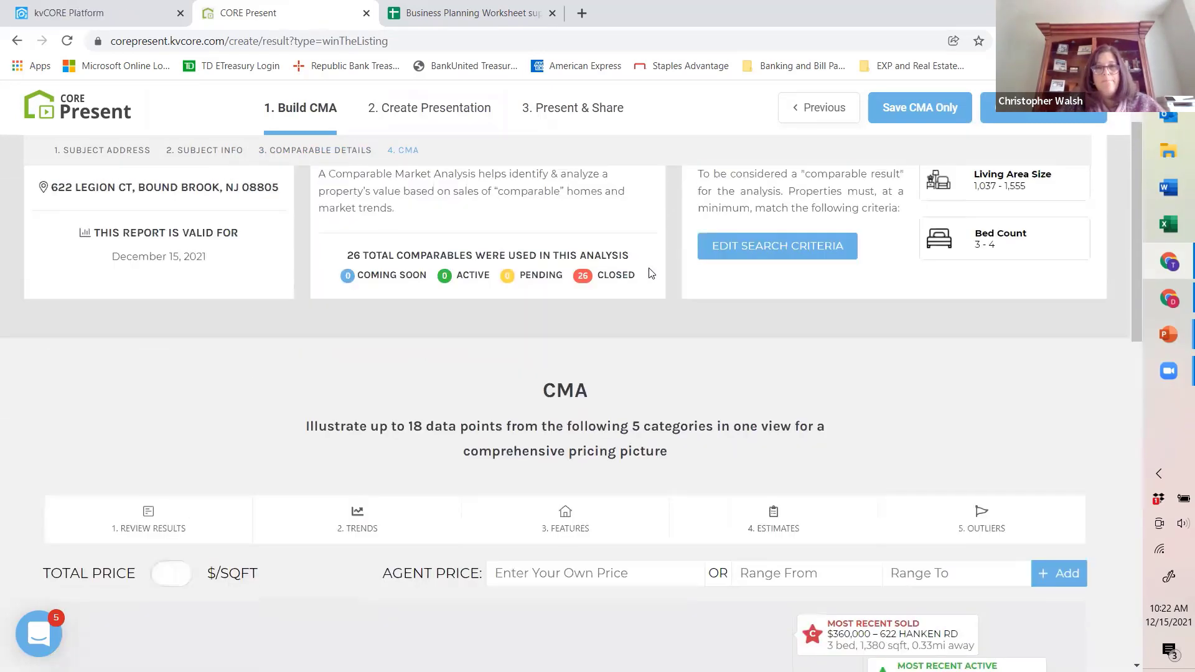
{"action": "scroll", "coordinate": [652, 275], "scroll_direction": "up", "scroll_amount": 1}
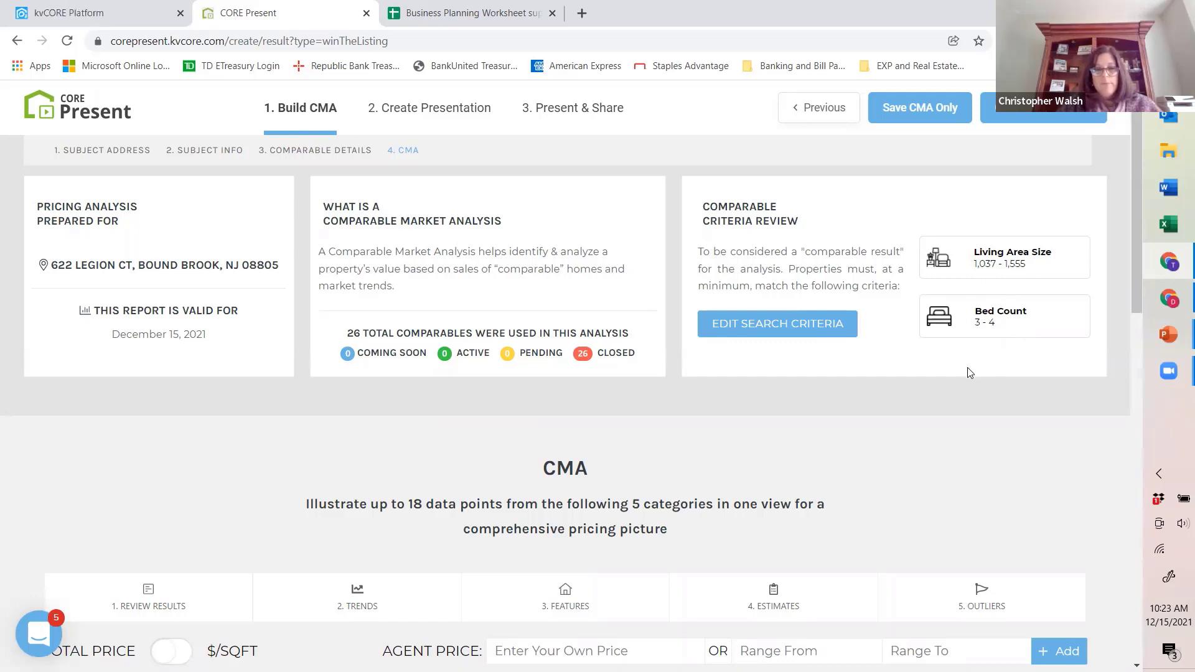
{"action": "scroll", "coordinate": [968, 372], "scroll_direction": "down", "scroll_amount": 4}
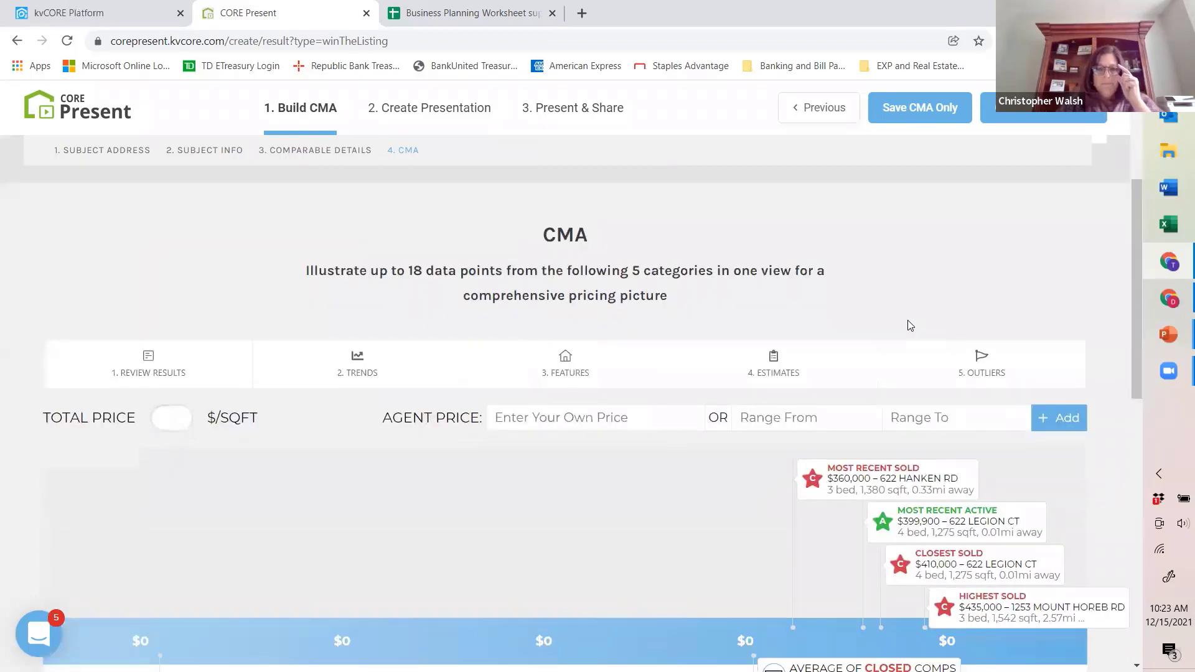
{"action": "scroll", "coordinate": [907, 326], "scroll_direction": "down", "scroll_amount": 1}
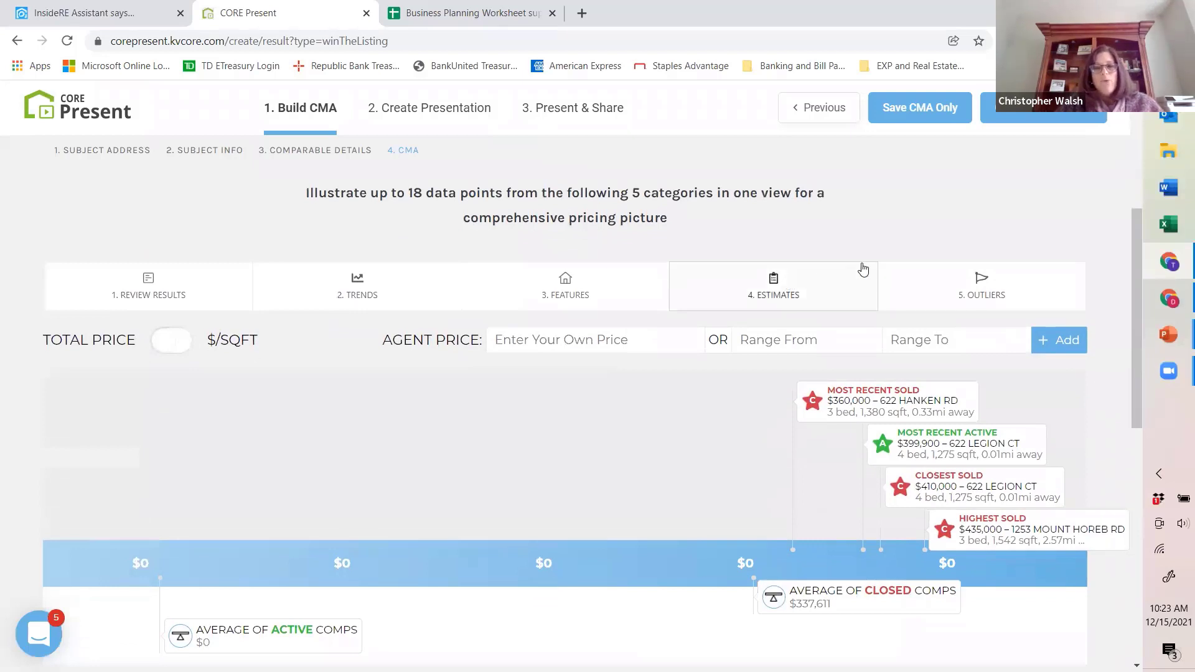
{"action": "scroll", "coordinate": [863, 269], "scroll_direction": "down", "scroll_amount": 1}
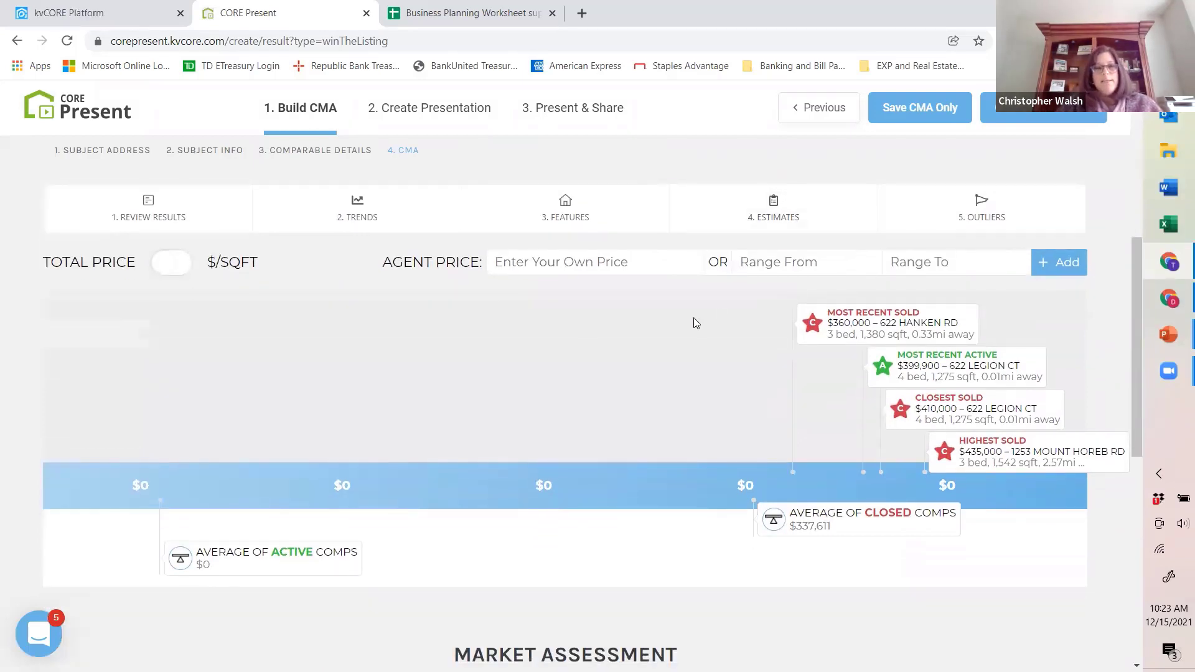
{"action": "scroll", "coordinate": [581, 345], "scroll_direction": "down", "scroll_amount": 1}
{"action": "scroll", "coordinate": [581, 344], "scroll_direction": "up", "scroll_amount": 1}
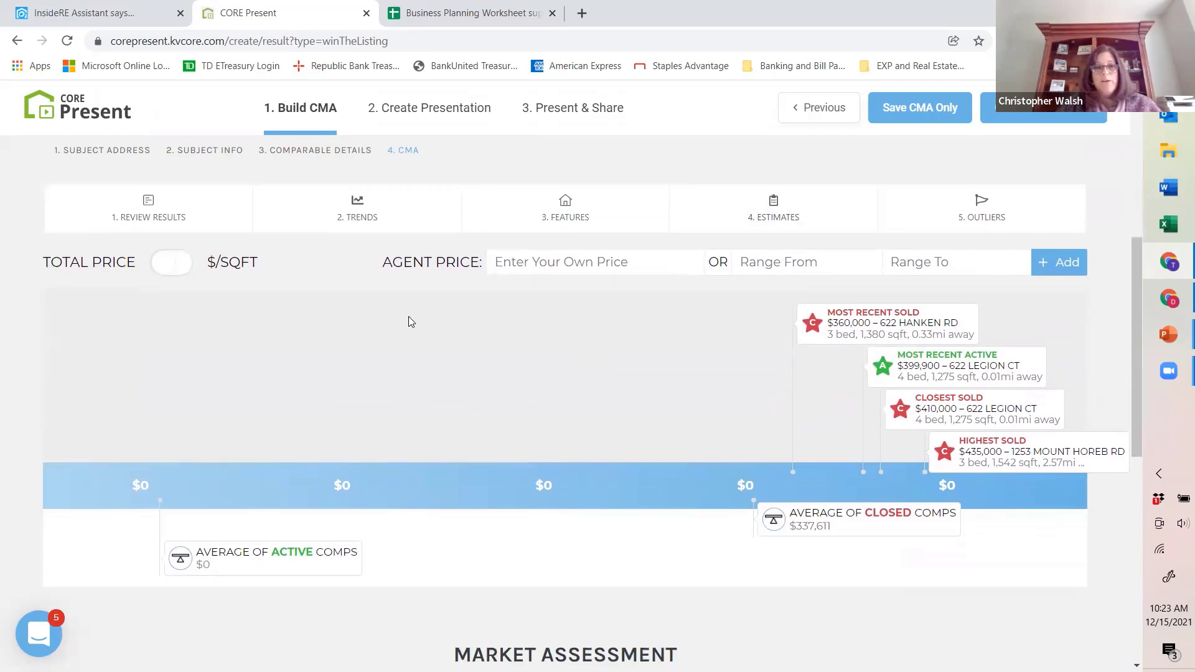
Step: Open the CMA's Review Results list and look through the closed homes
{"action": "left_click", "coordinate": [145, 214]}
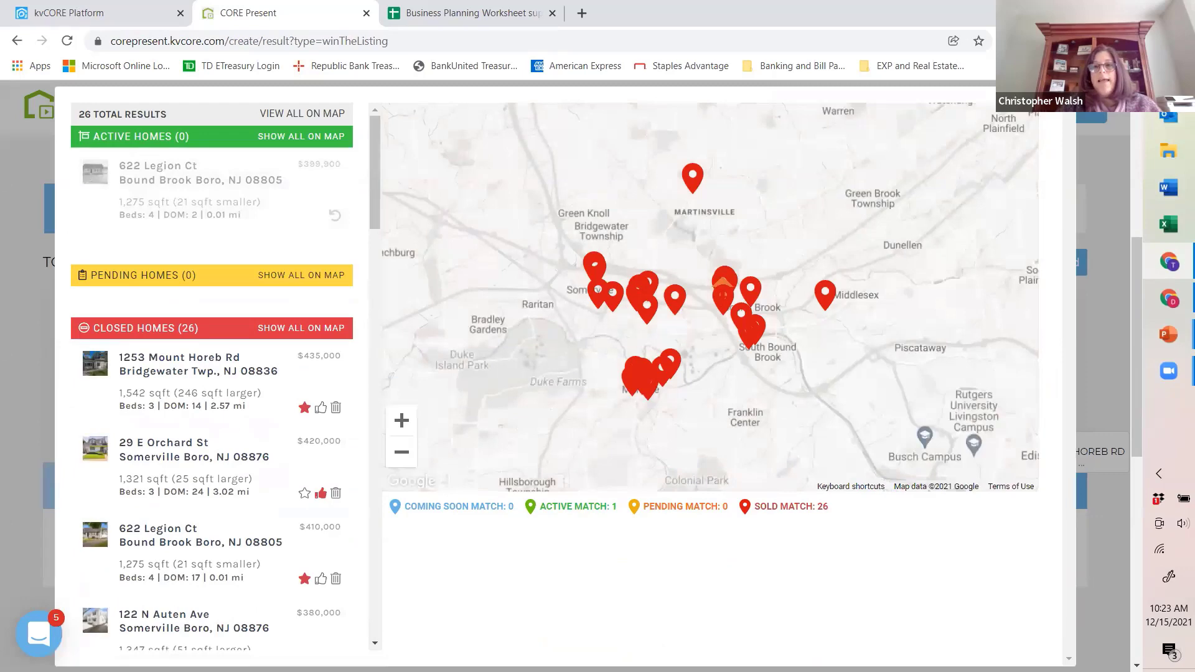
{"action": "left_click", "coordinate": [9, 234]}
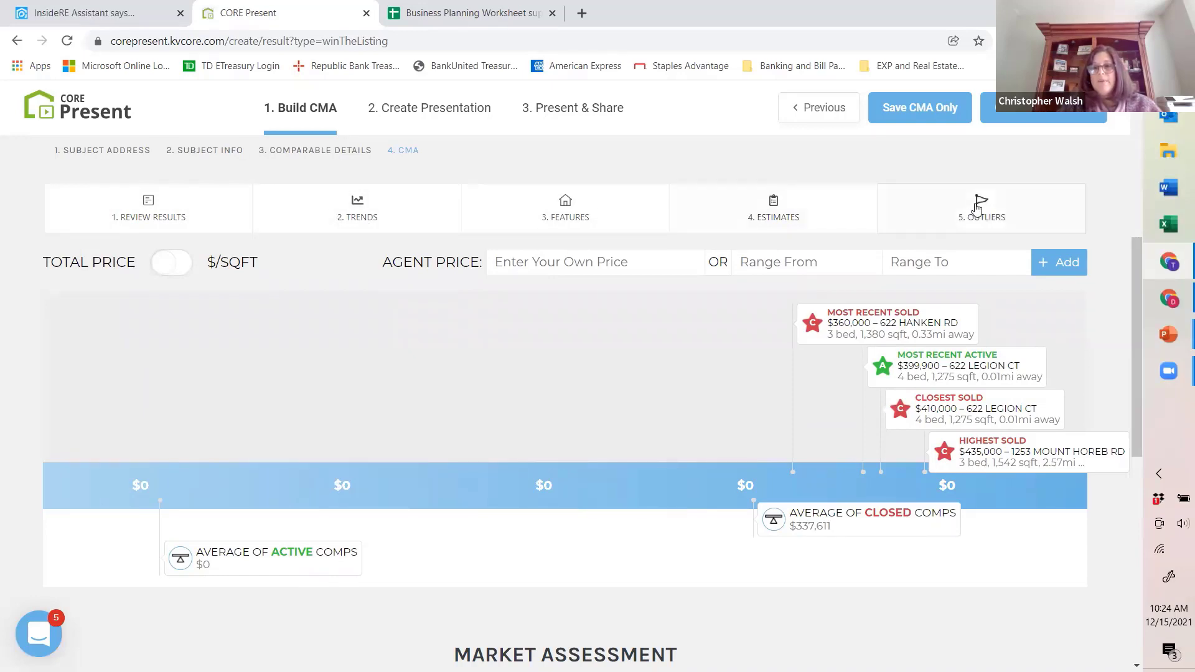
{"action": "left_click", "coordinate": [154, 218]}
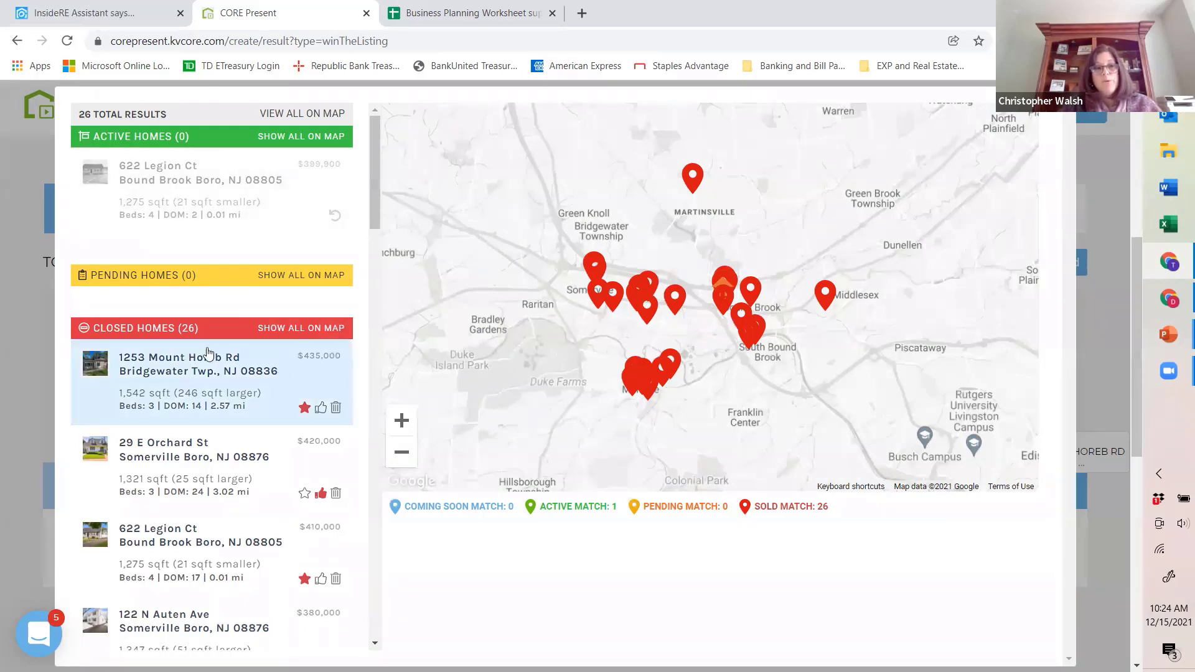
{"action": "left_click_drag", "start_coordinate": [375, 198], "coordinate": [374, 268]}
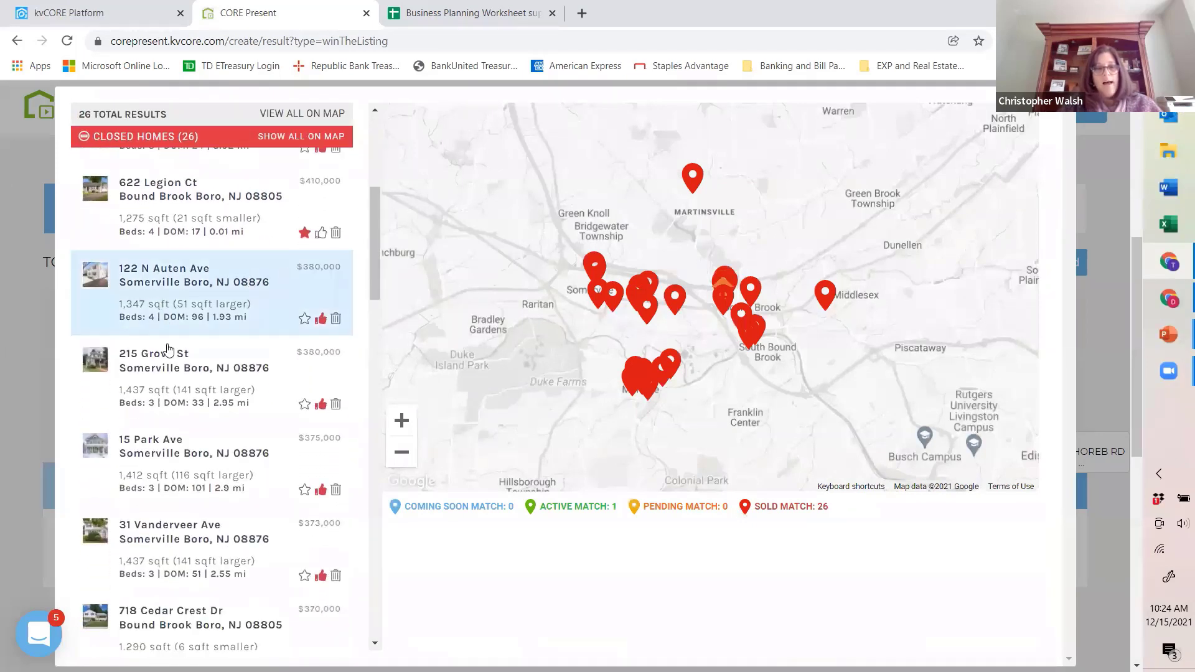
Step: View the closed Park Ave home's comparable details, features, listed info and description, then close the results review
{"action": "left_click", "coordinate": [199, 468]}
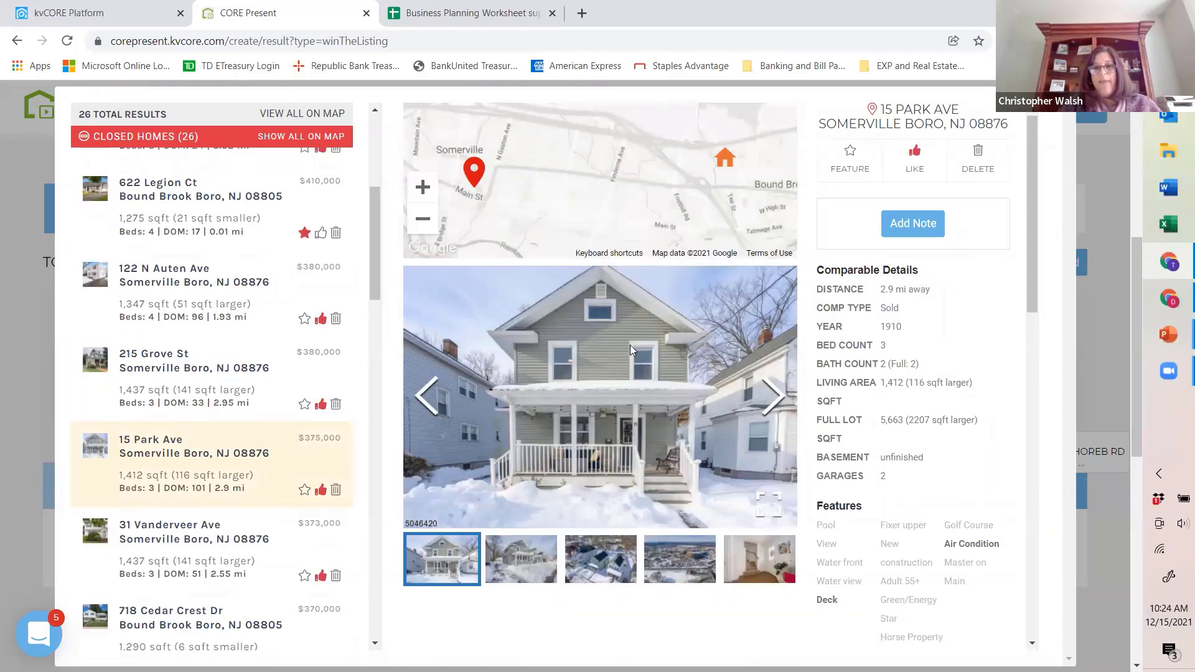
{"action": "scroll", "coordinate": [934, 315], "scroll_direction": "down", "scroll_amount": 5}
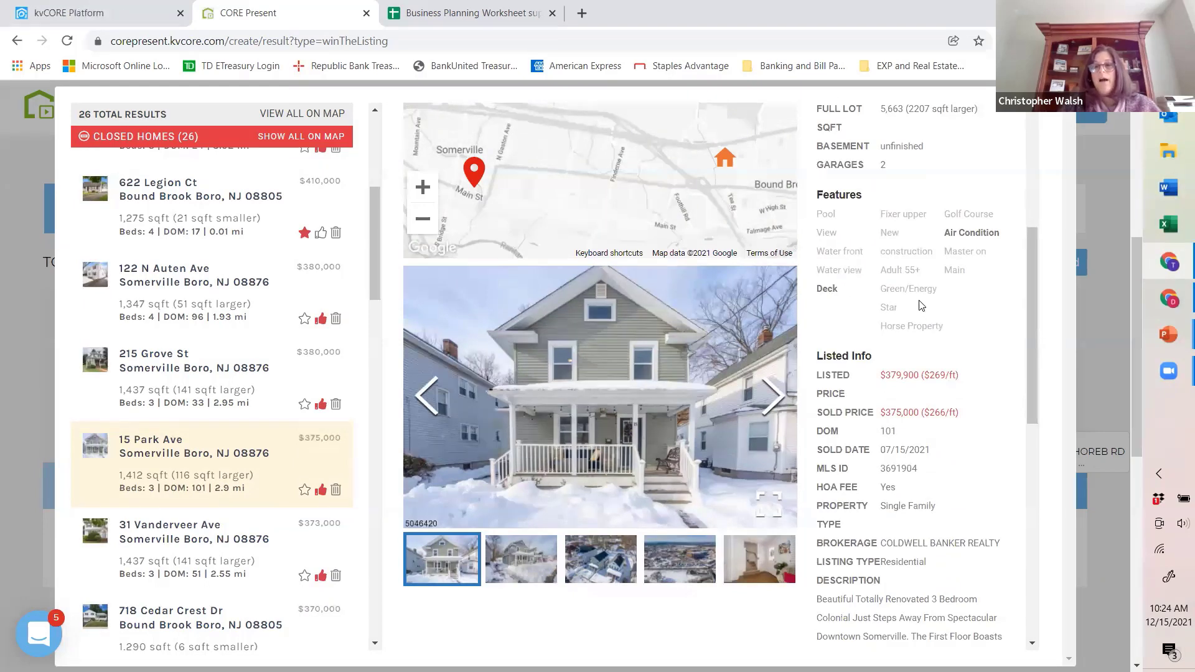
{"action": "scroll", "coordinate": [915, 300], "scroll_direction": "down", "scroll_amount": 4}
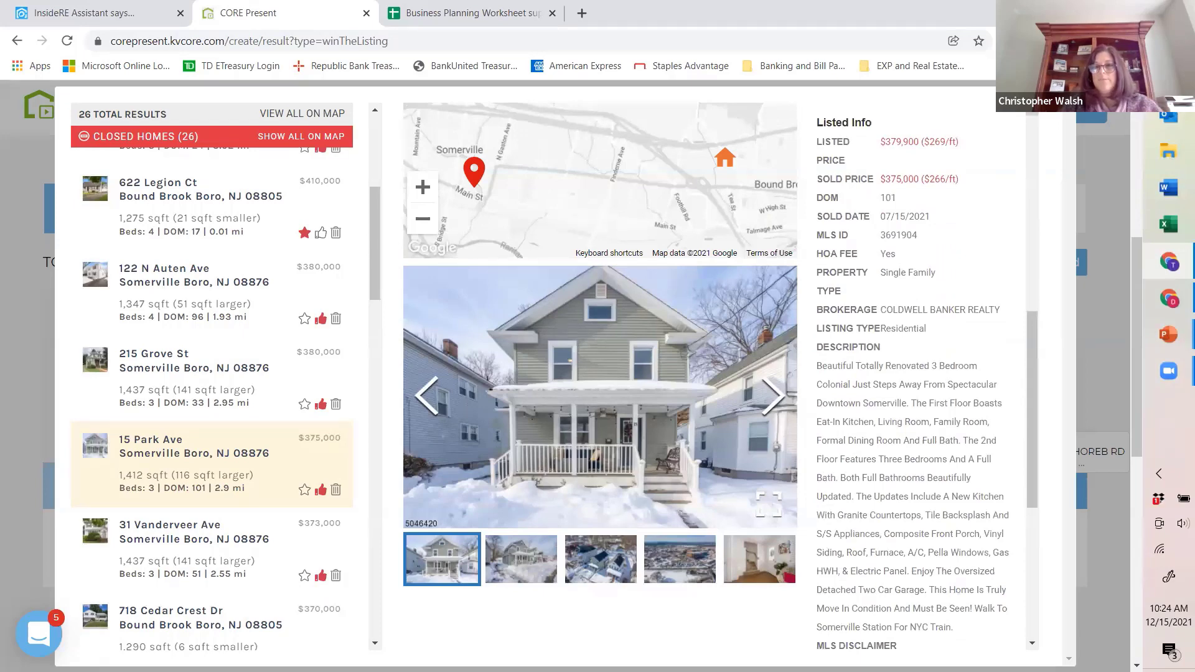
{"action": "key", "text": "Escape"}
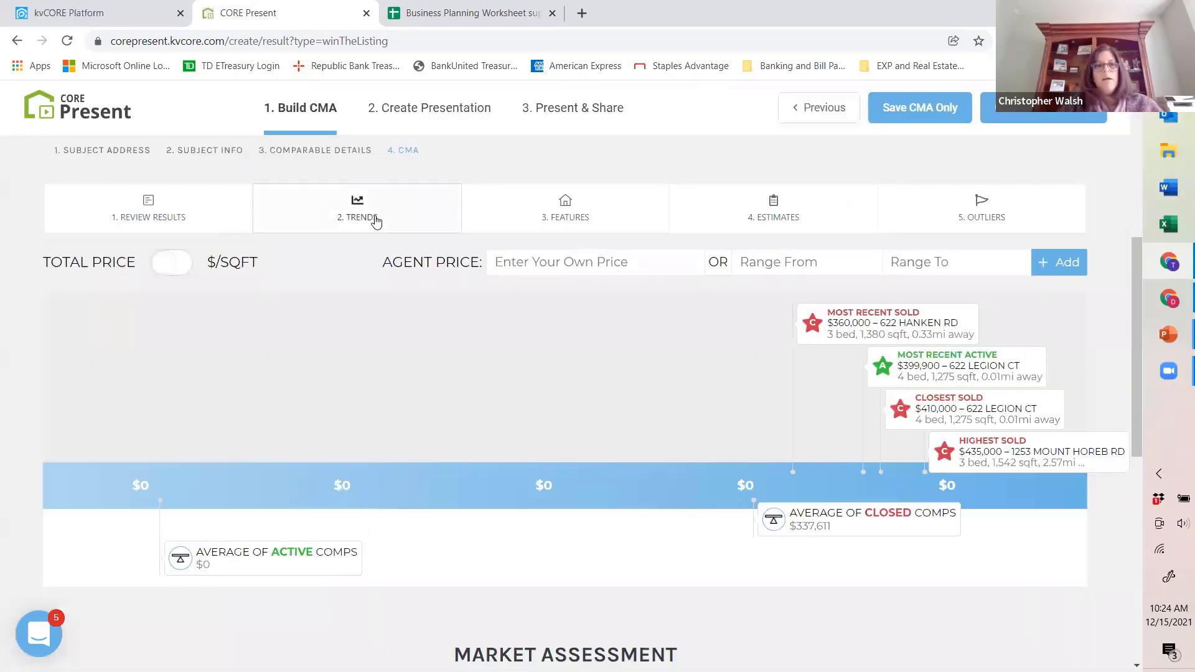
Step: Review the Trends options for the coming soon, active, pending and closed properties, then close them unchanged
{"action": "left_click", "coordinate": [376, 222]}
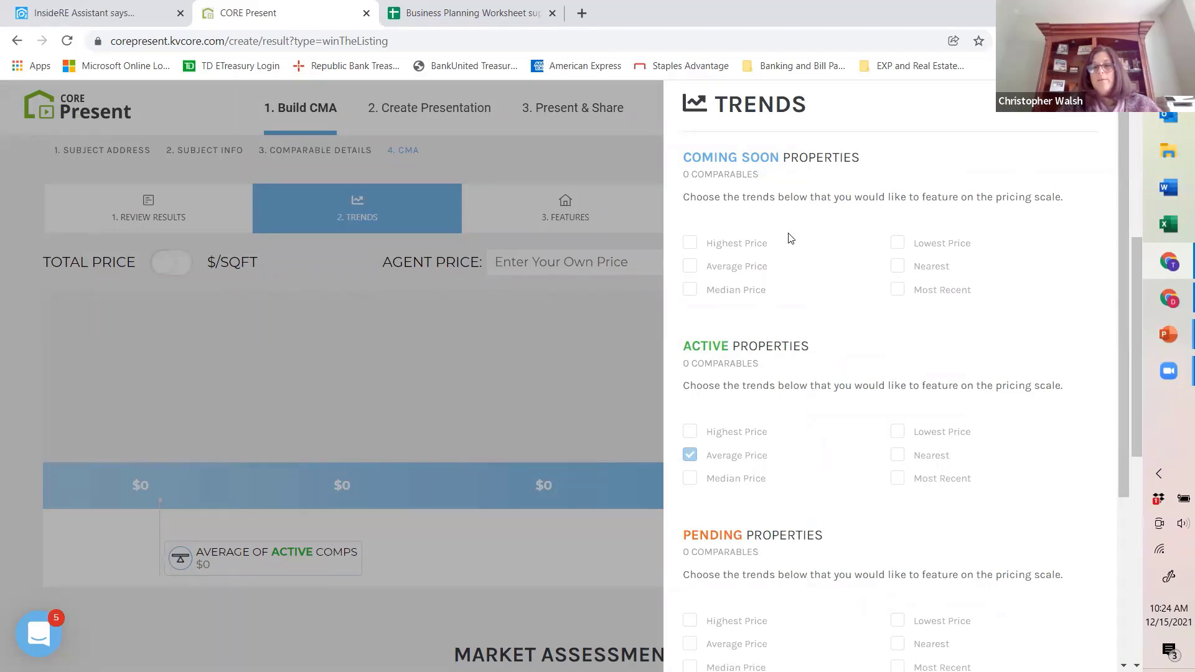
{"action": "scroll", "coordinate": [818, 289], "scroll_direction": "down", "scroll_amount": 3}
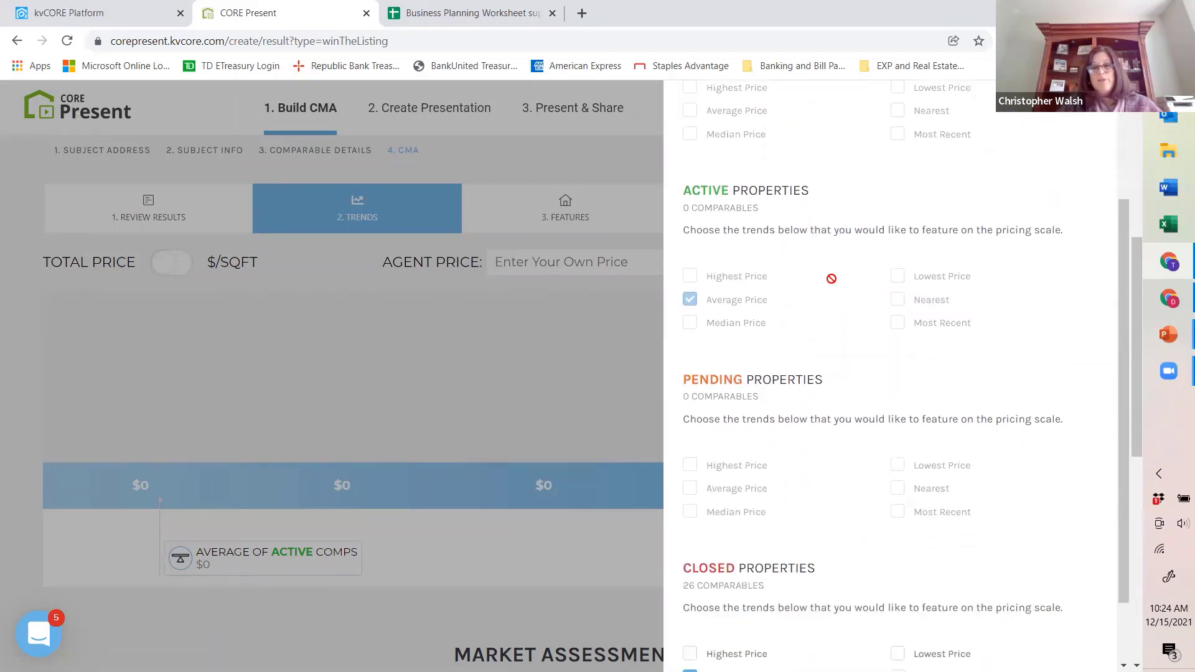
{"action": "scroll", "coordinate": [832, 280], "scroll_direction": "down", "scroll_amount": 1}
{"action": "scroll", "coordinate": [836, 284], "scroll_direction": "down", "scroll_amount": 5}
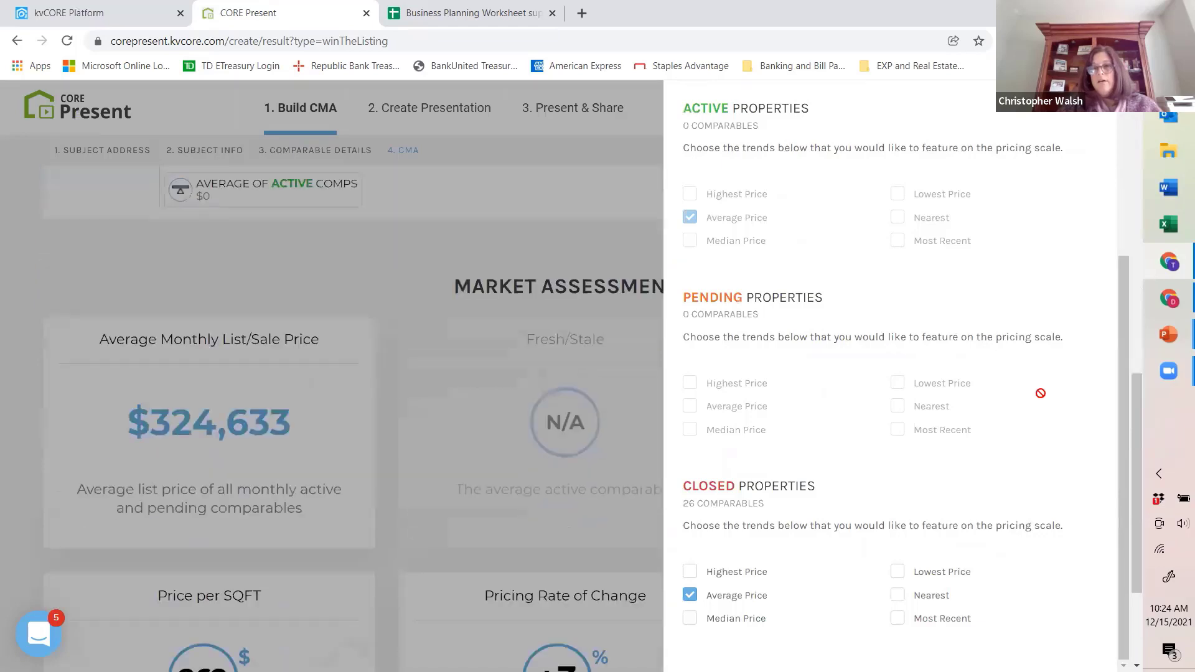
{"action": "left_click_drag", "start_coordinate": [1143, 564], "coordinate": [1113, 395]}
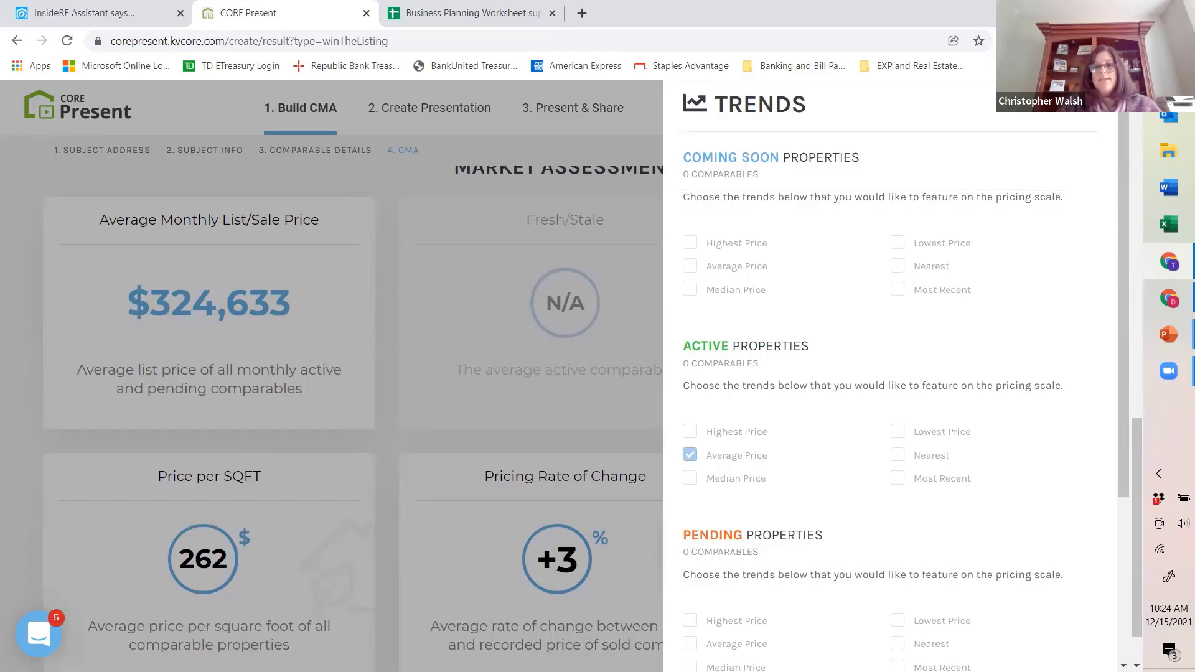
{"action": "left_click", "coordinate": [470, 267]}
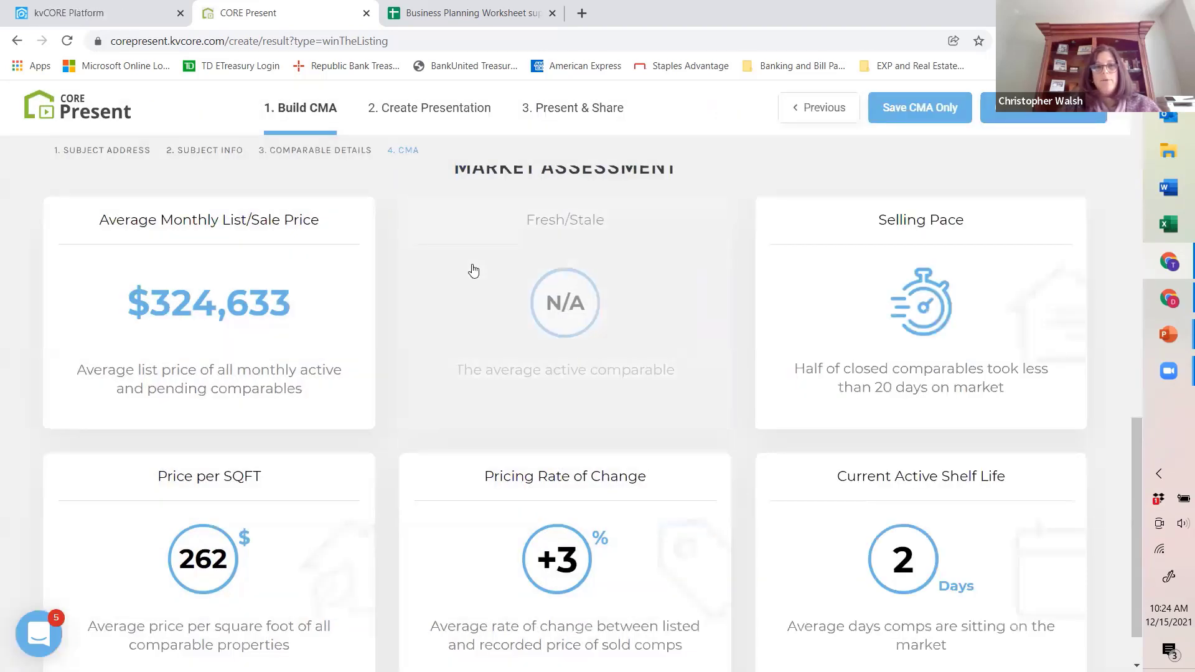
Step: Open the CMA's Features options, switch them to closed properties, review the exterior and interior features, then close them without selecting any
{"action": "scroll", "coordinate": [467, 265], "scroll_direction": "up", "scroll_amount": 8}
{"action": "scroll", "coordinate": [405, 374], "scroll_direction": "up", "scroll_amount": 4}
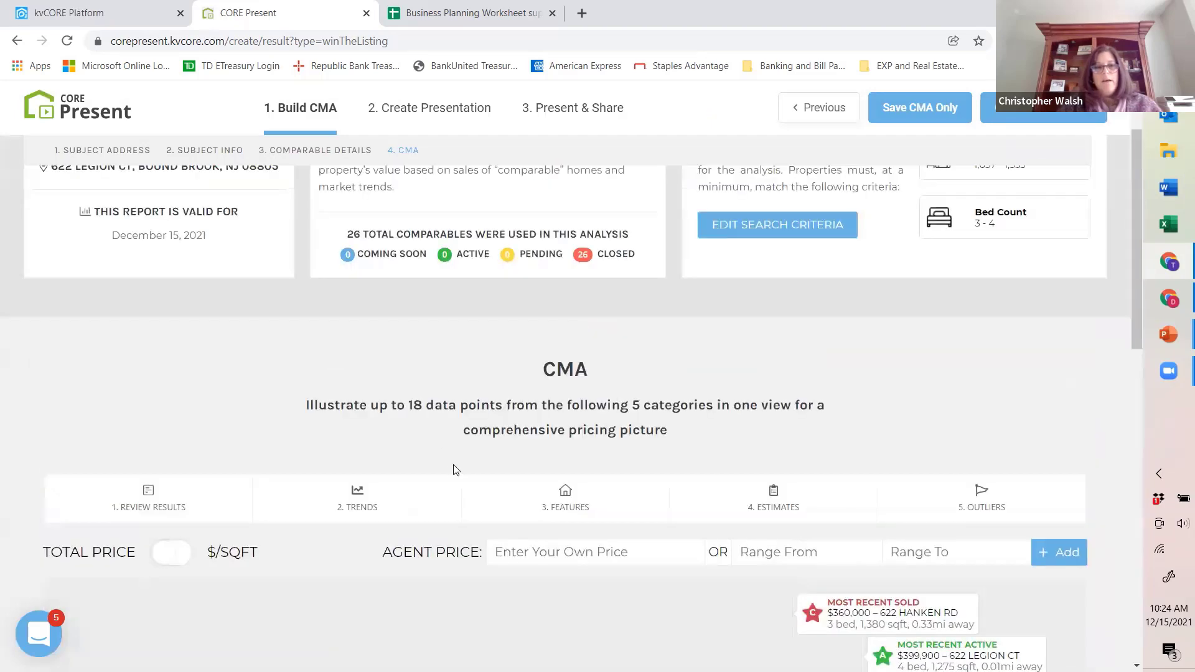
{"action": "scroll", "coordinate": [616, 430], "scroll_direction": "down", "scroll_amount": 1}
{"action": "left_click", "coordinate": [596, 429]}
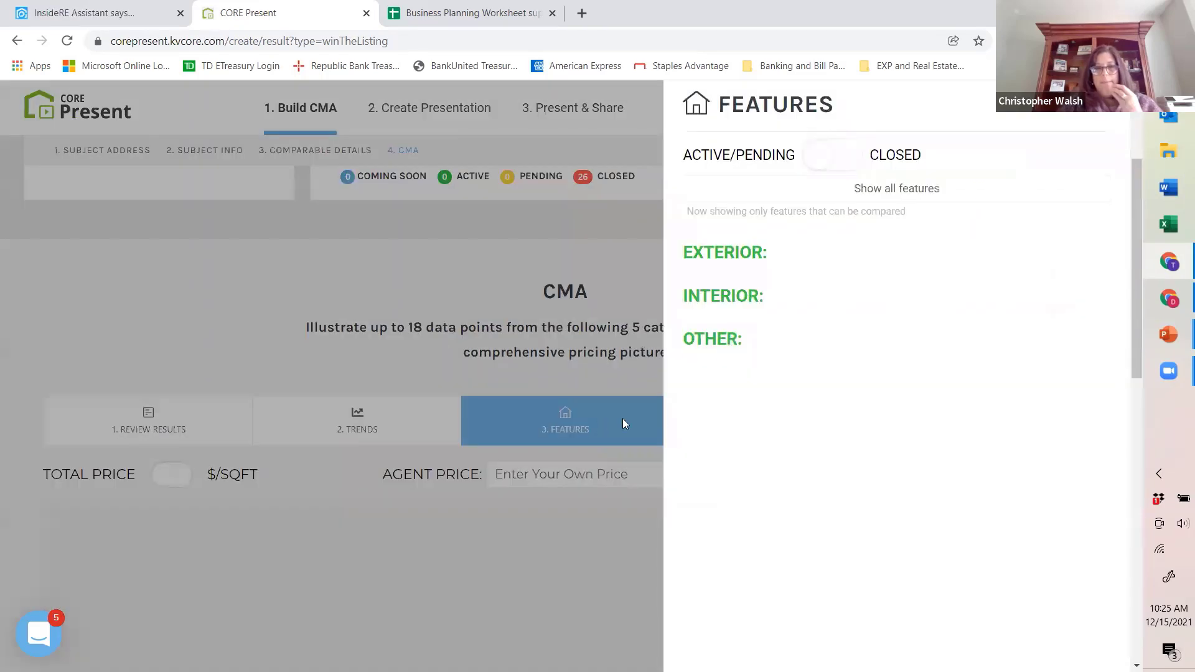
{"action": "left_click", "coordinate": [817, 156]}
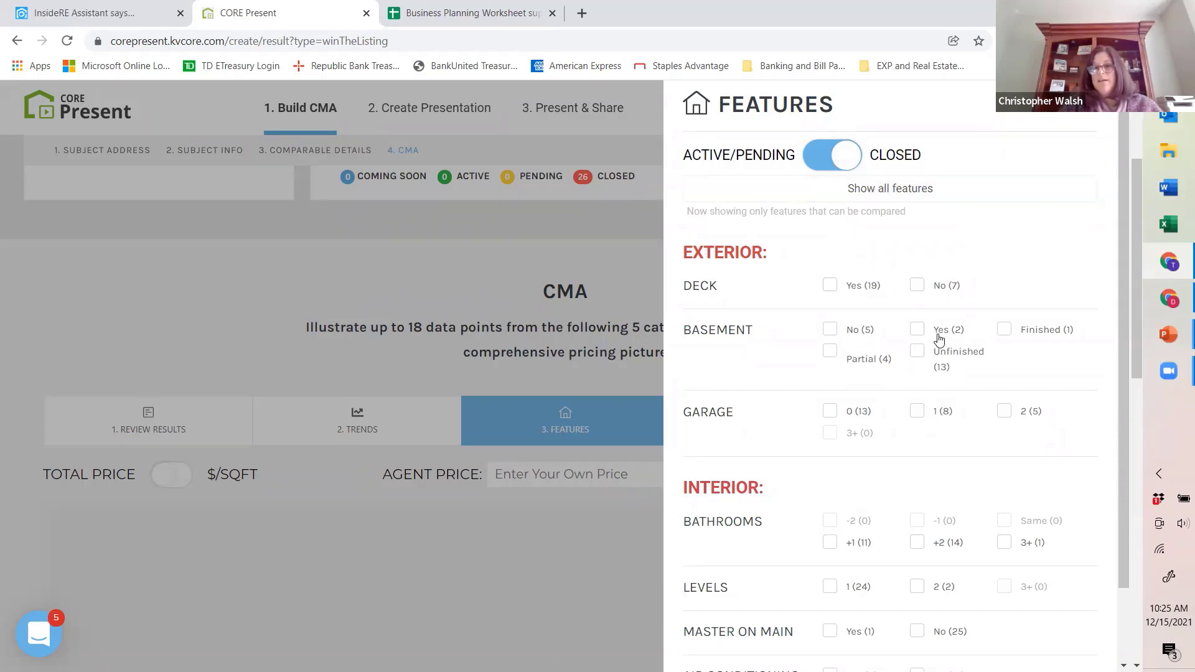
{"action": "scroll", "coordinate": [939, 339], "scroll_direction": "down", "scroll_amount": 1}
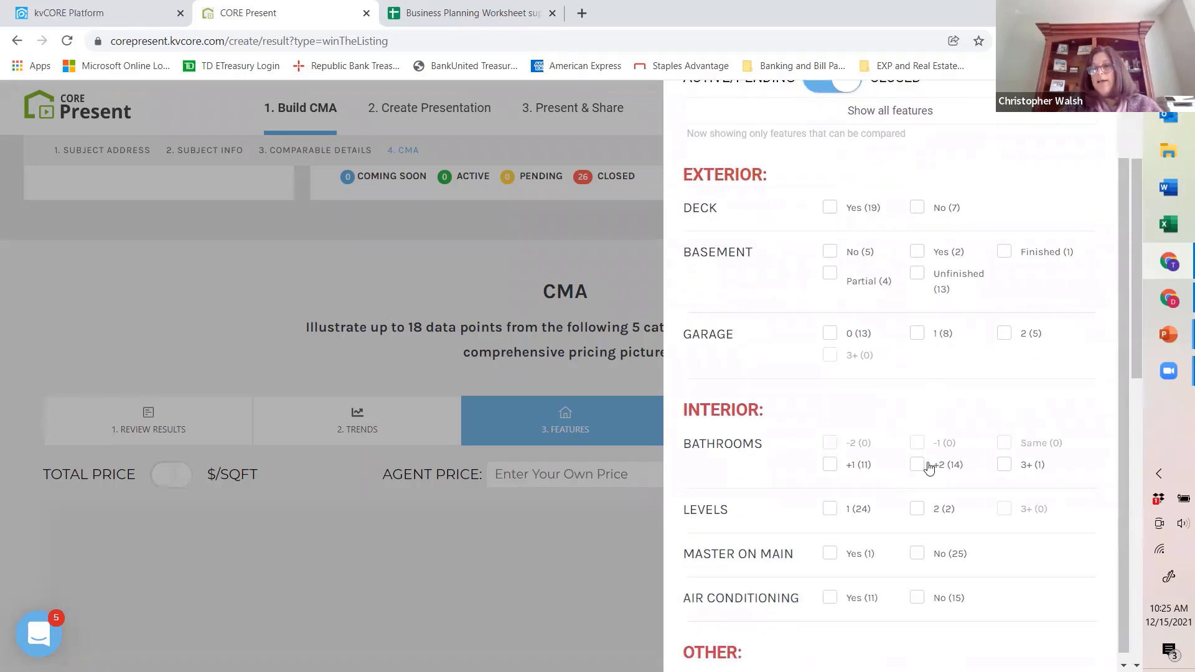
{"action": "scroll", "coordinate": [820, 181], "scroll_direction": "up", "scroll_amount": 1}
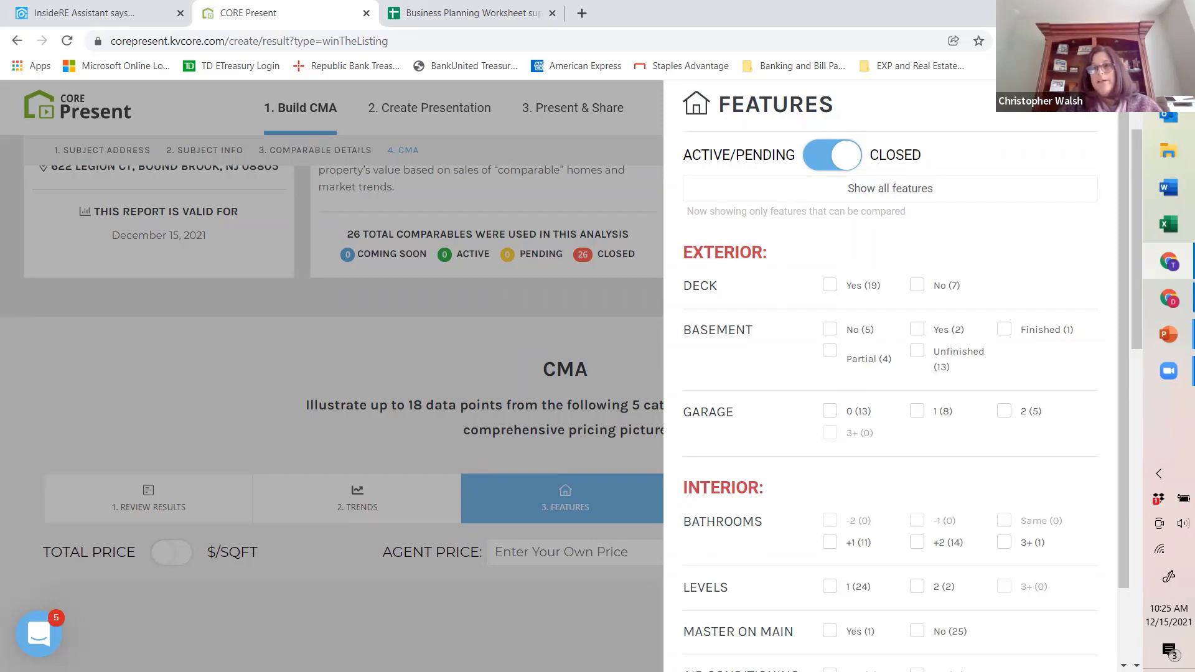
{"action": "left_click", "coordinate": [624, 287]}
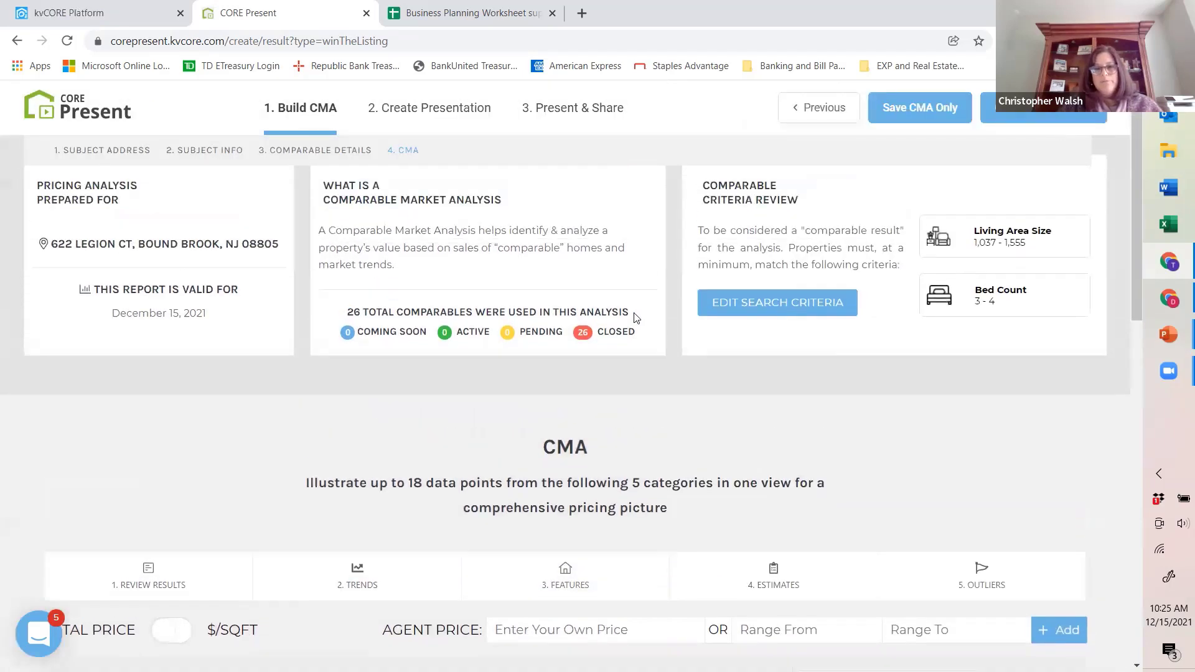
Step: Try to add a public estimate named Mom B at $800,000 and look for it on the pricing scale
{"action": "scroll", "coordinate": [622, 374], "scroll_direction": "down", "scroll_amount": 2}
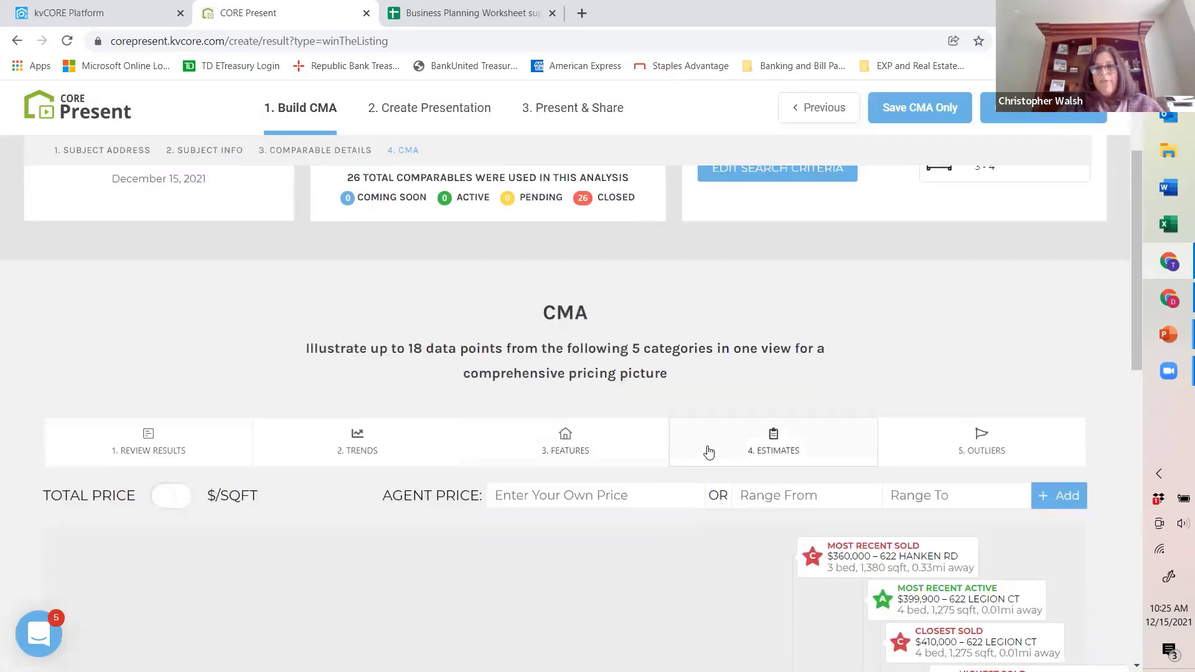
{"action": "left_click", "coordinate": [796, 451]}
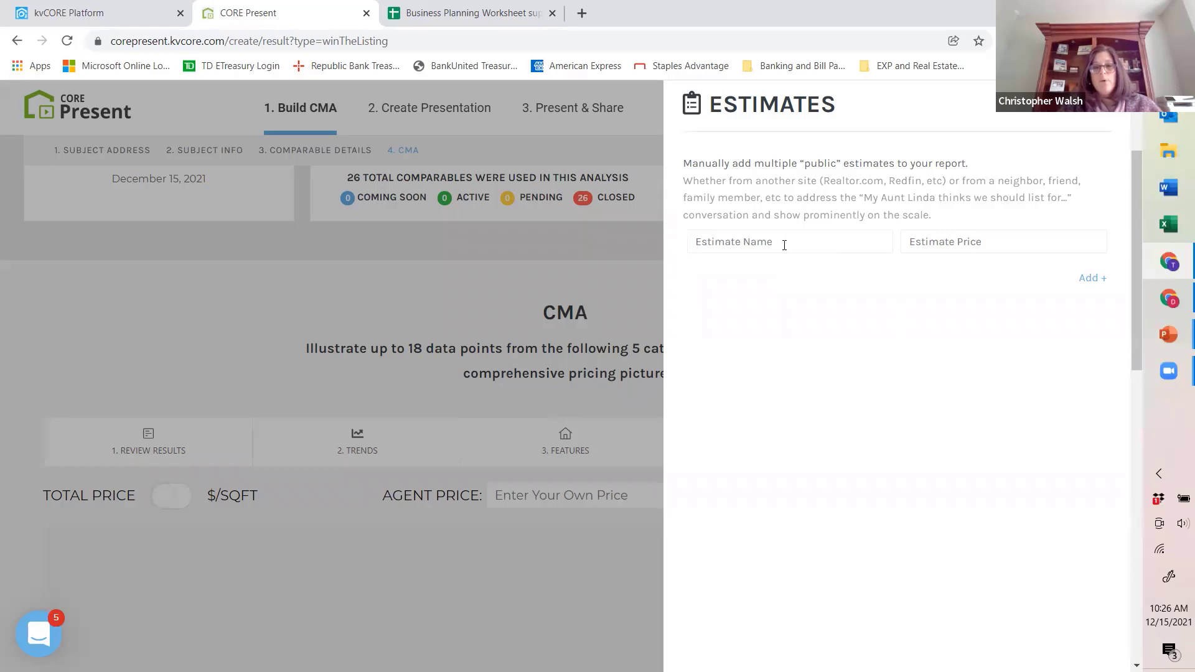
{"action": "left_click", "coordinate": [786, 245]}
{"action": "type", "text": "Mom B"}
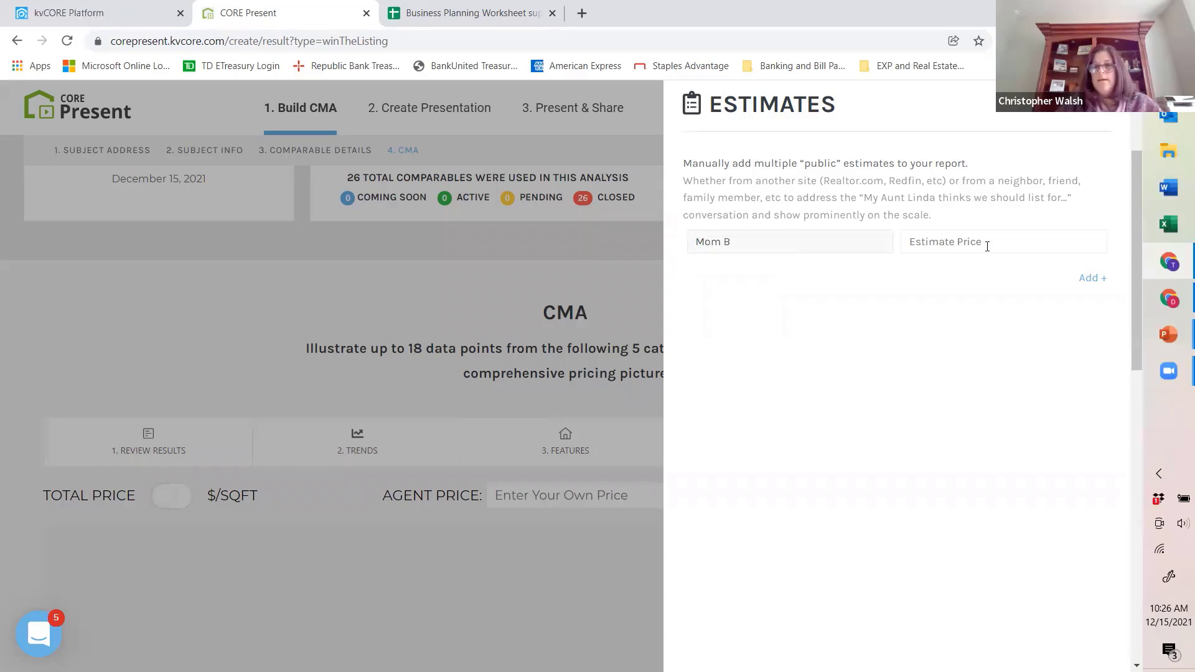
{"action": "type", "text": "8000000"}
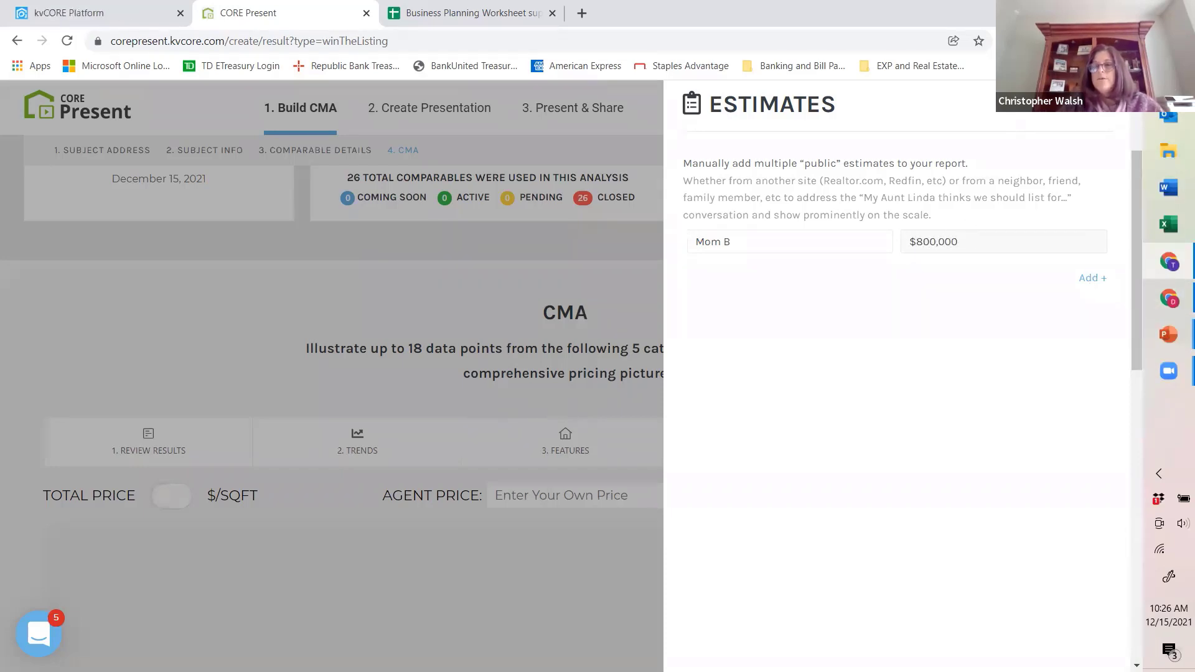
{"action": "left_click", "coordinate": [1103, 103]}
{"action": "scroll", "coordinate": [914, 345], "scroll_direction": "down", "scroll_amount": 1}
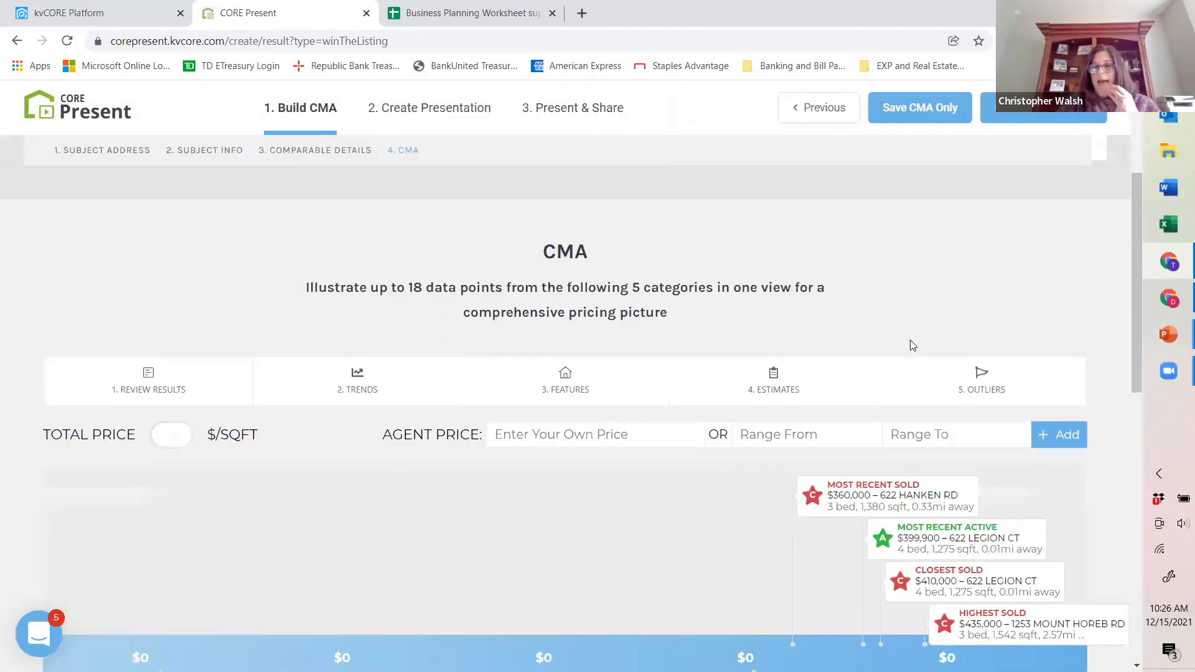
{"action": "scroll", "coordinate": [913, 346], "scroll_direction": "down", "scroll_amount": 3}
{"action": "scroll", "coordinate": [898, 360], "scroll_direction": "down", "scroll_amount": 1}
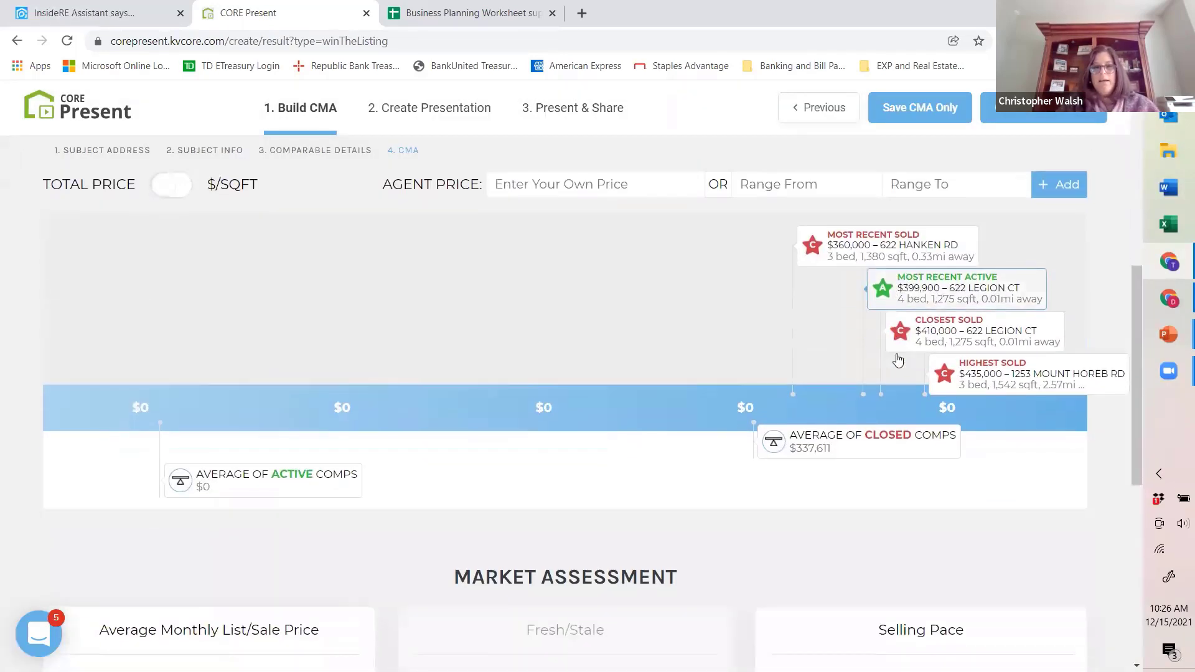
{"action": "scroll", "coordinate": [947, 306], "scroll_direction": "up", "scroll_amount": 3}
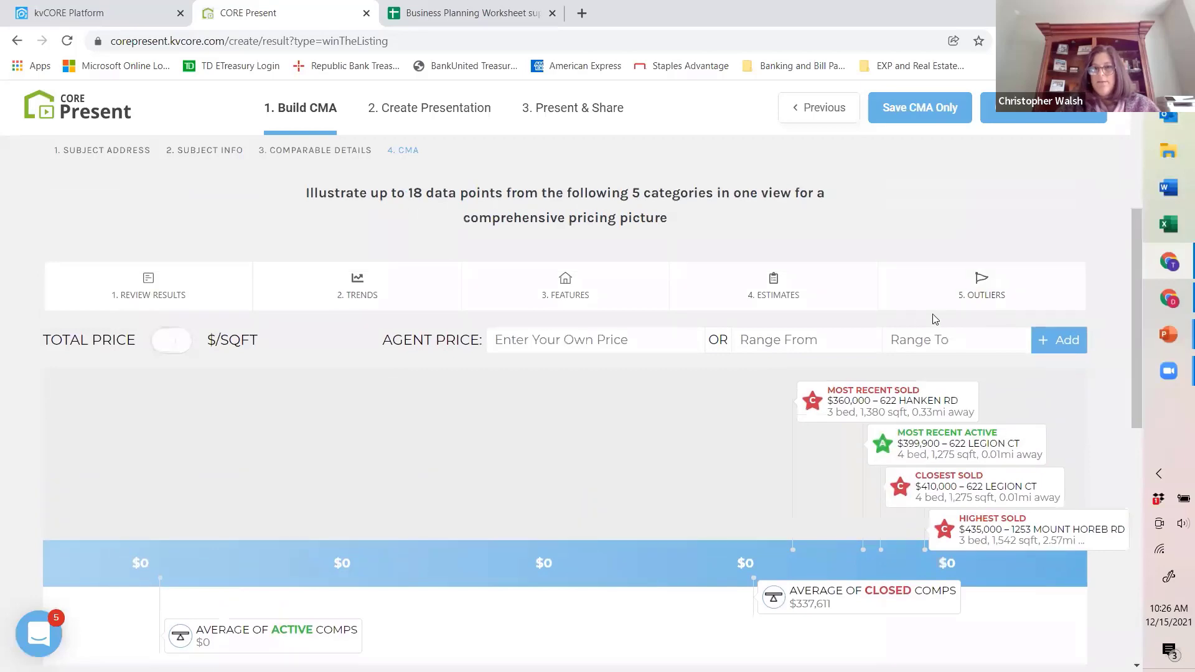
{"action": "scroll", "coordinate": [970, 454], "scroll_direction": "down", "scroll_amount": 1}
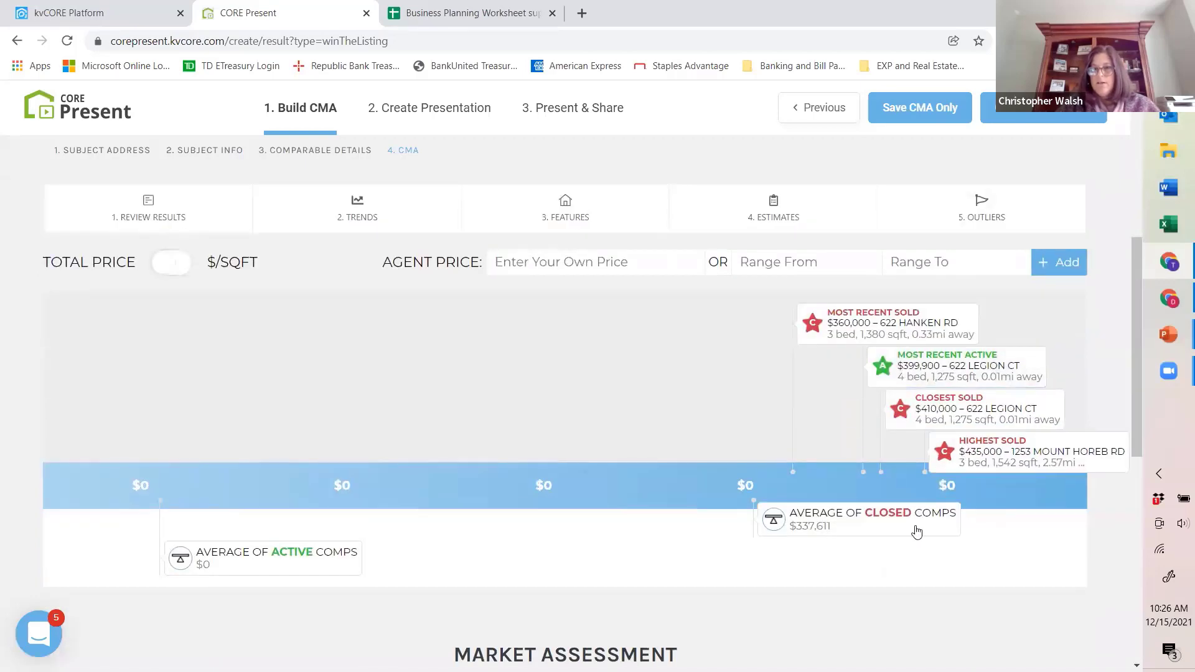
{"action": "scroll", "coordinate": [716, 467], "scroll_direction": "down", "scroll_amount": 1}
Step: Add a public estimate named Mom B with a price of $800,000 to the CMA's pricing scale
{"action": "scroll", "coordinate": [760, 380], "scroll_direction": "up", "scroll_amount": 2}
{"action": "left_click", "coordinate": [800, 294]}
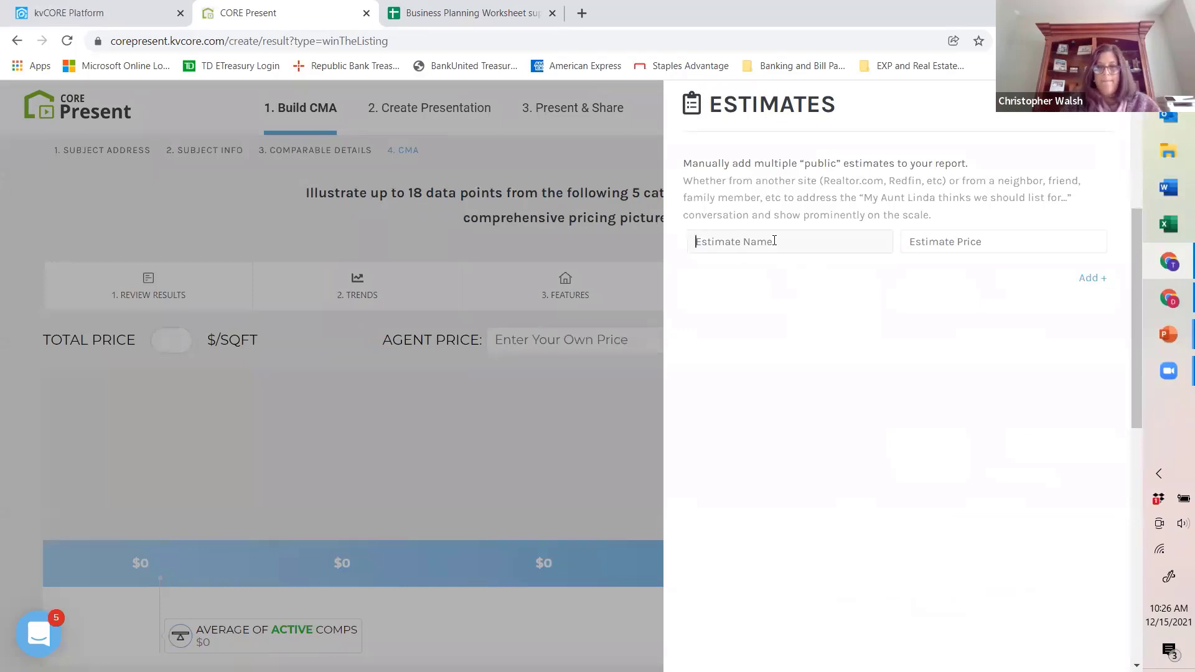
{"action": "type", "text": "Mom B"}
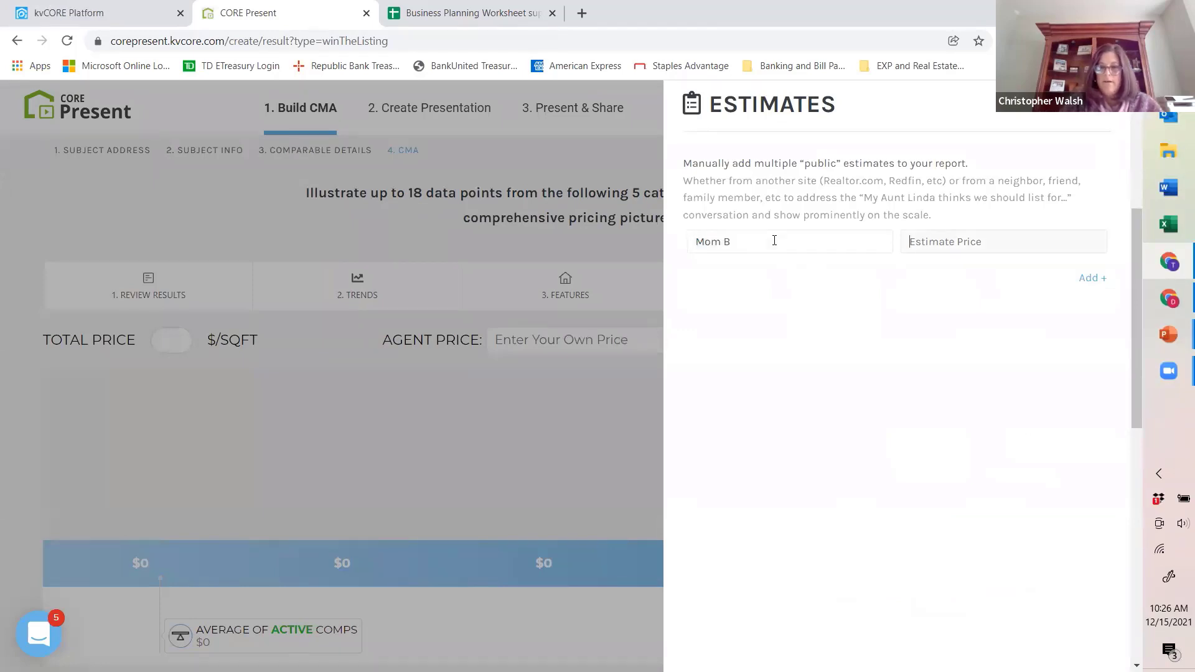
{"action": "type", "text": "8000000"}
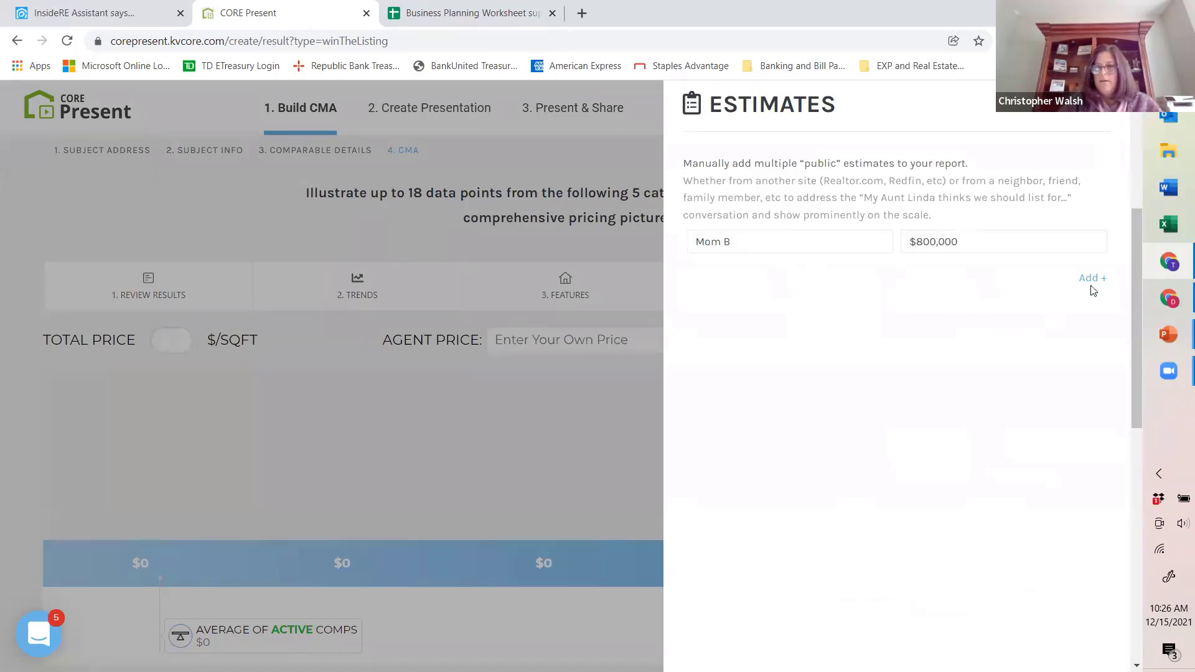
{"action": "left_click", "coordinate": [1093, 278]}
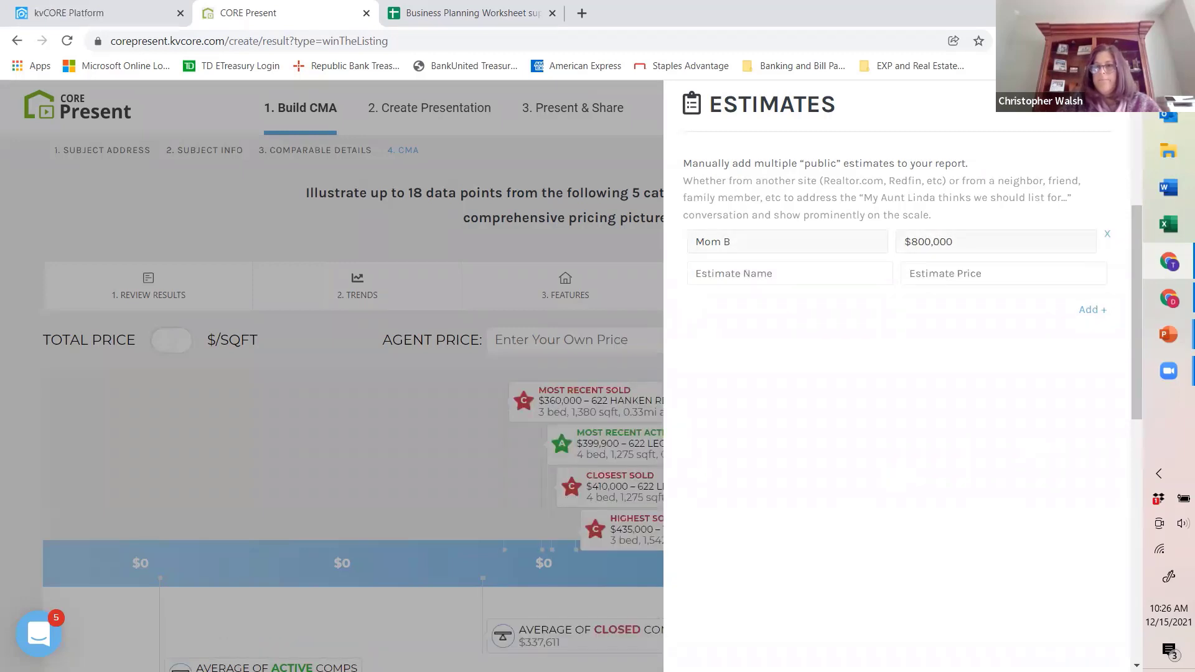
{"action": "left_click", "coordinate": [1104, 103]}
{"action": "scroll", "coordinate": [810, 426], "scroll_direction": "down", "scroll_amount": 1}
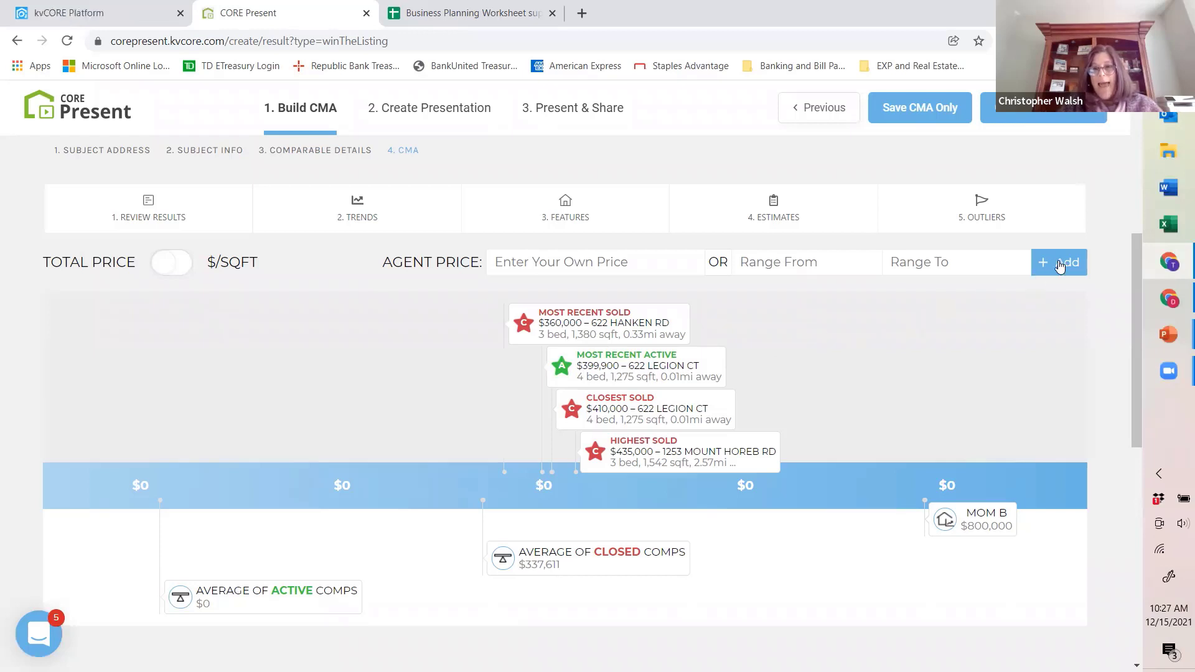
Step: Add a second public estimate named Zillow with a price of $600,000 to the CMA's pricing scale
{"action": "left_click", "coordinate": [821, 221]}
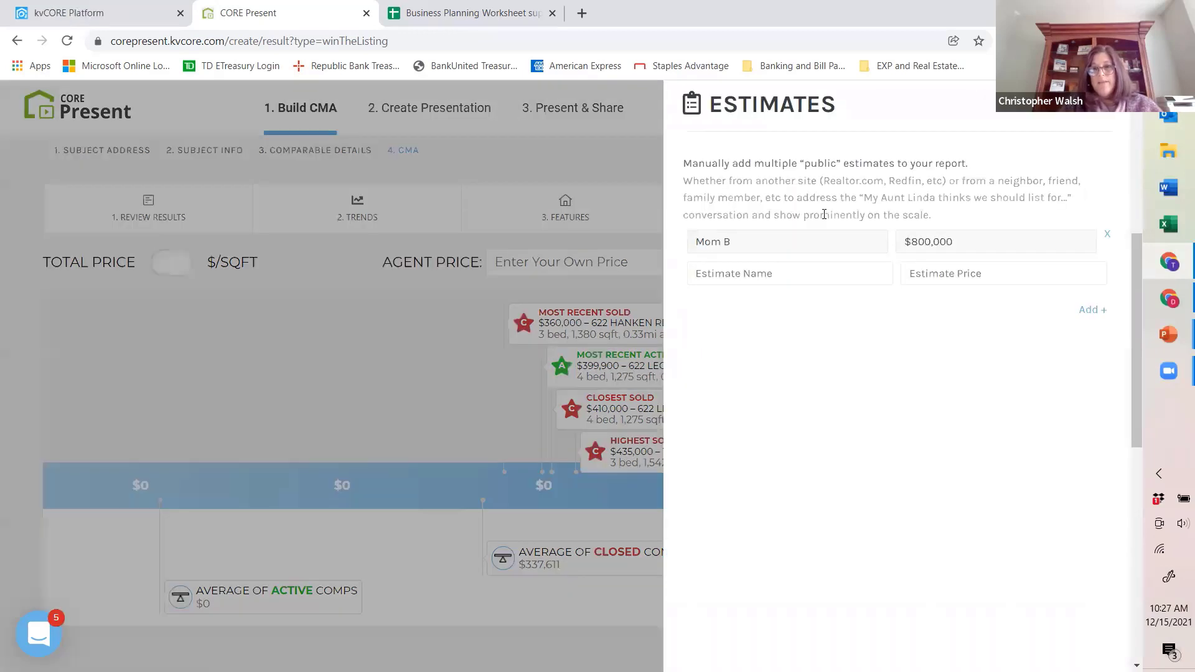
{"action": "left_click", "coordinate": [748, 273]}
{"action": "type", "text": "Zillow"}
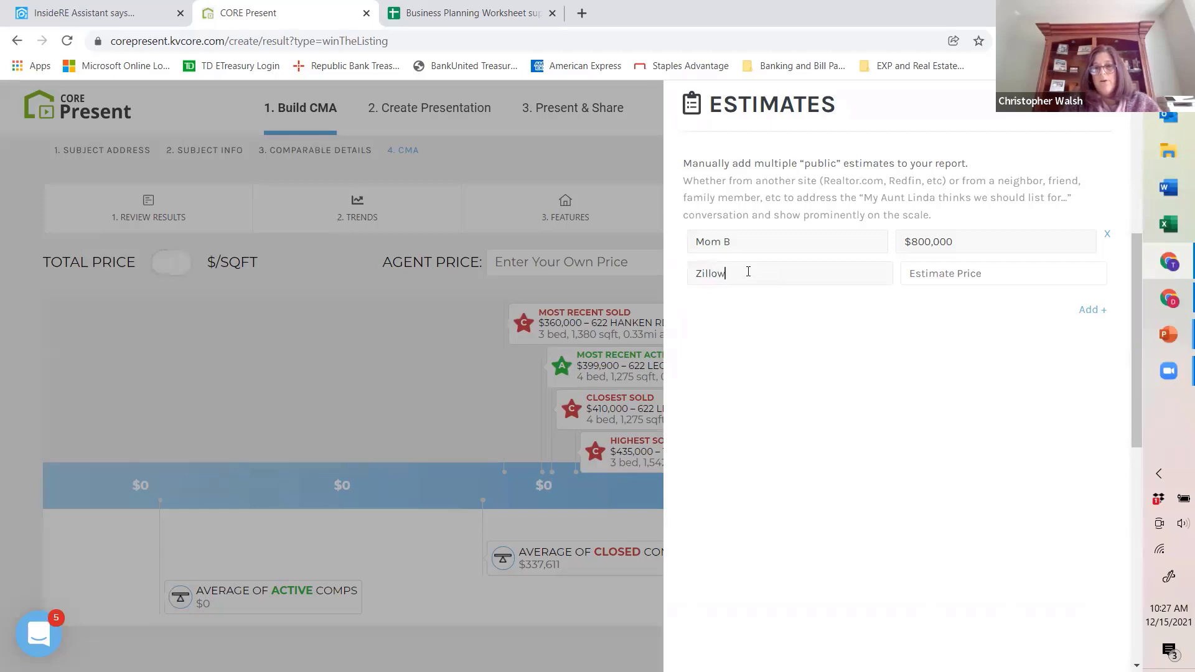
{"action": "key", "text": "Tab"}
{"action": "type", "text": "600,00"}
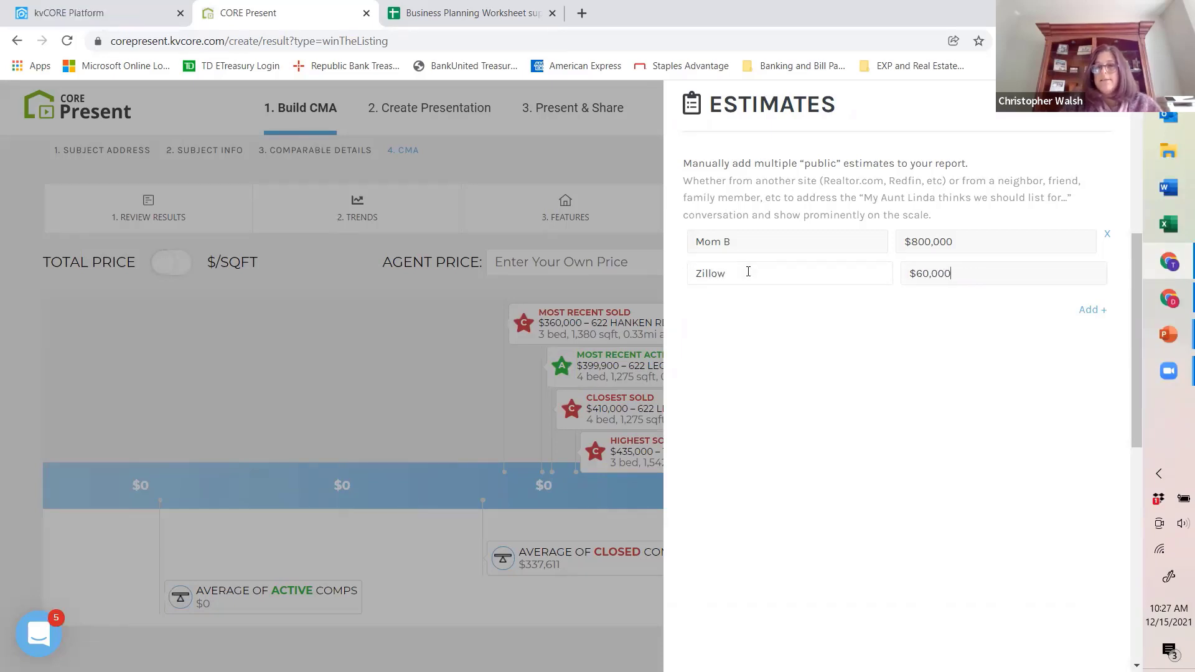
{"action": "type", "text": "0"}
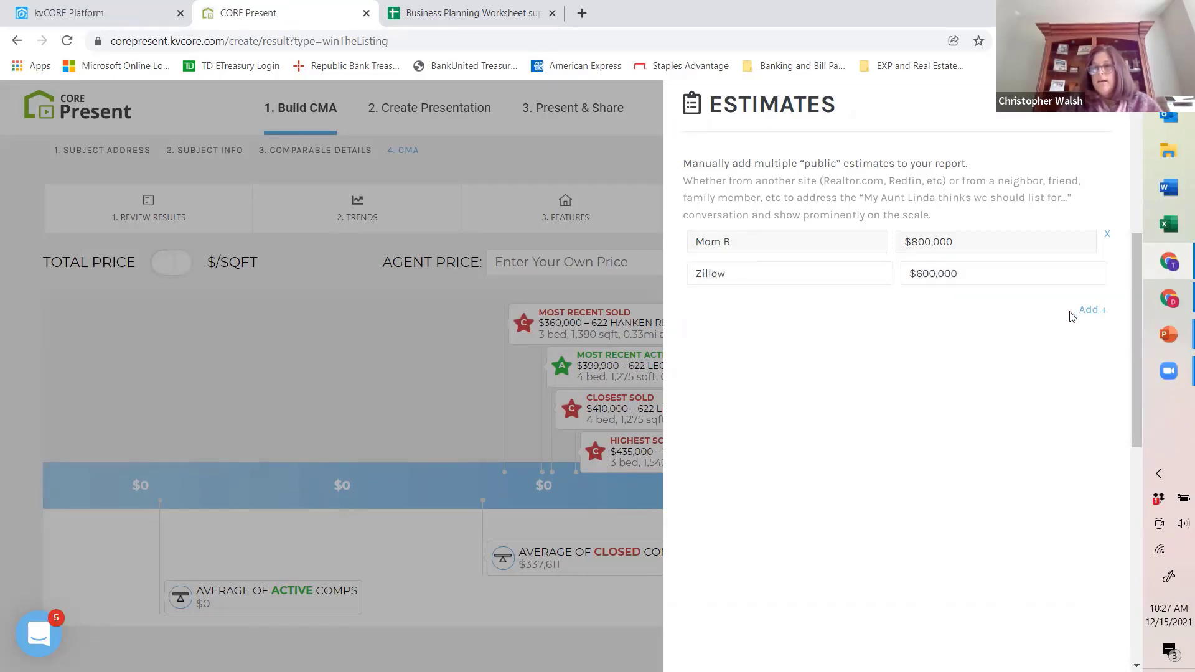
{"action": "left_click", "coordinate": [1094, 309]}
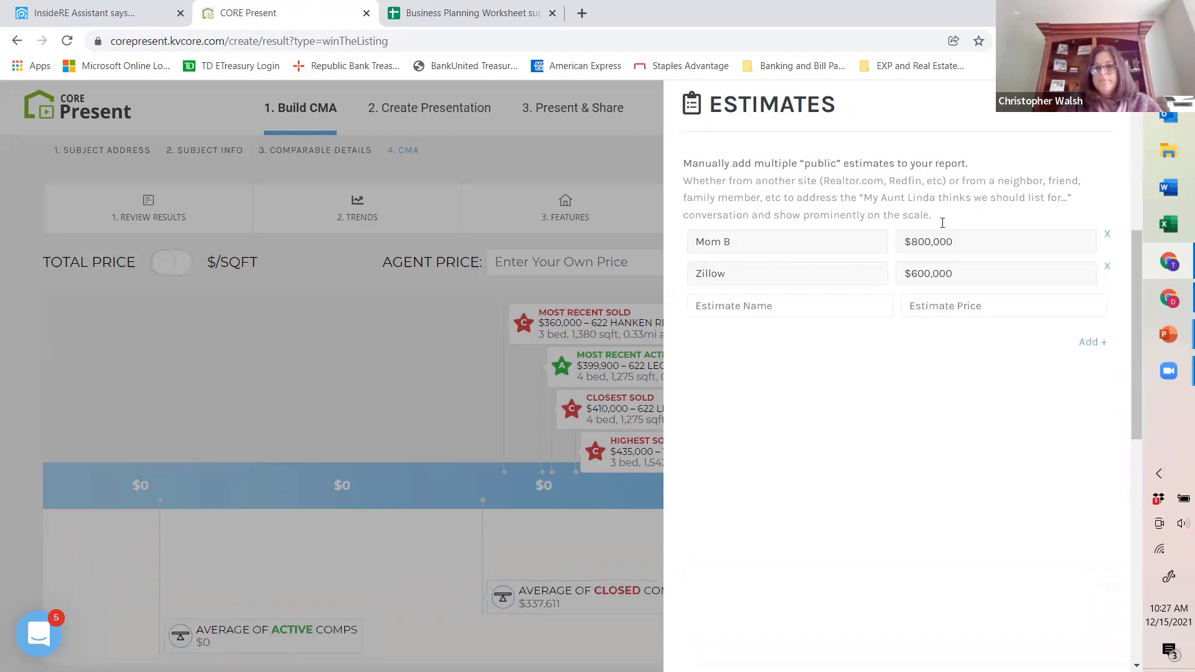
{"action": "left_click", "coordinate": [1106, 103]}
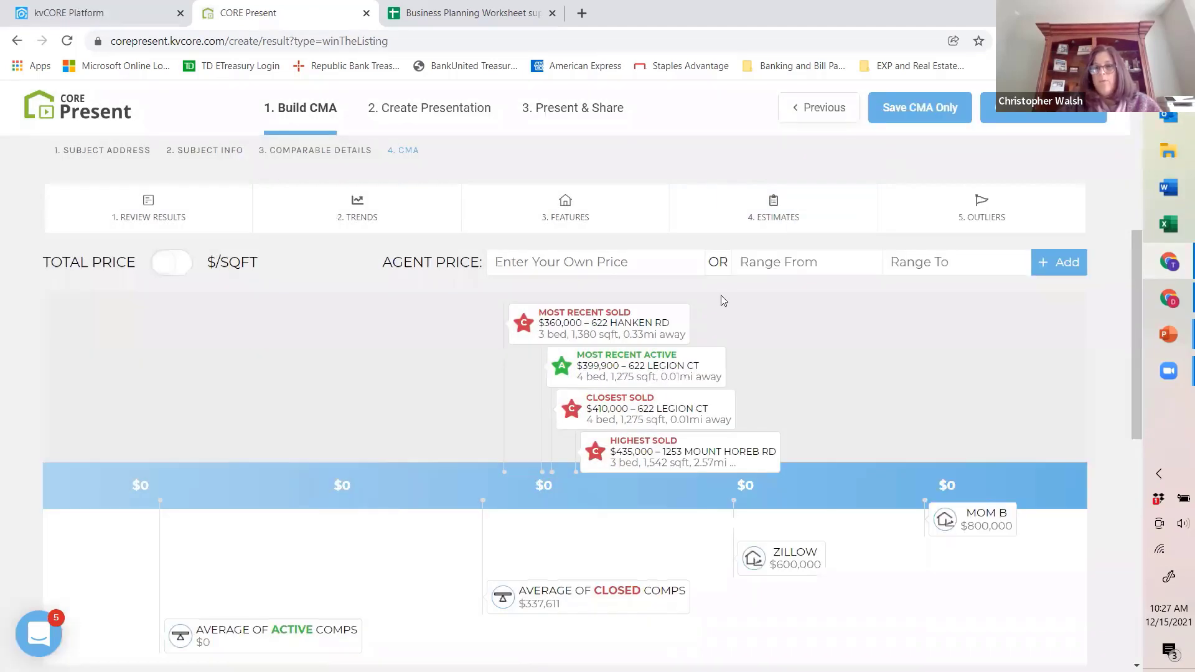
{"action": "scroll", "coordinate": [812, 473], "scroll_direction": "down", "scroll_amount": 1}
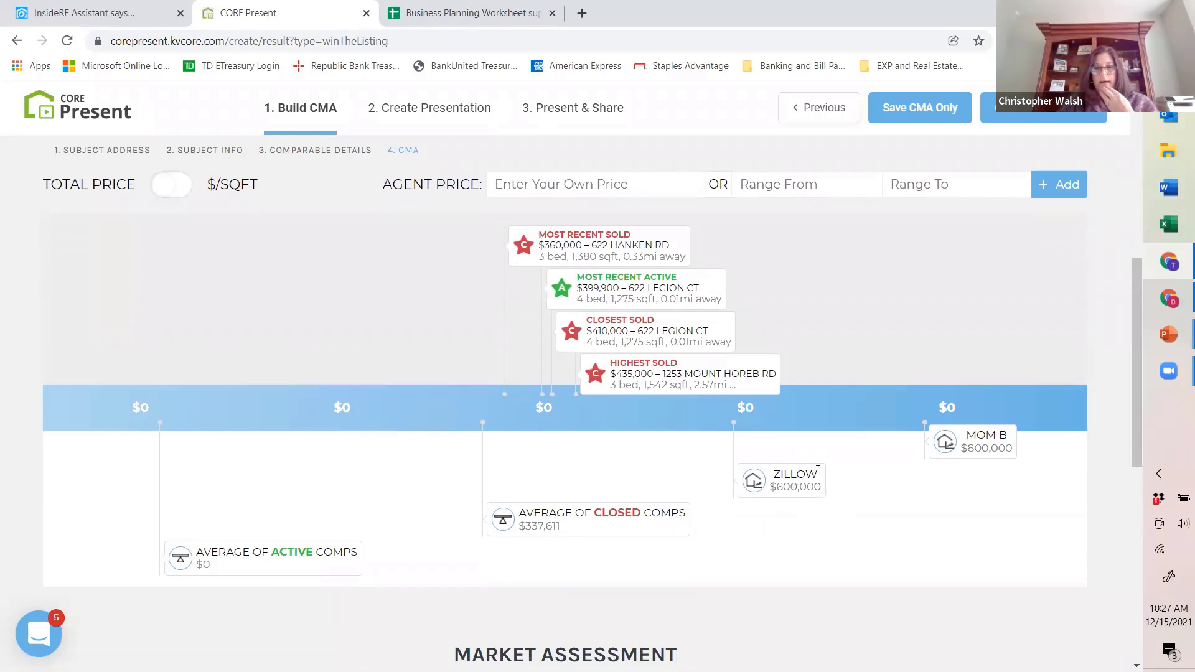
Step: Review the Outliers options for larger and smaller square footage and bedroom counts, then close them without selecting any
{"action": "scroll", "coordinate": [884, 293], "scroll_direction": "up", "scroll_amount": 3}
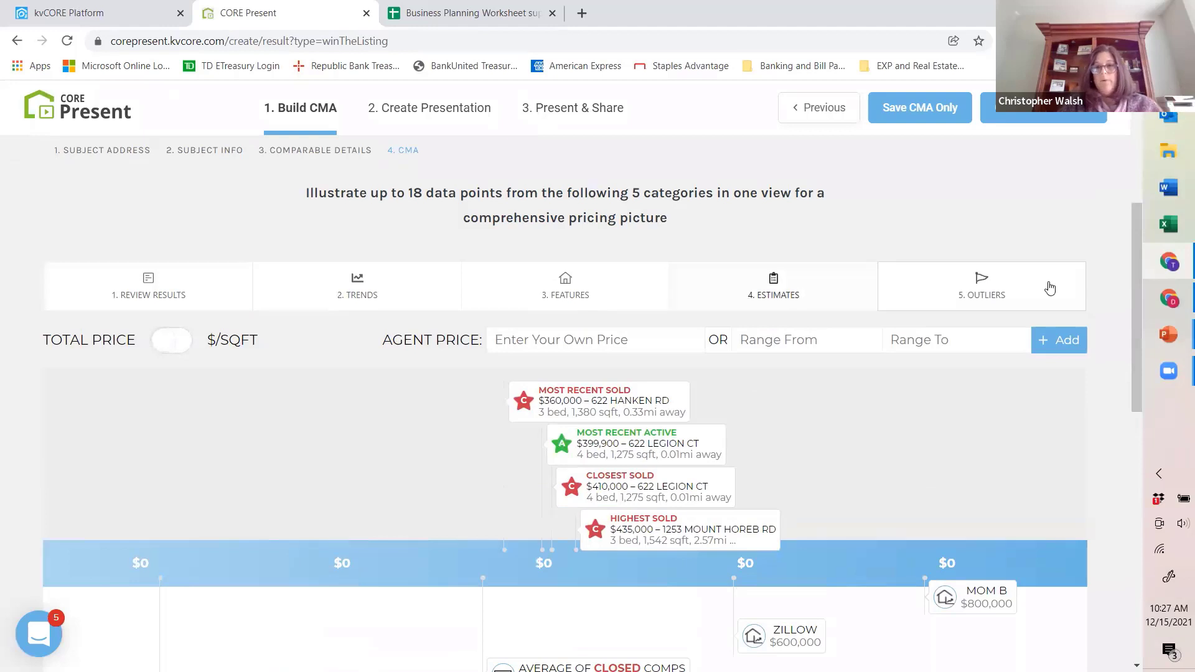
{"action": "left_click", "coordinate": [982, 283]}
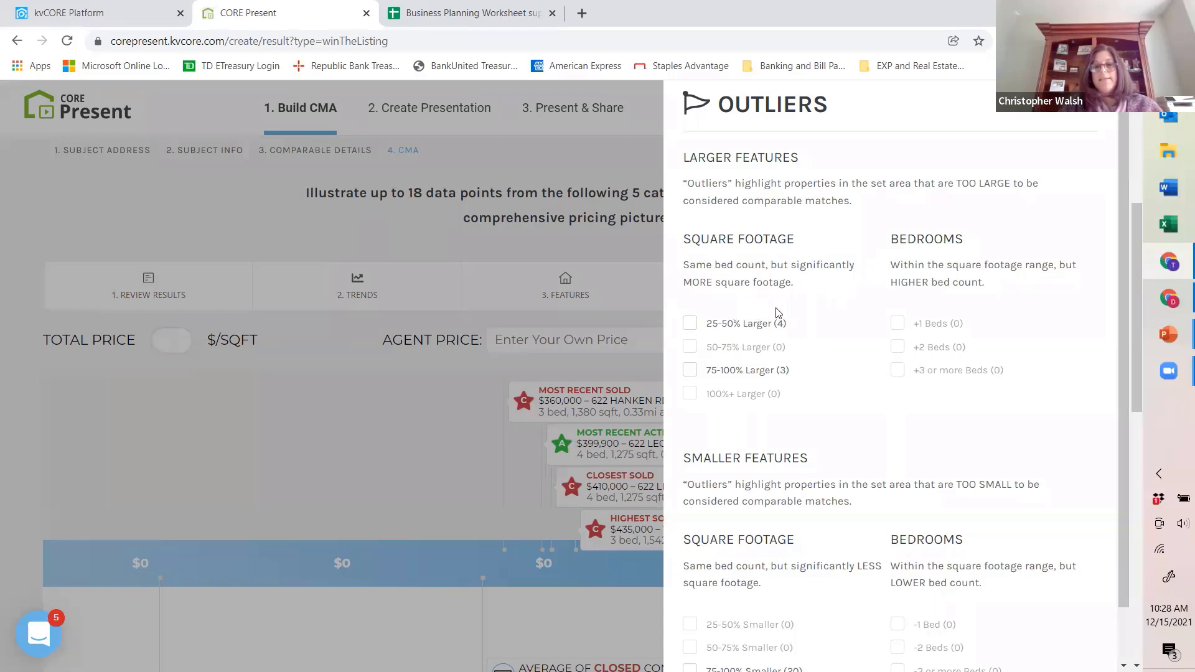
{"action": "scroll", "coordinate": [777, 313], "scroll_direction": "down", "scroll_amount": 1}
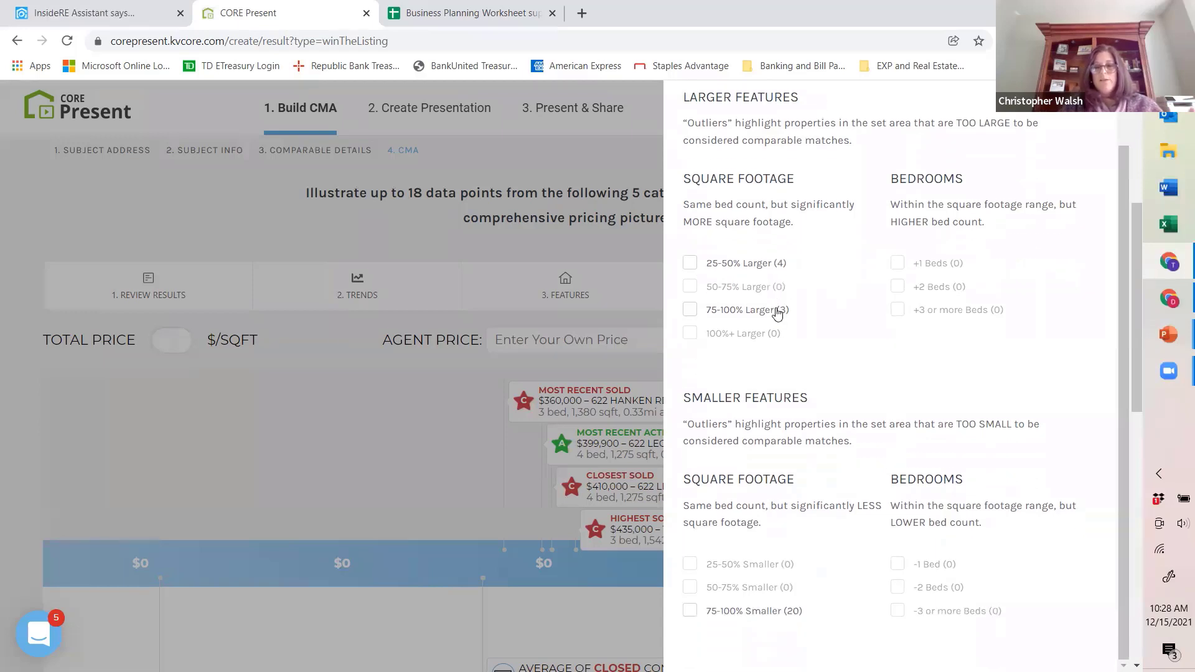
{"action": "scroll", "coordinate": [777, 312], "scroll_direction": "down", "scroll_amount": 4}
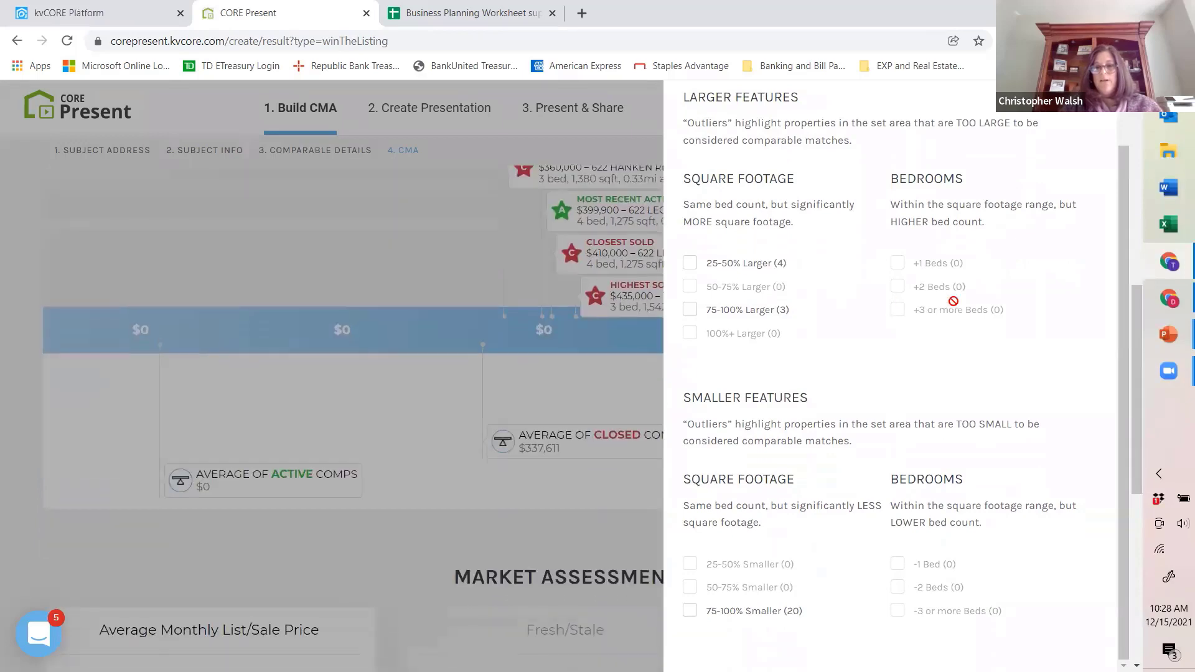
{"action": "scroll", "coordinate": [953, 301], "scroll_direction": "up", "scroll_amount": 1}
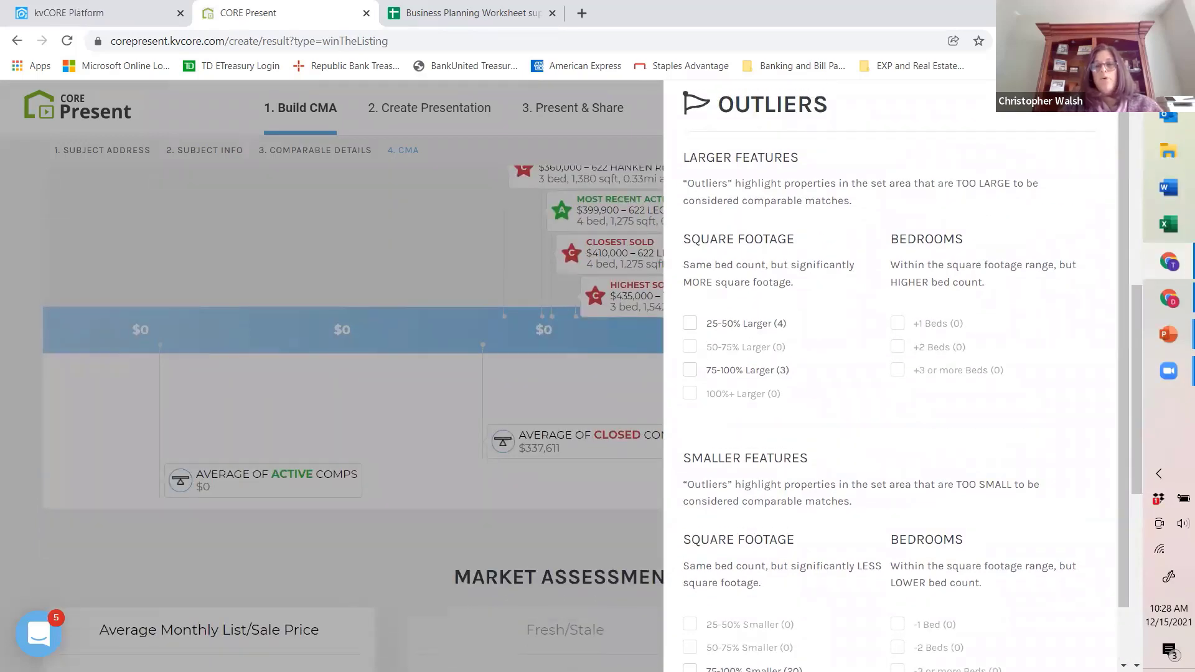
{"action": "left_click", "coordinate": [1085, 103]}
Step: Look over the CMA page's comparable criteria, pricing scale and market assessment
{"action": "scroll", "coordinate": [765, 247], "scroll_direction": "up", "scroll_amount": 5}
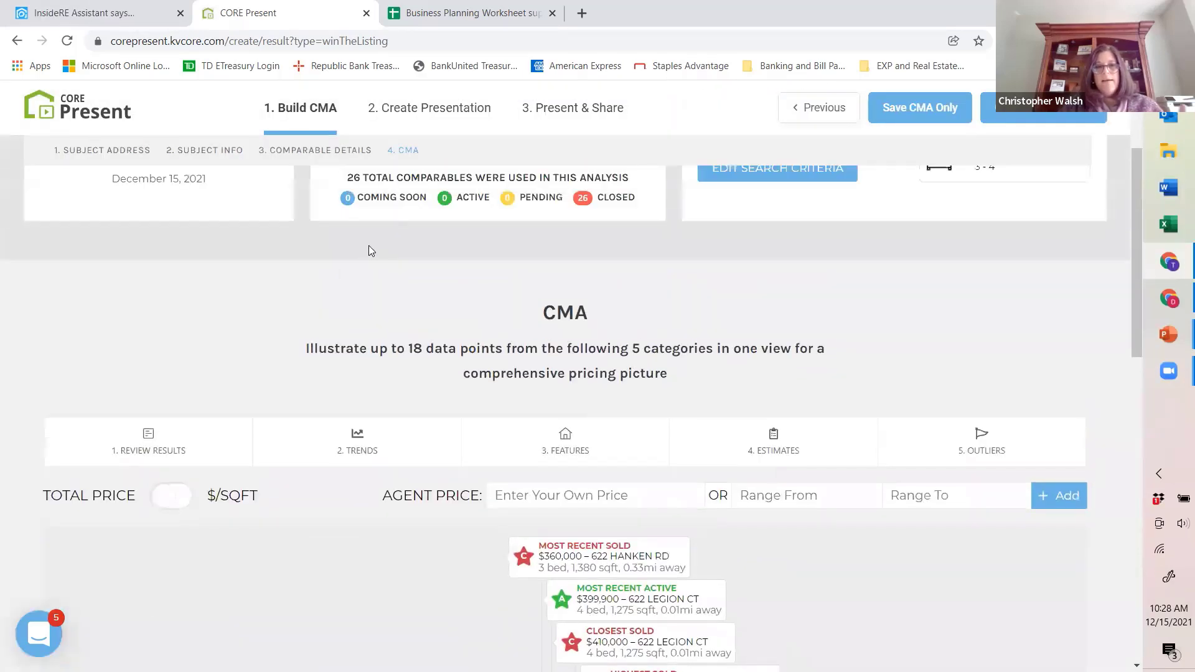
{"action": "scroll", "coordinate": [528, 267], "scroll_direction": "up", "scroll_amount": 2}
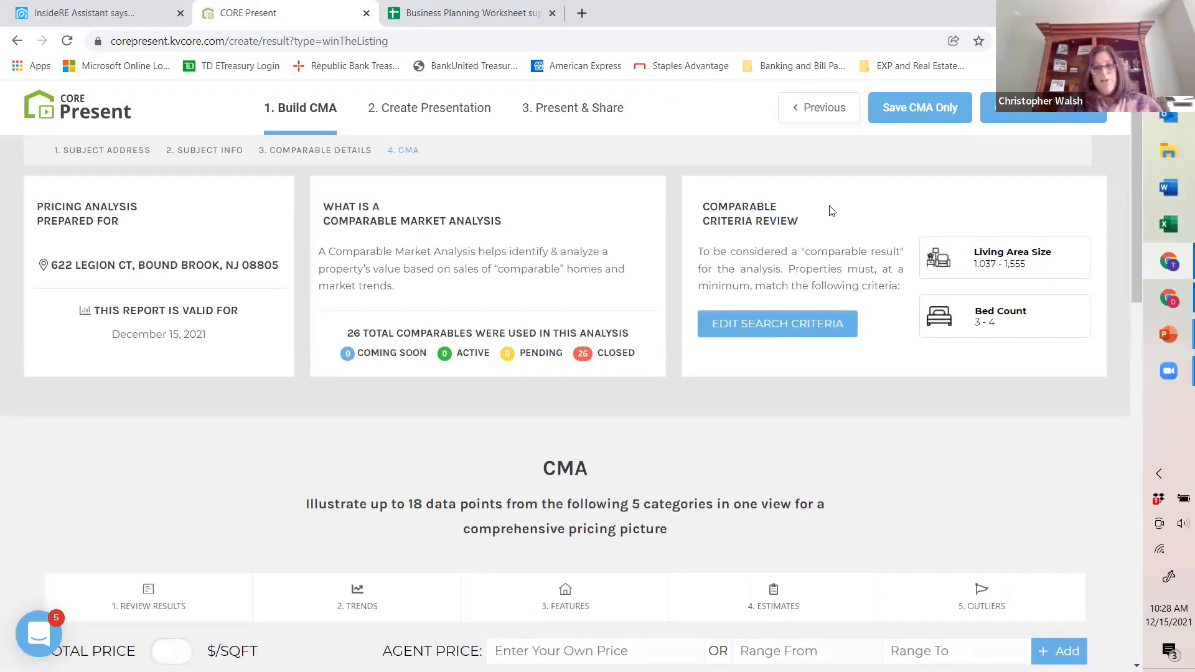
{"action": "scroll", "coordinate": [810, 286], "scroll_direction": "down", "scroll_amount": 14}
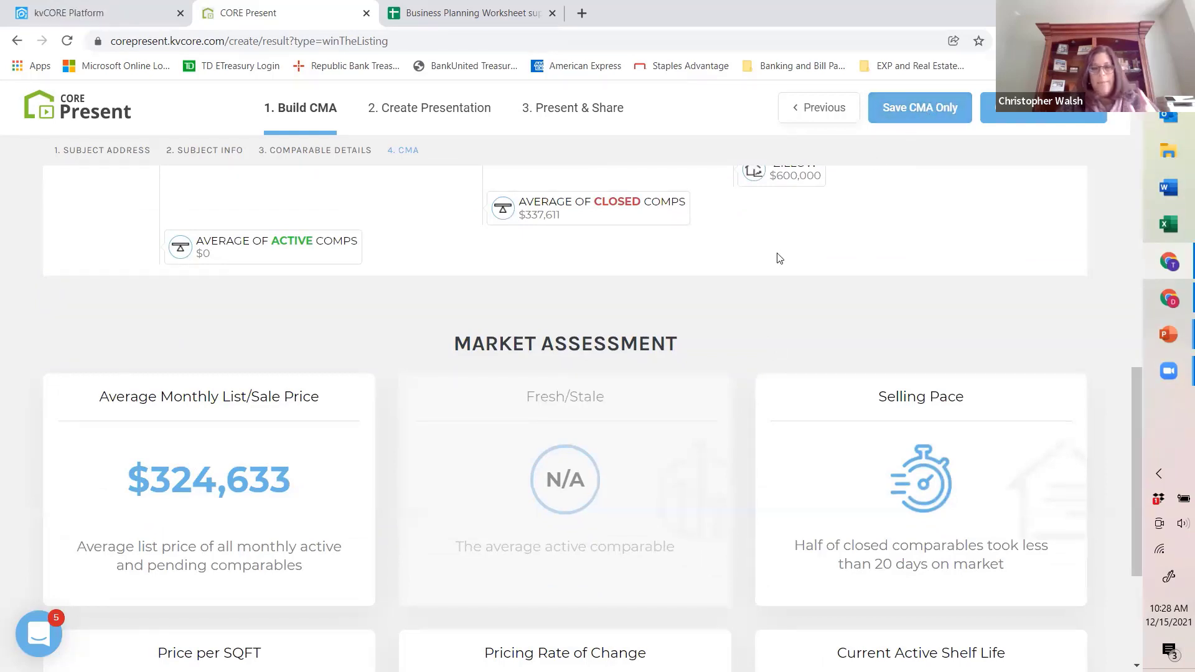
{"action": "scroll", "coordinate": [626, 247], "scroll_direction": "up", "scroll_amount": 1}
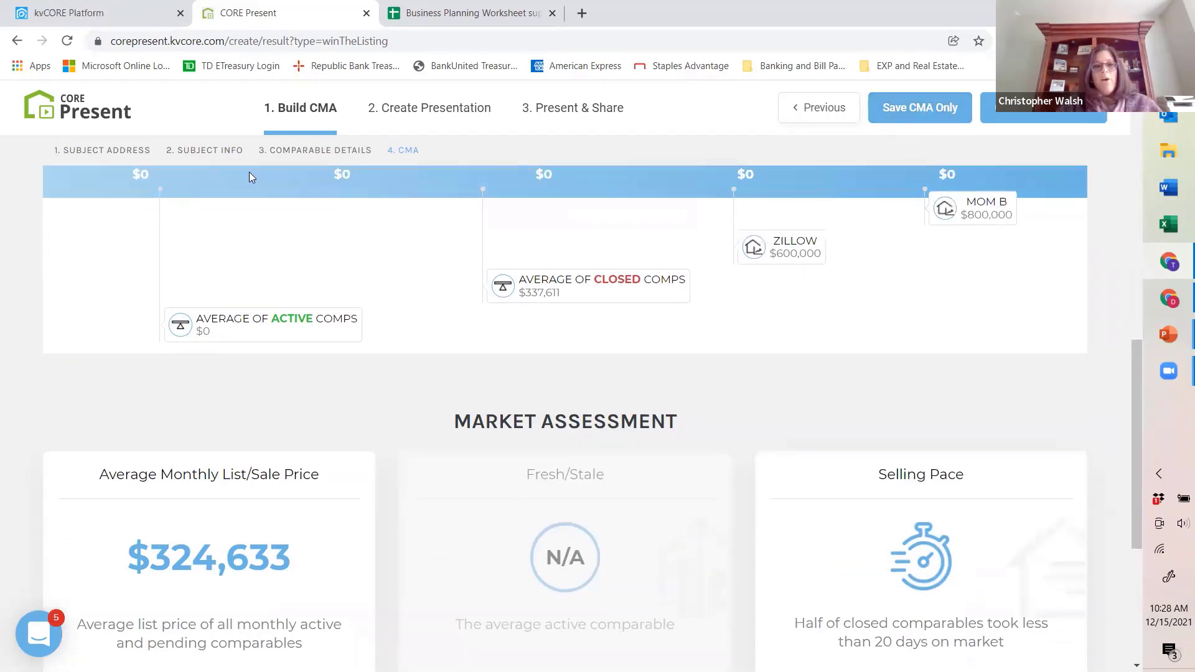
Step: Examine the Selling Pace chart of sold price against days on market in the market assessment, then close it
{"action": "scroll", "coordinate": [336, 304], "scroll_direction": "down", "scroll_amount": 1}
{"action": "scroll", "coordinate": [176, 316], "scroll_direction": "up", "scroll_amount": 5}
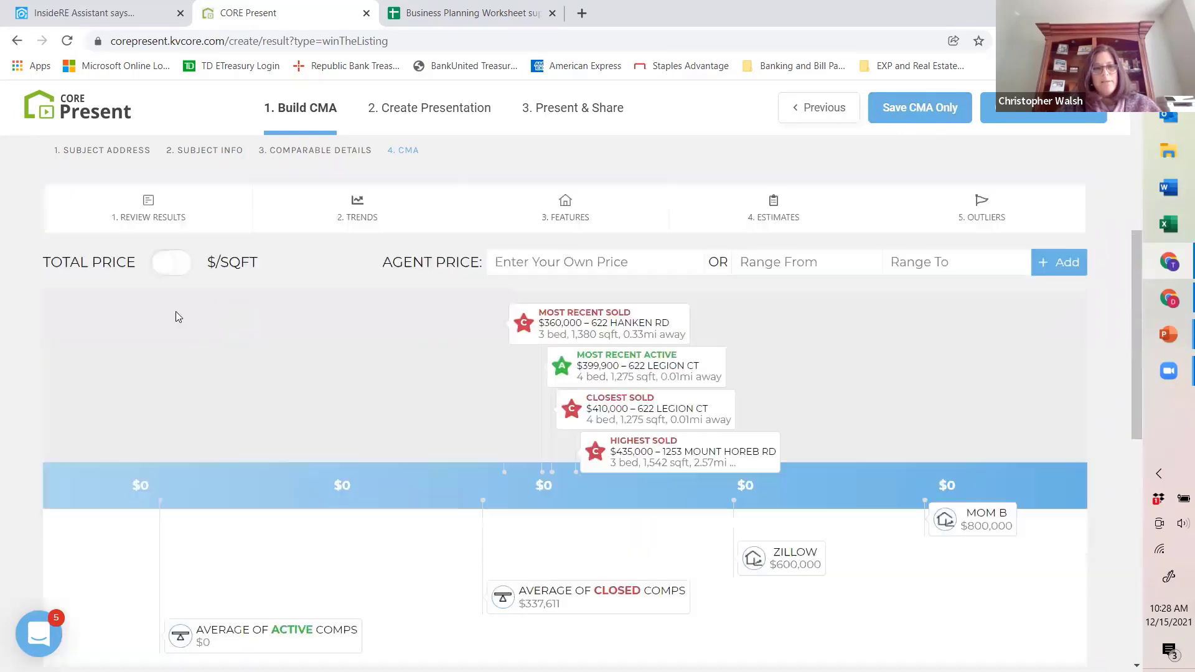
{"action": "scroll", "coordinate": [380, 410], "scroll_direction": "down", "scroll_amount": 6}
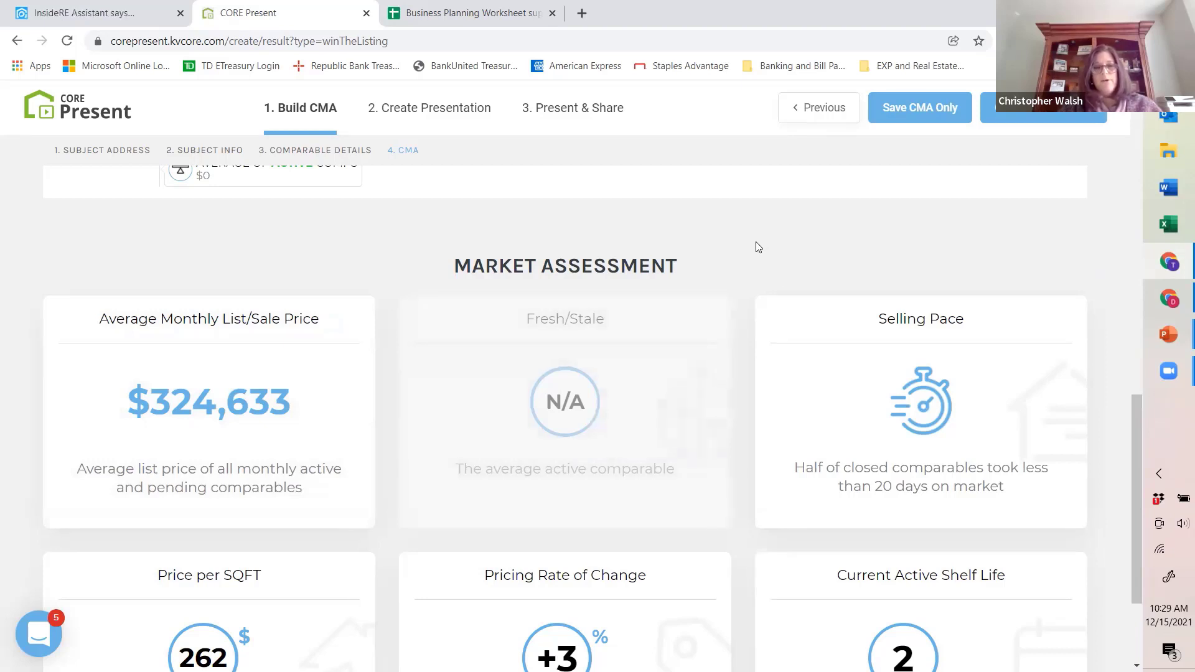
{"action": "scroll", "coordinate": [755, 248], "scroll_direction": "down", "scroll_amount": 1}
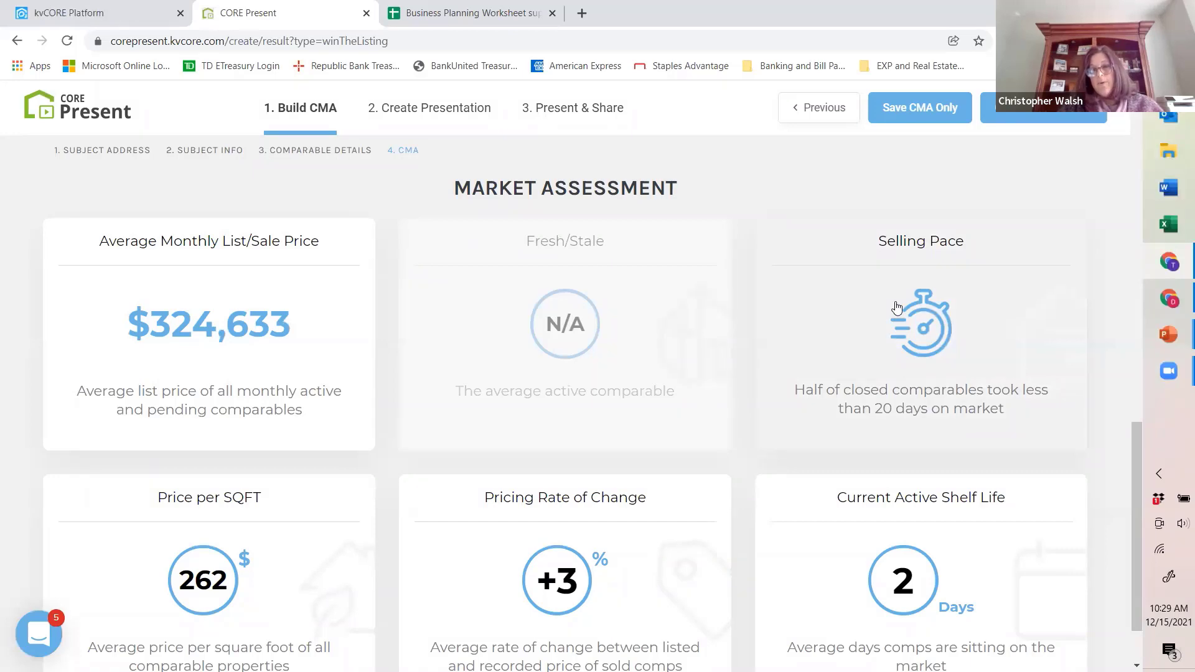
{"action": "left_click", "coordinate": [897, 336]}
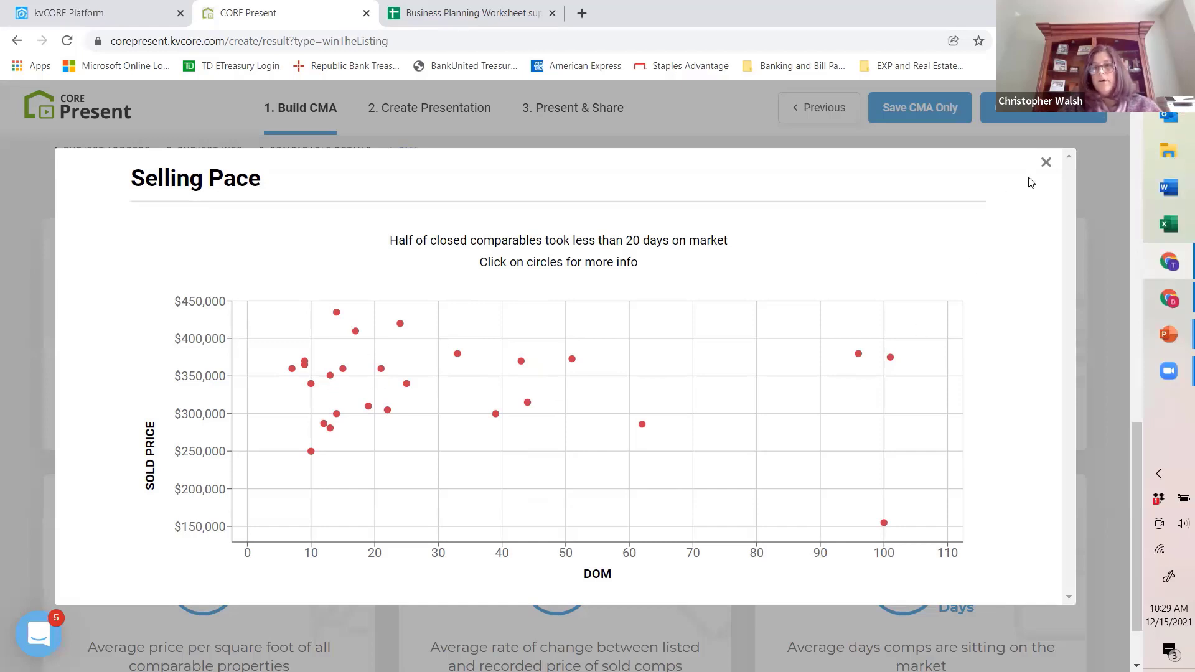
{"action": "left_click", "coordinate": [1046, 163]}
Step: Review the remaining market assessment cards and the monthly average list and sale price chart, then close the chart
{"action": "scroll", "coordinate": [373, 397], "scroll_direction": "down", "scroll_amount": 1}
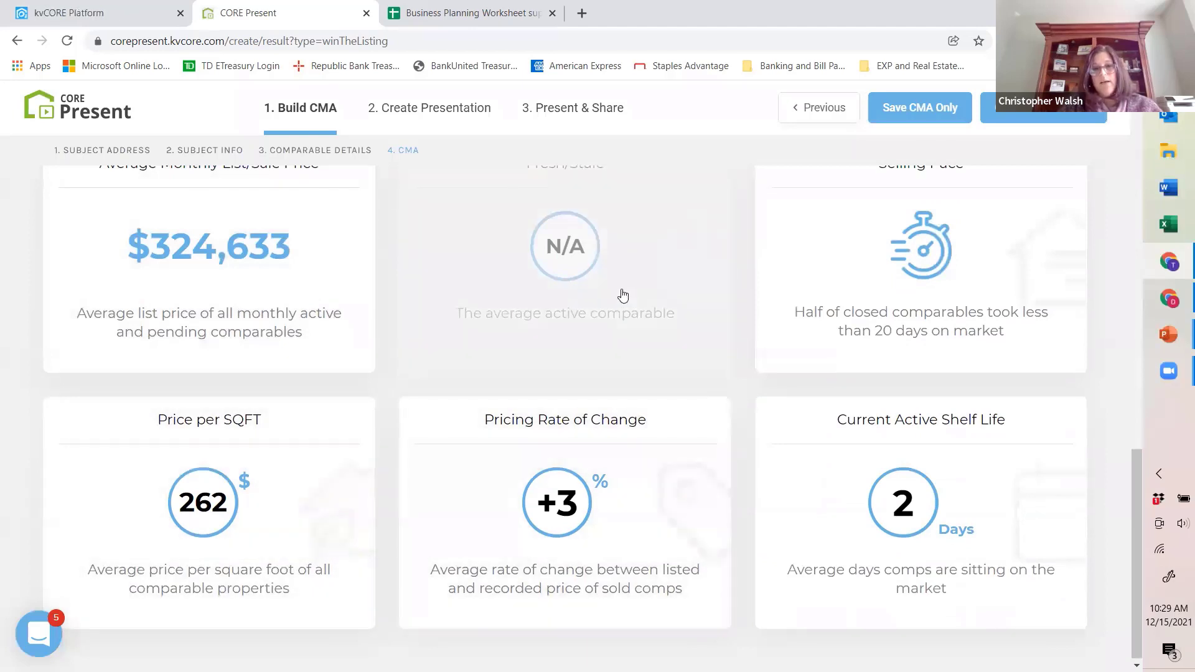
{"action": "scroll", "coordinate": [871, 404], "scroll_direction": "up", "scroll_amount": 1}
{"action": "scroll", "coordinate": [959, 437], "scroll_direction": "down", "scroll_amount": 1}
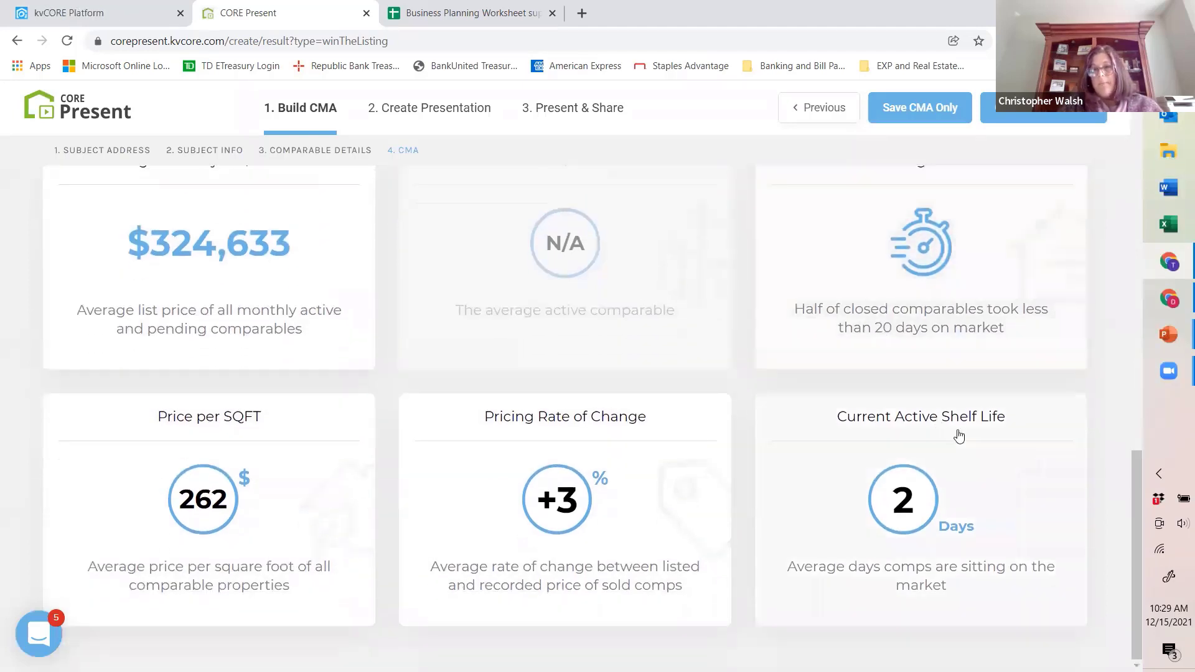
{"action": "scroll", "coordinate": [615, 356], "scroll_direction": "up", "scroll_amount": 3}
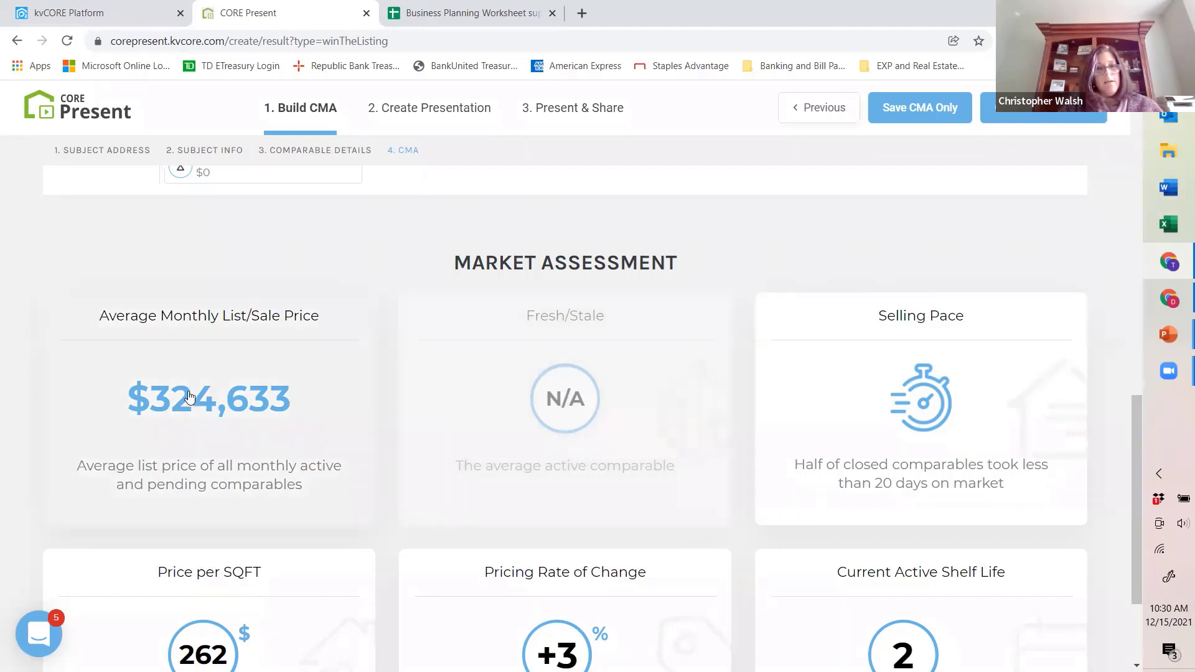
{"action": "left_click", "coordinate": [226, 380]}
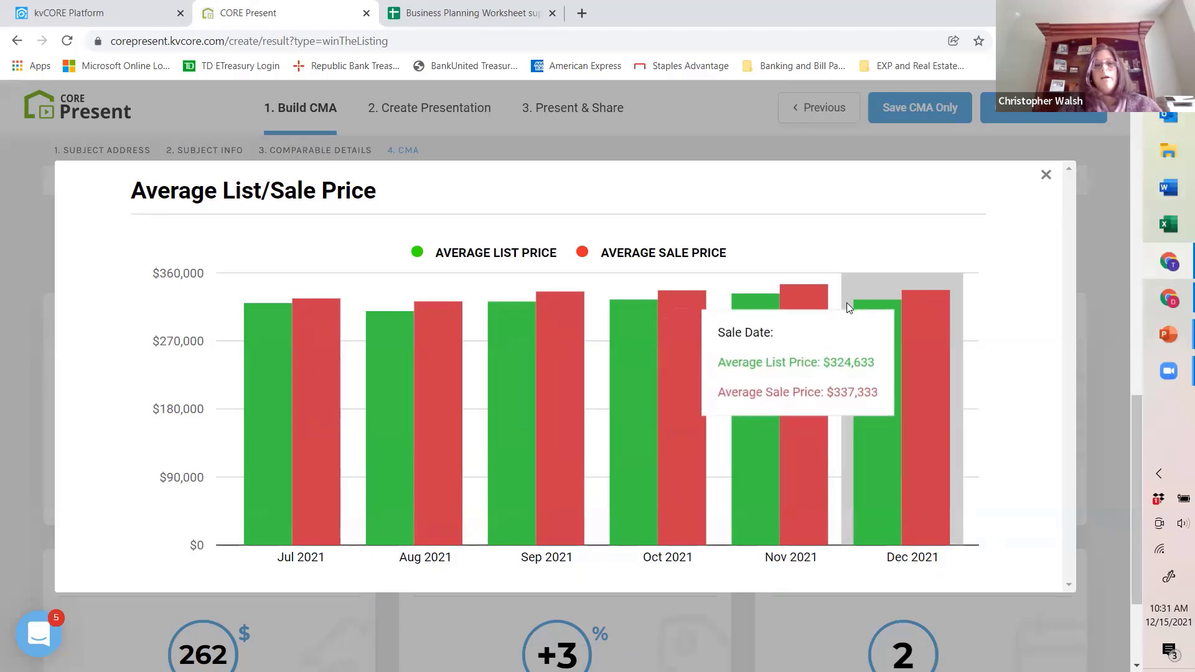
{"action": "left_click", "coordinate": [1046, 177]}
Step: Save only the CMA, without continuing to the presentation
{"action": "scroll", "coordinate": [726, 355], "scroll_direction": "down", "scroll_amount": 2}
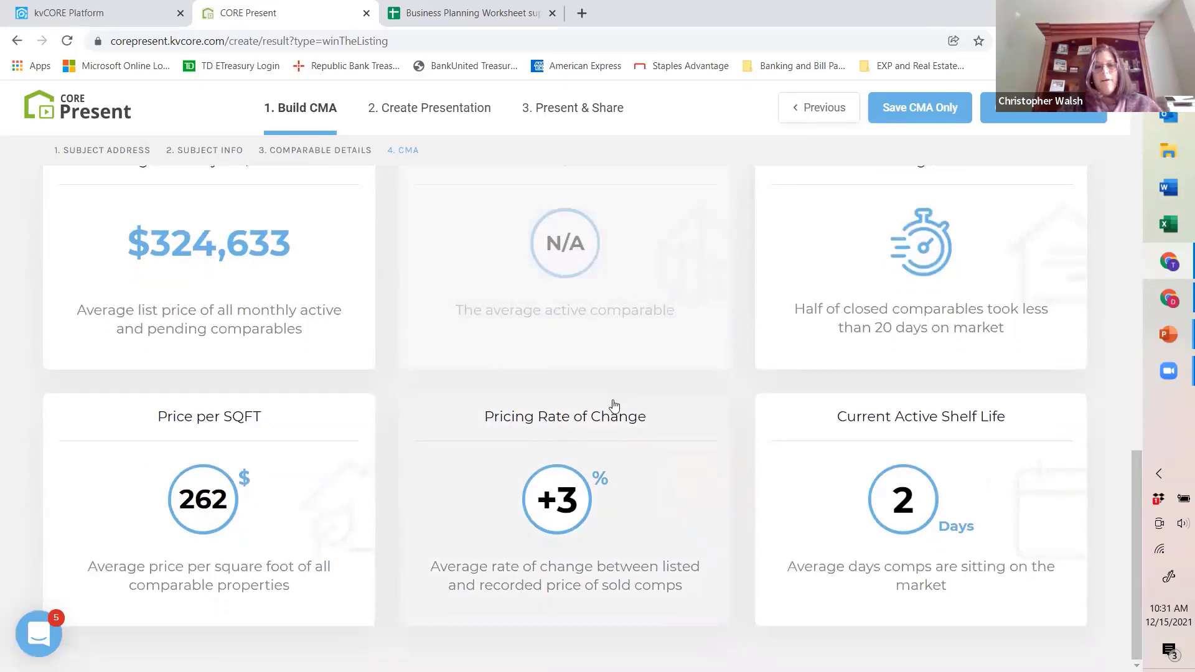
{"action": "scroll", "coordinate": [689, 422], "scroll_direction": "up", "scroll_amount": 2}
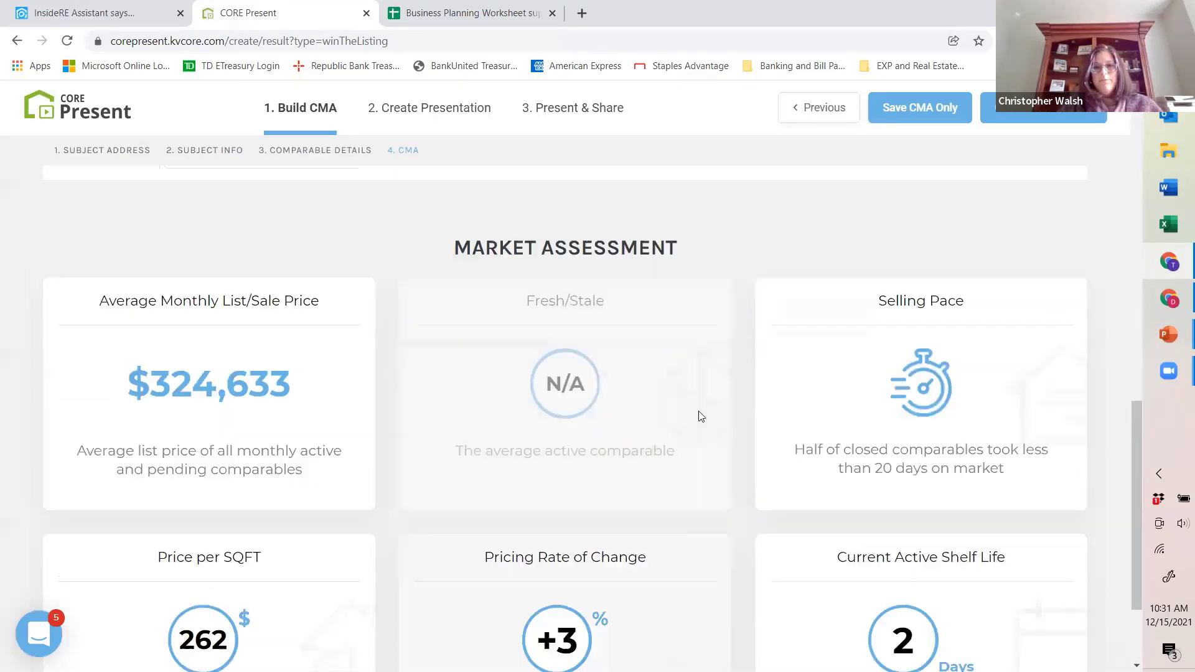
{"action": "scroll", "coordinate": [701, 414], "scroll_direction": "up", "scroll_amount": 8}
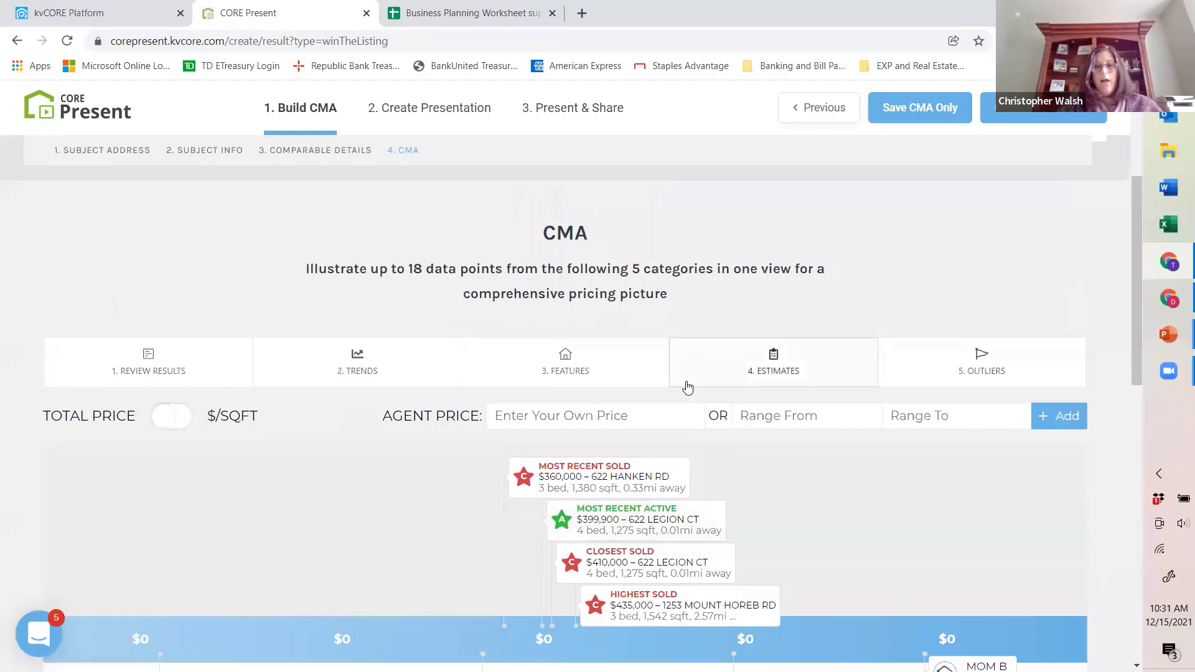
{"action": "scroll", "coordinate": [687, 387], "scroll_direction": "up", "scroll_amount": 3}
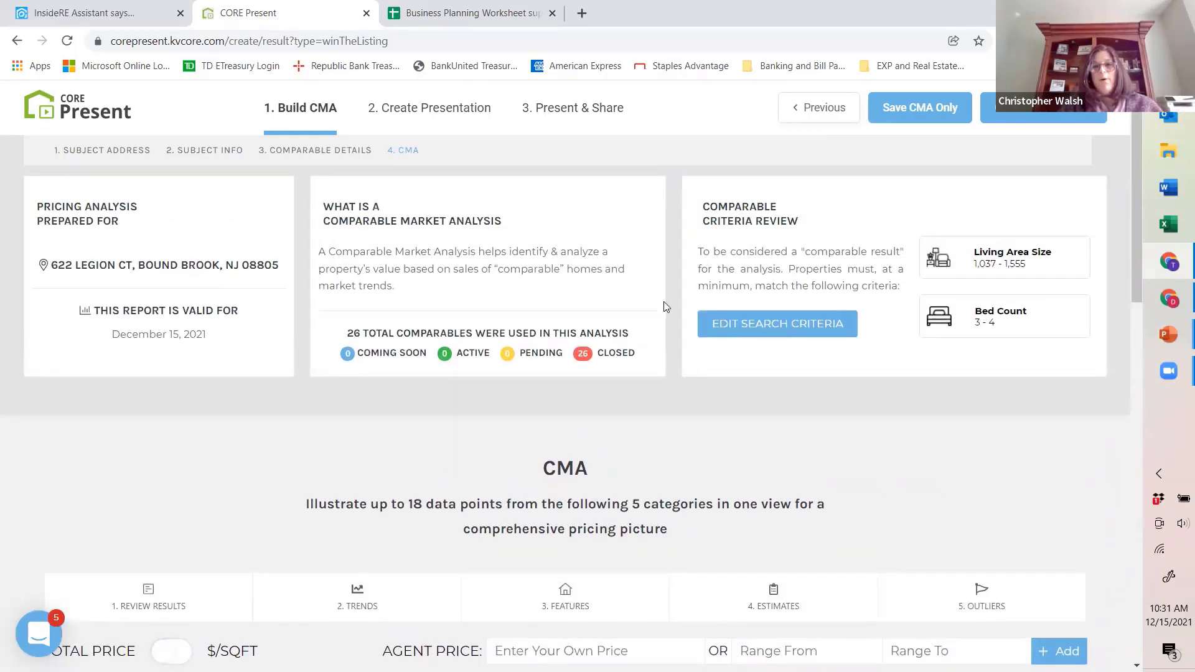
{"action": "left_click", "coordinate": [918, 109]}
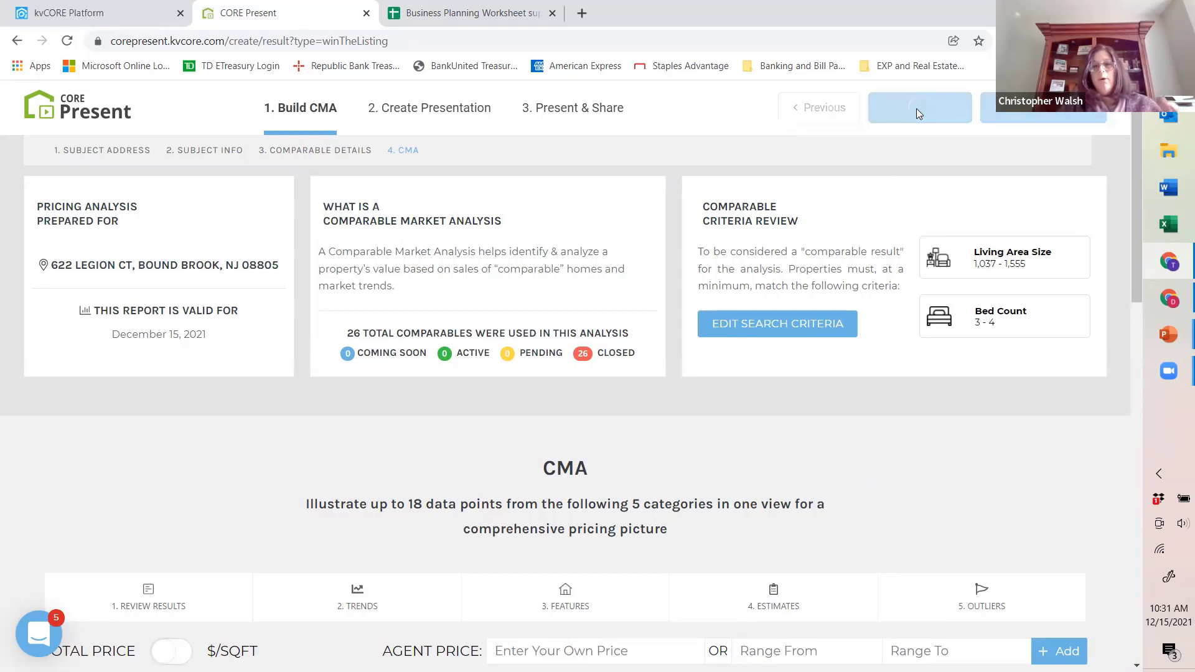
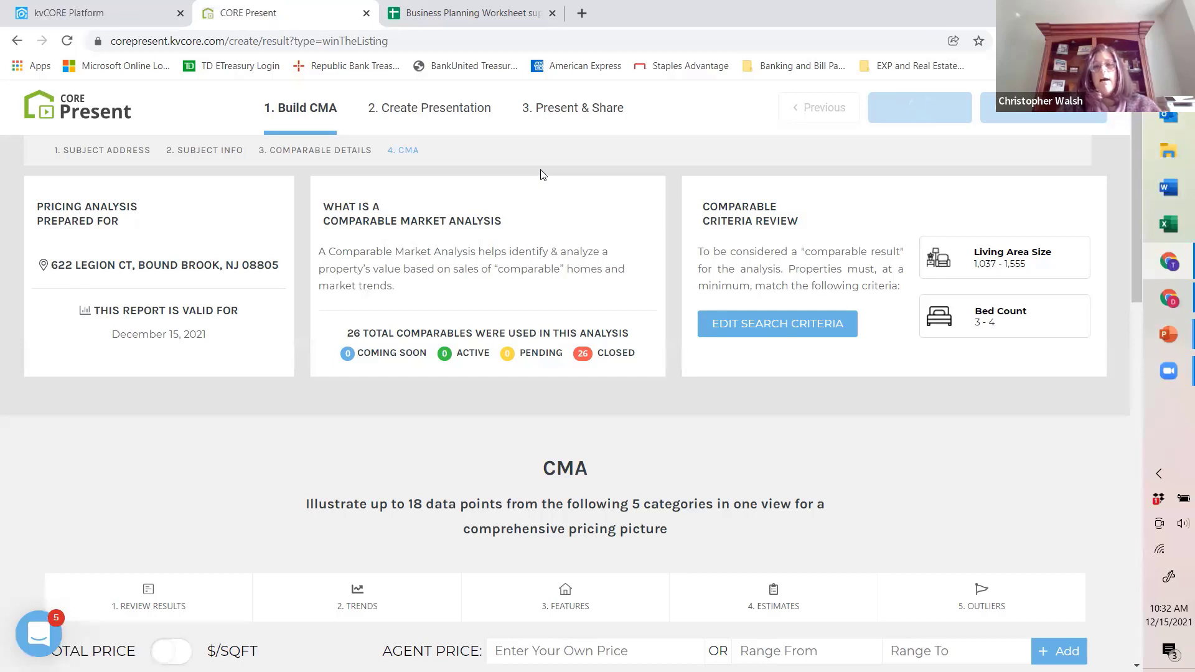
Step: Attach the existing client to the CMA, save the report and acknowledge the save
{"action": "left_click", "coordinate": [120, 12]}
{"action": "left_click", "coordinate": [313, 428]}
{"action": "left_click", "coordinate": [278, 18]}
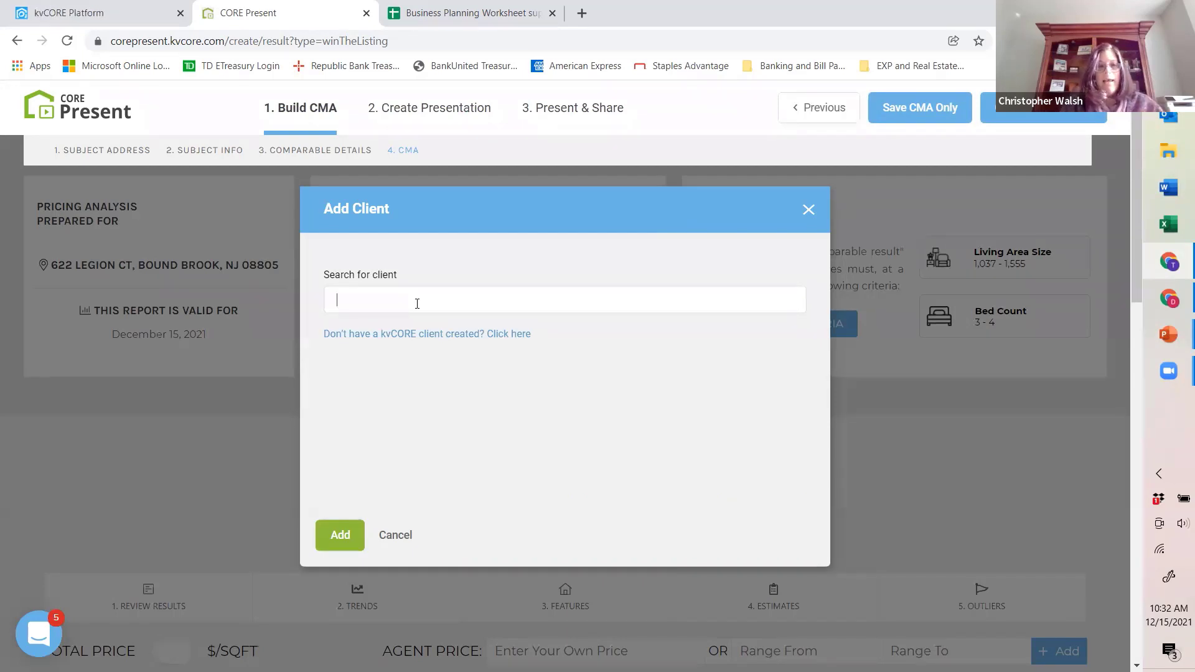
{"action": "type", "text": "Deanna"}
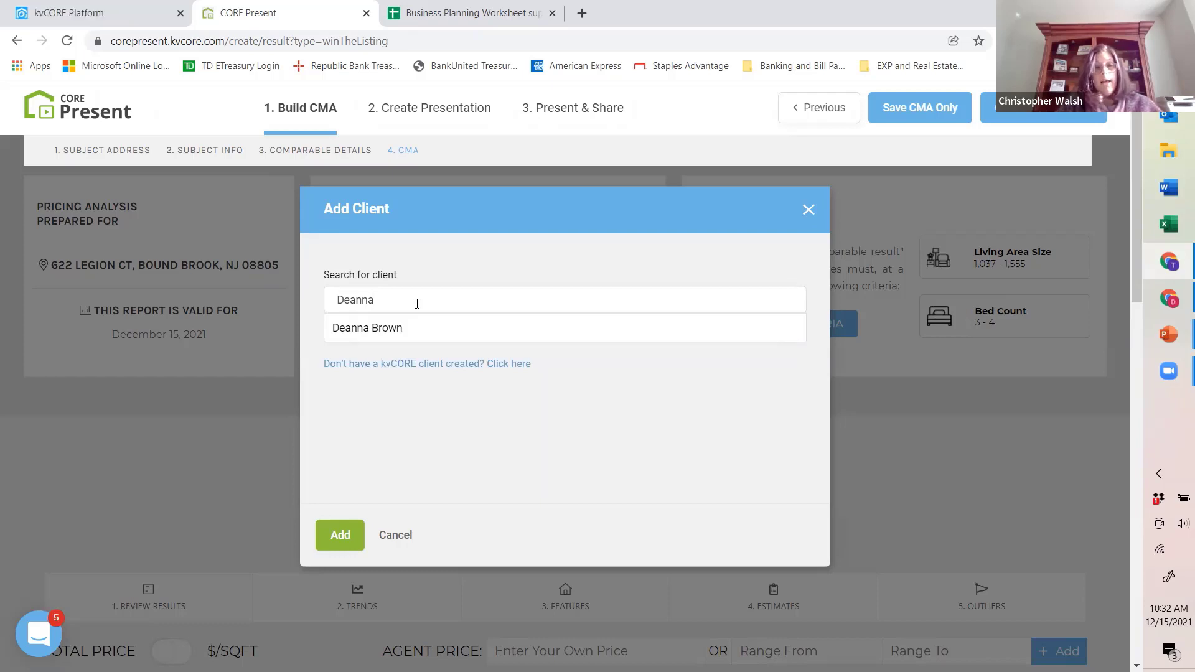
{"action": "left_click", "coordinate": [386, 330]}
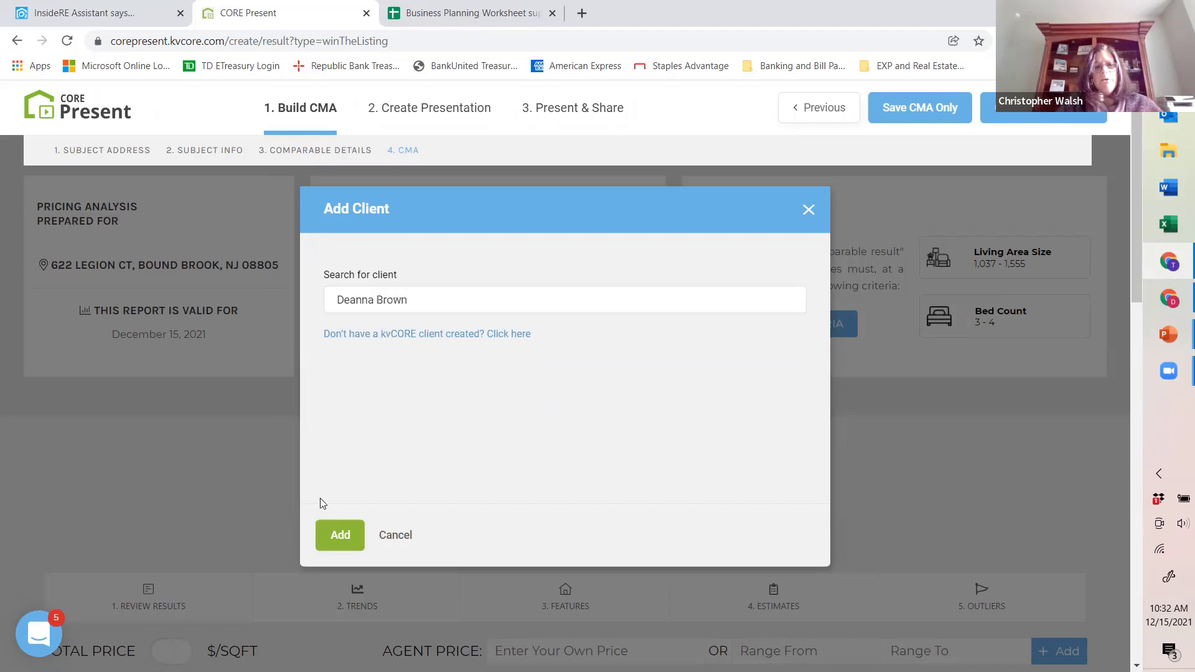
{"action": "left_click", "coordinate": [333, 539]}
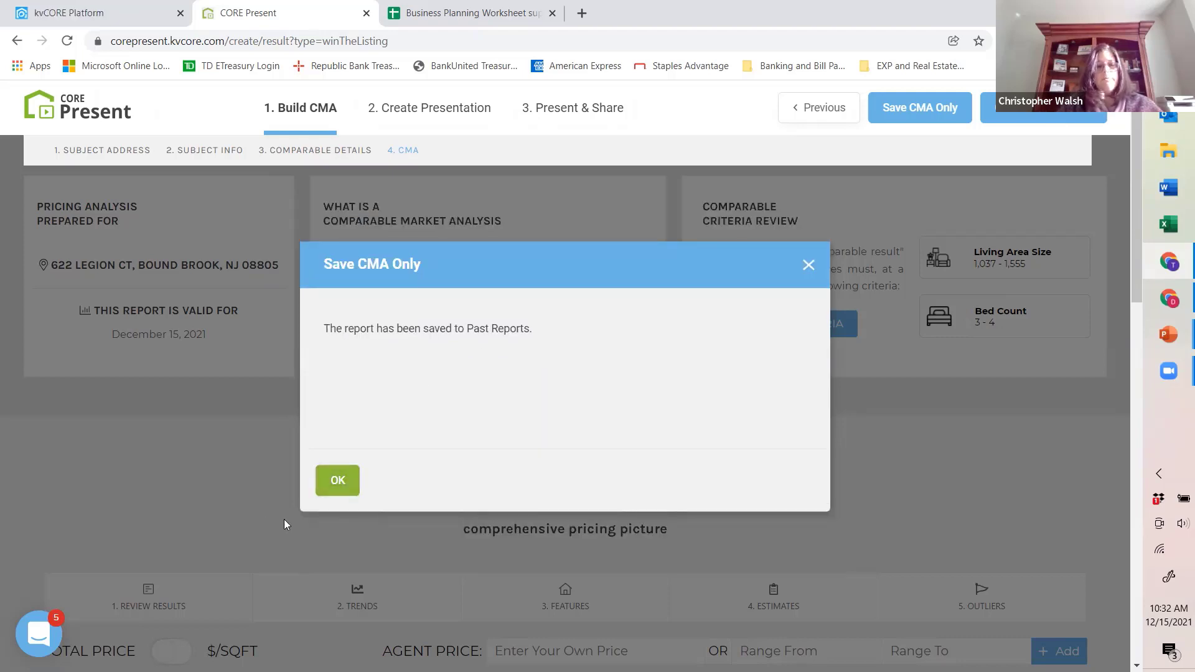
{"action": "left_click", "coordinate": [336, 481]}
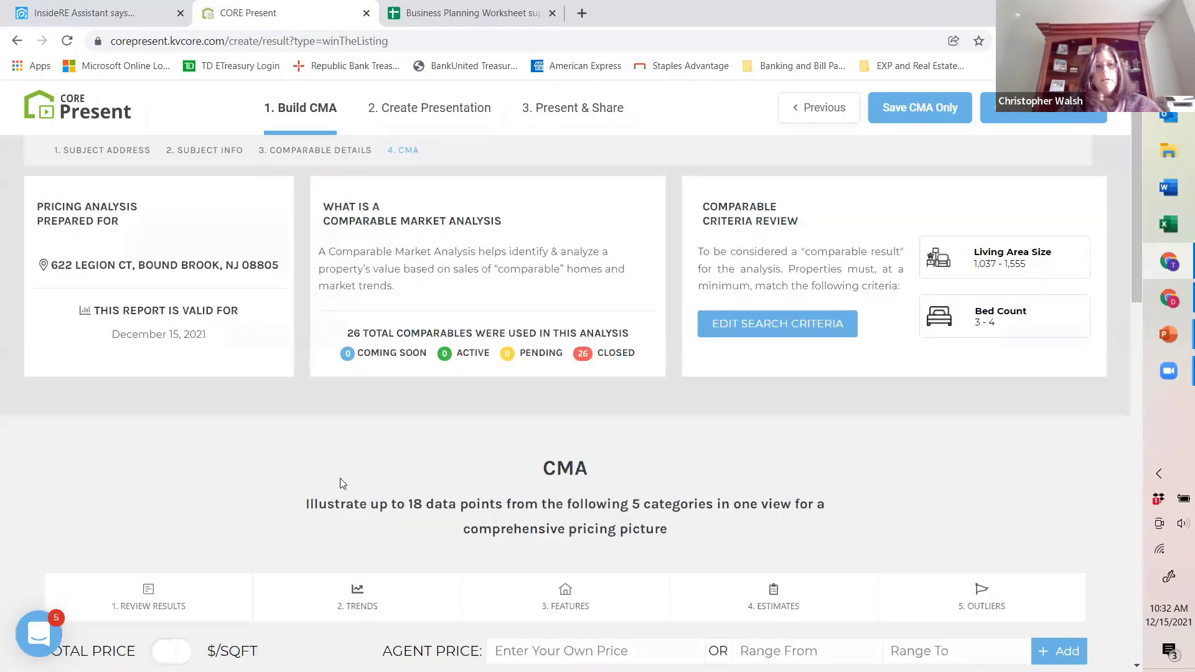
Step: Return to the CORE Present home page and look over its create options and the list of past presentations
{"action": "left_click", "coordinate": [73, 109]}
{"action": "scroll", "coordinate": [321, 243], "scroll_direction": "down", "scroll_amount": 2}
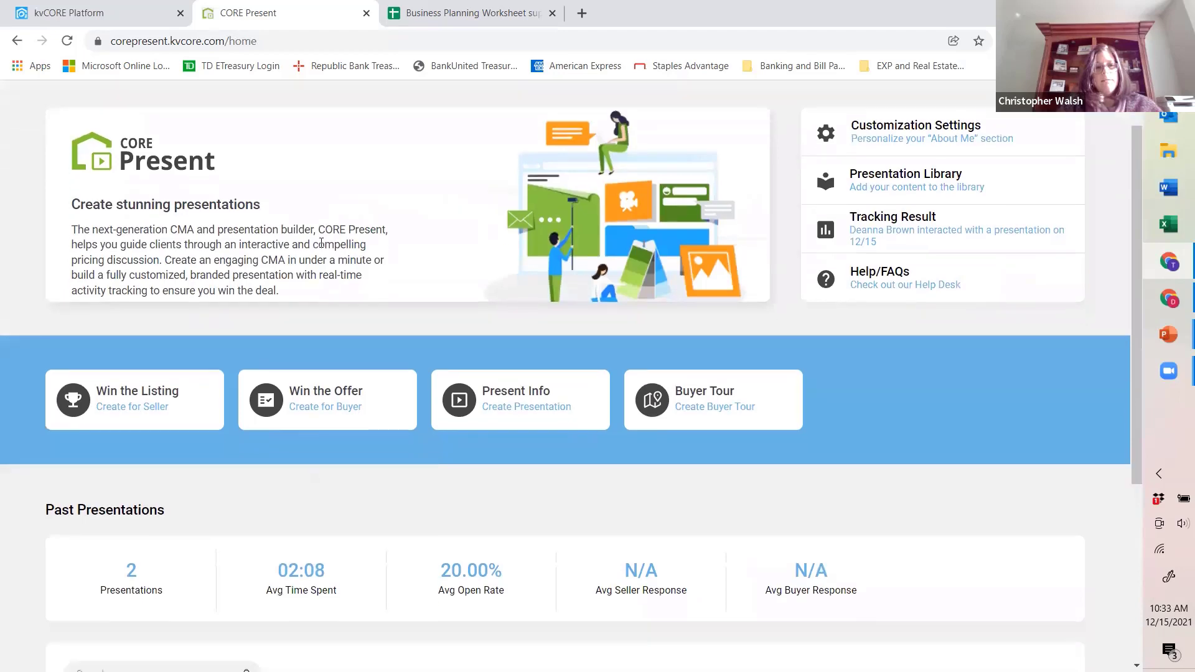
{"action": "scroll", "coordinate": [316, 244], "scroll_direction": "down", "scroll_amount": 5}
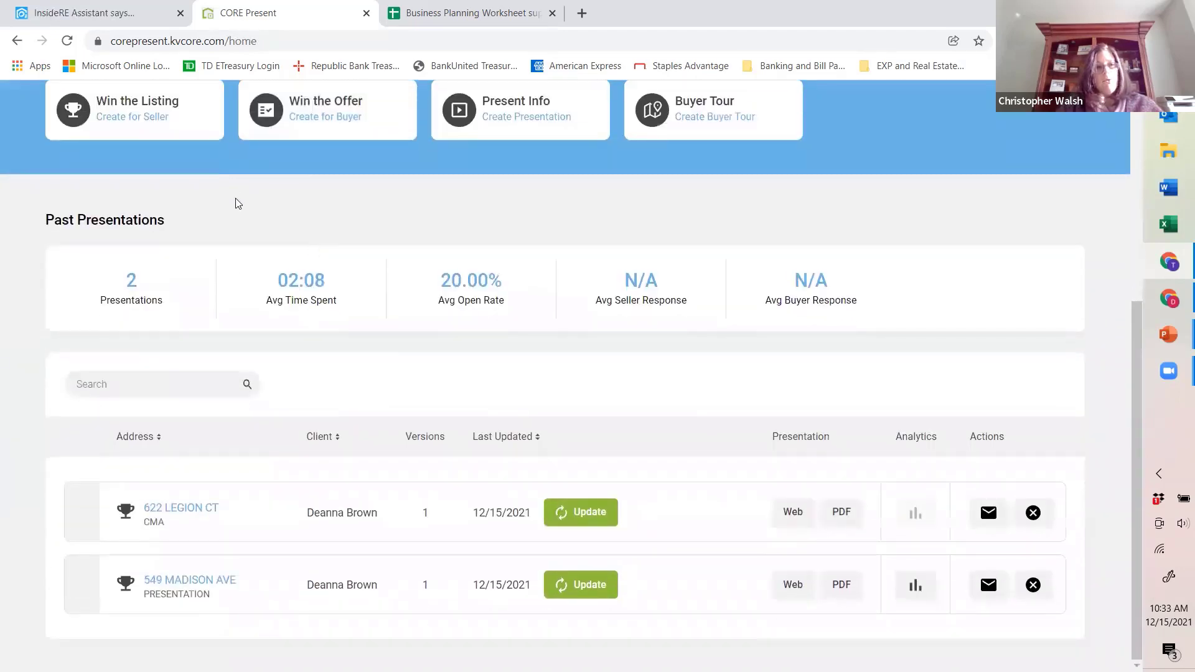
{"action": "scroll", "coordinate": [175, 214], "scroll_direction": "up", "scroll_amount": 4}
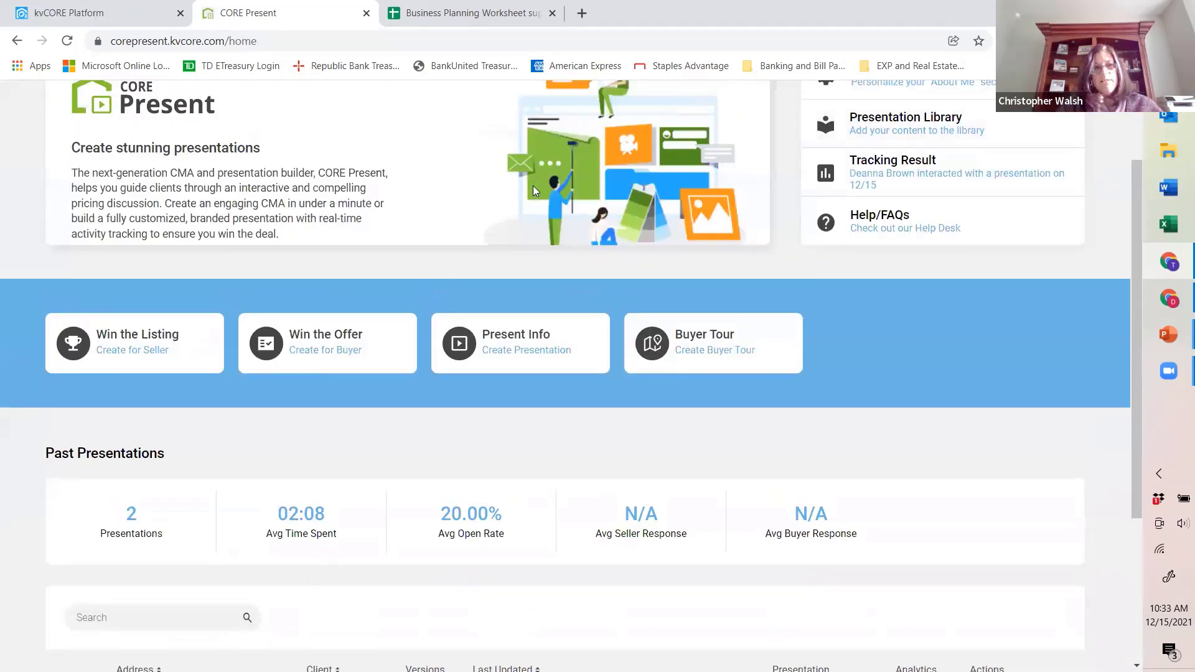
{"action": "scroll", "coordinate": [534, 187], "scroll_direction": "up", "scroll_amount": 2}
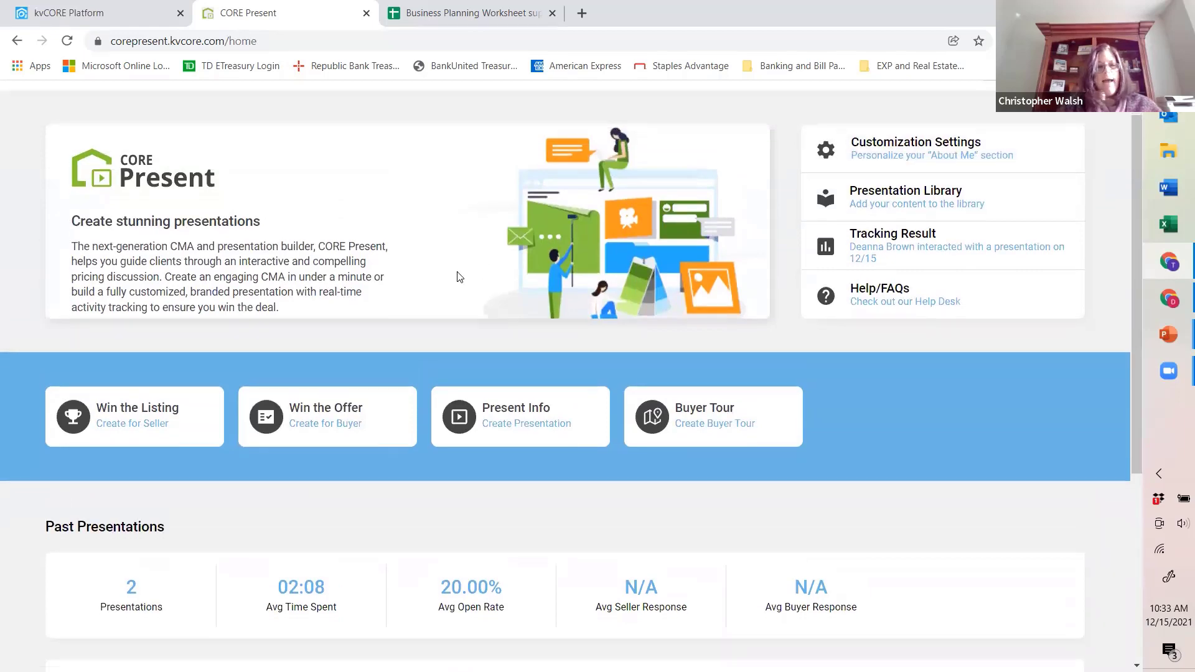
{"action": "scroll", "coordinate": [459, 277], "scroll_direction": "down", "scroll_amount": 5}
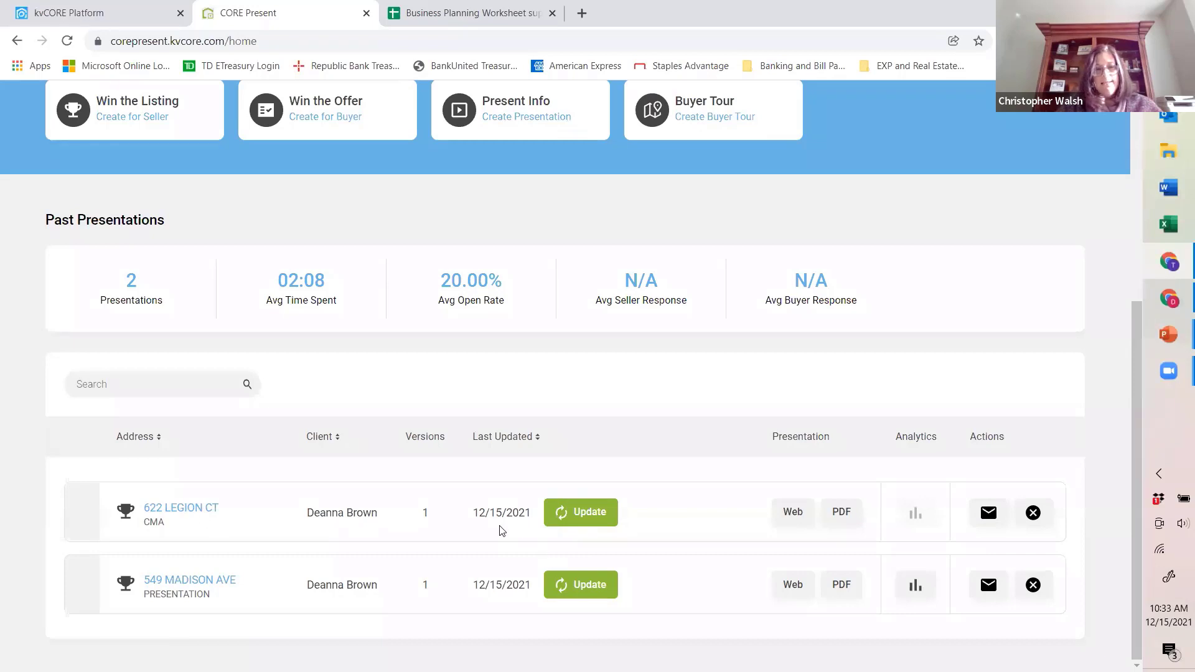
Step: Start an email share of the newly saved CMA, with "CMA on" plus the property's street address as the subject
{"action": "left_click", "coordinate": [994, 515]}
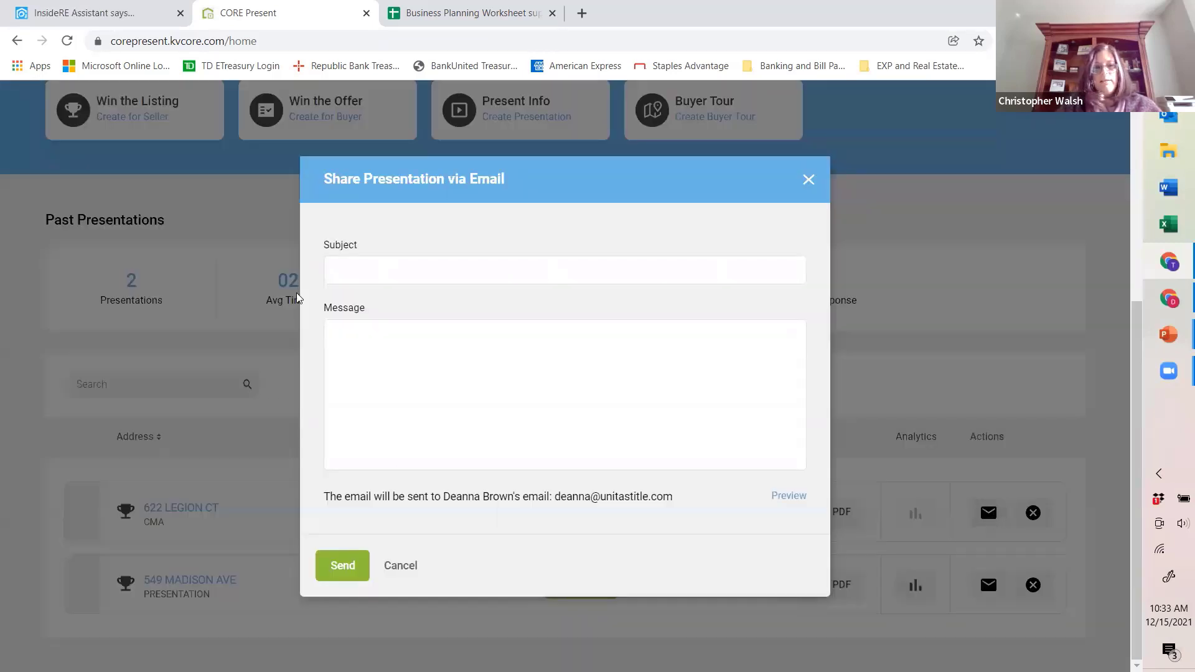
{"action": "left_click", "coordinate": [367, 274]}
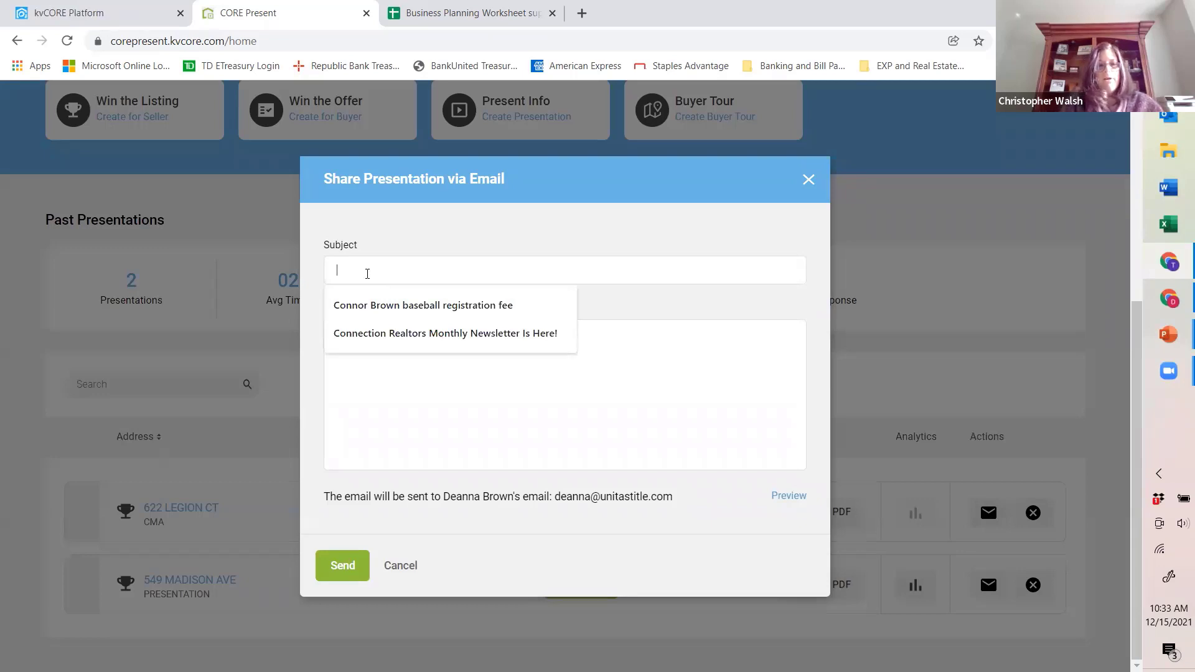
{"action": "type", "text": "CM"}
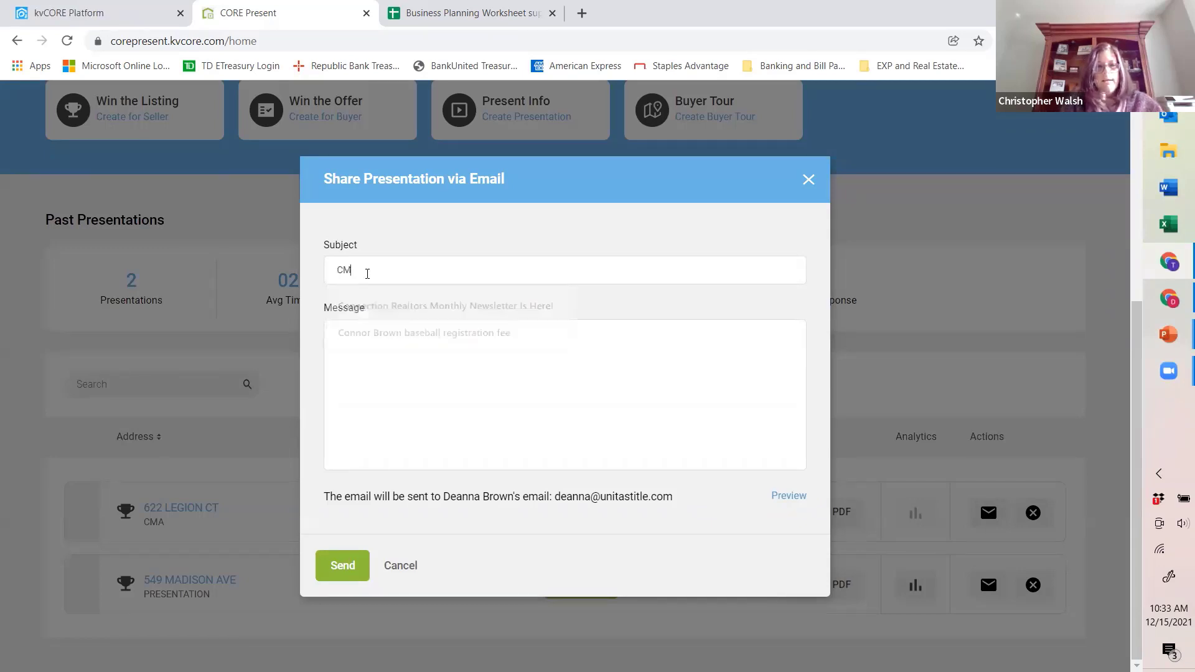
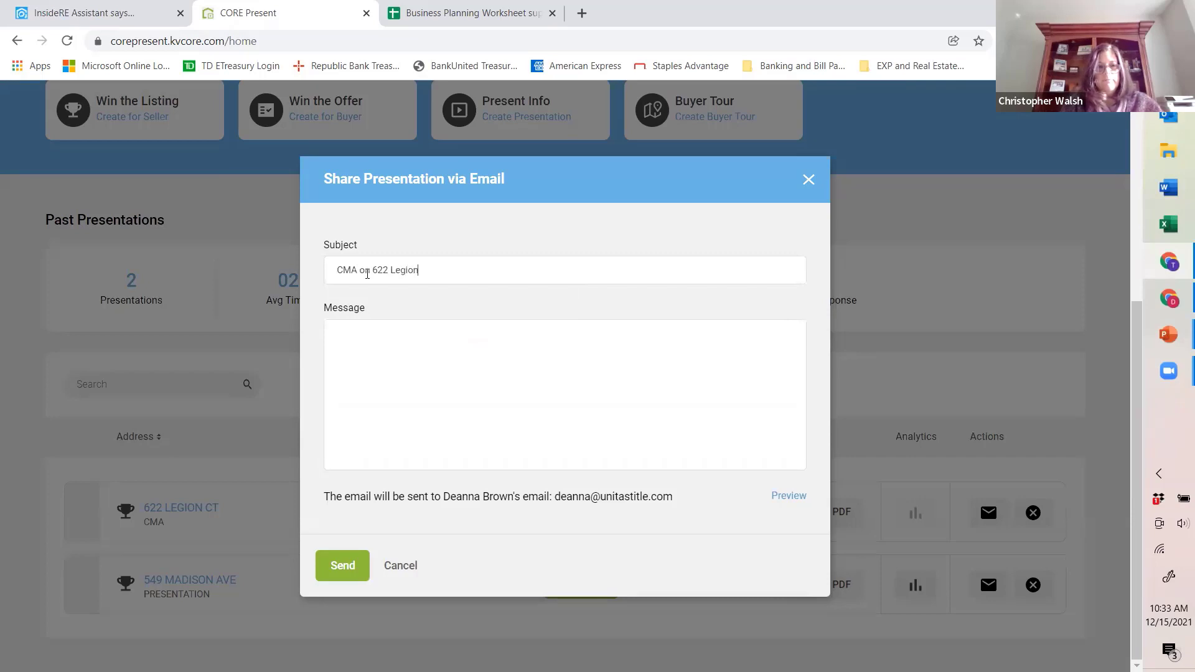
{"action": "key", "text": "Tab"}
Step: Write the message "Looking forward to hearing your feedback on this!", preview the email and send it to the client
{"action": "type", "text": "L"}
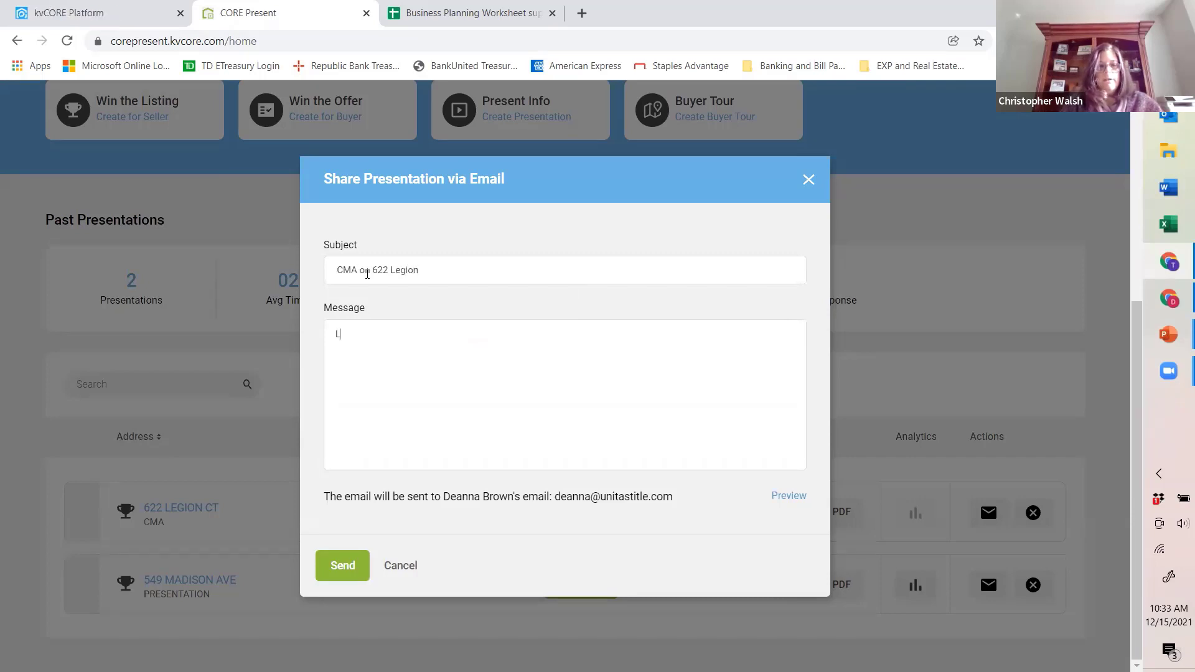
{"action": "type", "text": "ooking forward"}
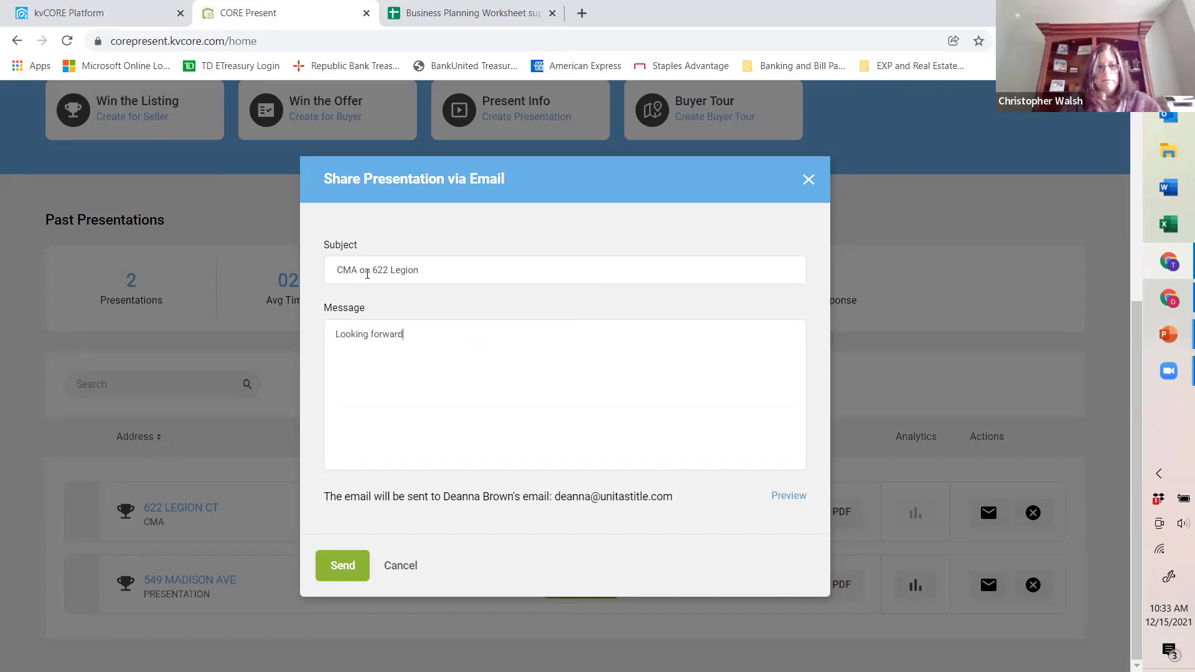
{"action": "type", "text": " to discusion"}
{"action": "key", "text": "BackSpace"}
{"action": "key", "text": "BackSpace"}
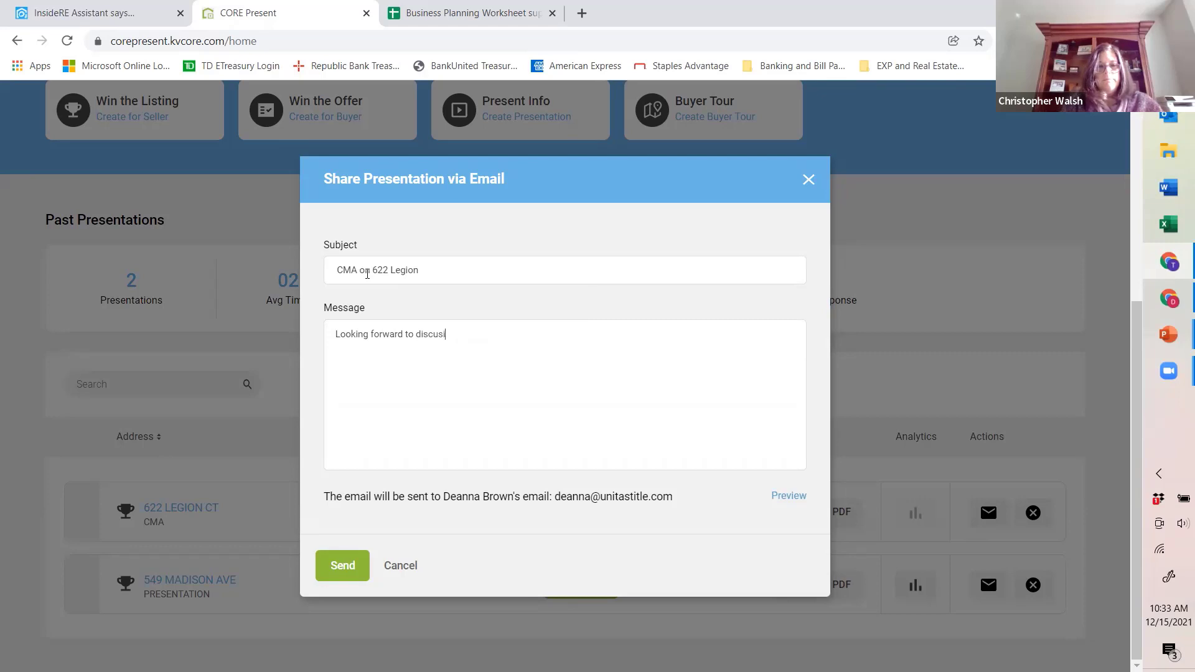
{"action": "key", "text": "BackSpace"}
{"action": "type", "text": "sin"}
{"action": "key", "text": "BackSpace"}
{"action": "key", "text": "BackSpace"}
{"action": "key", "text": "BackSpace"}
{"action": "key", "text": "BackSpace"}
{"action": "key", "text": "BackSpace"}
{"action": "key", "text": "BackSpace"}
{"action": "key", "text": "BackSpace"}
{"action": "key", "text": "BackSpace"}
{"action": "key", "text": "BackSpace"}
{"action": "type", "text": "he"}
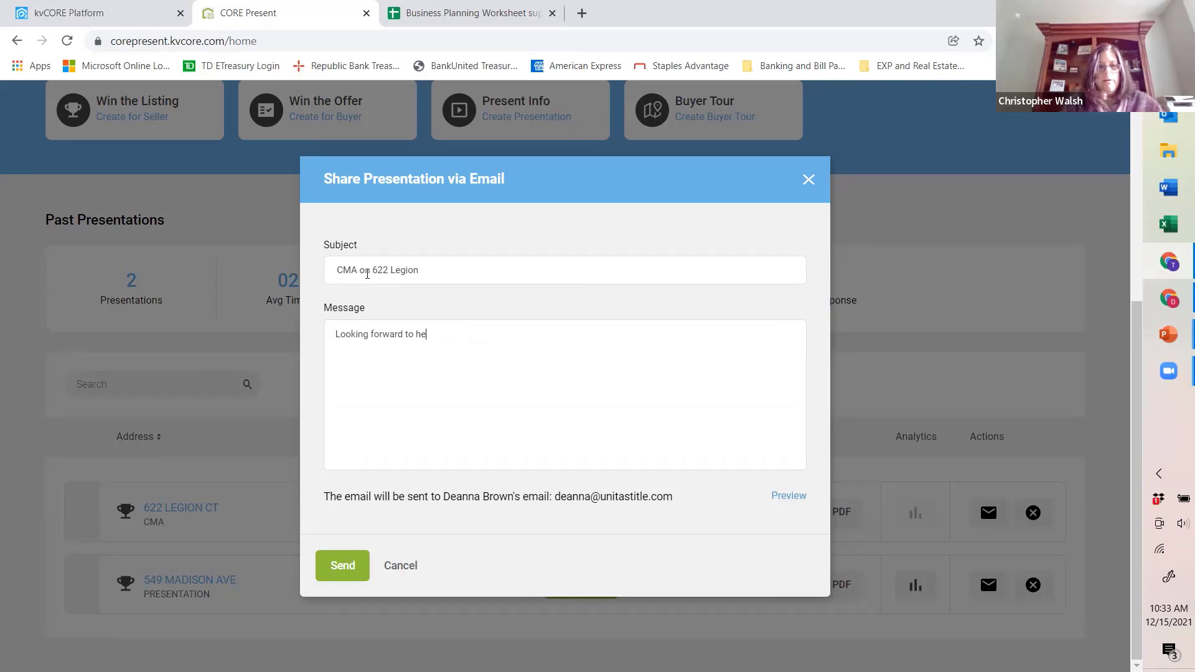
{"action": "type", "text": "aring you"}
{"action": "key", "text": "BackSpace"}
{"action": "key", "text": "BackSpace"}
{"action": "key", "text": "BackSpace"}
{"action": "key", "text": "BackSpace"}
{"action": "type", "text": "your feedback on this!"}
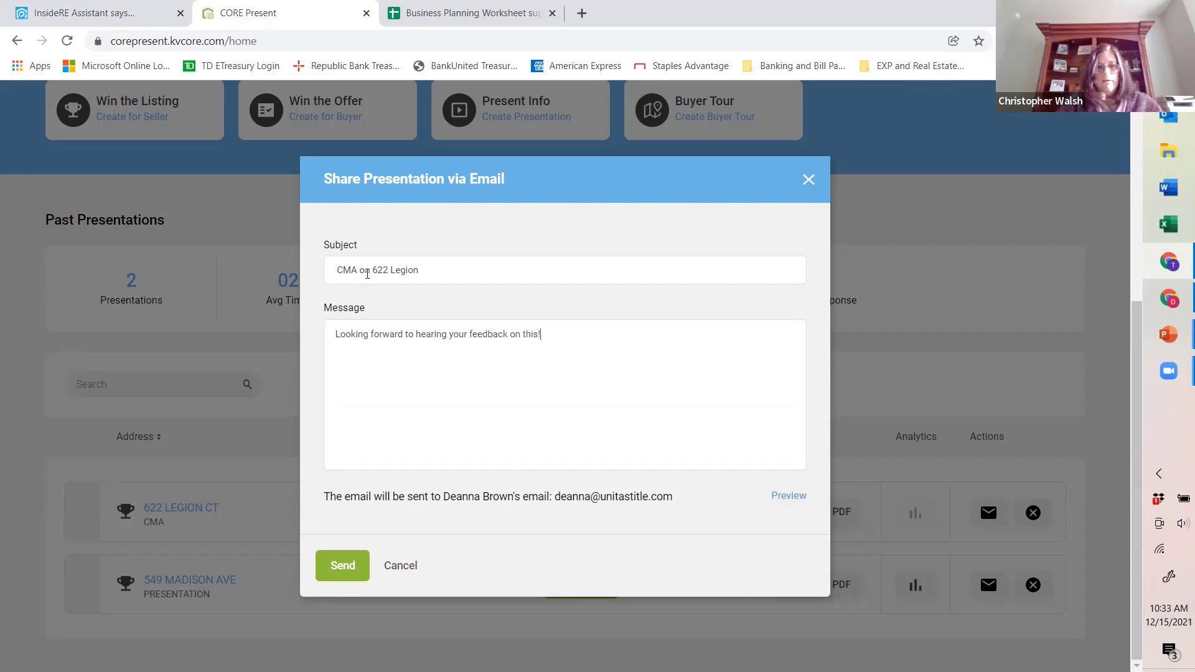
{"action": "left_click", "coordinate": [781, 498]}
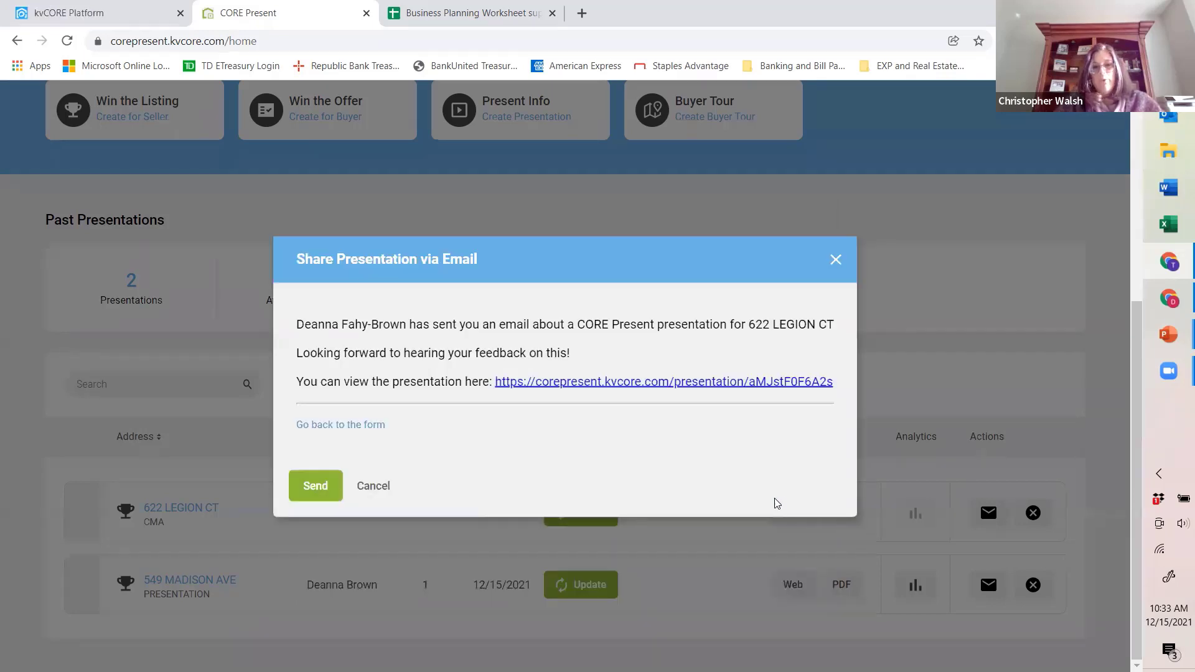
{"action": "left_click", "coordinate": [317, 489]}
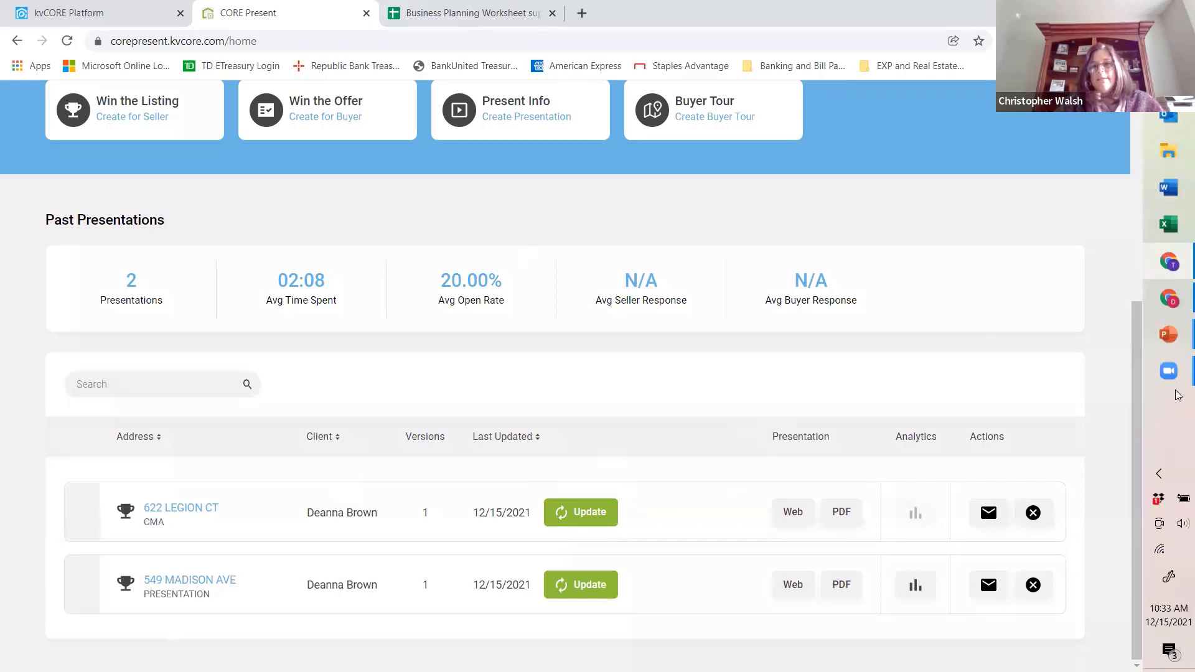
Step: Switch to Outlook, open the received CMA email from Junk Email and follow its presentation link
{"action": "left_click", "coordinate": [1156, 302]}
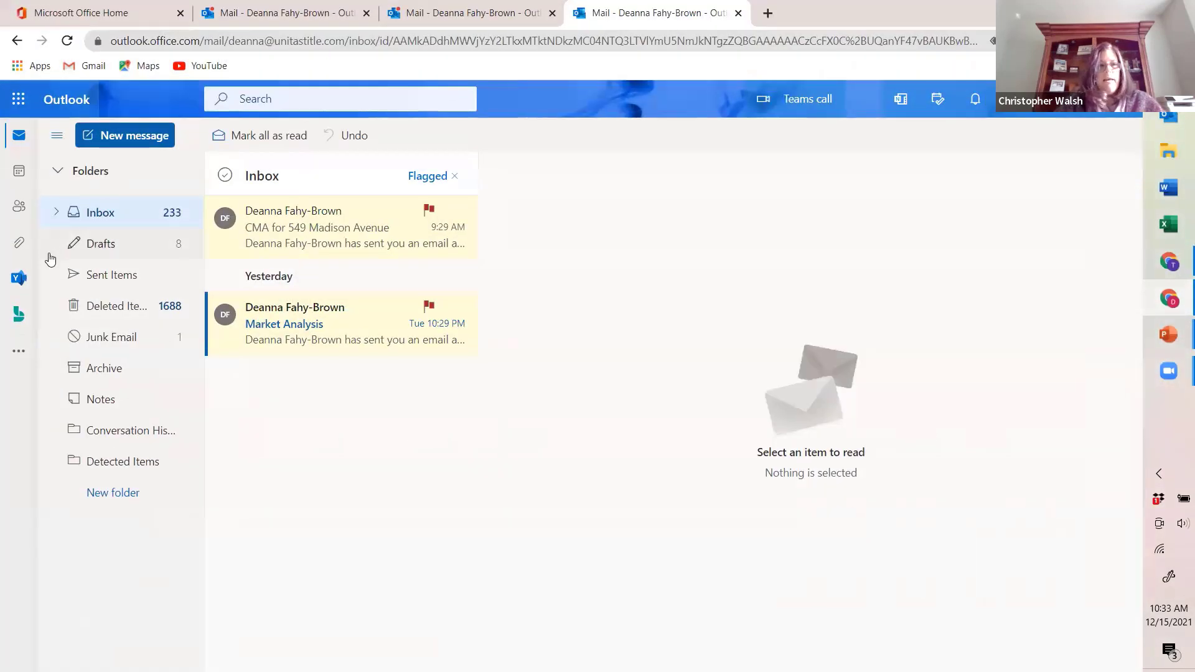
{"action": "left_click", "coordinate": [139, 347]}
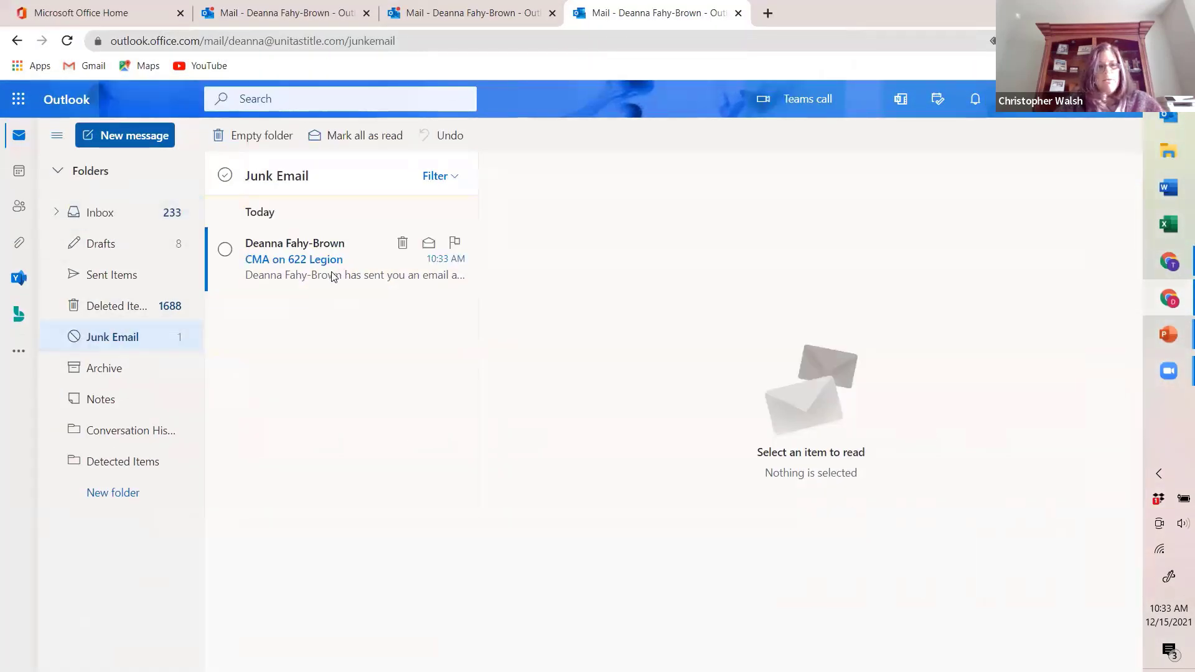
{"action": "left_click", "coordinate": [333, 276]}
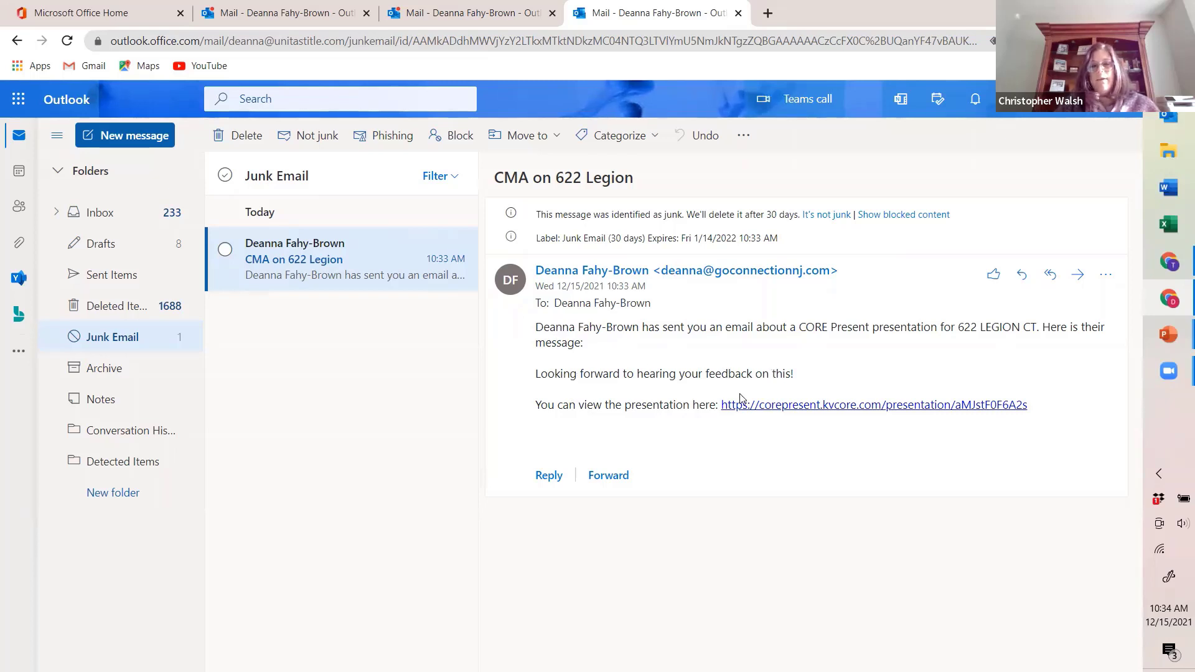
{"action": "left_click", "coordinate": [864, 411]}
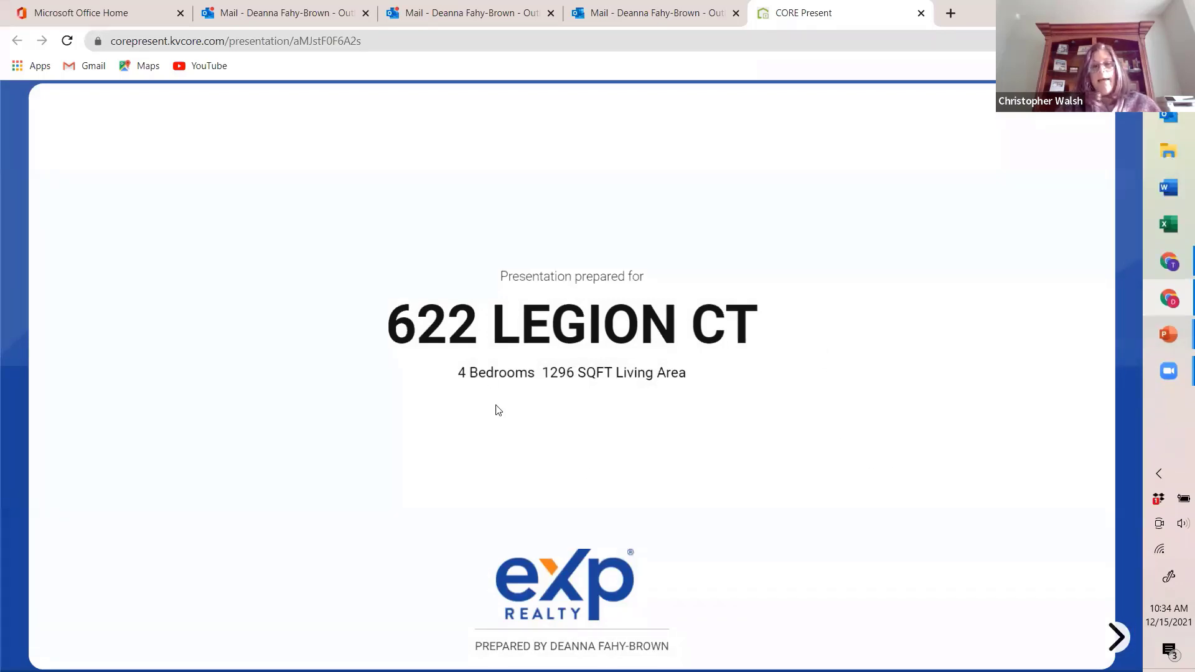
Step: Go to the presentation's comparable map page and inspect the sale details of three comparables near the subject property
{"action": "left_click", "coordinate": [1117, 638]}
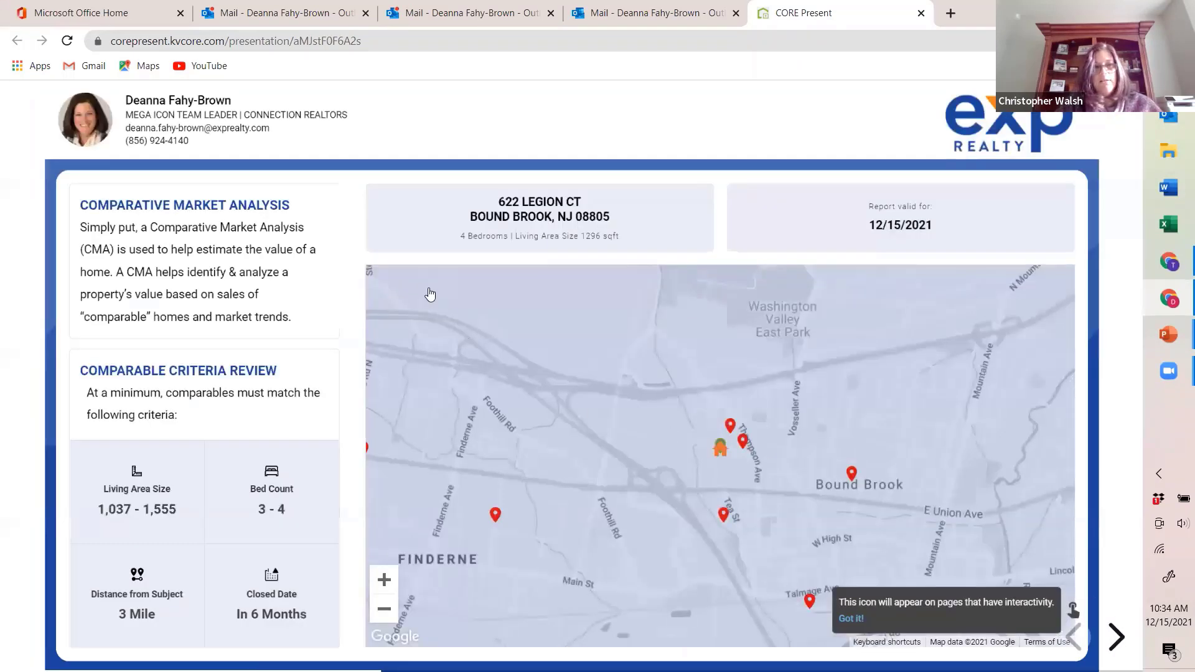
{"action": "left_click", "coordinate": [745, 444]}
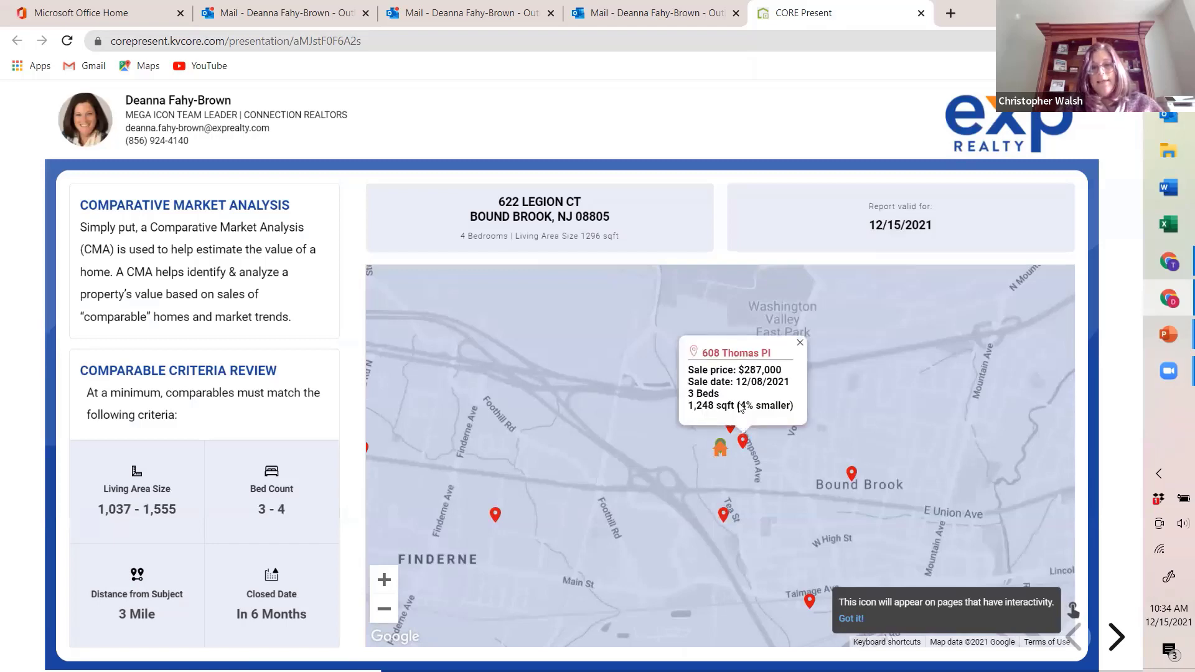
{"action": "left_click", "coordinate": [851, 473]}
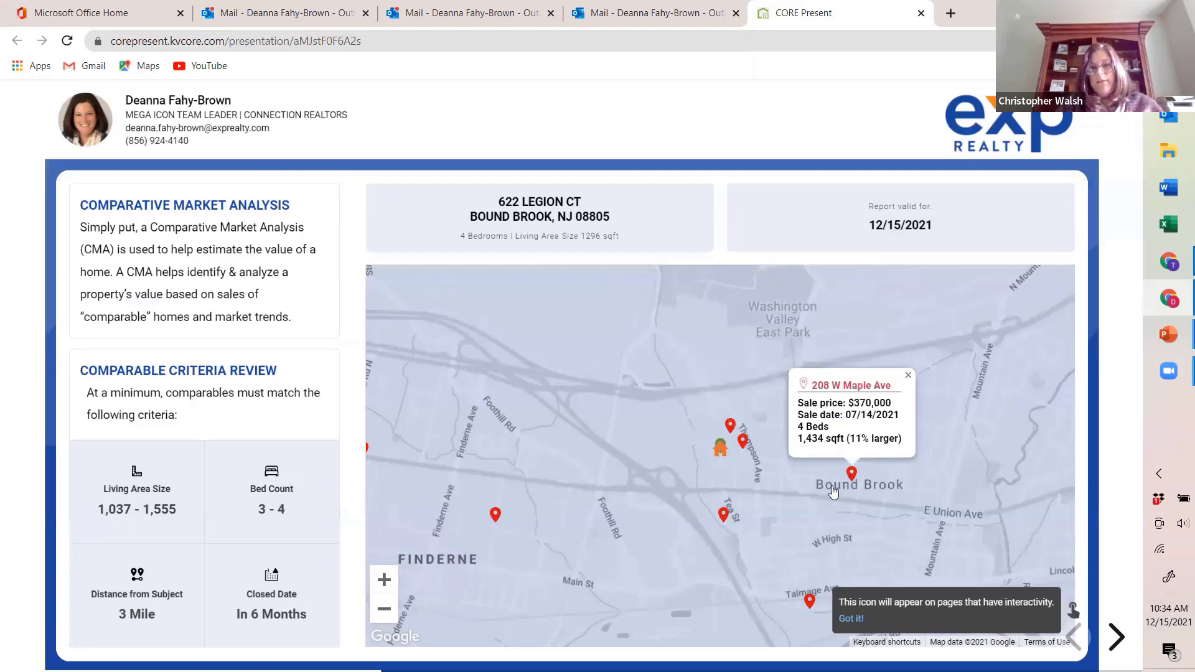
{"action": "scroll", "coordinate": [831, 492], "scroll_direction": "down", "scroll_amount": 2}
{"action": "scroll", "coordinate": [831, 492], "scroll_direction": "up", "scroll_amount": 2}
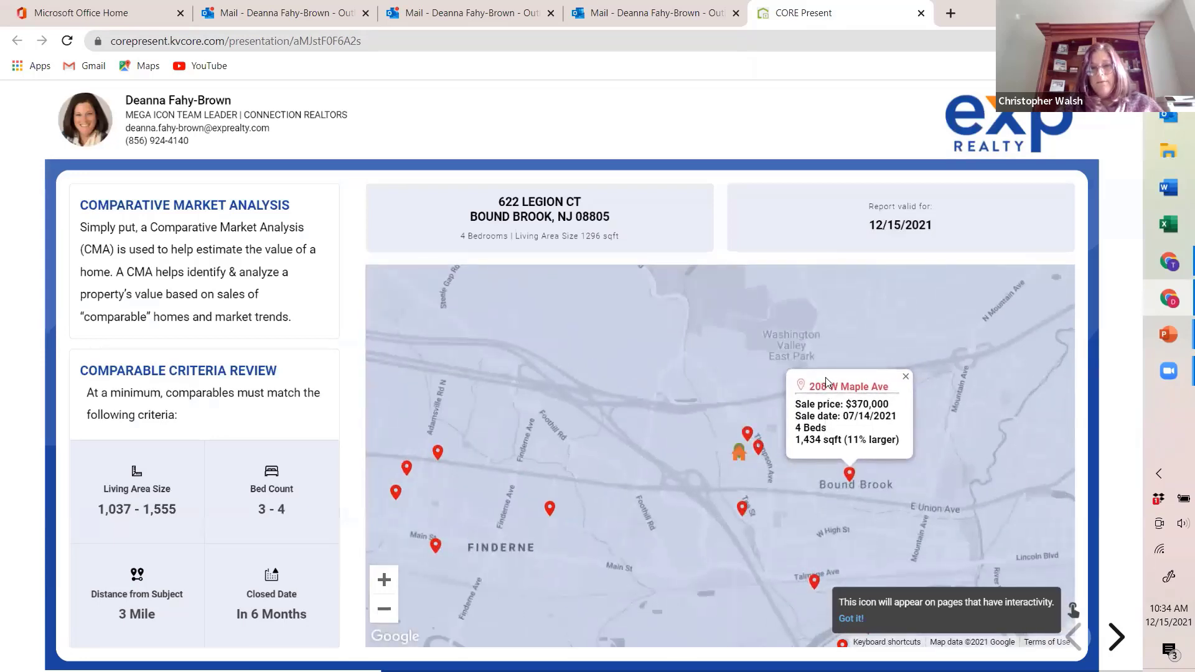
{"action": "left_click", "coordinate": [742, 508]}
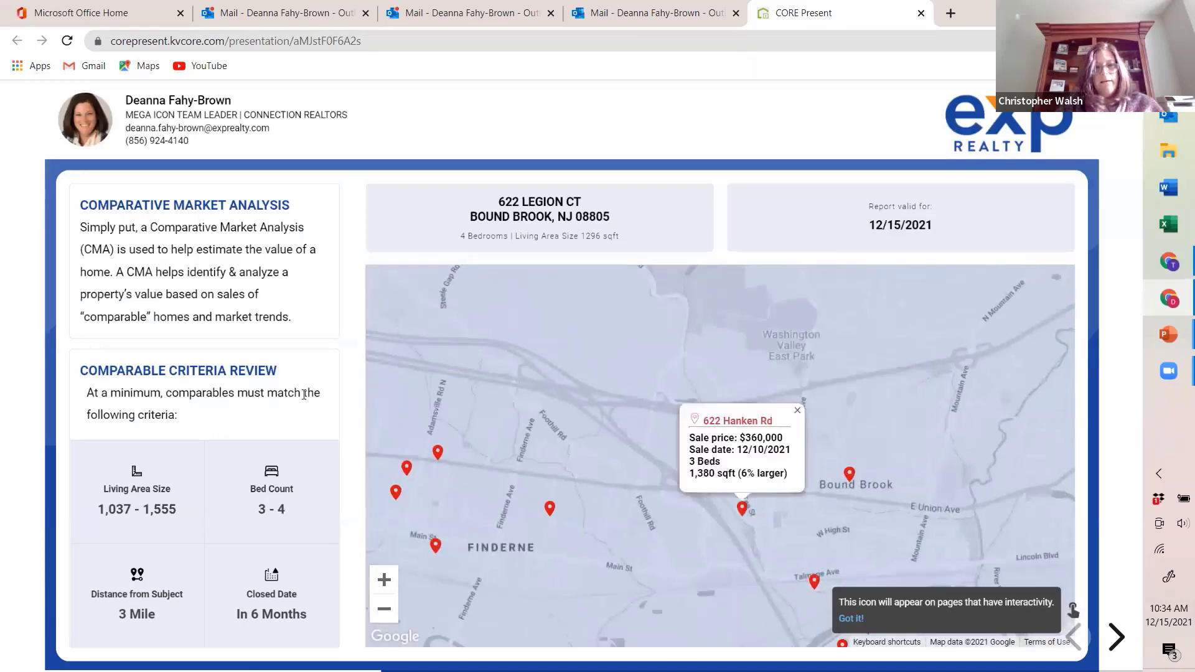
Step: Open the Most Recent Sold comparable from the pricing scale page and review the details of several other closed homes
{"action": "left_click", "coordinate": [1113, 638]}
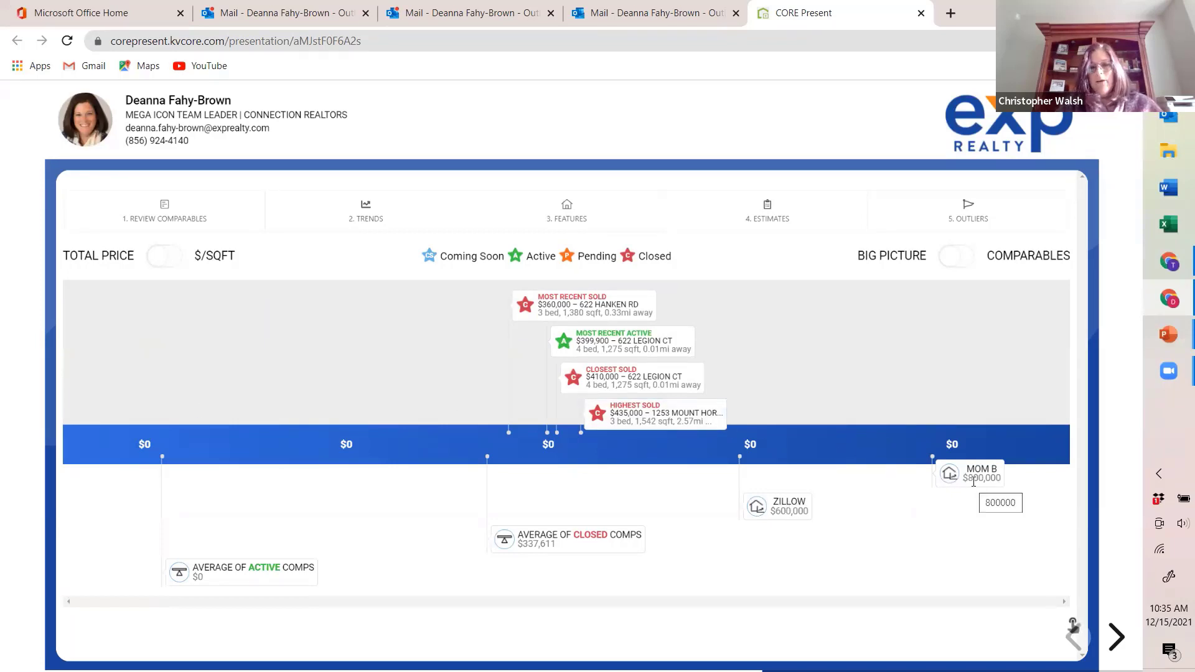
{"action": "left_click", "coordinate": [551, 306]}
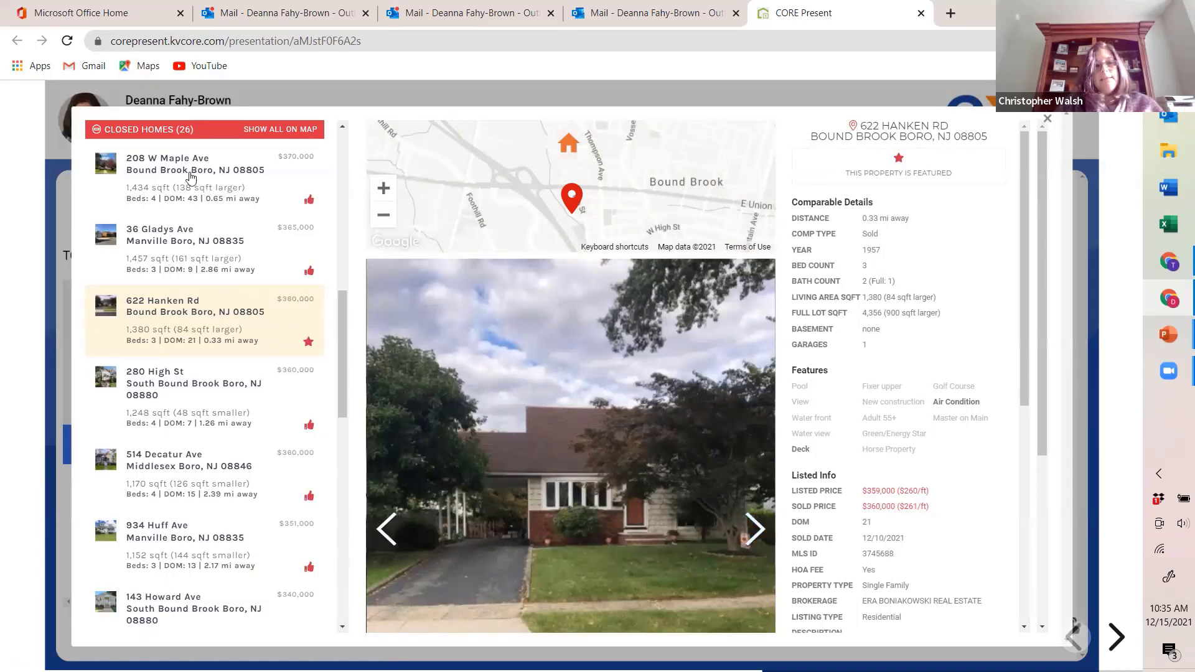
{"action": "mouse_move", "coordinate": [343, 324]}
{"action": "left_mouse_down"}
{"action": "mouse_move", "coordinate": [343, 363]}
{"action": "mouse_move", "coordinate": [338, 322]}
{"action": "left_mouse_up"}
{"action": "left_click", "coordinate": [169, 232]}
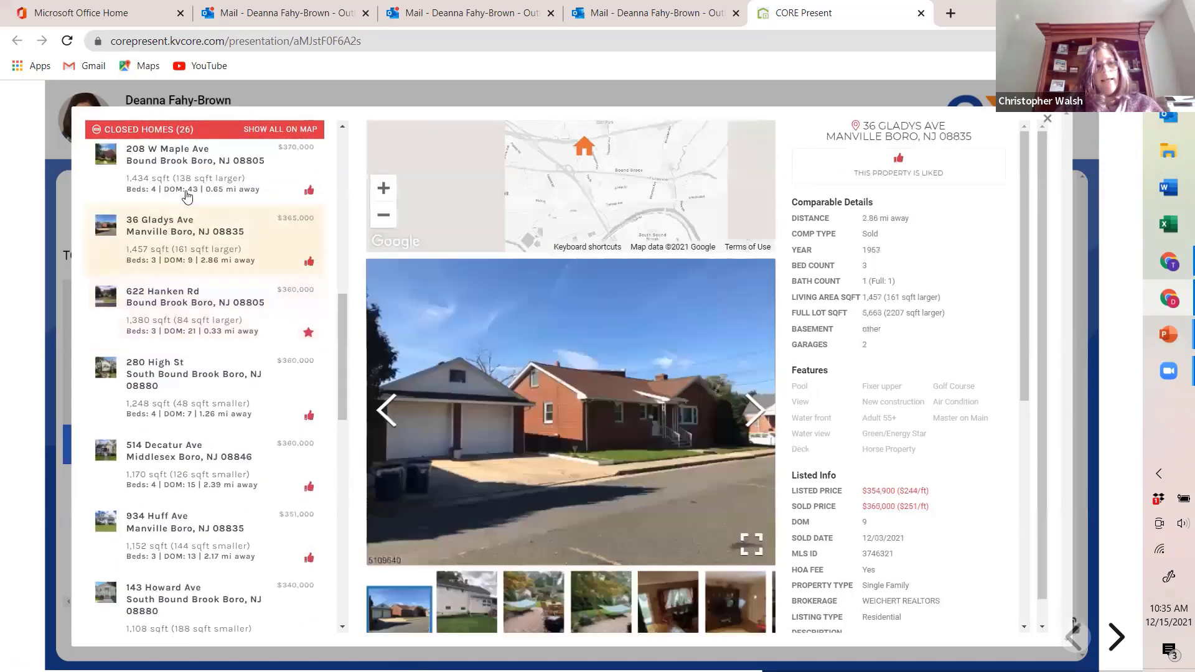
{"action": "left_click", "coordinate": [187, 197]}
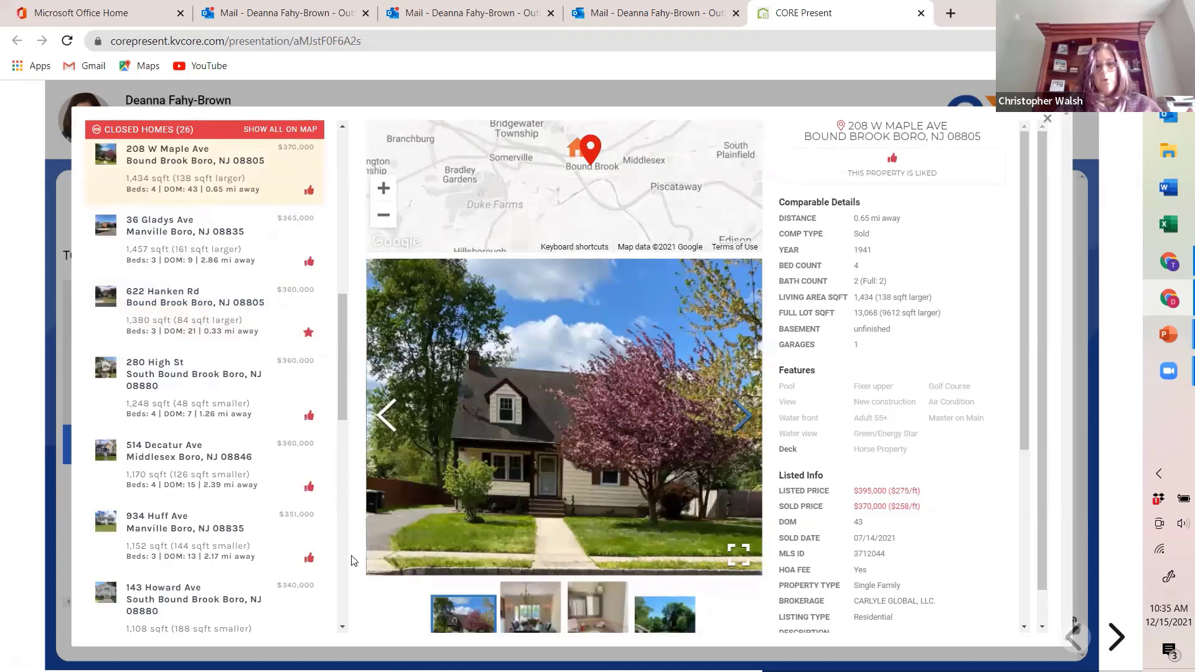
{"action": "left_click", "coordinate": [267, 482]}
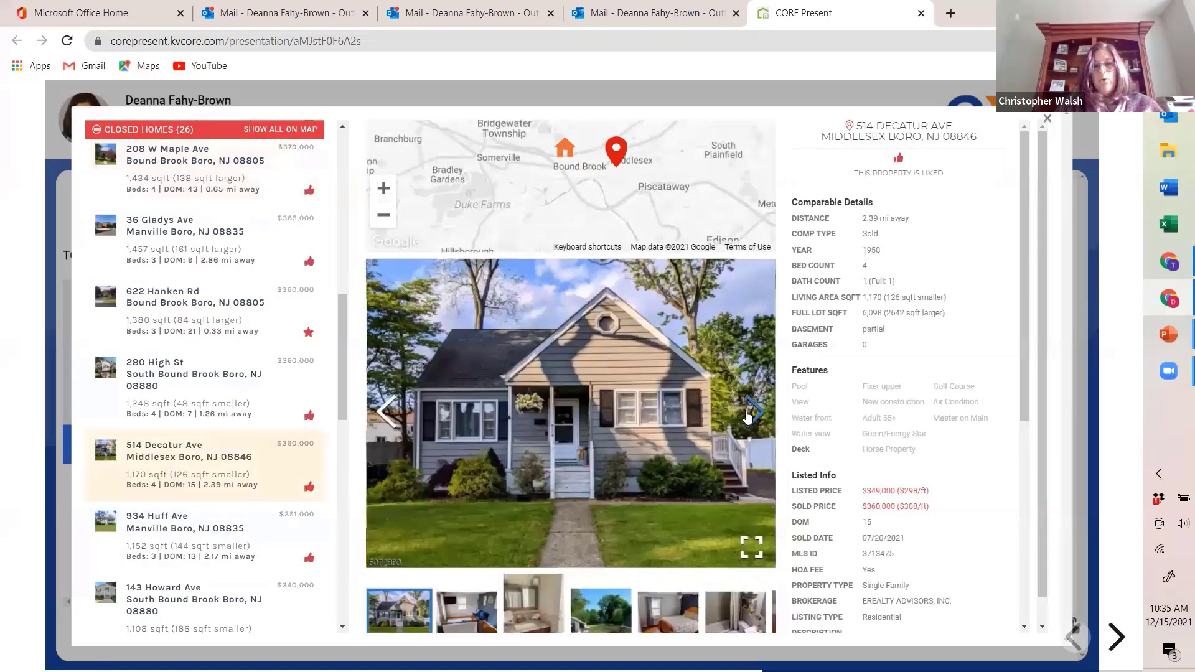
Step: Browse the open sold comparable's photos and description, and inspect the homes behind the average of closed comps
{"action": "left_click", "coordinate": [753, 411]}
{"action": "left_click", "coordinate": [753, 411]}
{"action": "left_click", "coordinate": [754, 410]}
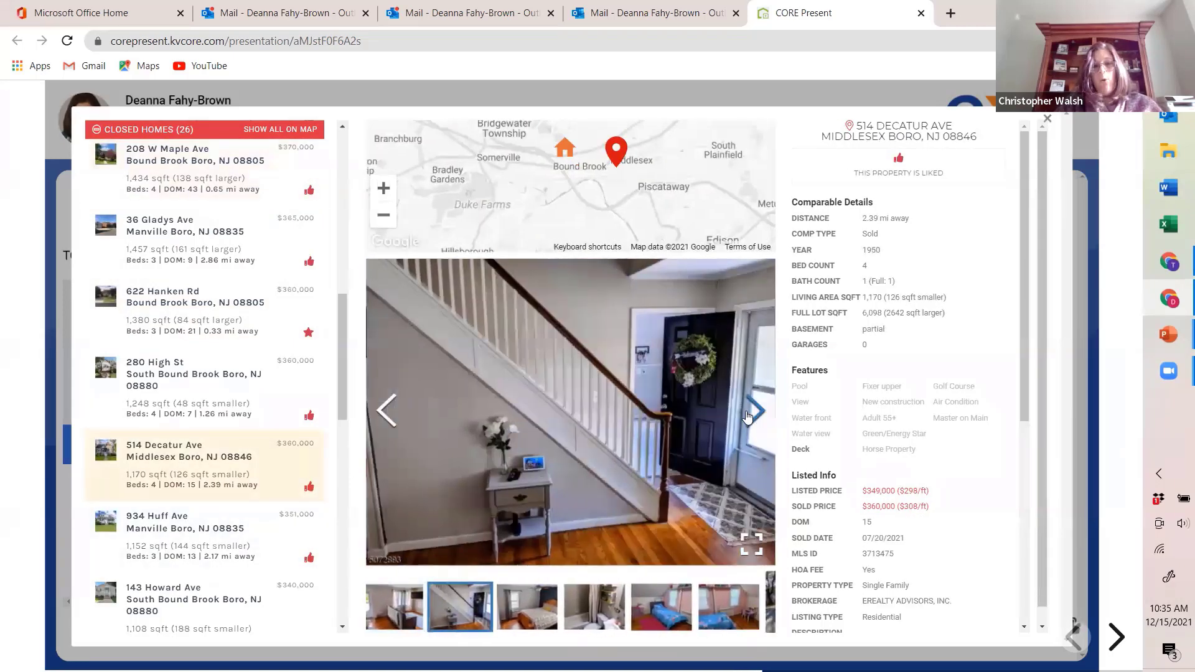
{"action": "left_click", "coordinate": [749, 413]}
{"action": "left_click", "coordinate": [748, 416]}
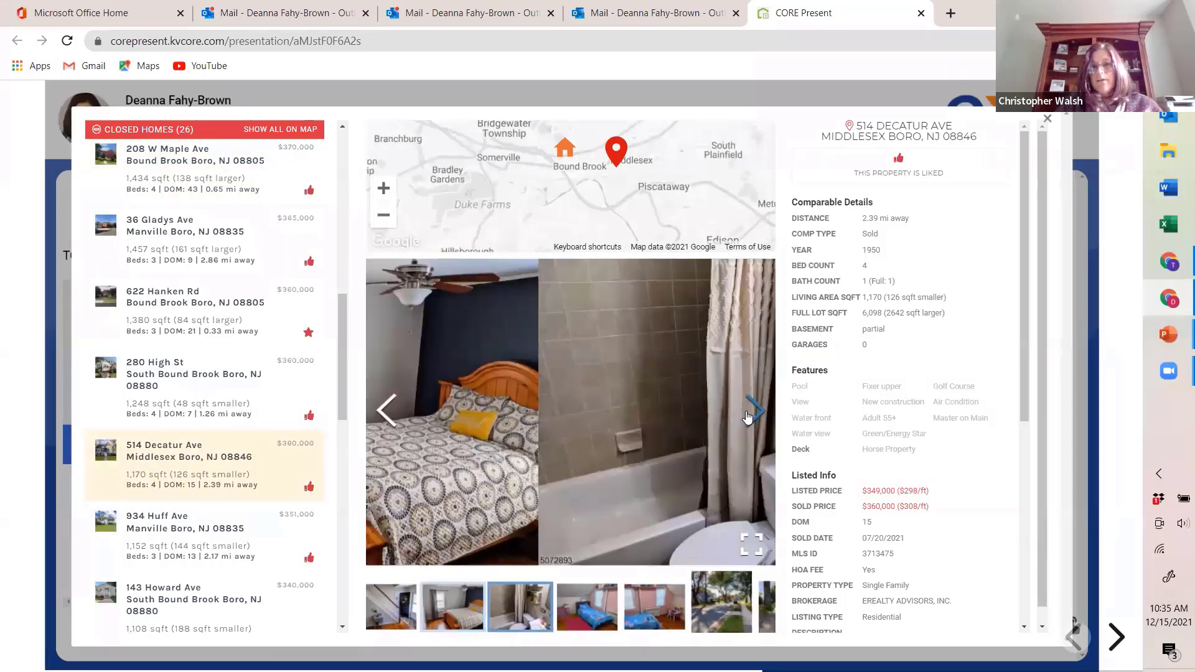
{"action": "left_click_drag", "start_coordinate": [1026, 380], "coordinate": [1046, 595]}
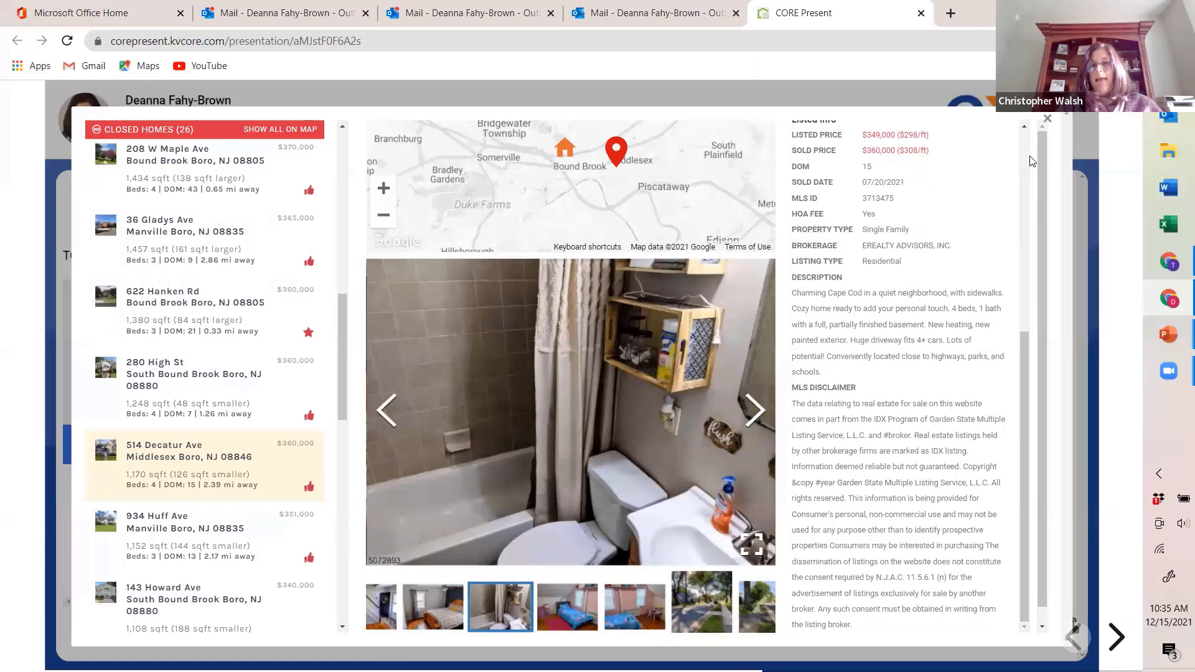
{"action": "left_click", "coordinate": [1047, 120]}
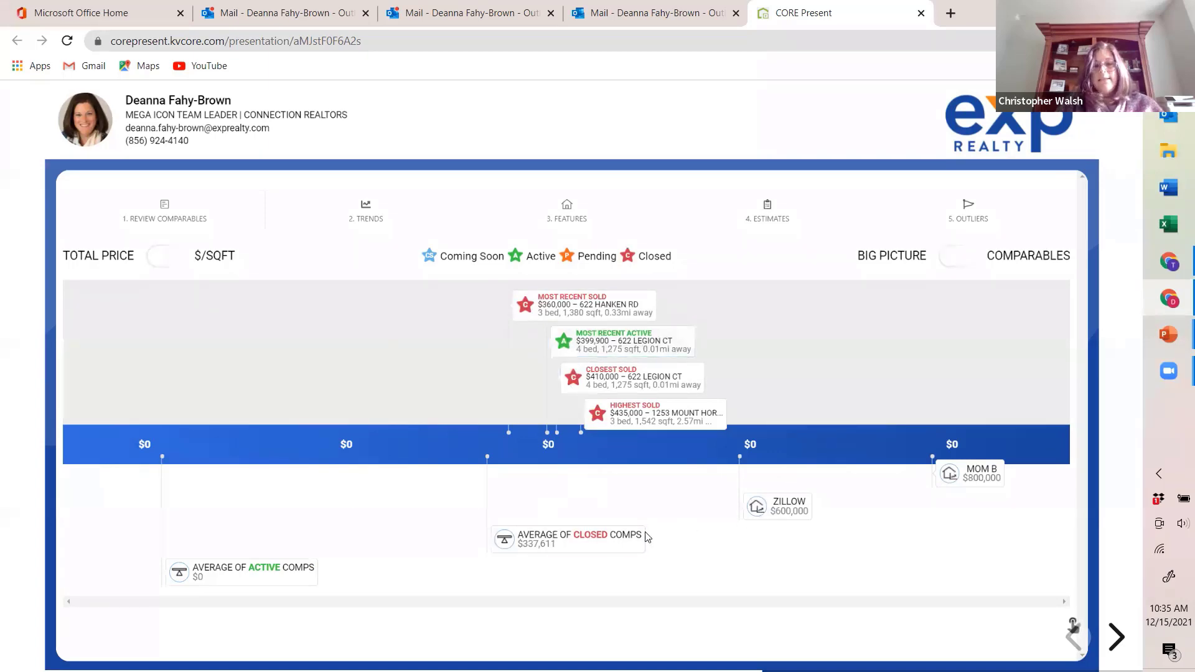
{"action": "left_click", "coordinate": [582, 543]}
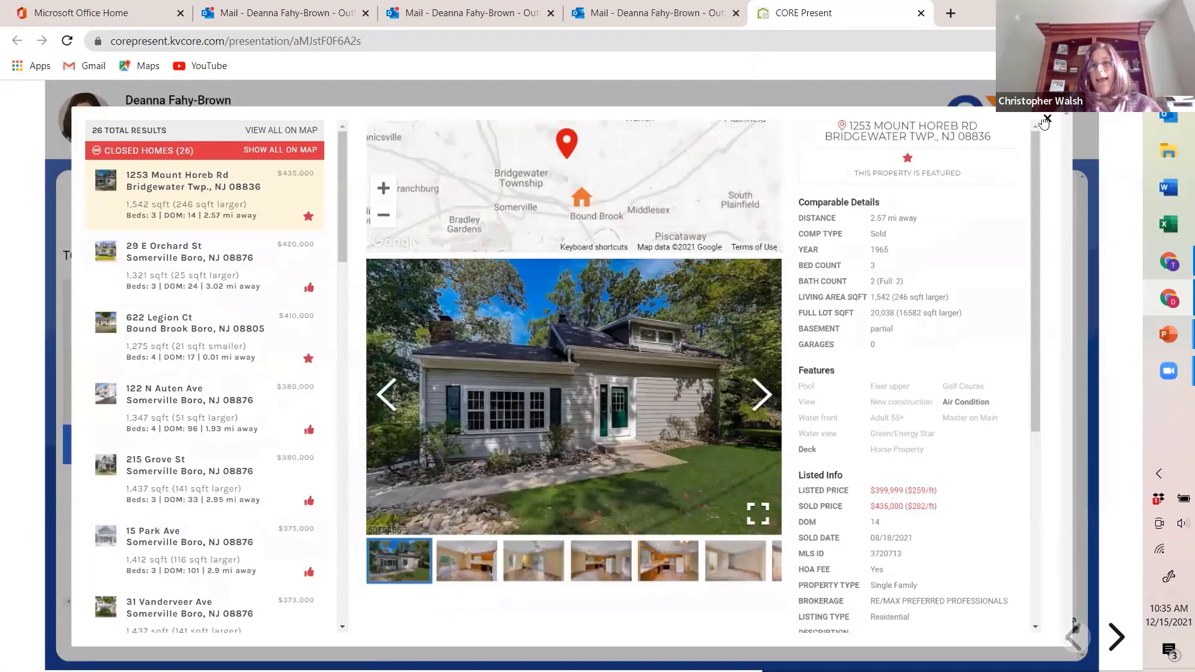
{"action": "left_click", "coordinate": [1048, 119]}
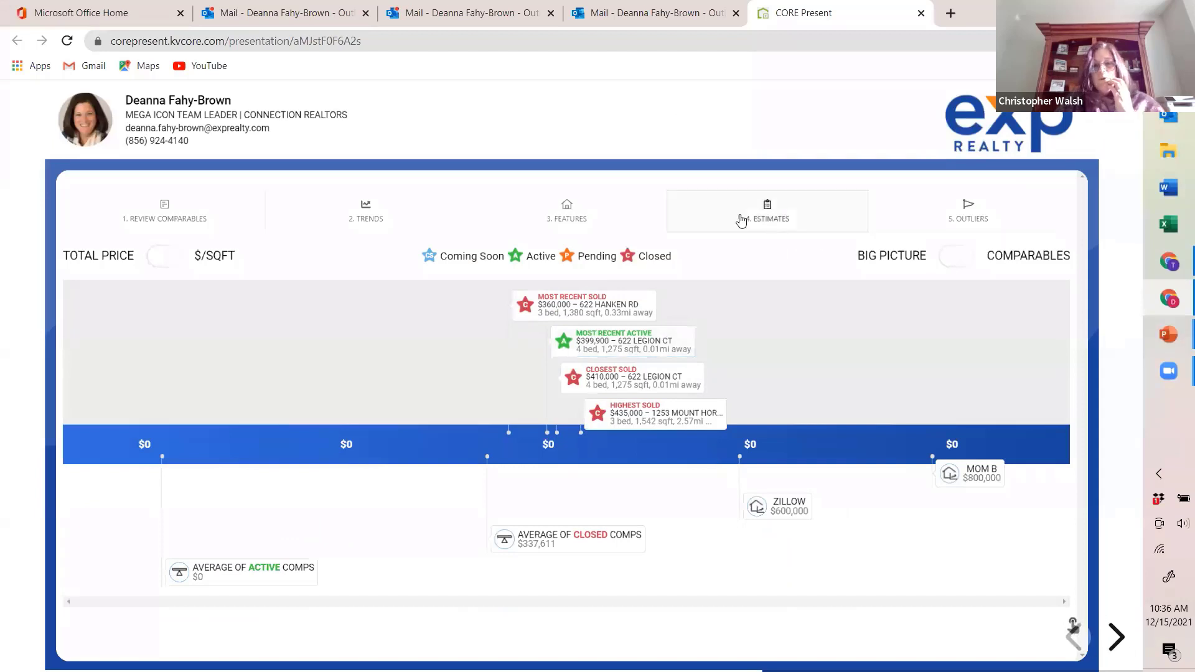
Step: Examine the feature breakdown for closed homes and open the full comparables review from the pricing scale page
{"action": "left_click", "coordinate": [590, 214]}
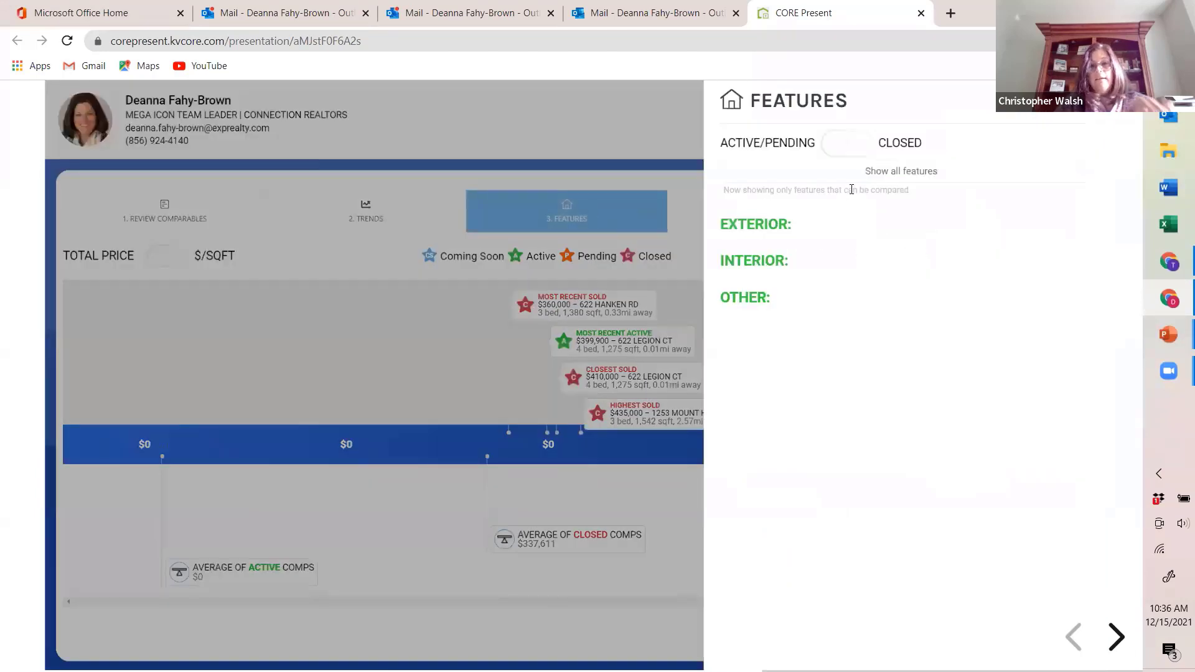
{"action": "left_click", "coordinate": [828, 148]}
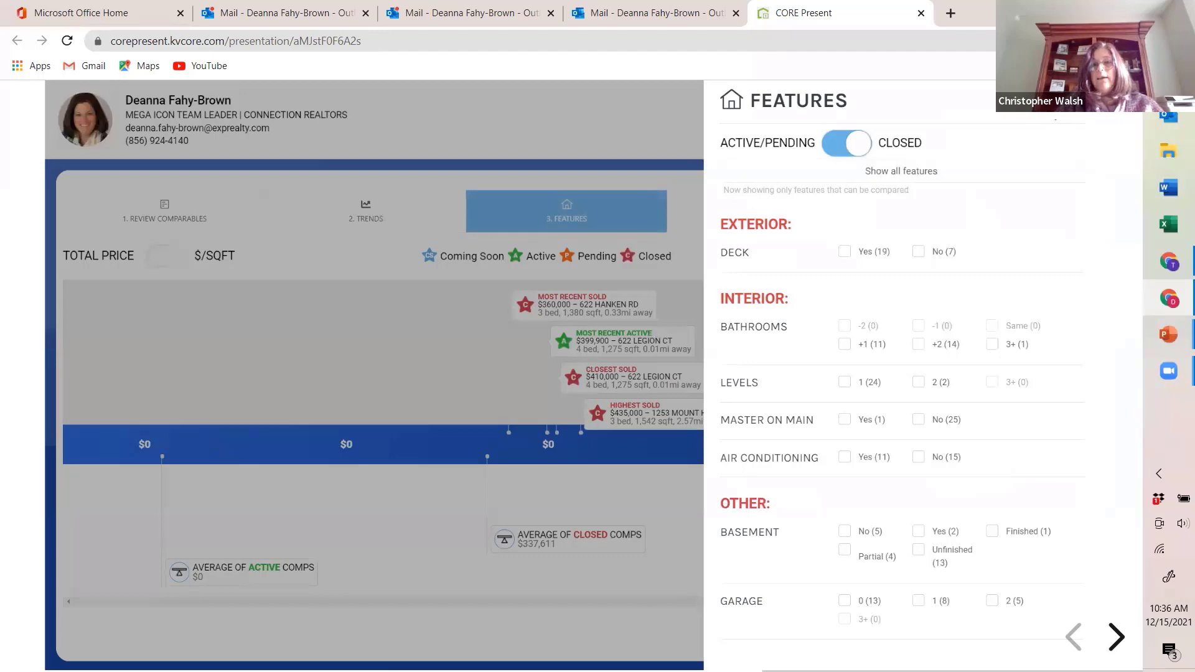
{"action": "left_click", "coordinate": [362, 237]}
{"action": "left_click", "coordinate": [182, 201]}
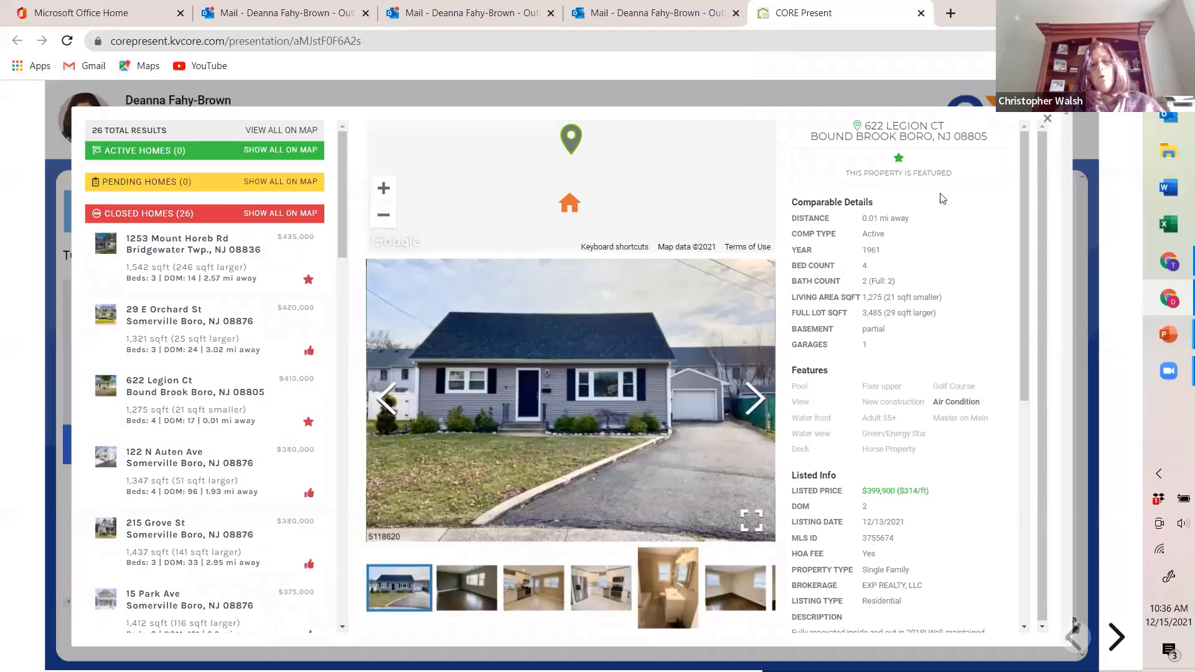
{"action": "left_click", "coordinate": [1048, 119]}
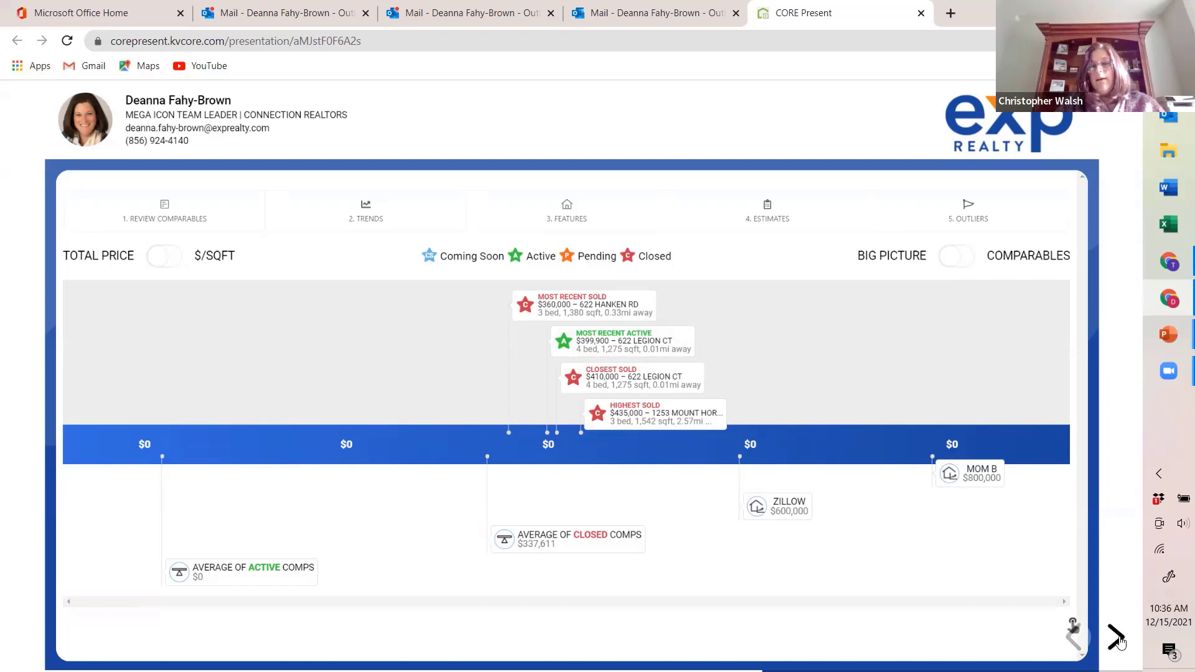
Step: Advance to the Market Assessment page, review the Selling Pace details and close the presentation
{"action": "left_click", "coordinate": [1117, 638]}
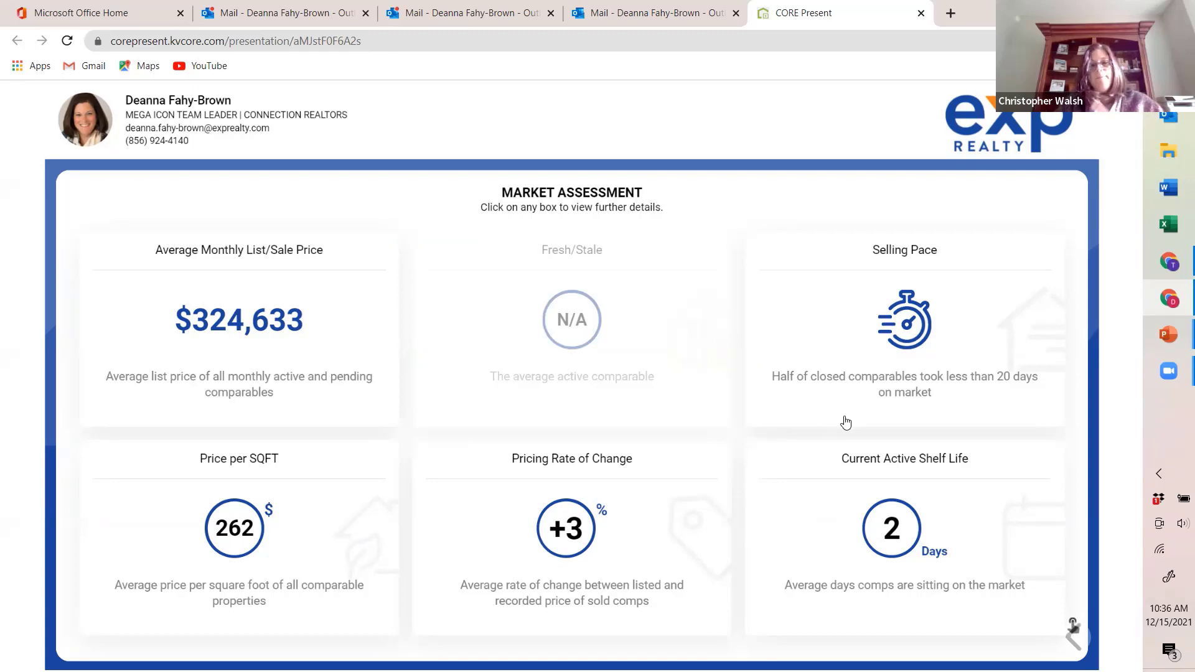
{"action": "left_click", "coordinate": [865, 372]}
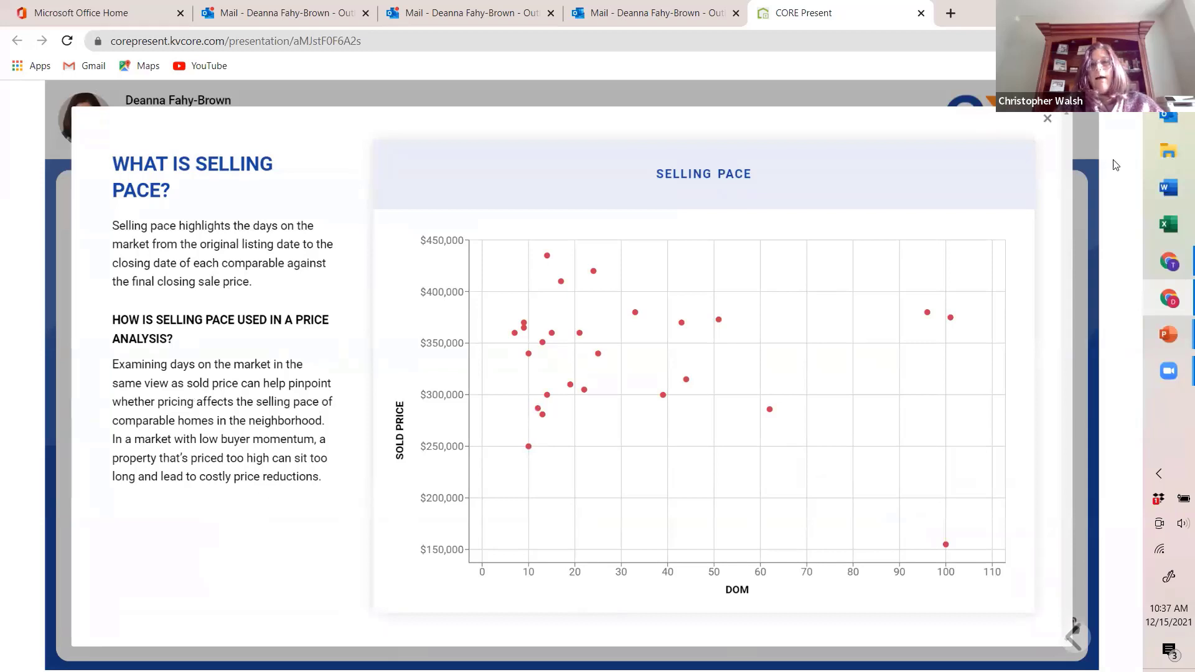
{"action": "left_click", "coordinate": [1048, 120]}
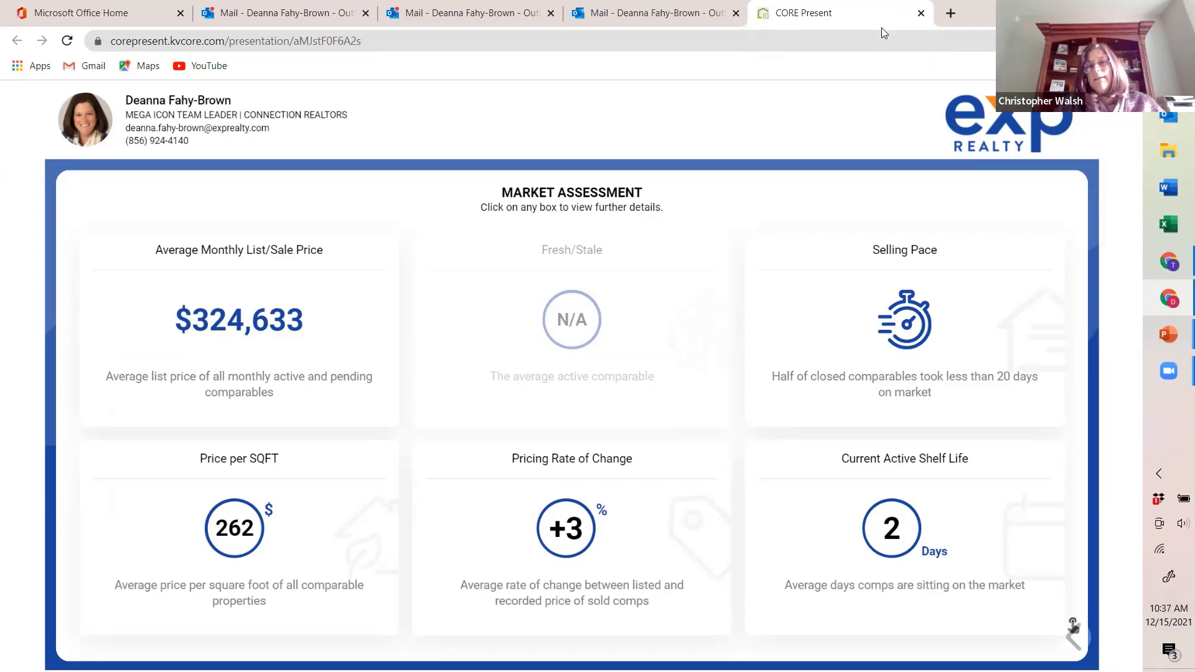
{"action": "left_click", "coordinate": [921, 13]}
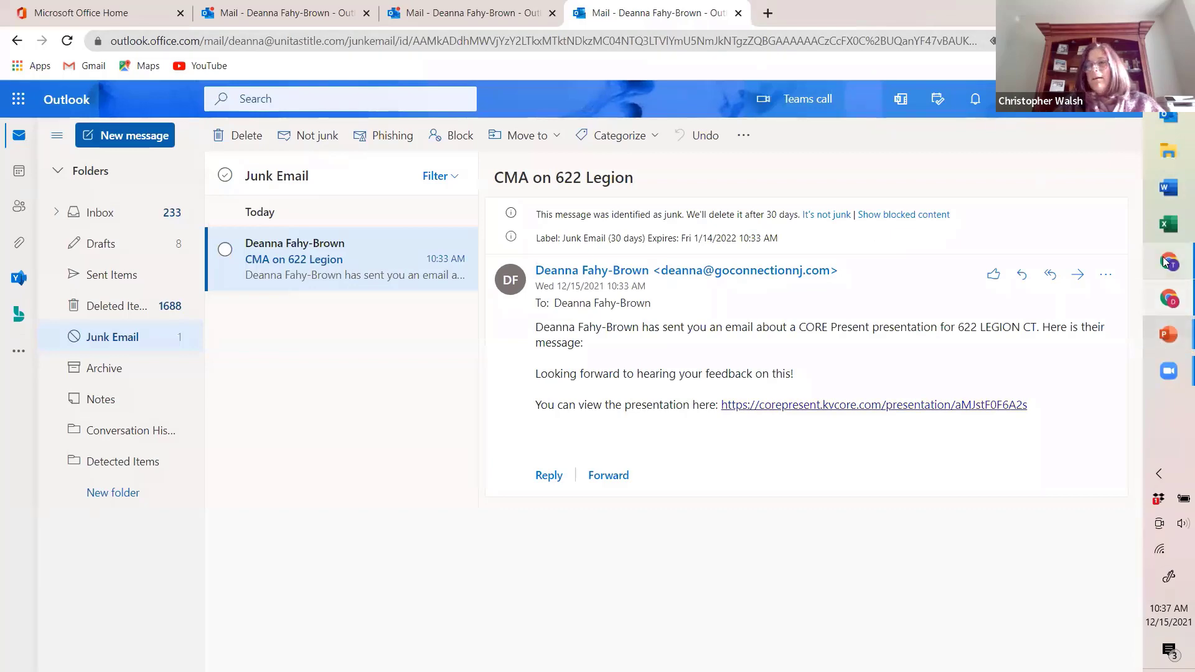
Step: Switch back to the agent's CORE Present home page and examine the Past Presentations list
{"action": "left_click", "coordinate": [1171, 298]}
{"action": "scroll", "coordinate": [226, 304], "scroll_direction": "up", "scroll_amount": 5}
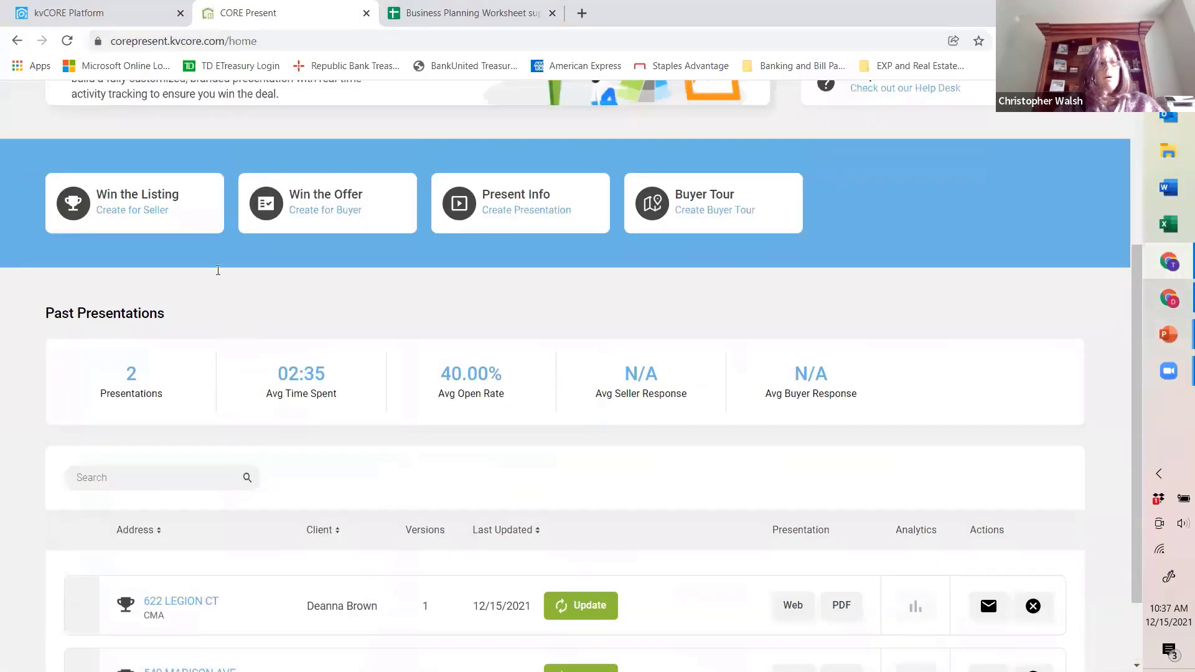
{"action": "scroll", "coordinate": [611, 504], "scroll_direction": "down", "scroll_amount": 5}
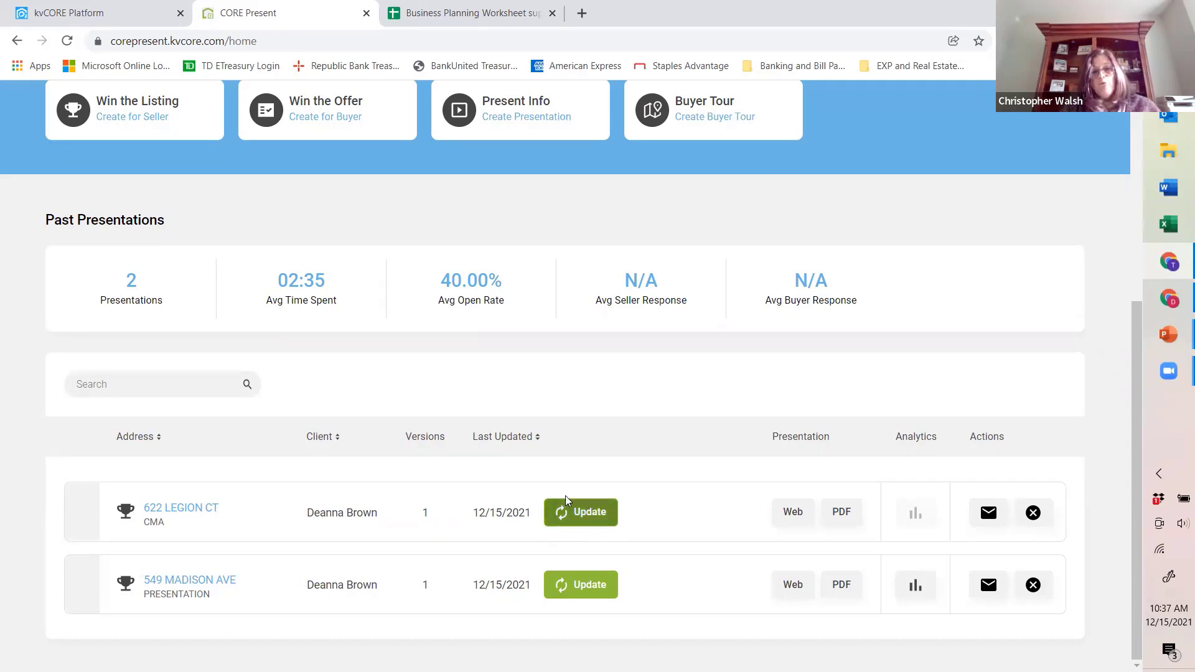
{"action": "scroll", "coordinate": [574, 521], "scroll_direction": "up", "scroll_amount": 4}
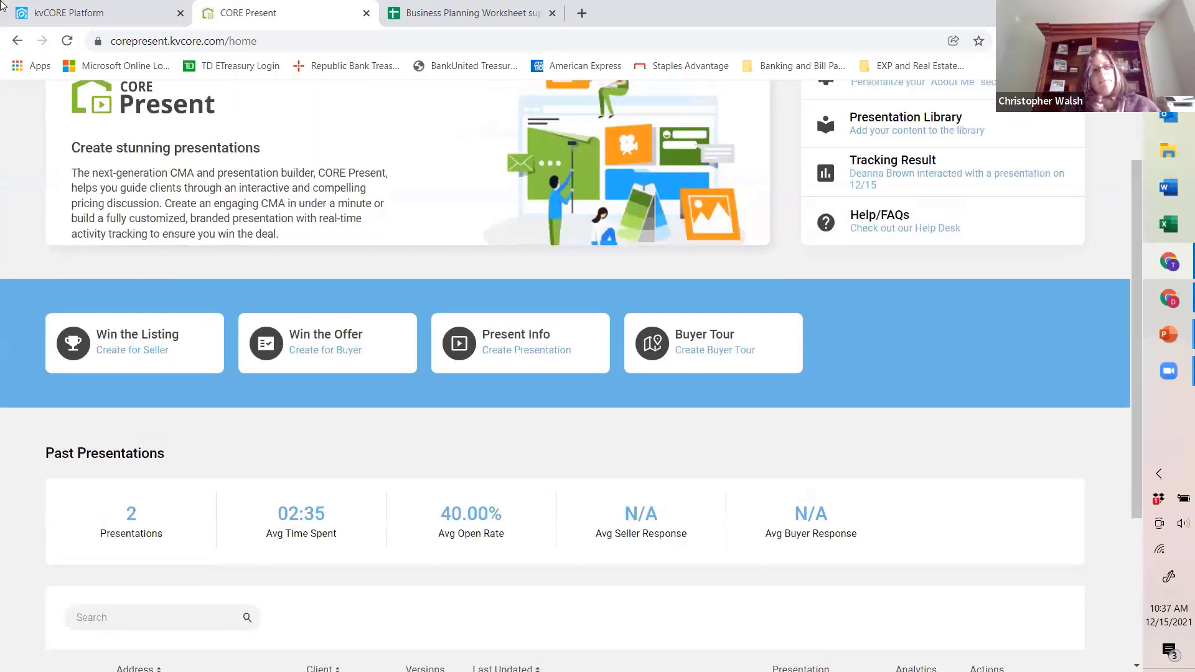
Step: Switch to kvCORE, locate the CORE Present link among the marketing tools and return to the CORE Present home page
{"action": "left_click", "coordinate": [44, 18]}
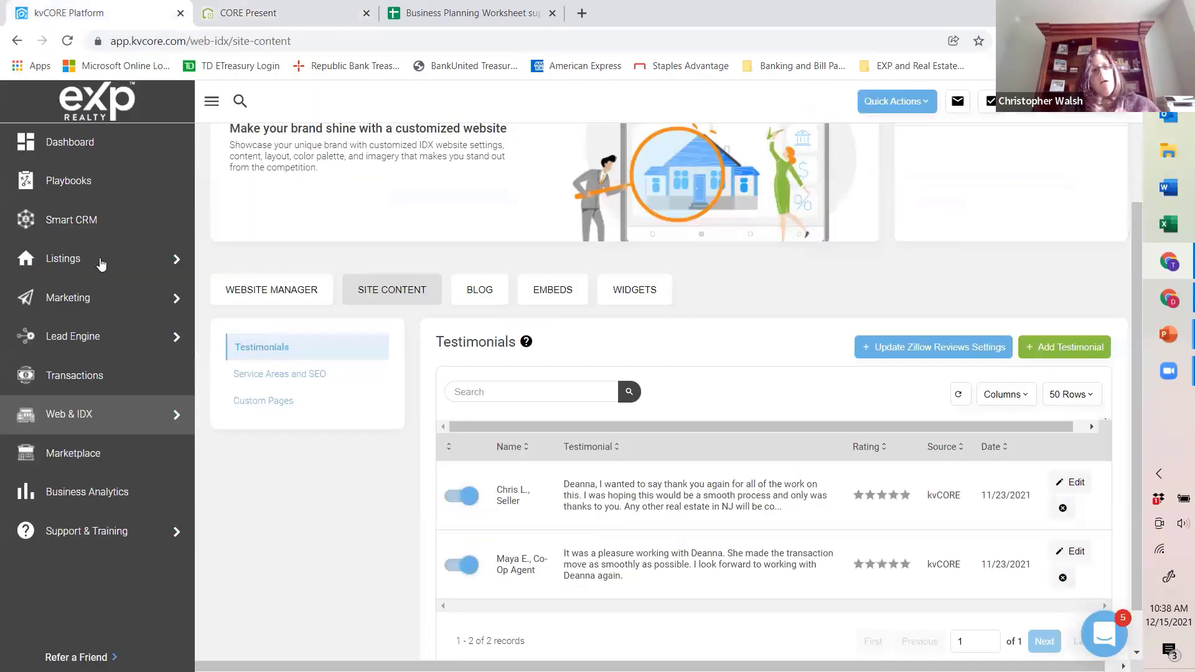
{"action": "left_click", "coordinate": [80, 306]}
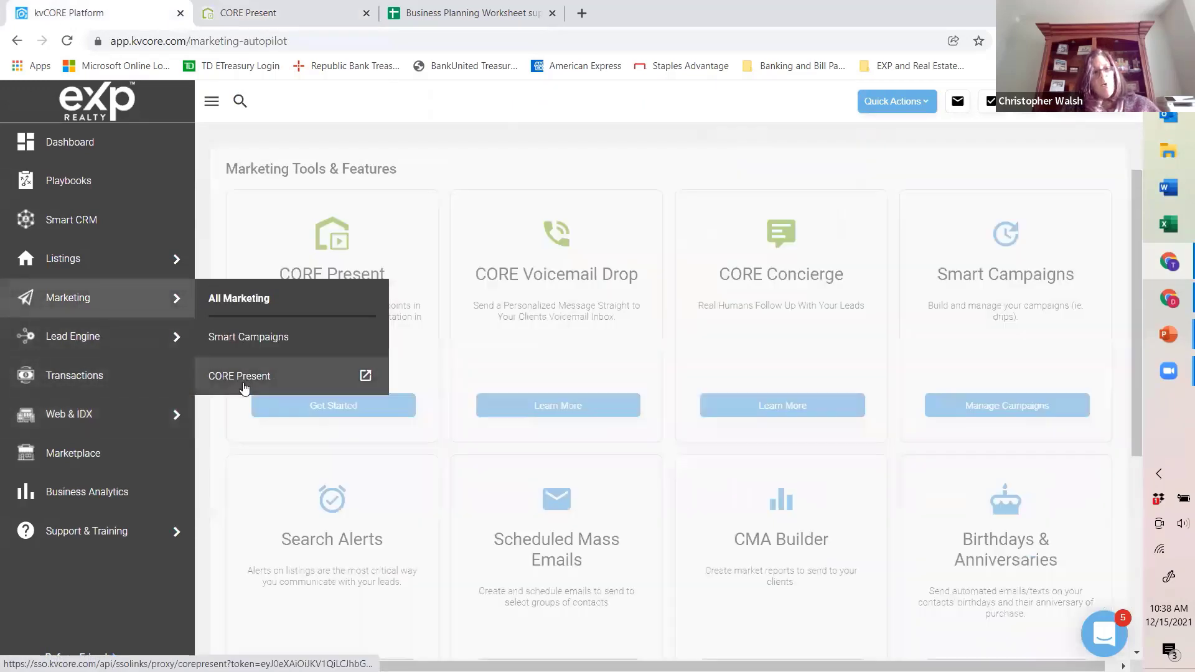
{"action": "left_click", "coordinate": [232, 16]}
Step: Update the saved CMA from Past Presentations with its existing comparable criteria, rebuild it and save the CMA only
{"action": "scroll", "coordinate": [496, 404], "scroll_direction": "down", "scroll_amount": 4}
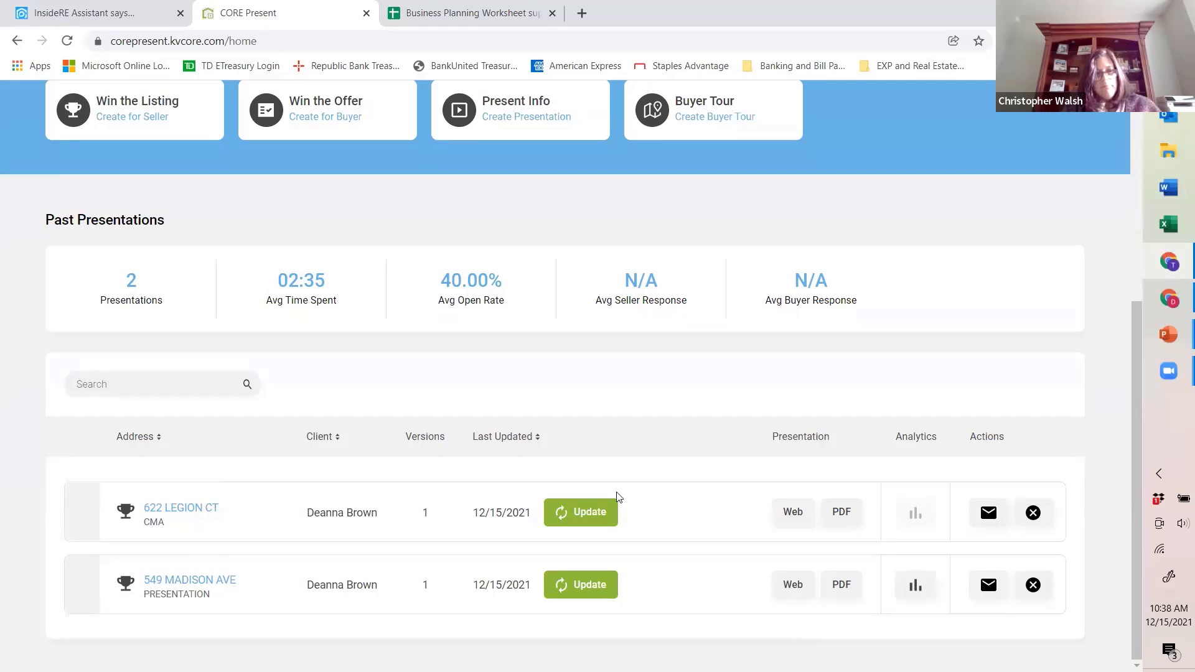
{"action": "left_click", "coordinate": [589, 514]}
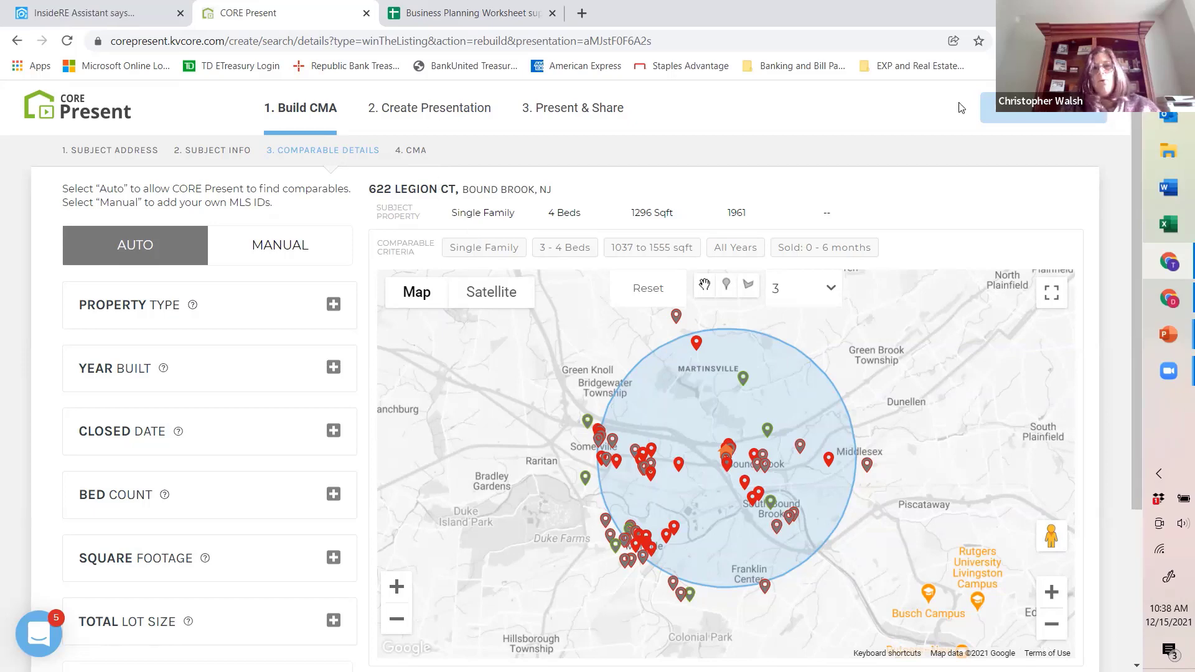
{"action": "scroll", "coordinate": [612, 407], "scroll_direction": "down", "scroll_amount": 3}
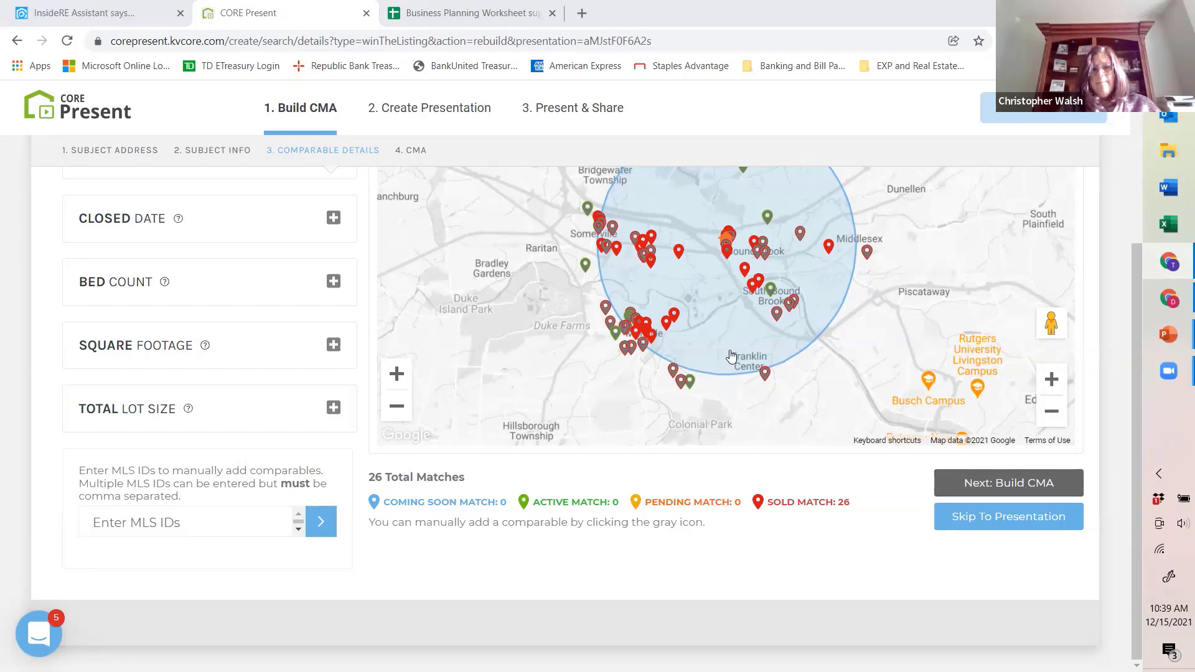
{"action": "left_click", "coordinate": [1018, 486]}
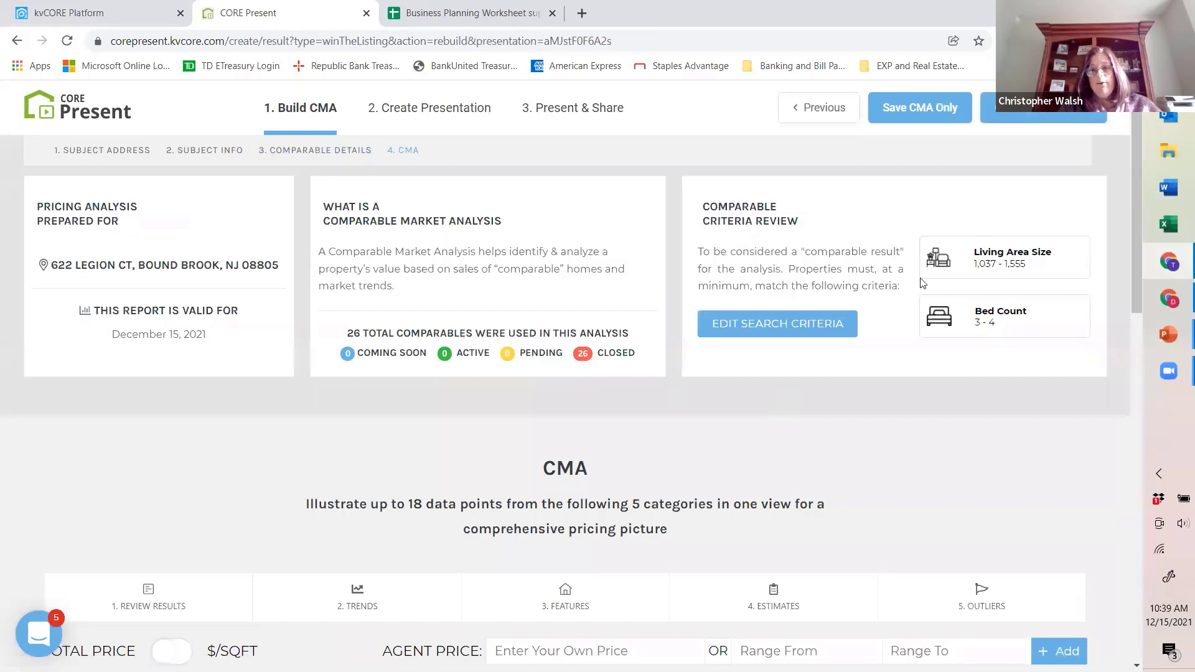
{"action": "left_click", "coordinate": [921, 107]}
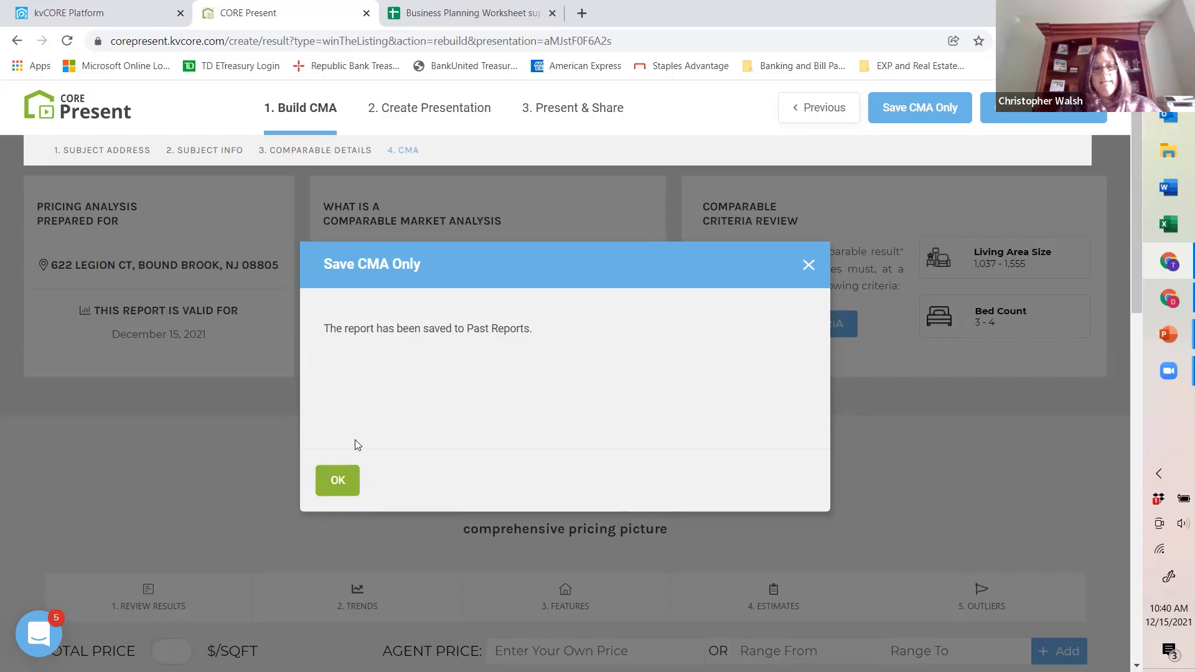
{"action": "left_click", "coordinate": [340, 488]}
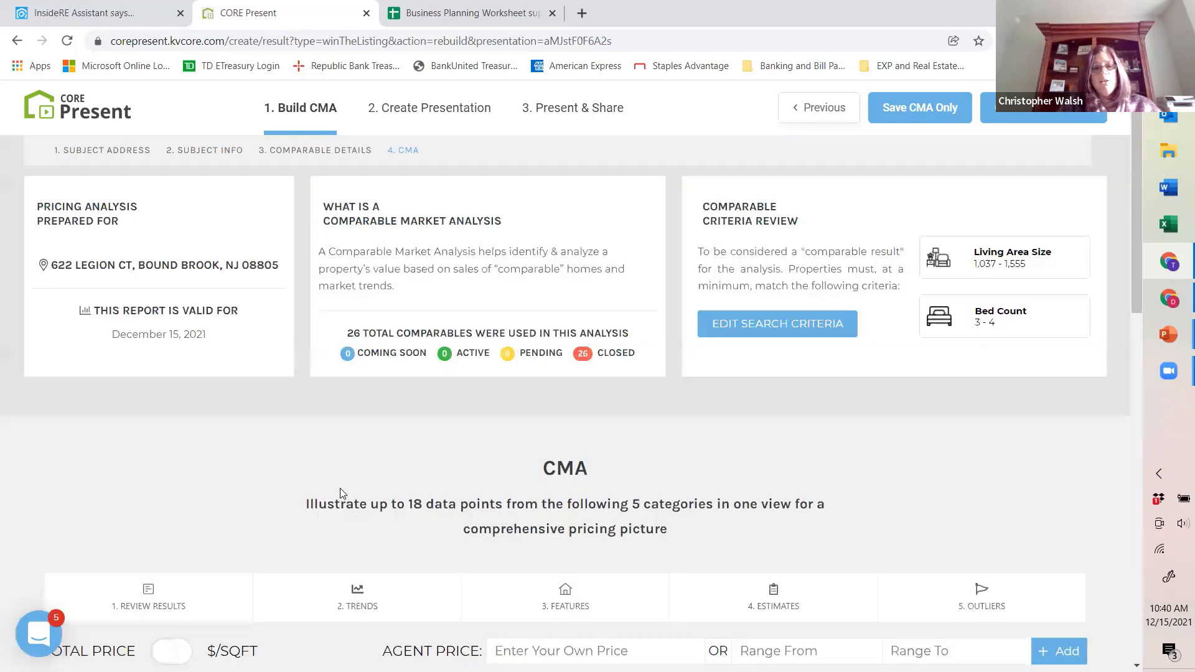
Step: Return to the CORE Present home page and expand the updated CMA's versions in Past Presentations
{"action": "left_click", "coordinate": [89, 119]}
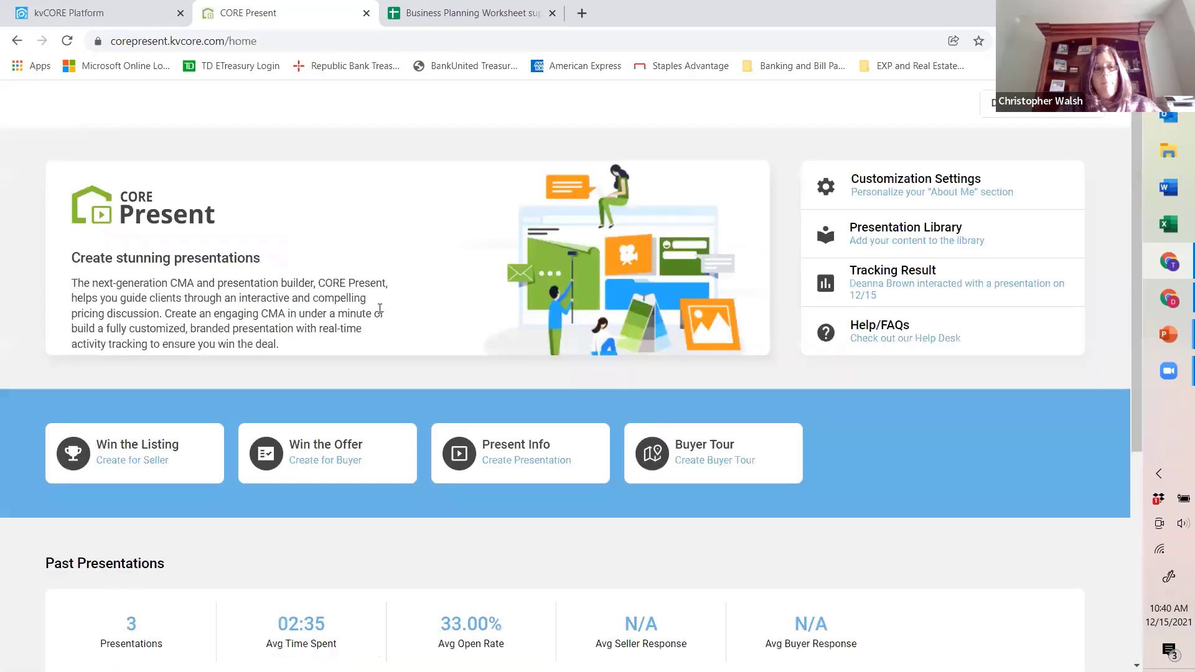
{"action": "scroll", "coordinate": [382, 306], "scroll_direction": "down", "scroll_amount": 3}
{"action": "scroll", "coordinate": [382, 305], "scroll_direction": "down", "scroll_amount": 2}
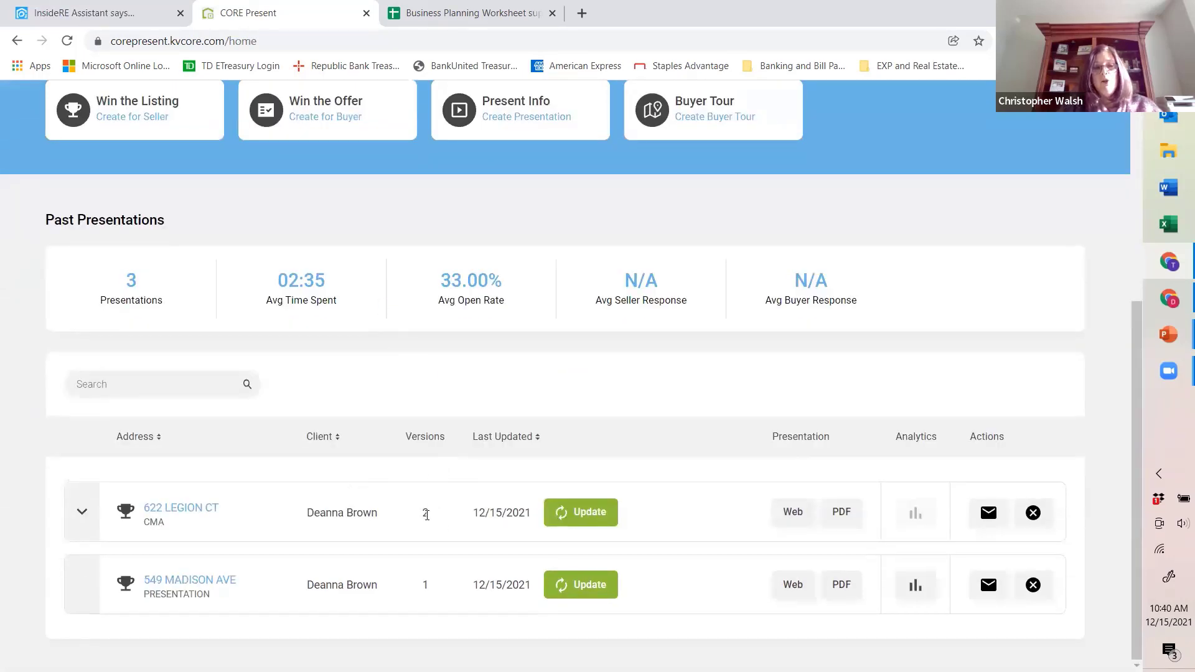
{"action": "left_click", "coordinate": [80, 516]}
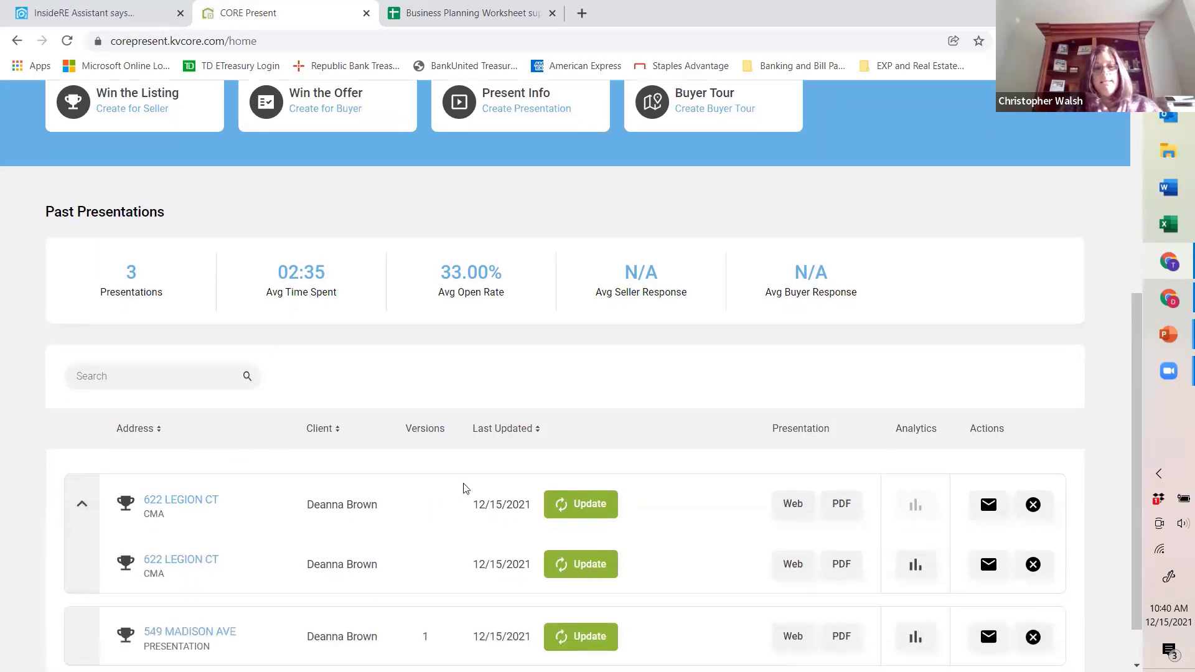
{"action": "scroll", "coordinate": [463, 488], "scroll_direction": "down", "scroll_amount": 1}
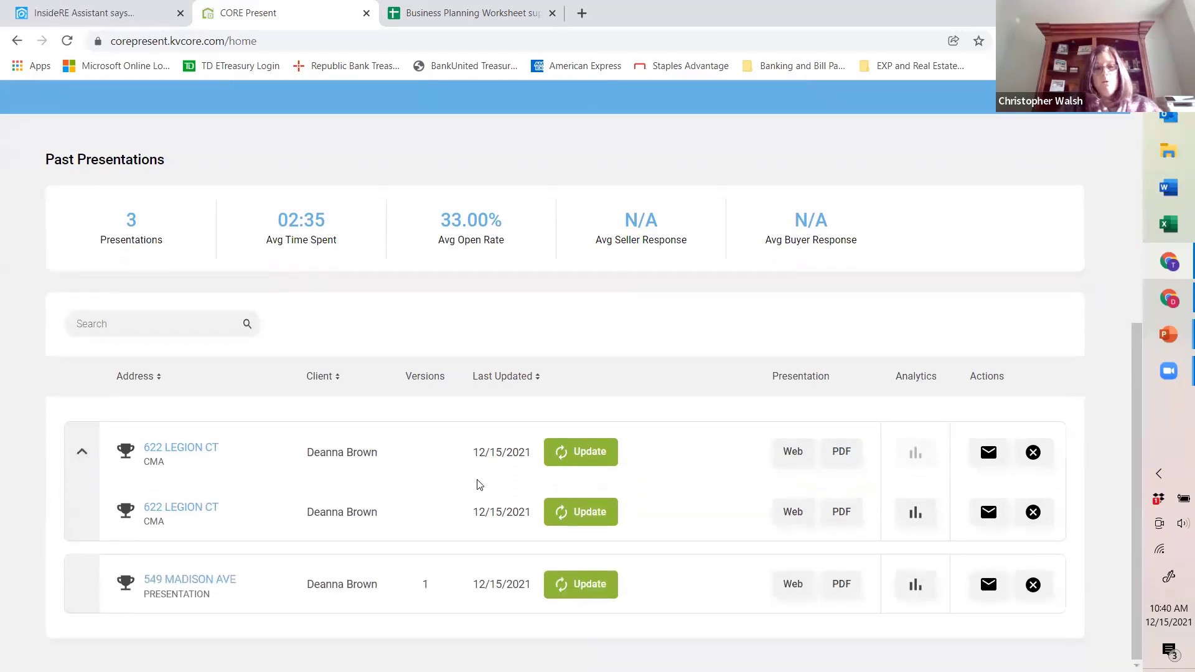
{"action": "left_click", "coordinate": [86, 458]}
{"action": "left_click", "coordinate": [83, 495]}
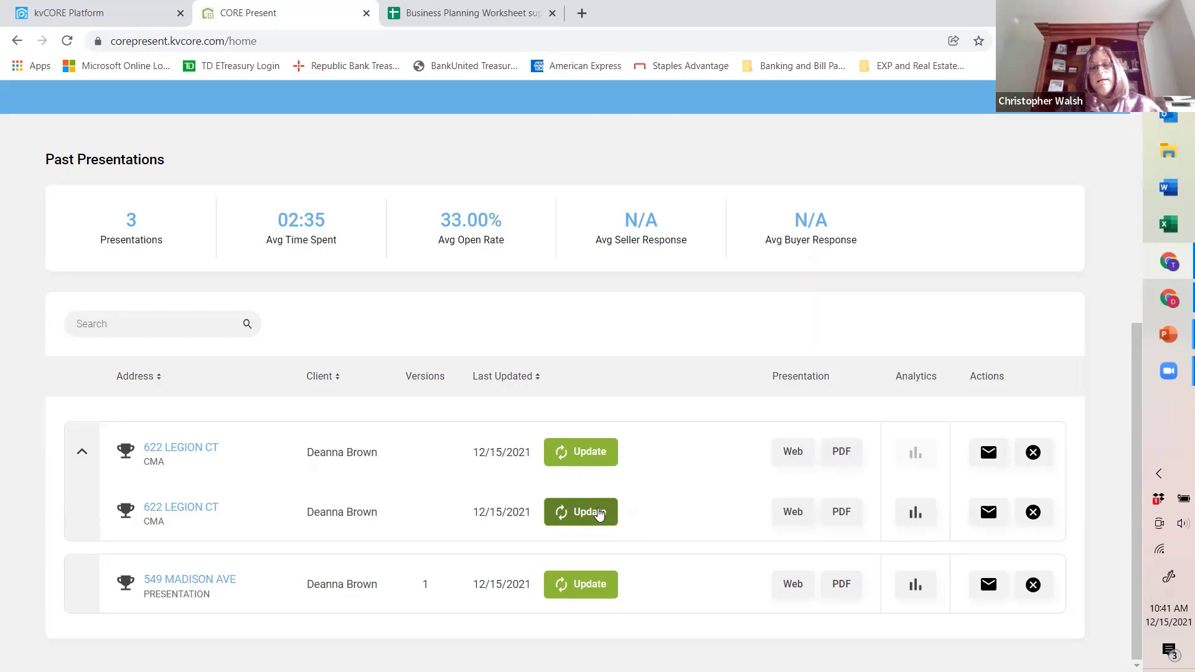
Step: Open the analytics of the earlier, emailed CMA version and examine the time spent on each page
{"action": "left_click", "coordinate": [914, 514]}
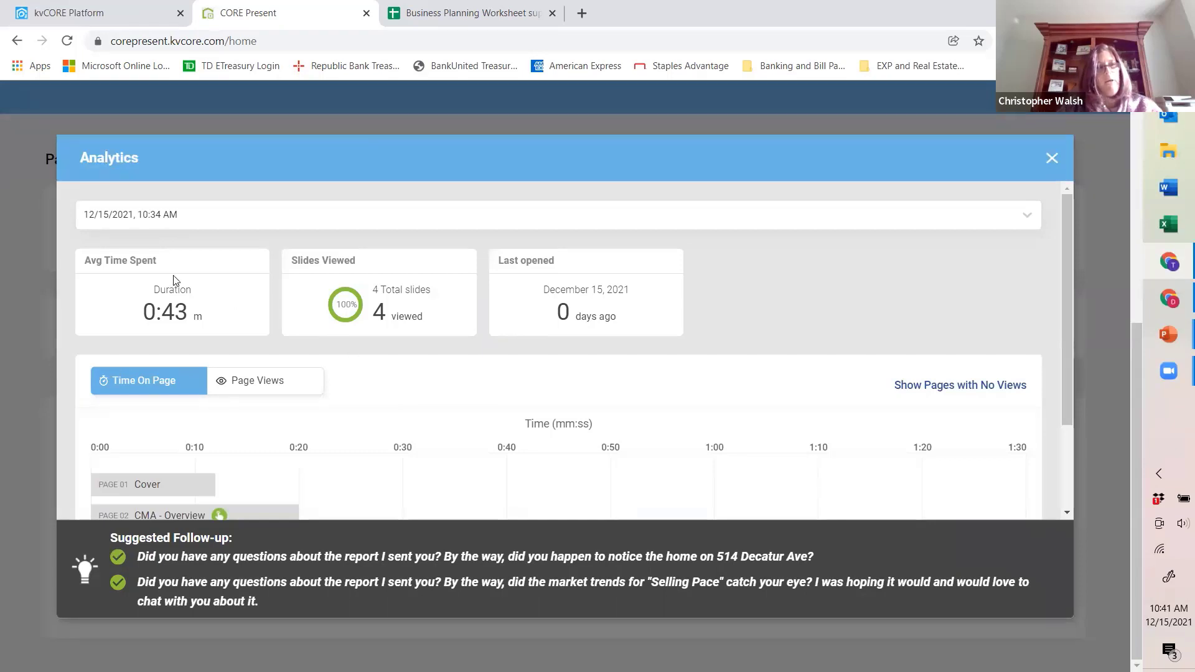
{"action": "left_click", "coordinate": [1052, 158]}
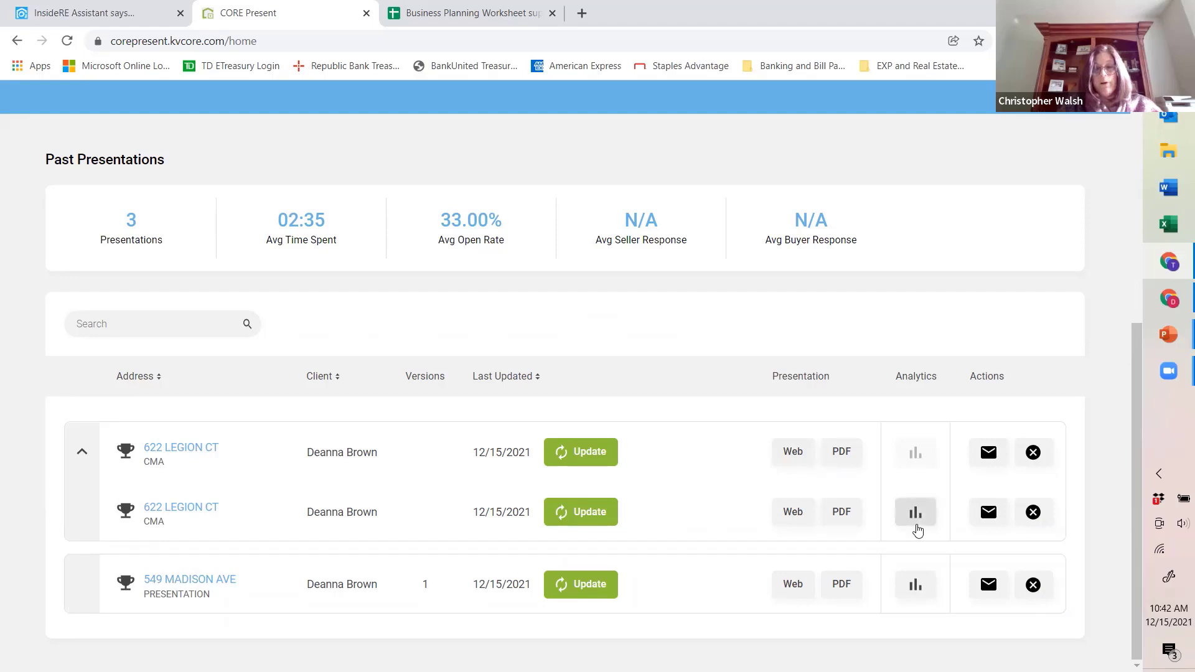
{"action": "left_click", "coordinate": [916, 514]}
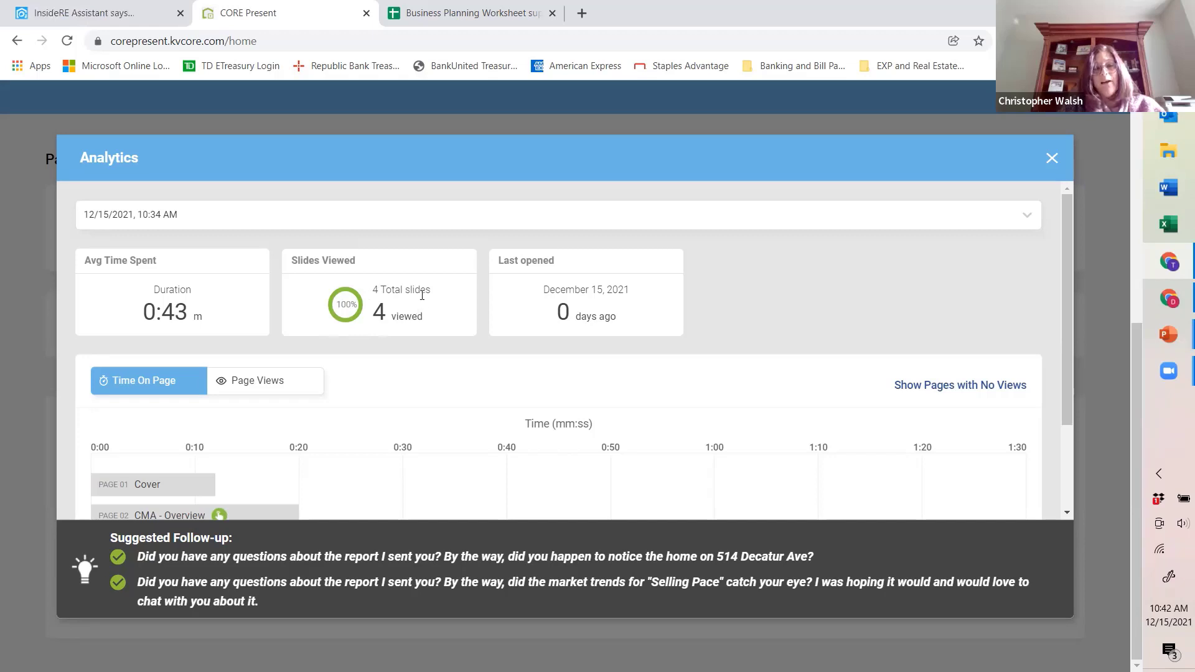
{"action": "scroll", "coordinate": [617, 426], "scroll_direction": "down", "scroll_amount": 1}
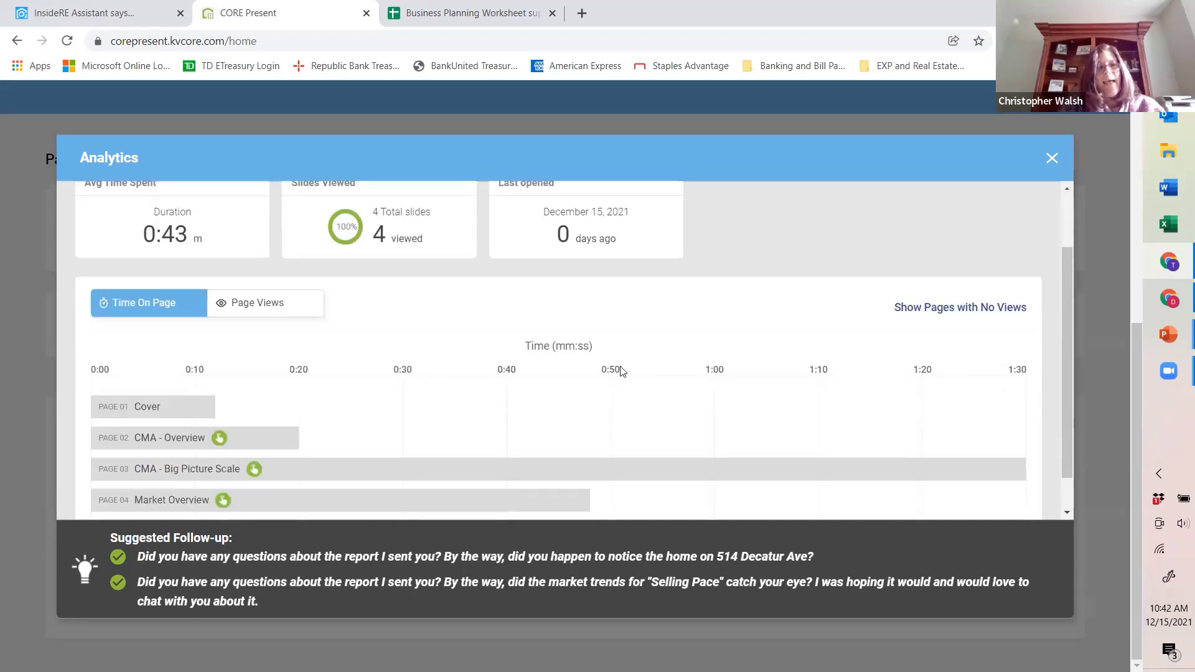
{"action": "scroll", "coordinate": [620, 370], "scroll_direction": "down", "scroll_amount": 1}
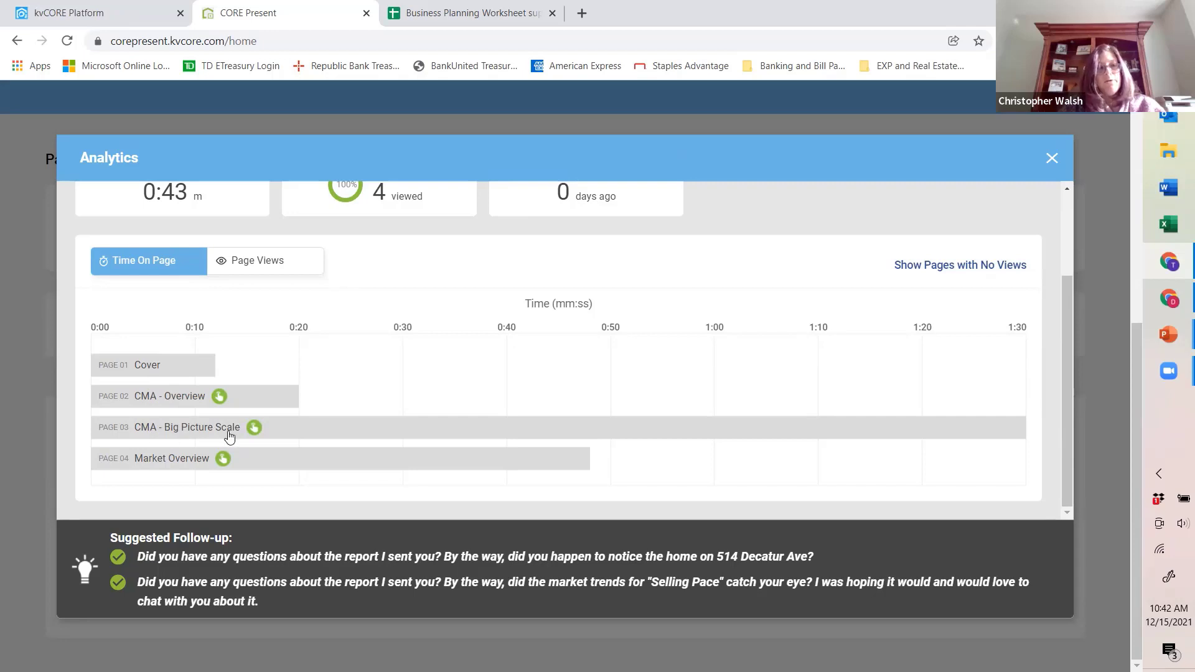
Step: Examine the enlarged heatmap of the CMA - Big Picture Scale page in the version's analytics and close the analytics
{"action": "left_click", "coordinate": [285, 431]}
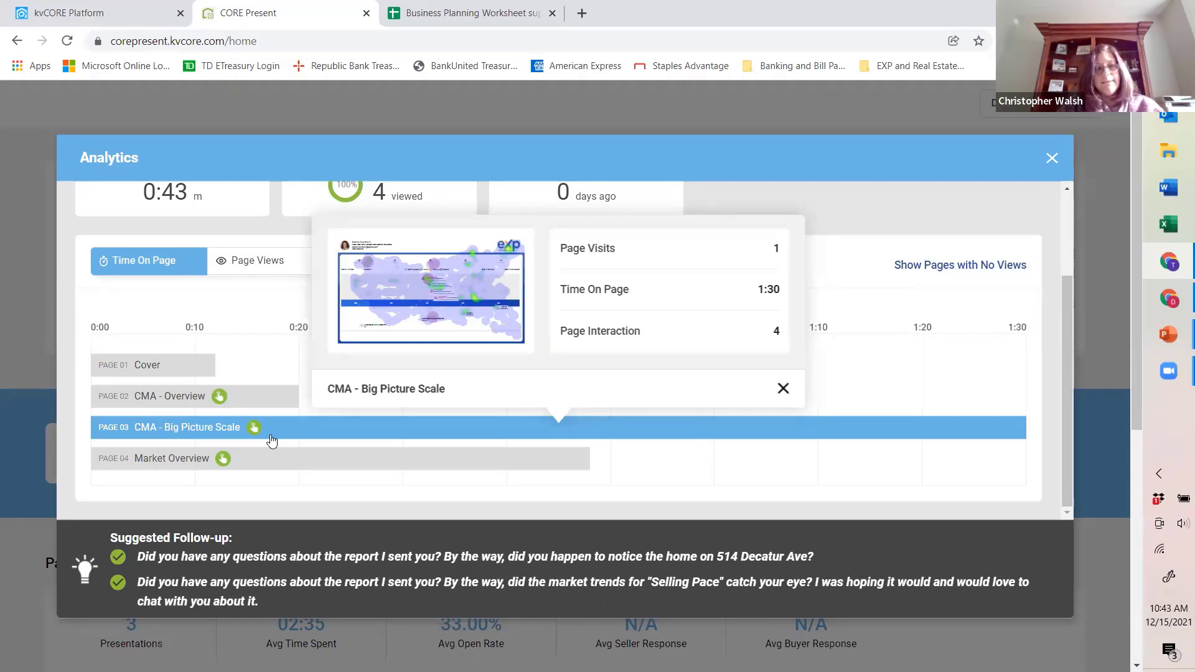
{"action": "mouse_move", "coordinate": [401, 305]}
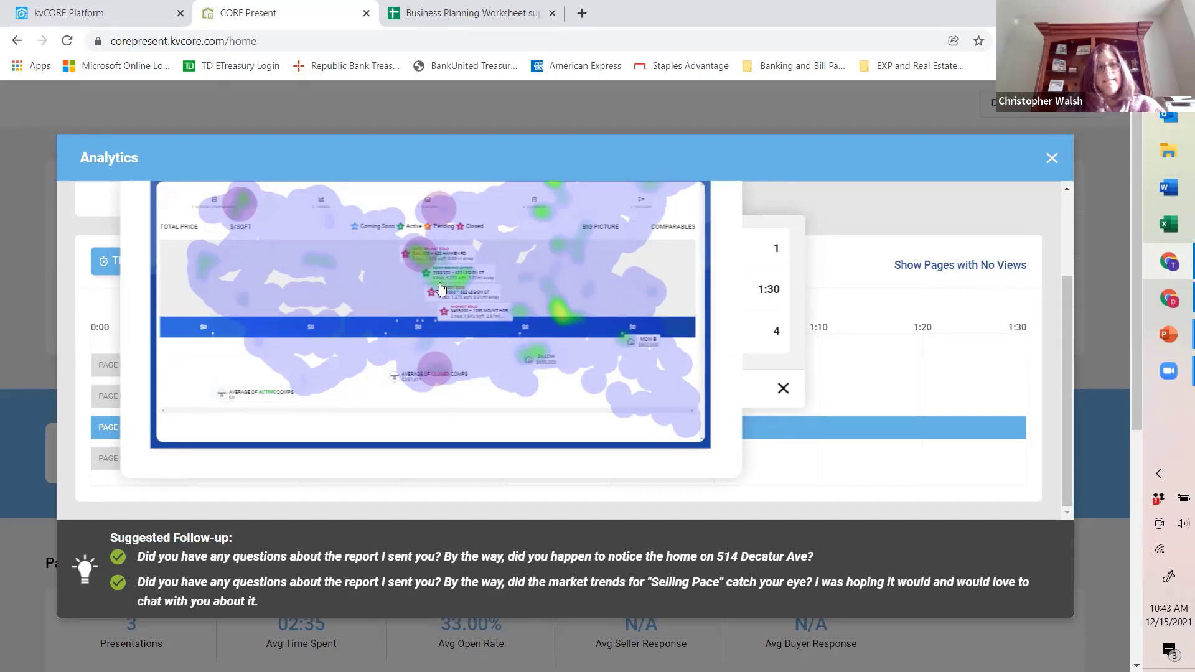
{"action": "scroll", "coordinate": [439, 373], "scroll_direction": "up", "scroll_amount": 5}
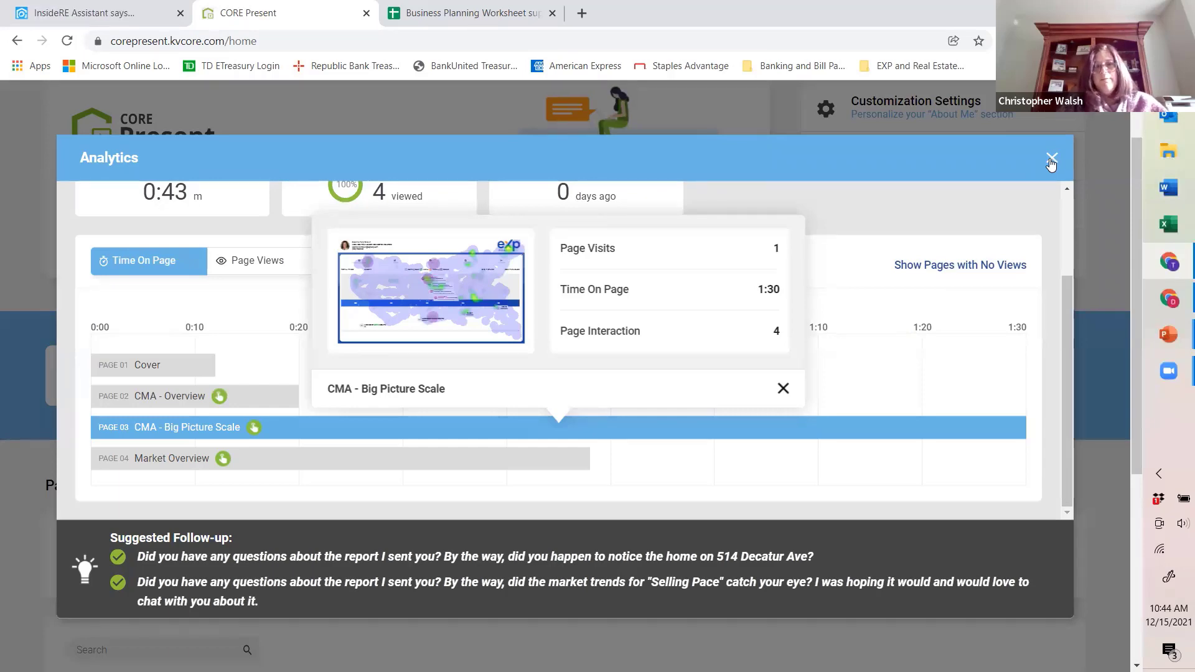
{"action": "left_click", "coordinate": [1052, 163]}
Step: Look over the CMA versions in Past Presentations and open the Presentation Library from the CORE Present home page
{"action": "scroll", "coordinate": [474, 498], "scroll_direction": "down", "scroll_amount": 2}
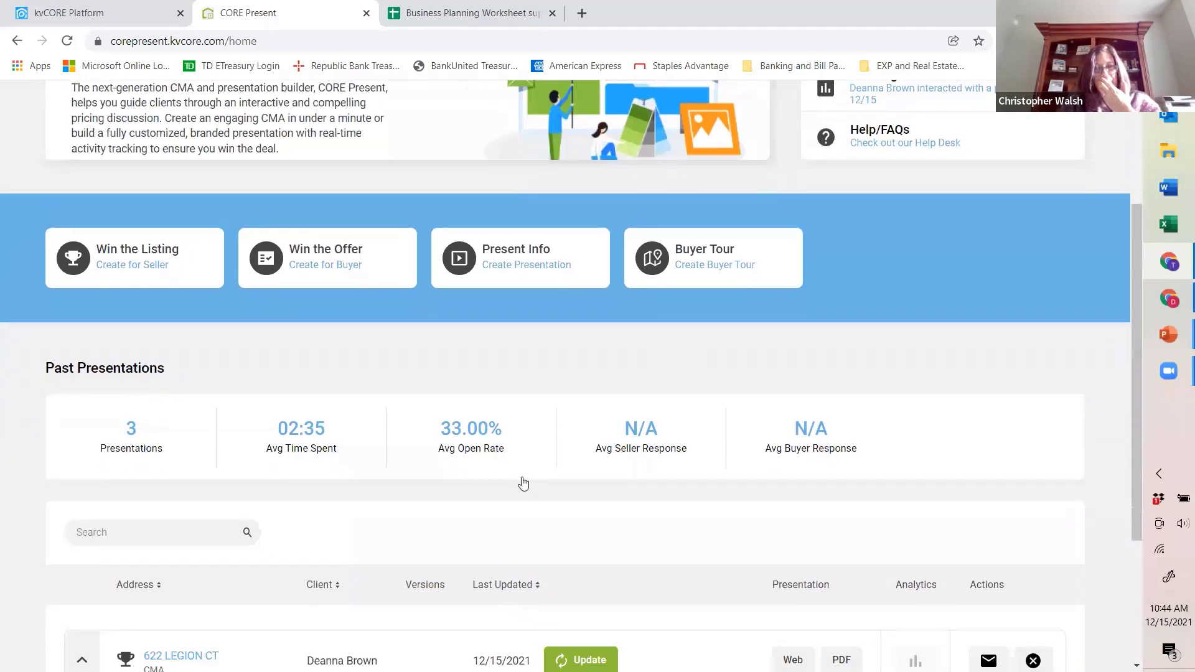
{"action": "scroll", "coordinate": [523, 484], "scroll_direction": "down", "scroll_amount": 3}
{"action": "scroll", "coordinate": [341, 446], "scroll_direction": "down", "scroll_amount": 1}
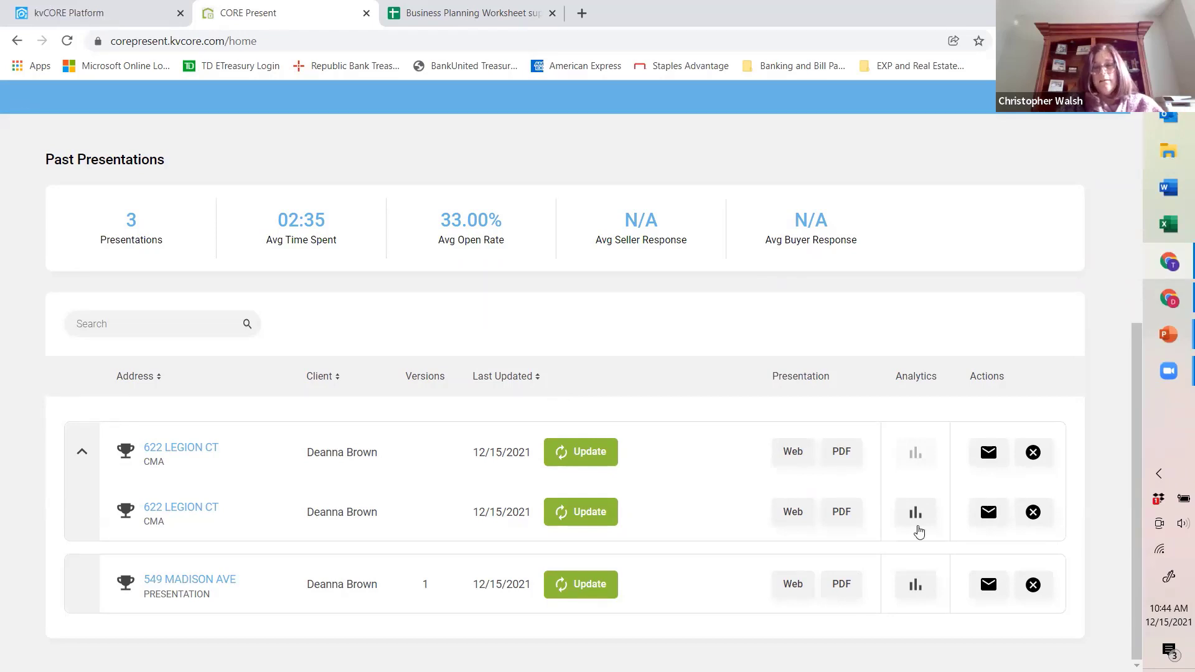
{"action": "scroll", "coordinate": [871, 510], "scroll_direction": "up", "scroll_amount": 4}
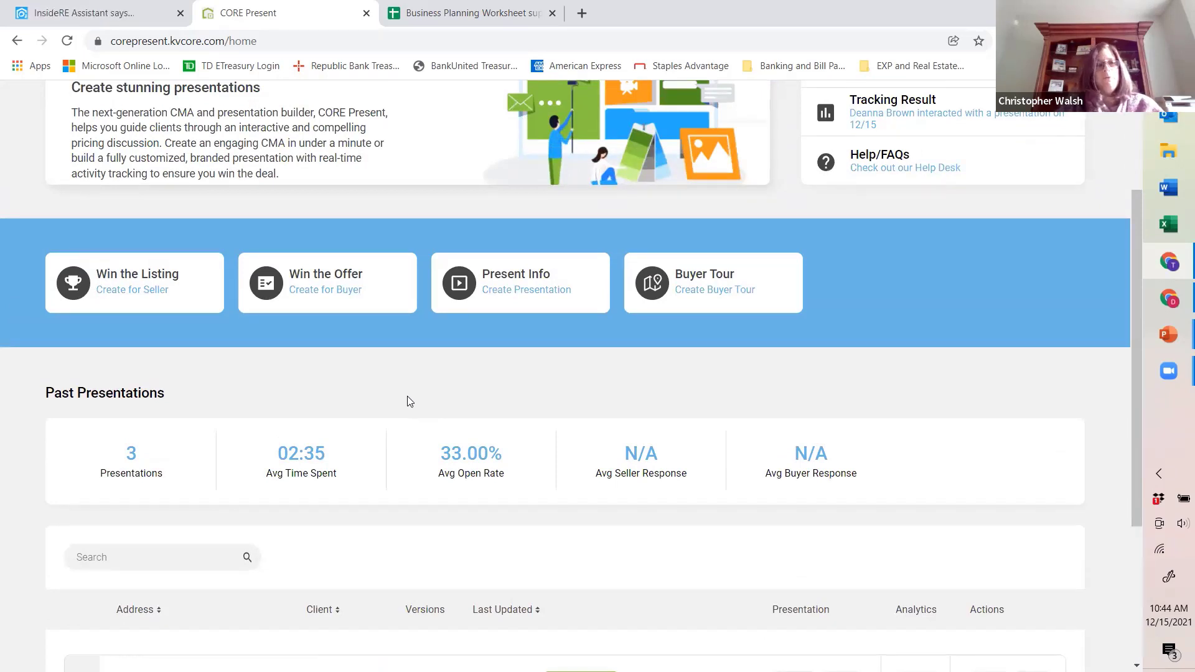
{"action": "scroll", "coordinate": [383, 392], "scroll_direction": "up", "scroll_amount": 3}
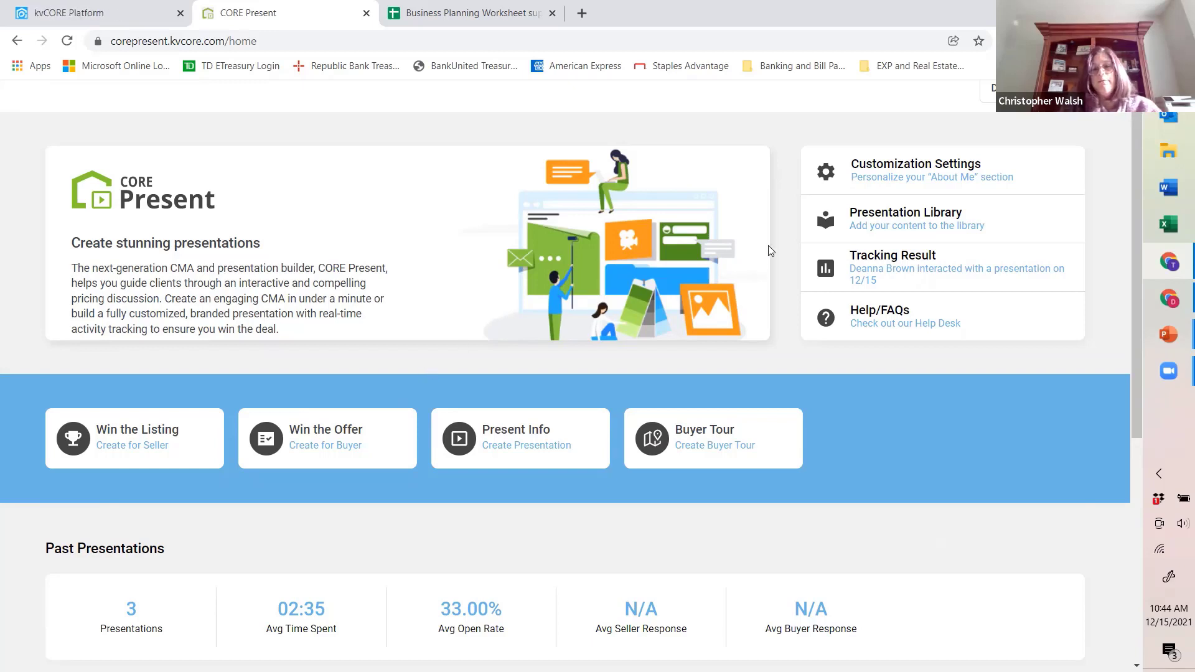
{"action": "left_click", "coordinate": [869, 219]}
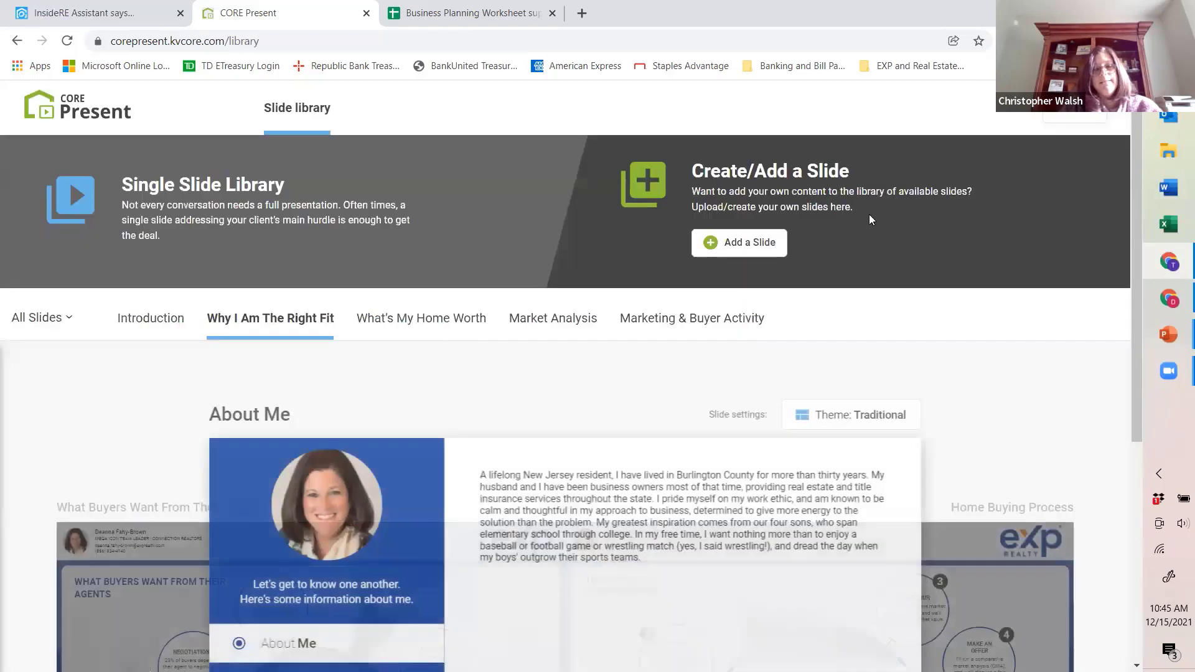
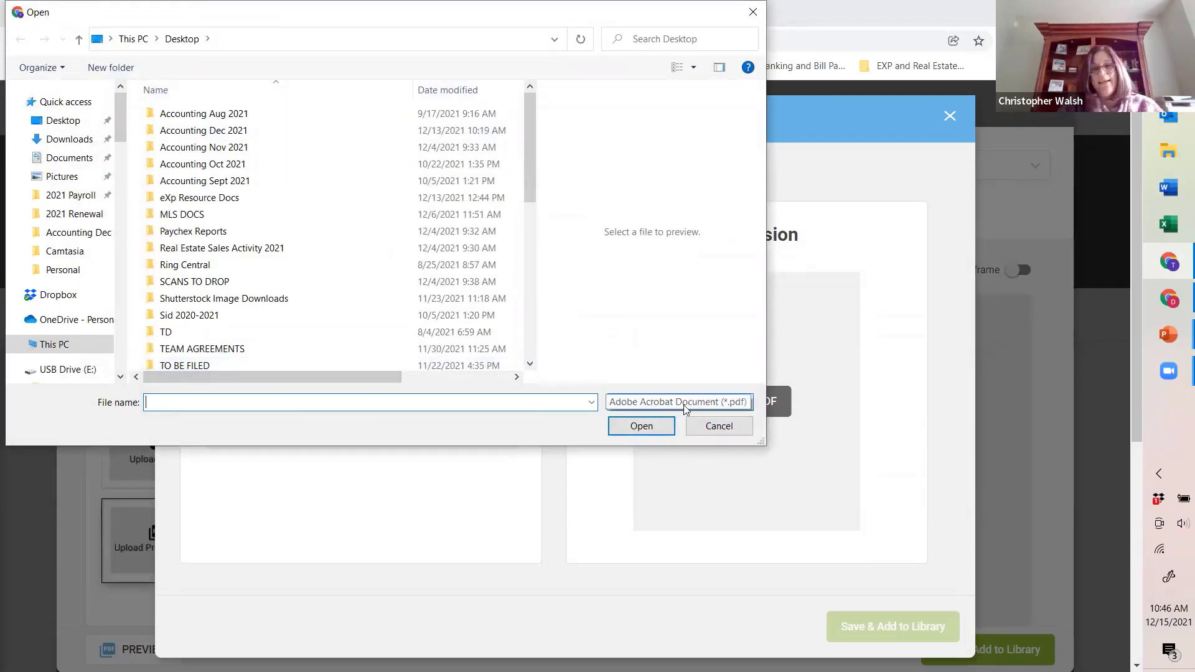
Step: Cancel the PDF file selection and close the Upload PDF and Create a Slide dialogs without saving
{"action": "left_click", "coordinate": [720, 428]}
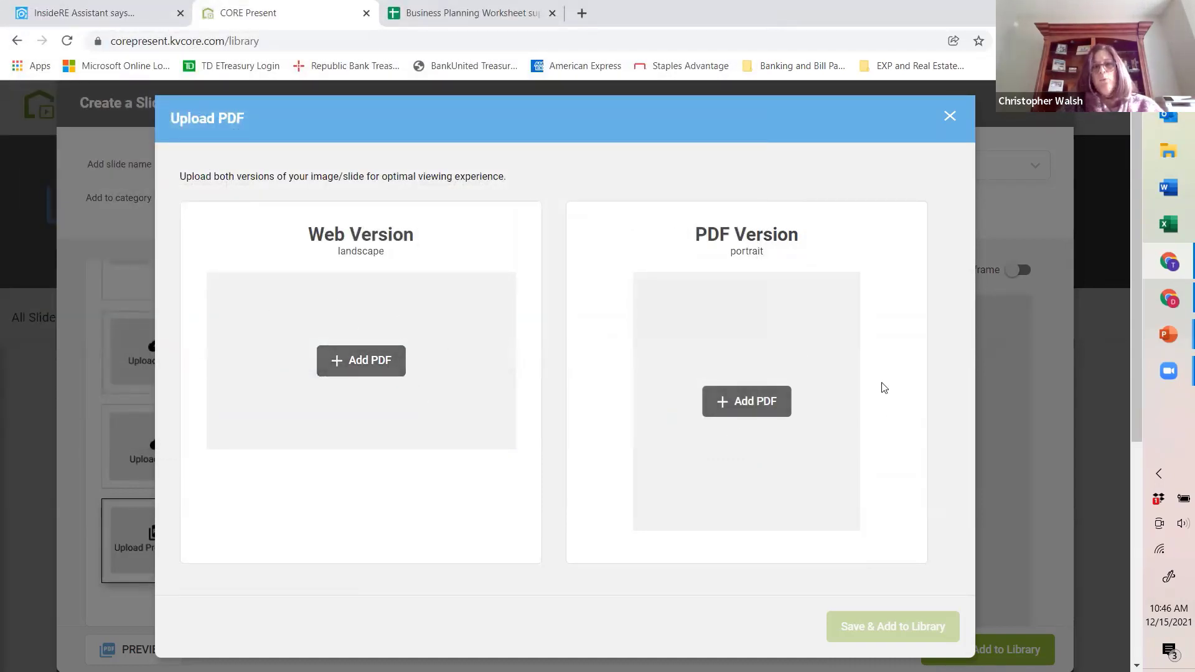
{"action": "left_click", "coordinate": [747, 420]}
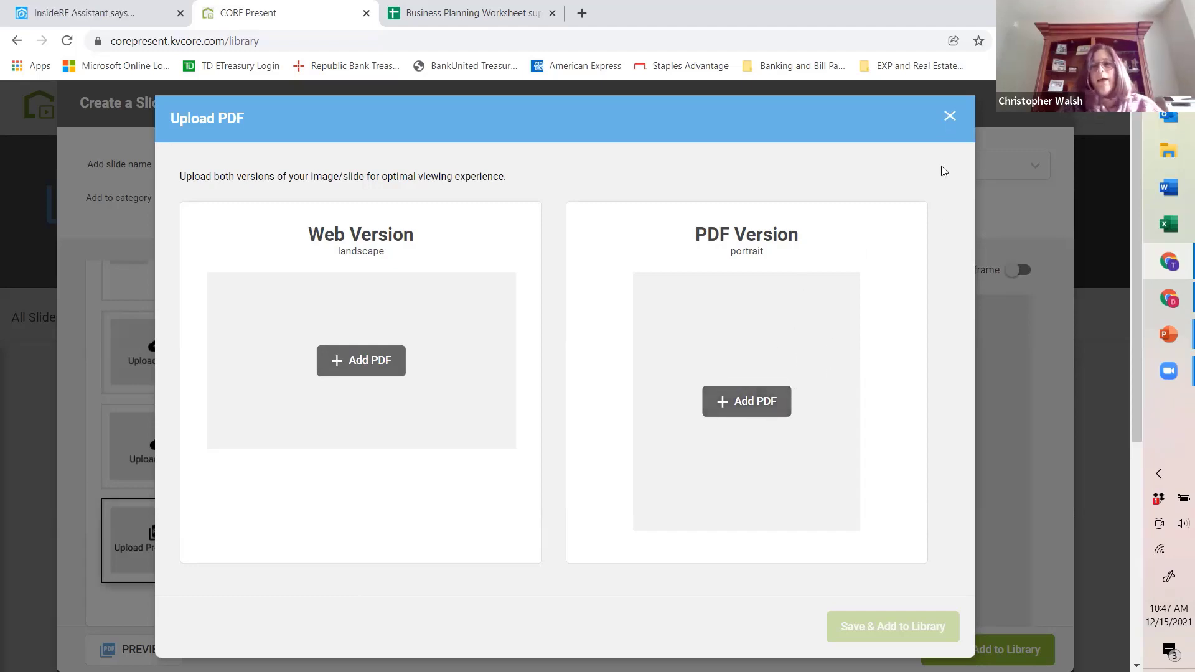
{"action": "left_click", "coordinate": [949, 116]}
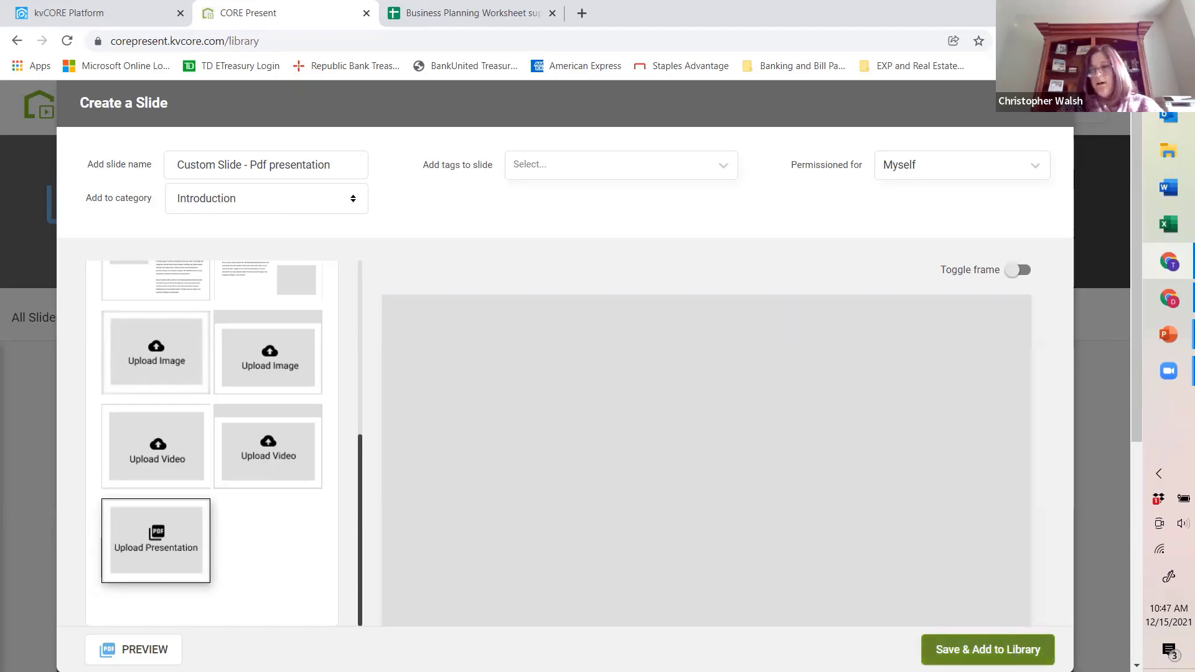
{"action": "left_click", "coordinate": [1050, 103]}
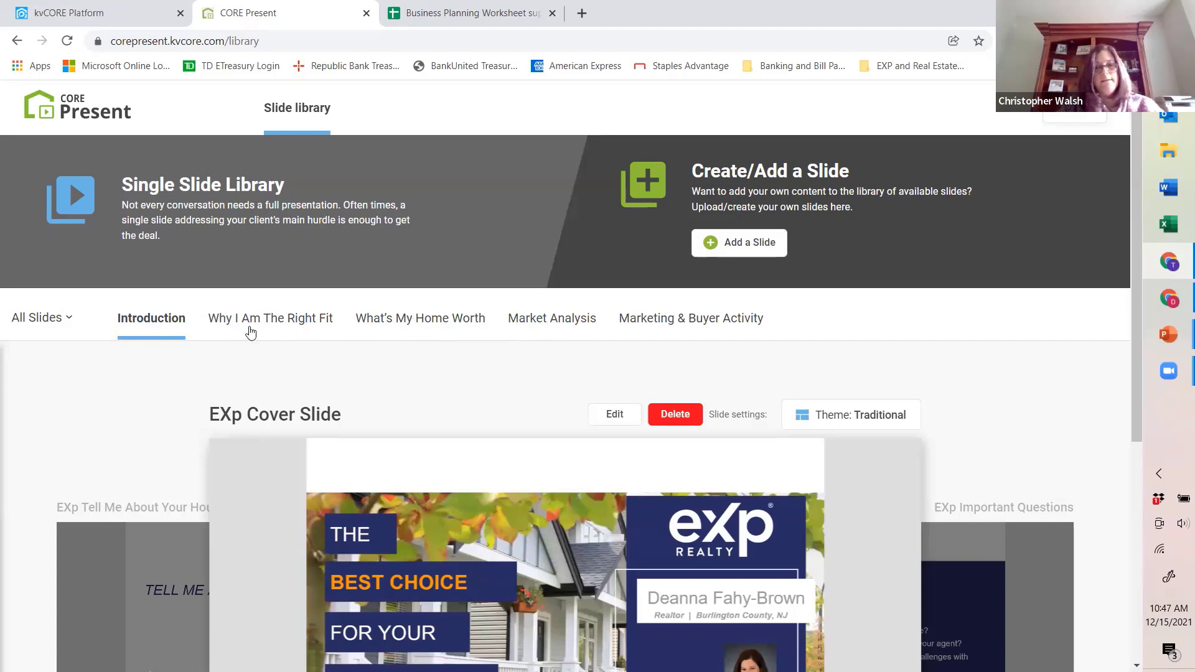
Step: Look through the library's Why I Am The Right Fit, What's My Home Worth, Market Analysis and Marketing & Buyer Activity slide categories
{"action": "left_click", "coordinate": [287, 329]}
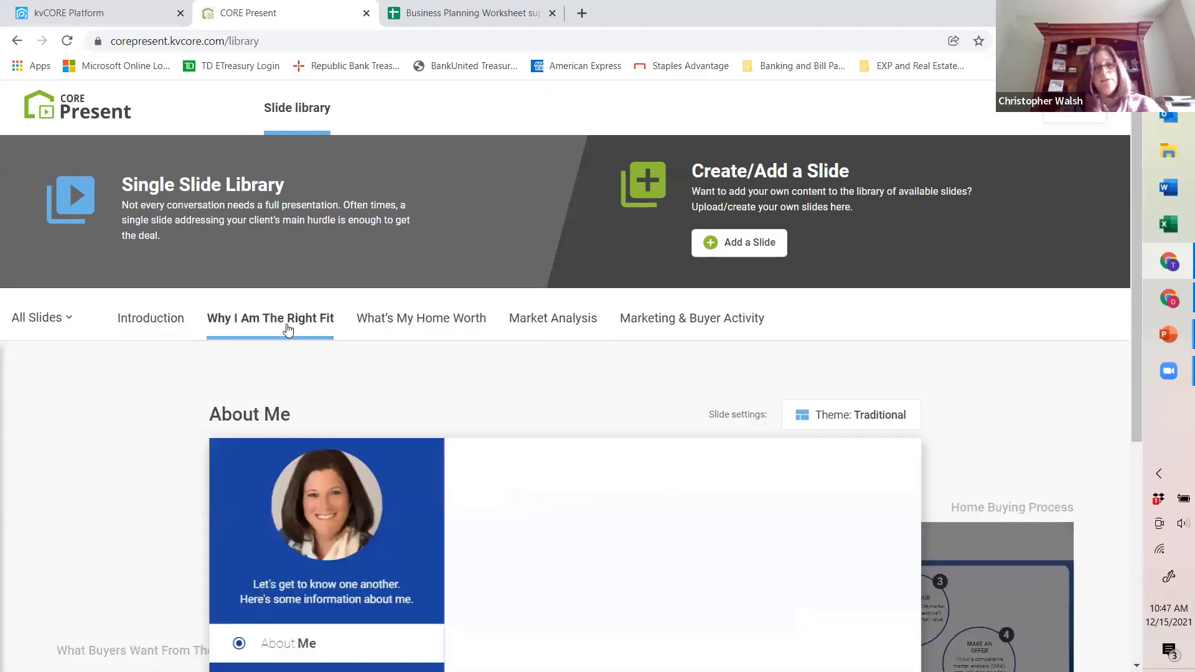
{"action": "left_click", "coordinate": [458, 324]}
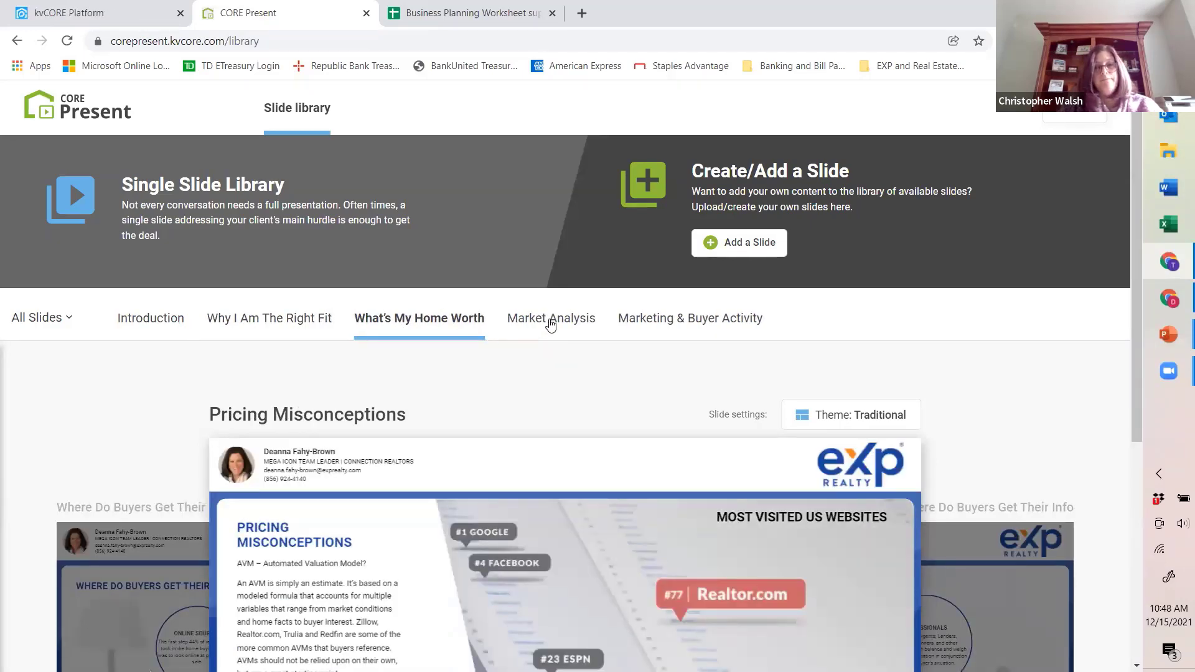
{"action": "left_click", "coordinate": [550, 323]}
{"action": "left_click", "coordinate": [691, 325]}
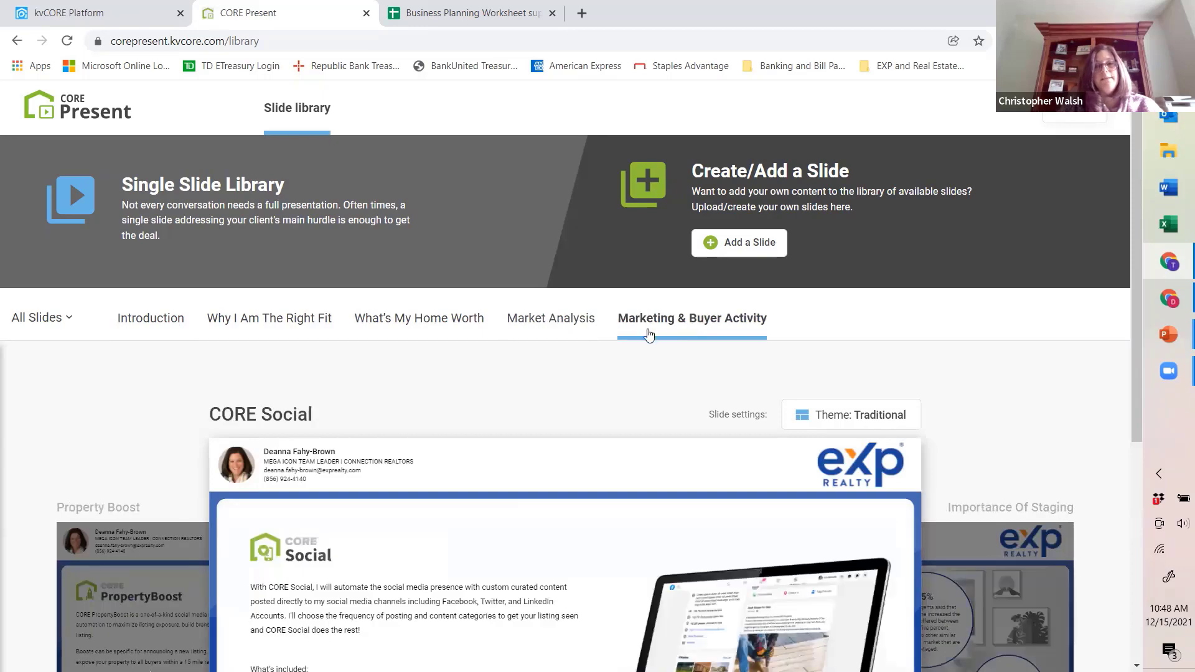
Step: Page through all the custom eXp slides in the library's Introduction category, back around to the eXp Cover Slide
{"action": "left_click", "coordinate": [153, 323]}
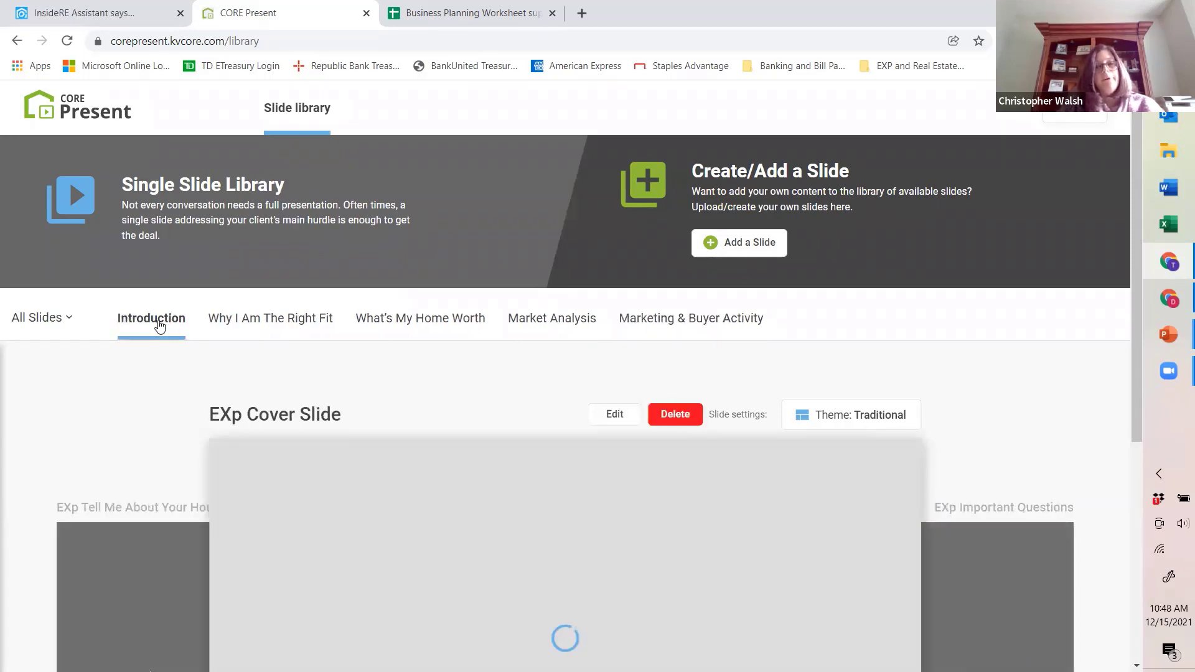
{"action": "scroll", "coordinate": [514, 380], "scroll_direction": "down", "scroll_amount": 4}
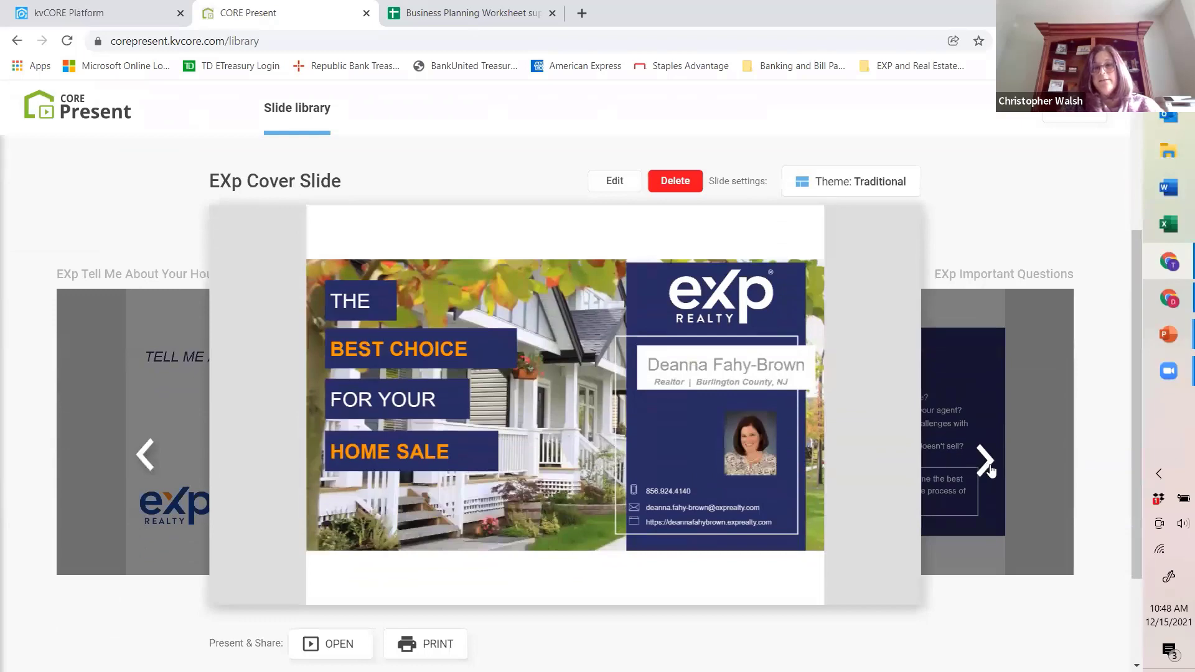
{"action": "left_click", "coordinate": [989, 469]}
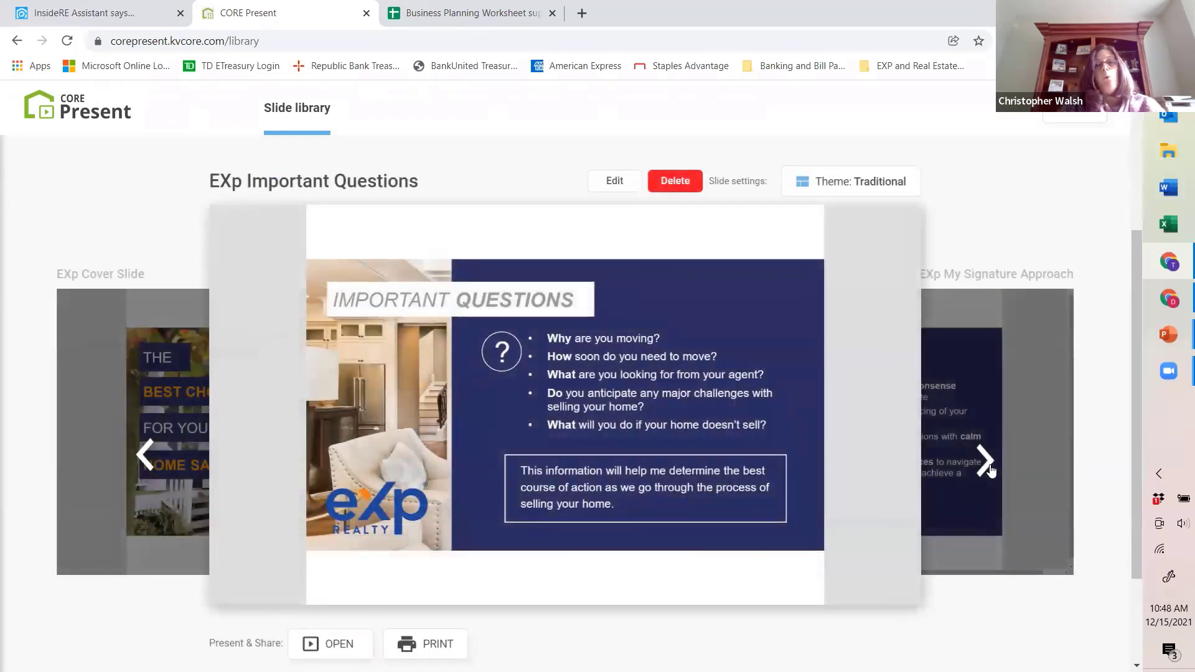
{"action": "left_click", "coordinate": [989, 467]}
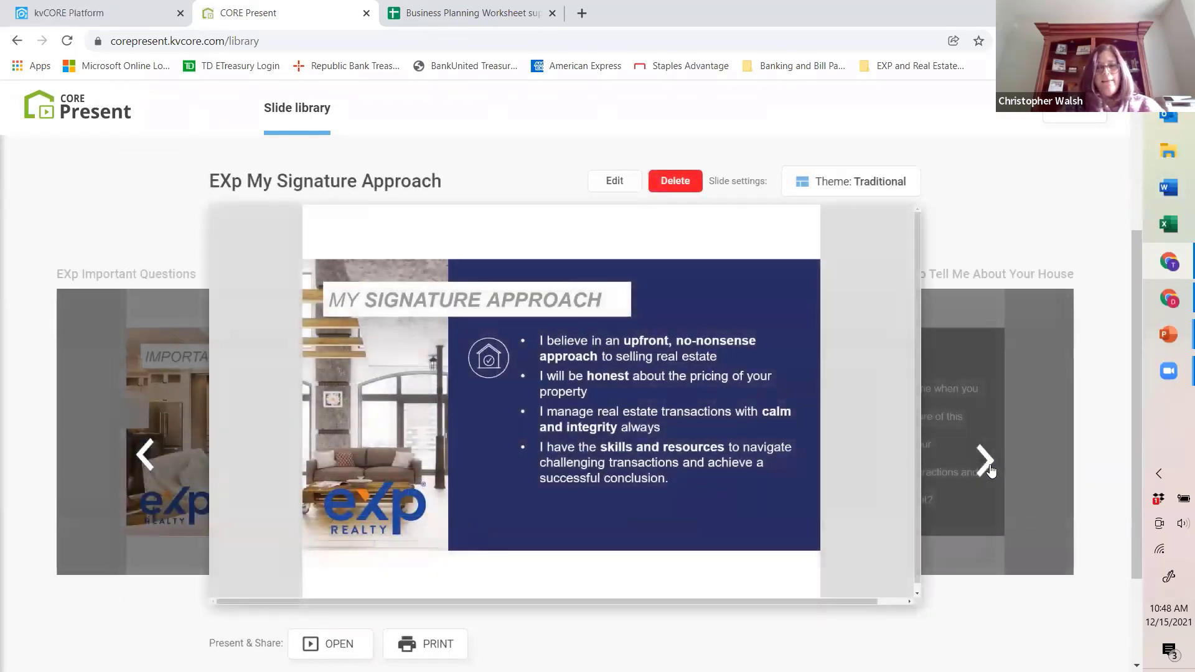
{"action": "left_click", "coordinate": [990, 471]}
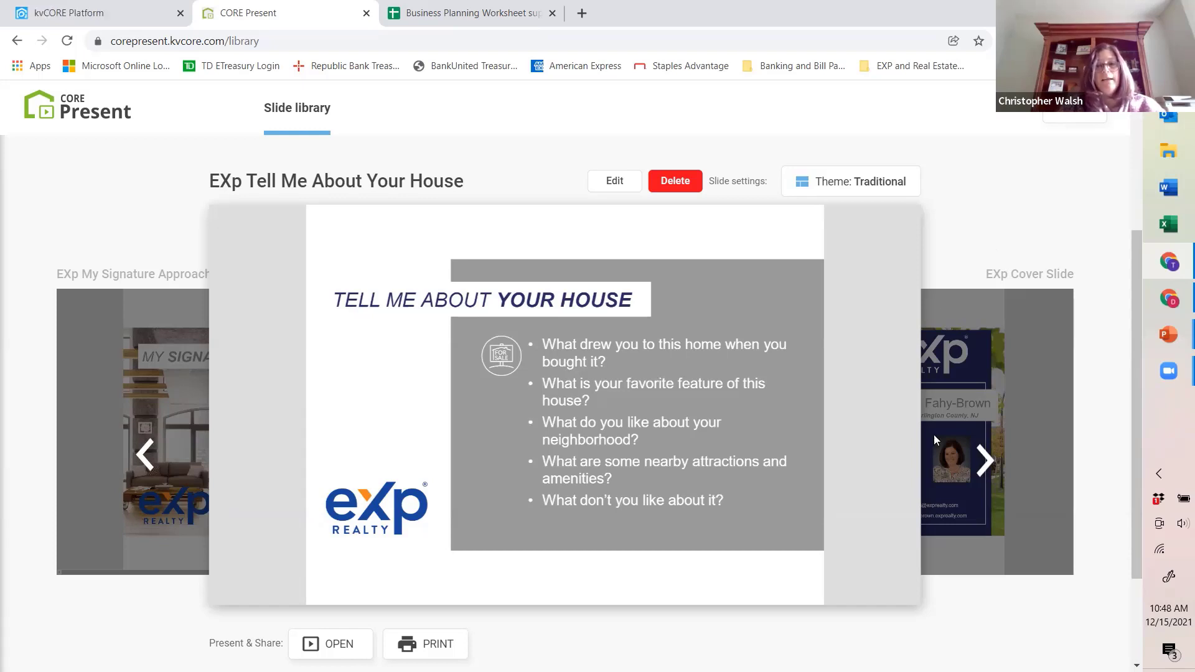
{"action": "left_click", "coordinate": [983, 460]}
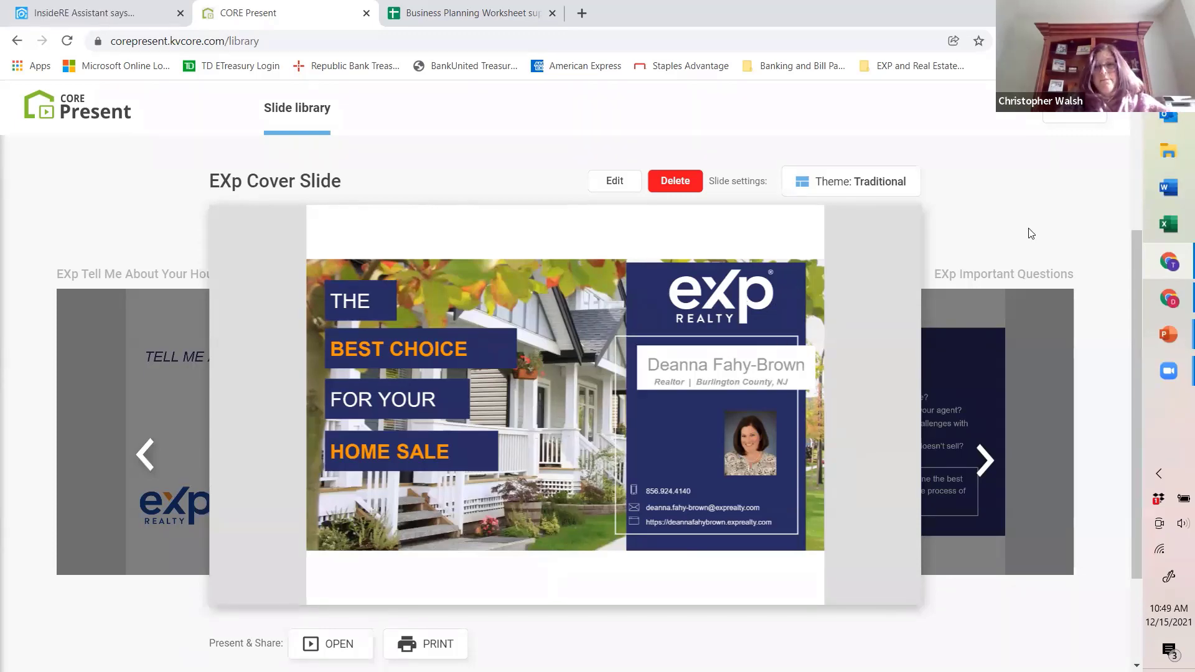
Step: Return to the CORE Present home page and start updating the Past Presentations entry of the type Presentation
{"action": "key", "text": "alt+Left"}
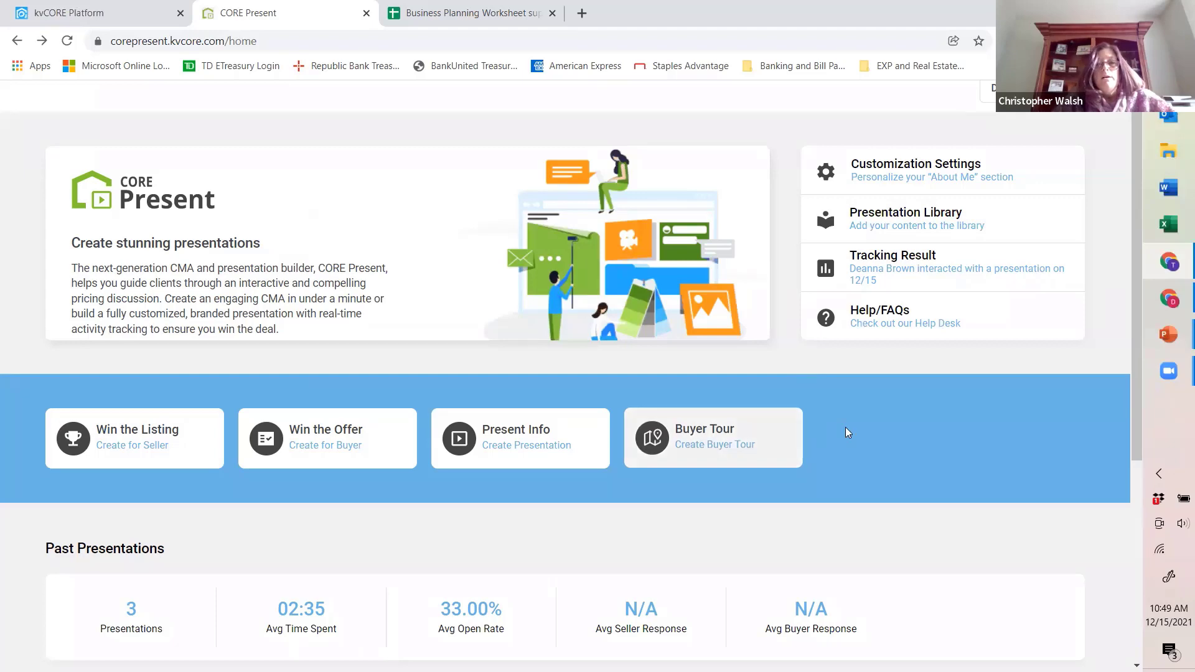
{"action": "scroll", "coordinate": [447, 525], "scroll_direction": "down", "scroll_amount": 5}
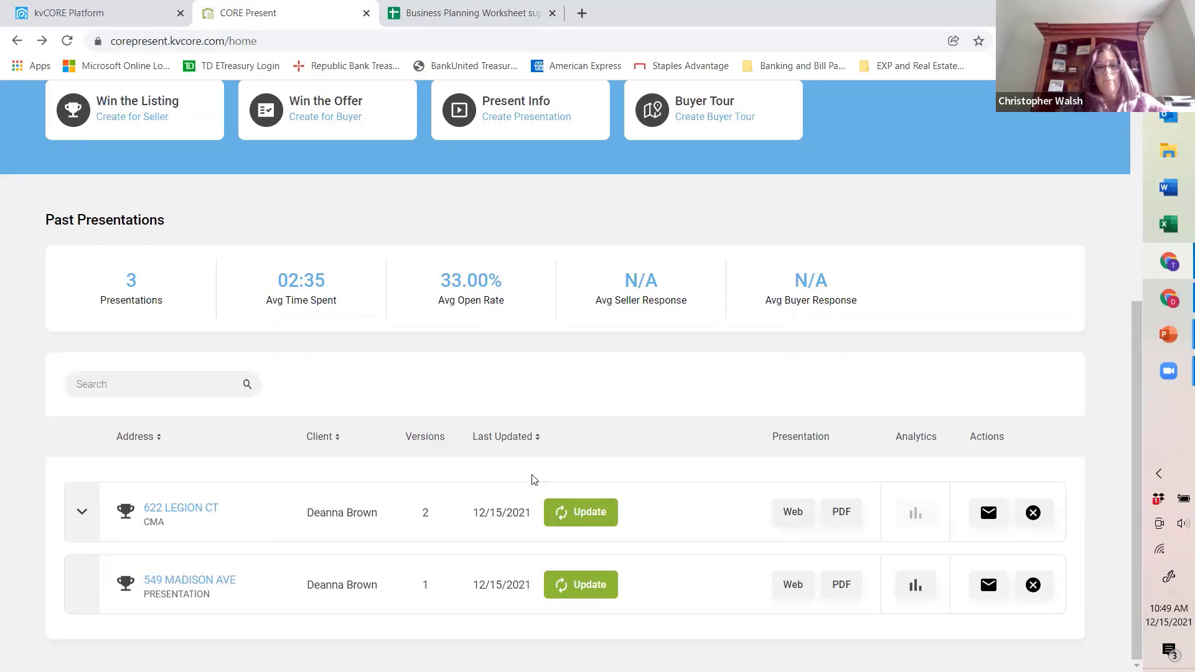
{"action": "left_click_drag", "start_coordinate": [518, 508], "coordinate": [526, 512]}
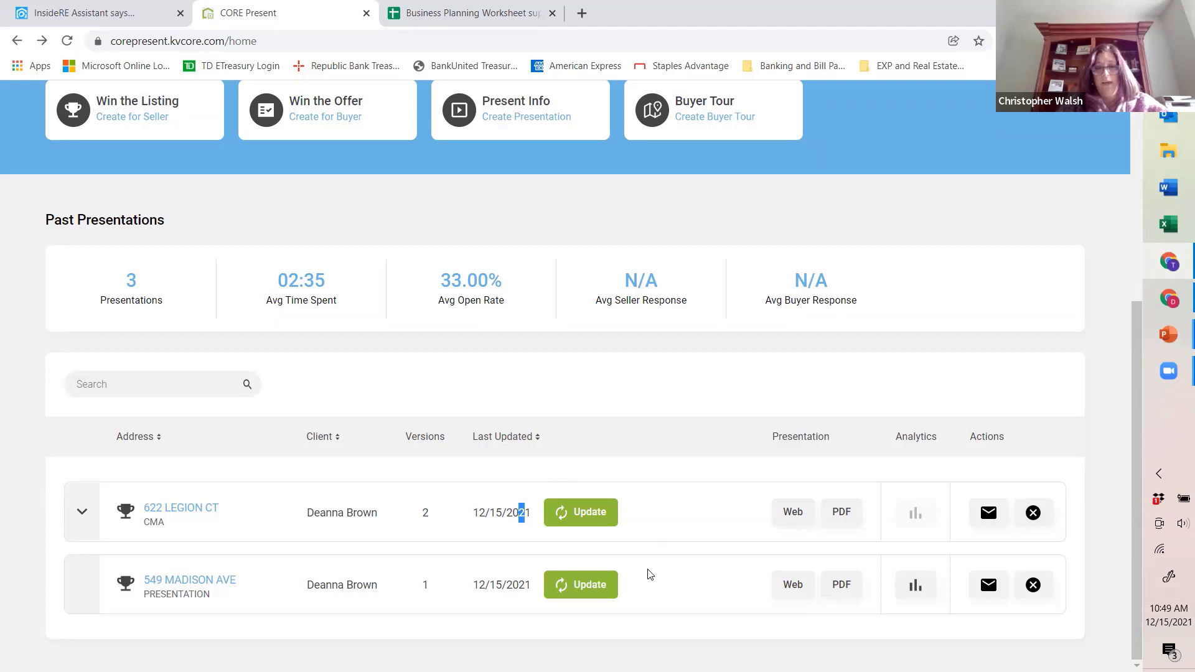
{"action": "left_click", "coordinate": [627, 595]}
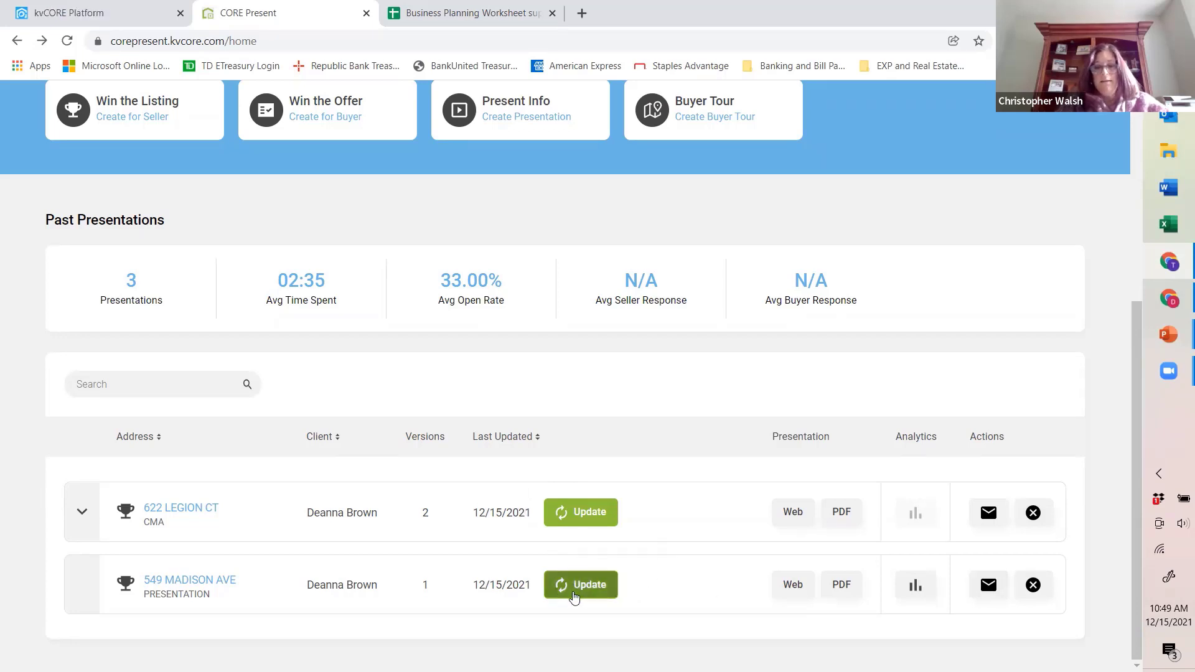
{"action": "left_click", "coordinate": [592, 583]}
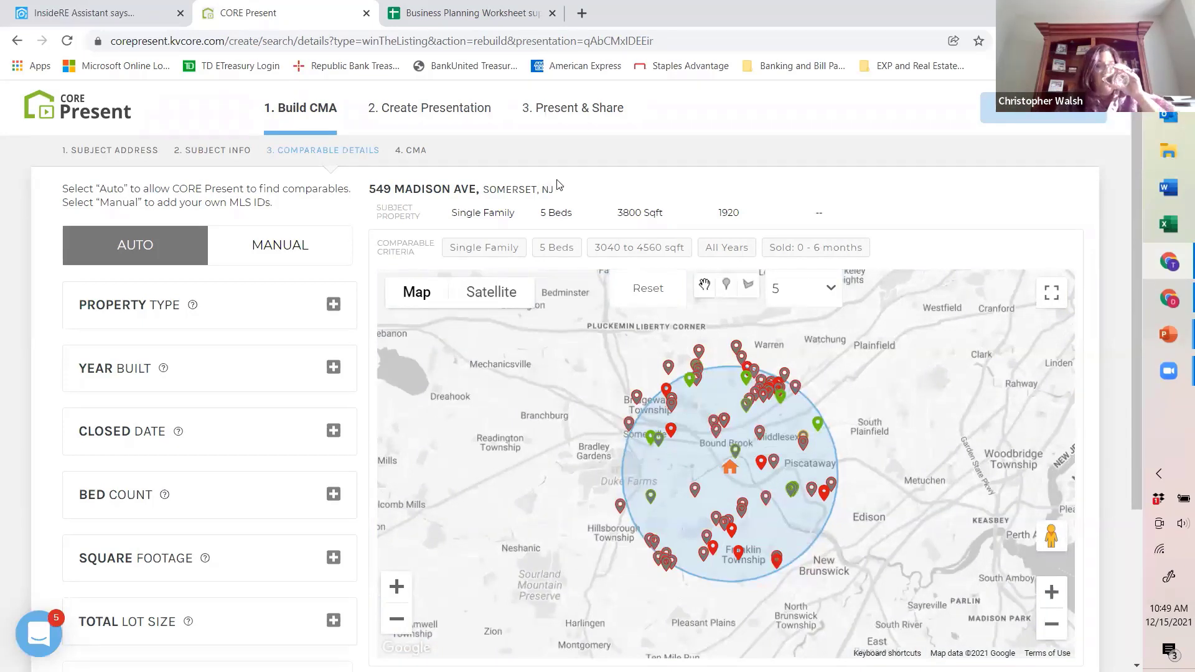
Step: Review the comparable search criteria, map and matches for the subject property, and proceed to build the CMA
{"action": "scroll", "coordinate": [851, 330], "scroll_direction": "down", "scroll_amount": 2}
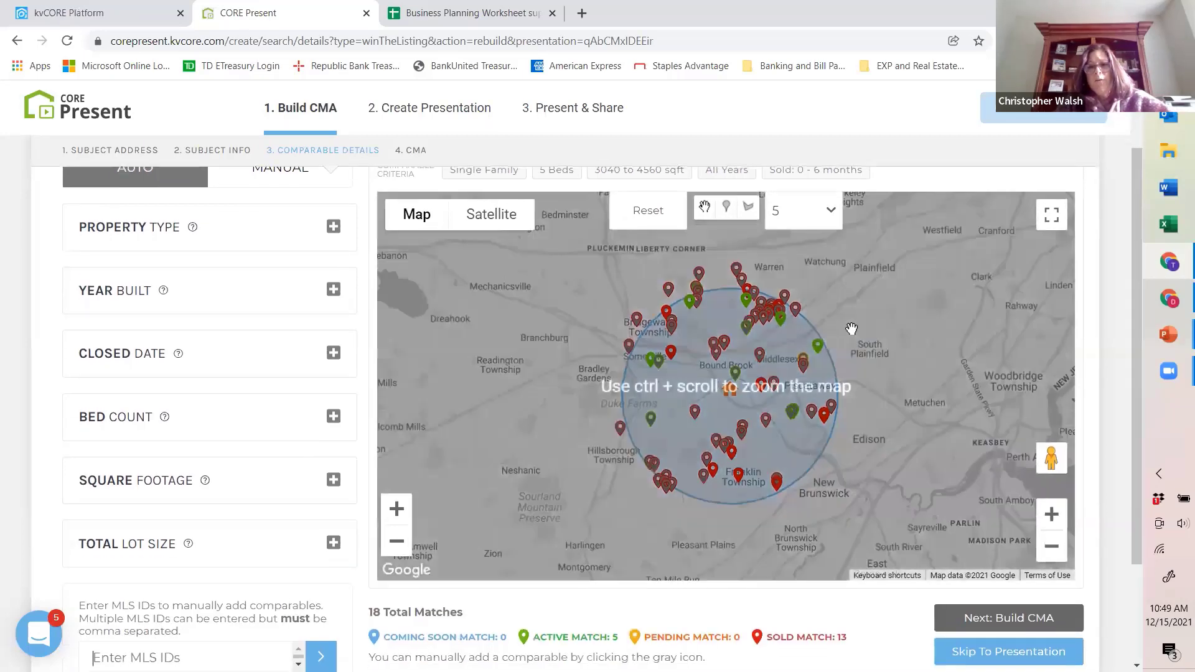
{"action": "scroll", "coordinate": [851, 328], "scroll_direction": "down", "scroll_amount": 1}
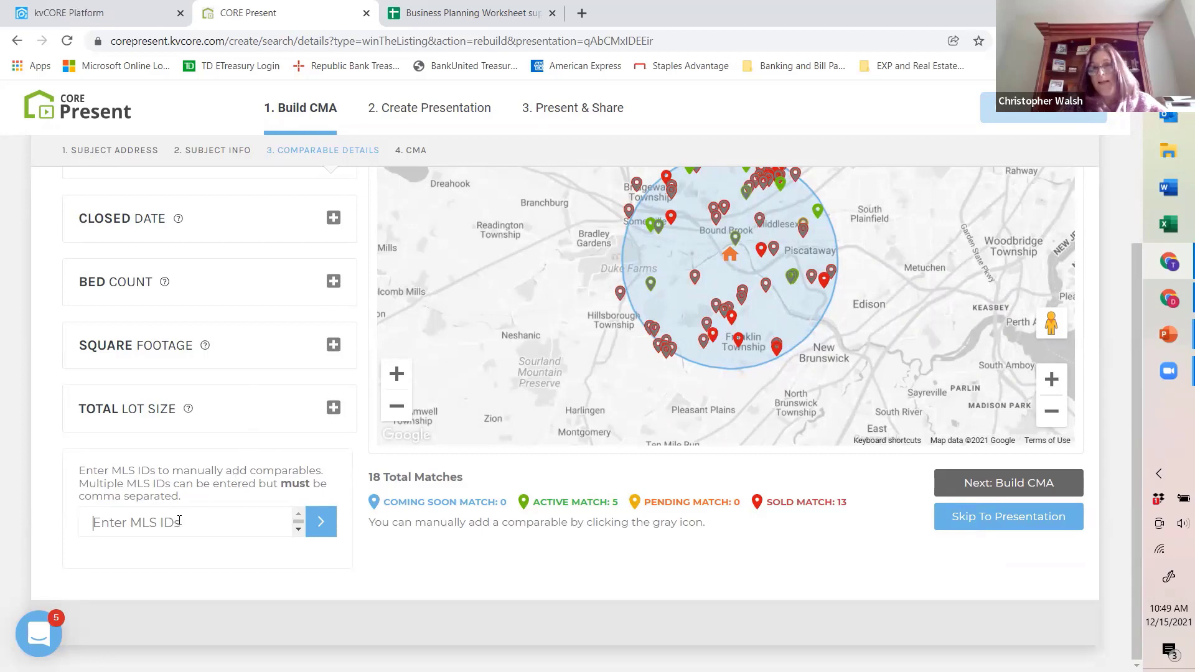
{"action": "scroll", "coordinate": [660, 324], "scroll_direction": "up", "scroll_amount": 3}
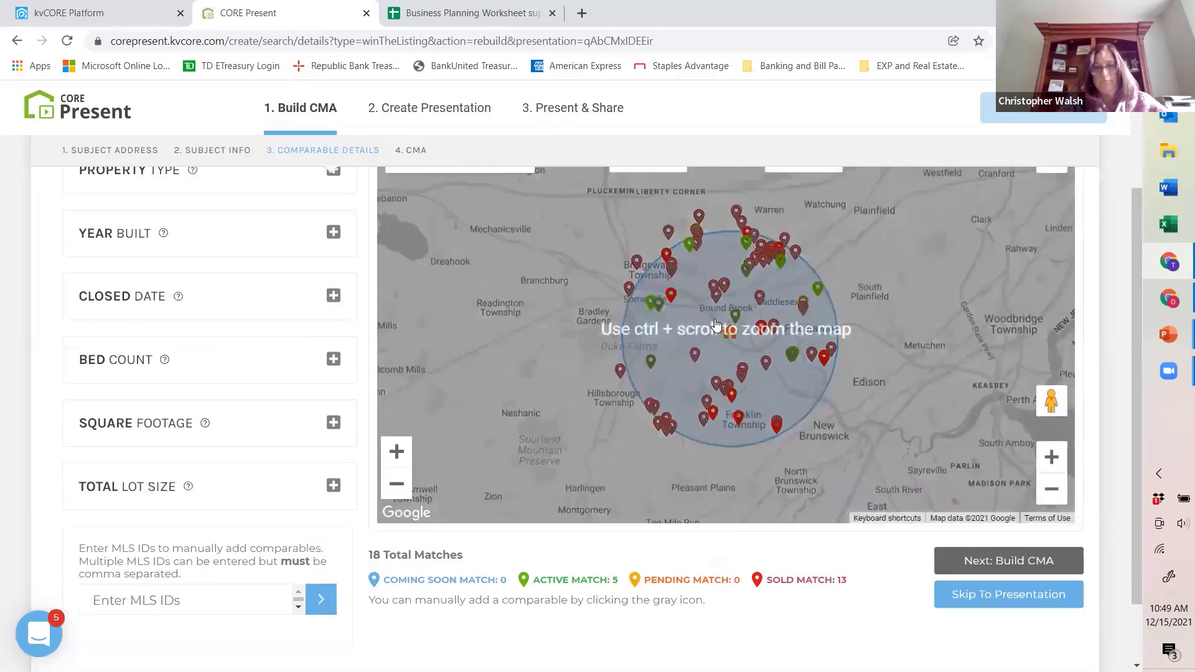
{"action": "scroll", "coordinate": [867, 356], "scroll_direction": "down", "scroll_amount": 3}
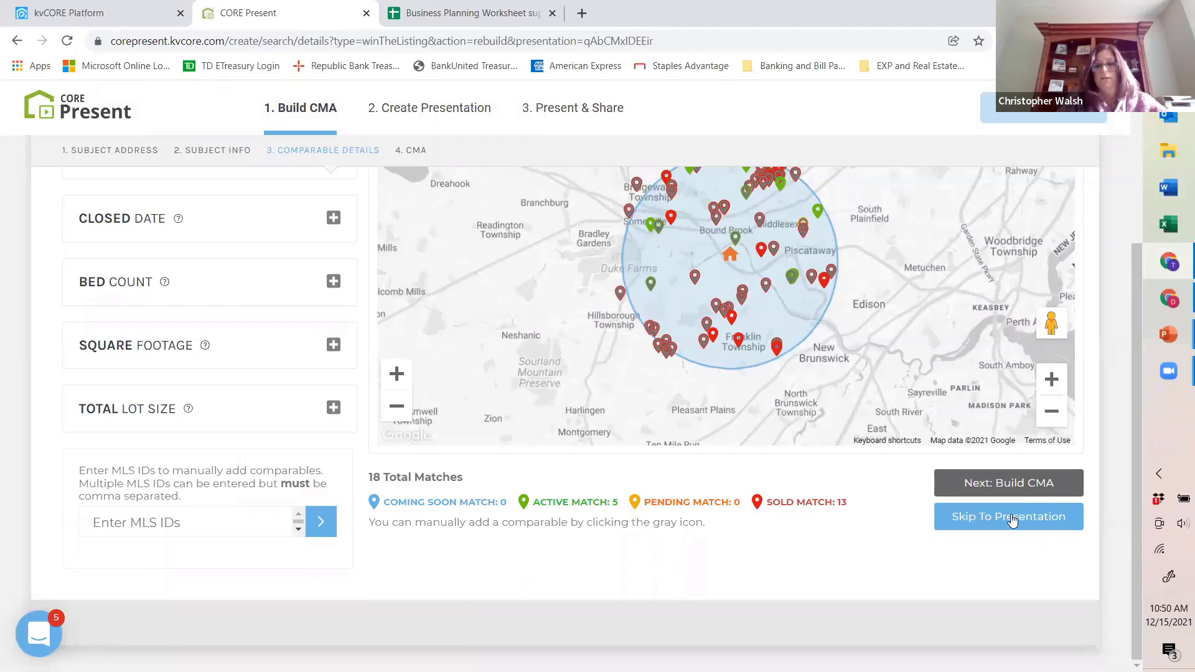
{"action": "left_click", "coordinate": [1010, 485]}
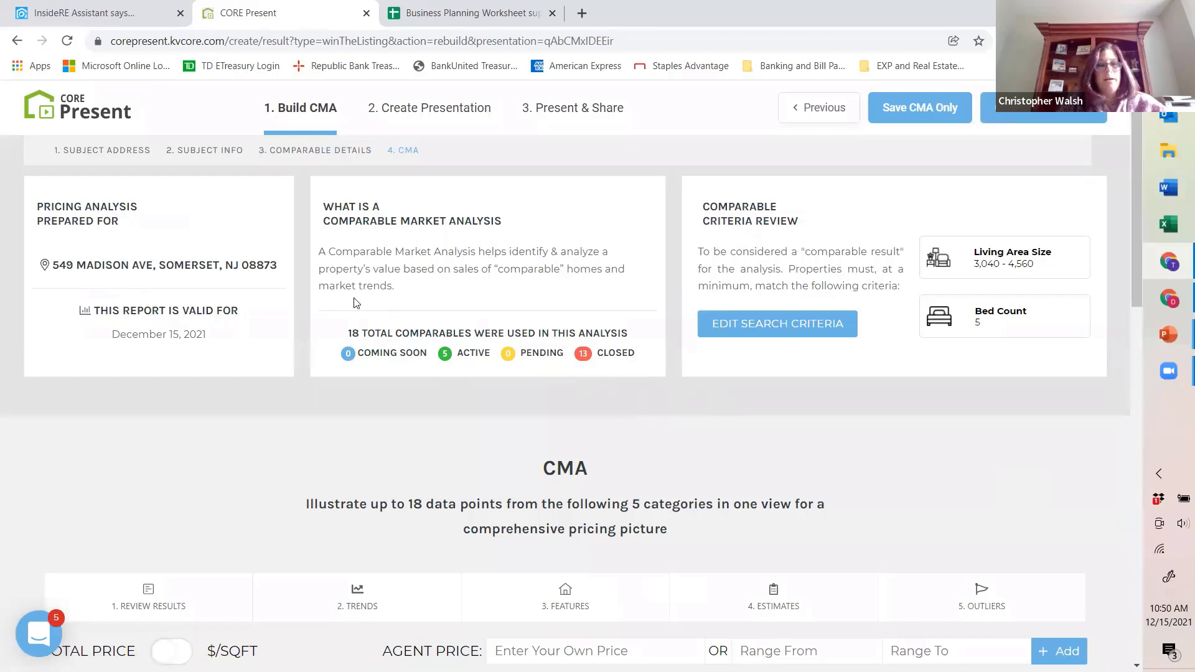
Step: Examine the CMA's pricing scale with its comparables and averages, and the Market Assessment figures below it
{"action": "scroll", "coordinate": [365, 303], "scroll_direction": "down", "scroll_amount": 1}
{"action": "scroll", "coordinate": [365, 304], "scroll_direction": "down", "scroll_amount": 2}
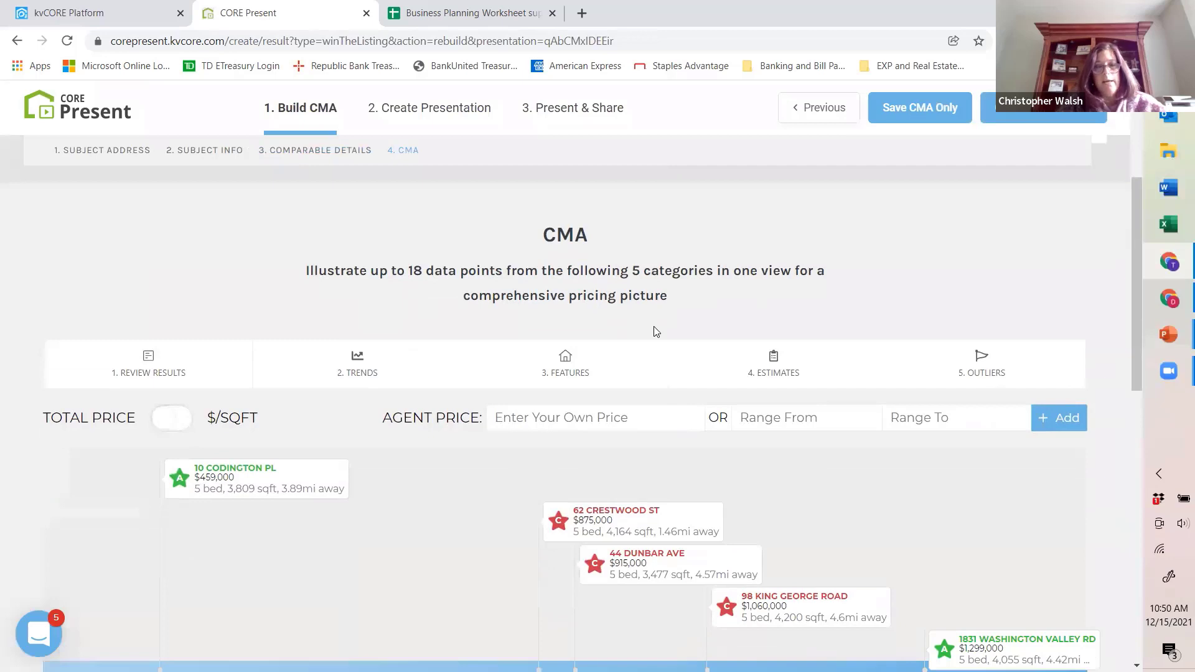
{"action": "scroll", "coordinate": [657, 322], "scroll_direction": "down", "scroll_amount": 3}
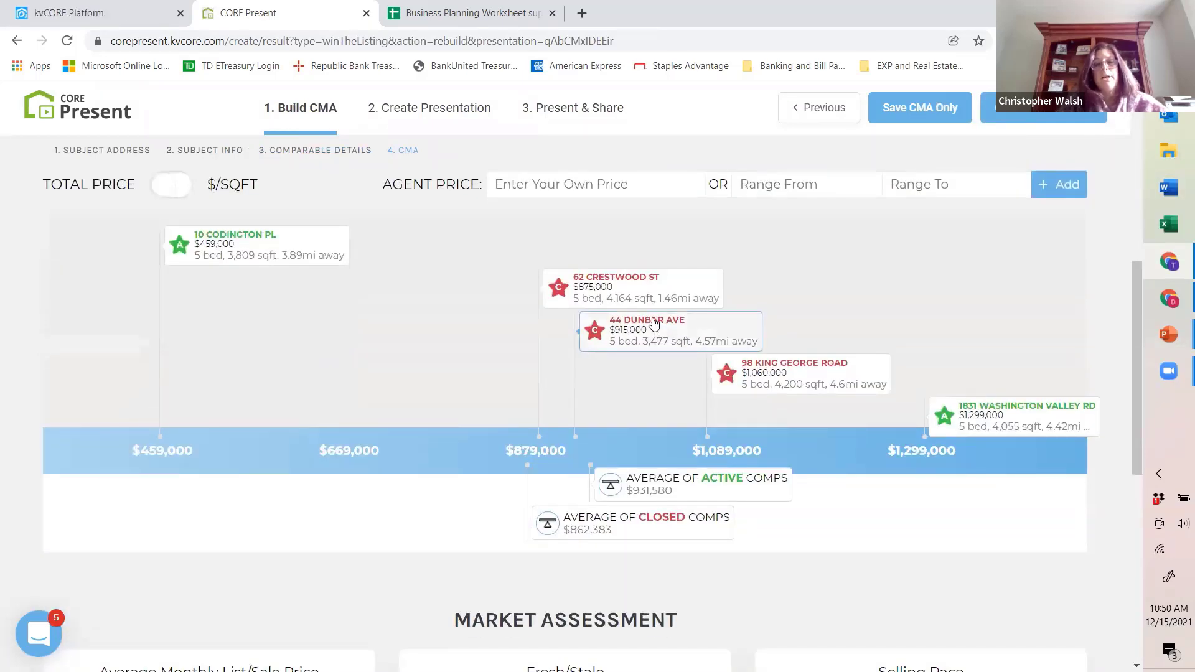
{"action": "scroll", "coordinate": [810, 279], "scroll_direction": "up", "scroll_amount": 2}
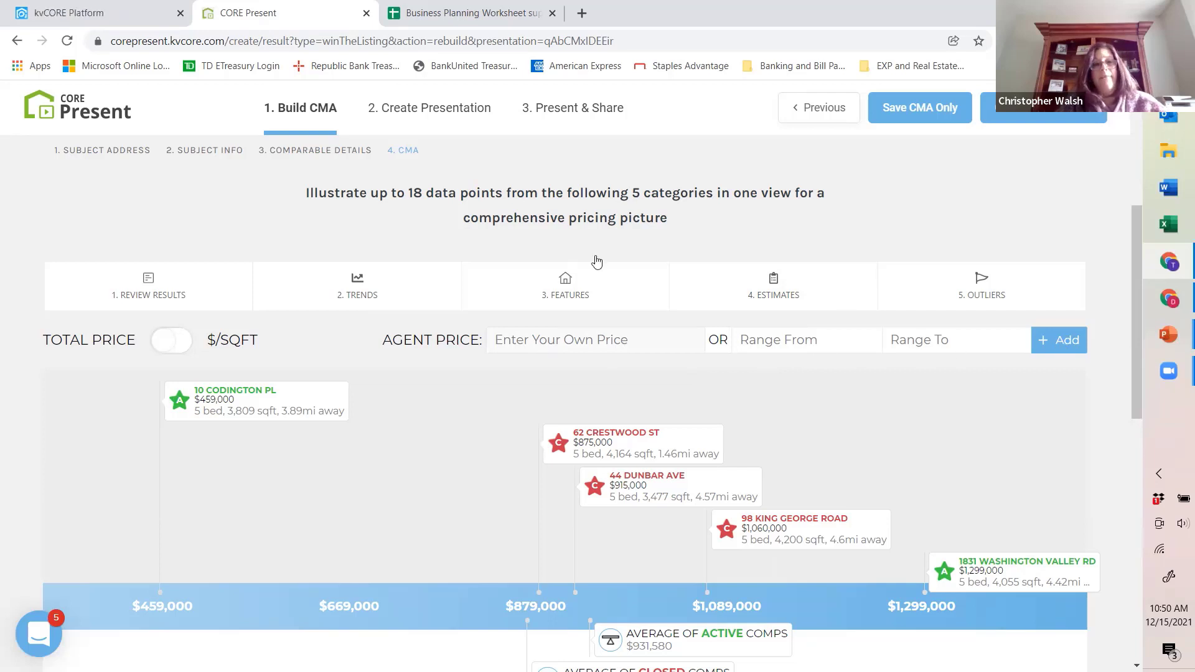
{"action": "scroll", "coordinate": [601, 391], "scroll_direction": "down", "scroll_amount": 1}
{"action": "scroll", "coordinate": [599, 397], "scroll_direction": "down", "scroll_amount": 1}
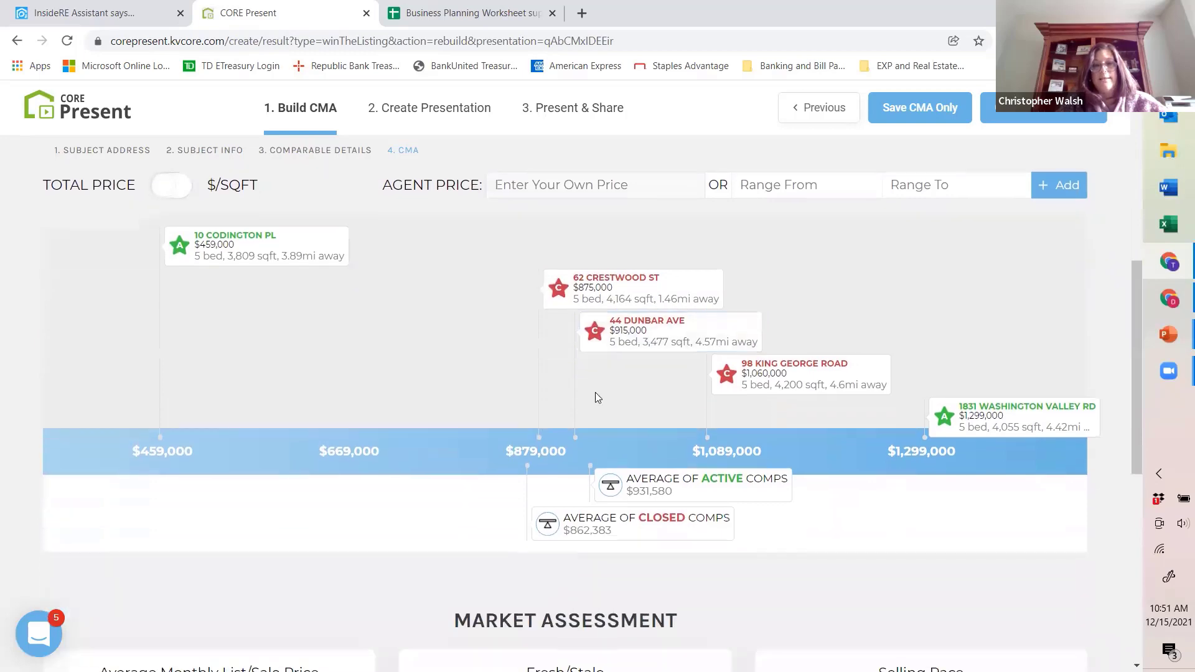
{"action": "scroll", "coordinate": [597, 395], "scroll_direction": "down", "scroll_amount": 4}
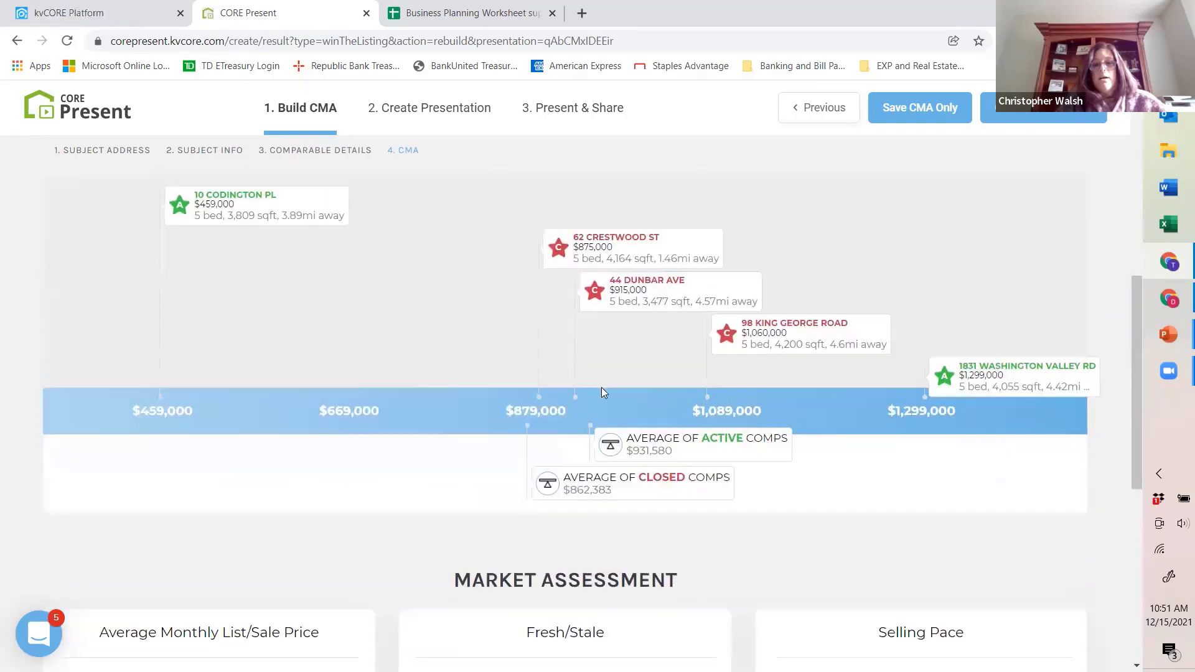
{"action": "scroll", "coordinate": [593, 386], "scroll_direction": "down", "scroll_amount": 3}
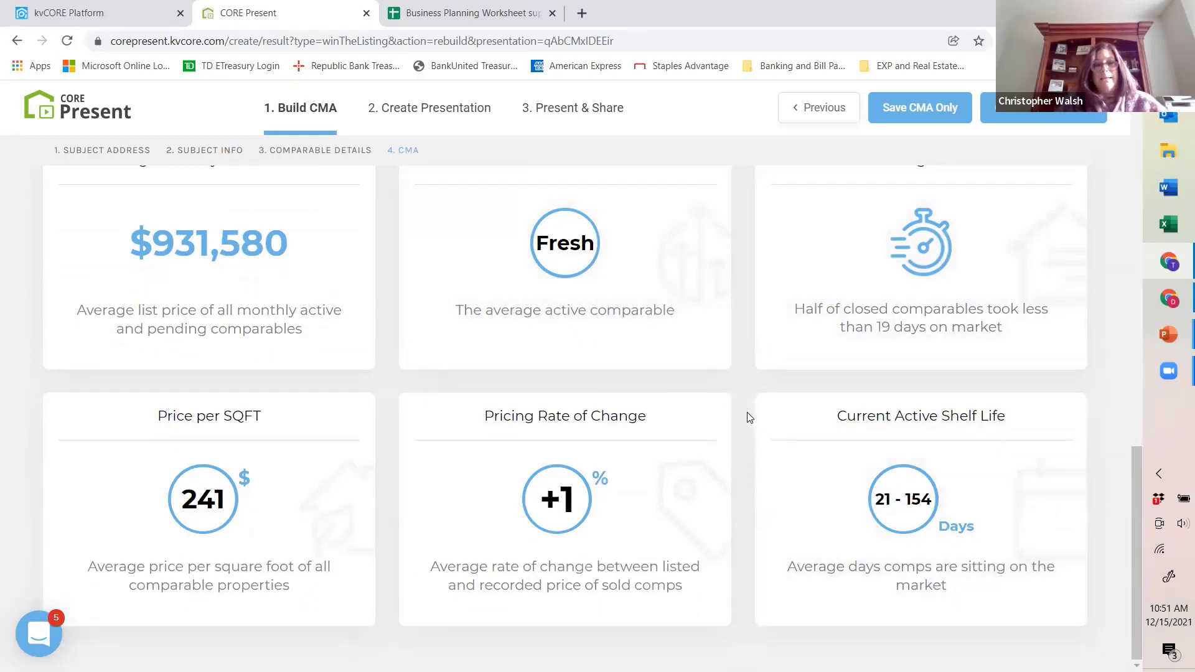
{"action": "scroll", "coordinate": [610, 340], "scroll_direction": "up", "scroll_amount": 1}
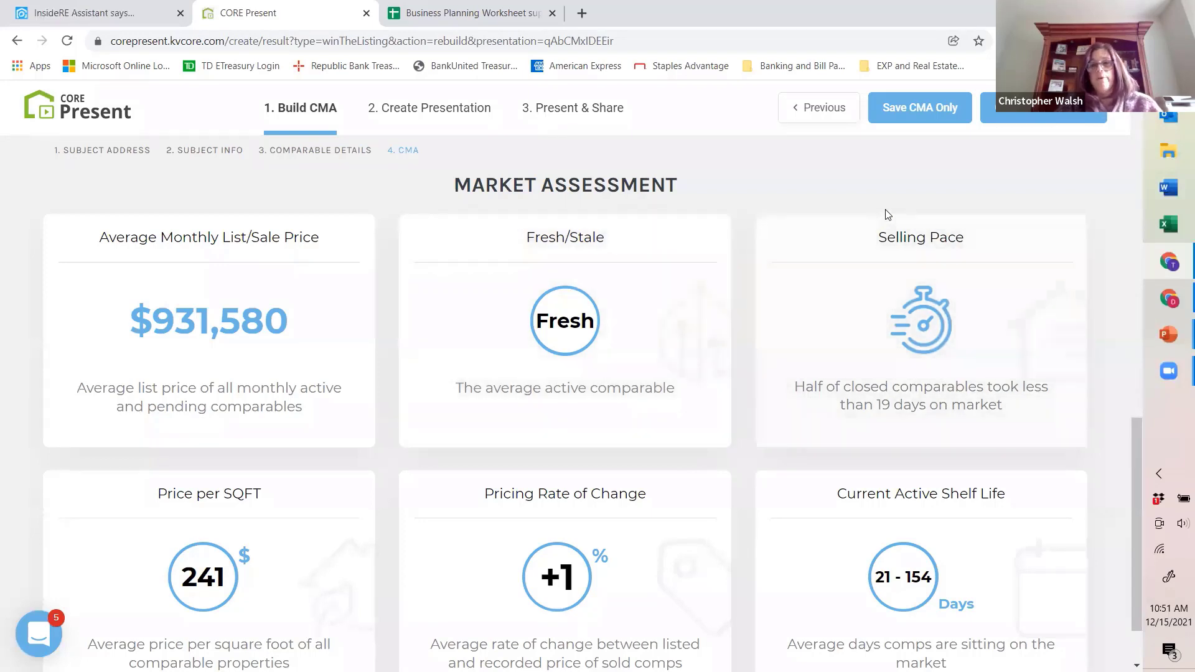
Step: Continue from the CMA to Create Presentation and open the slide selection for adding company slides to the Introduction section
{"action": "left_click", "coordinate": [956, 129]}
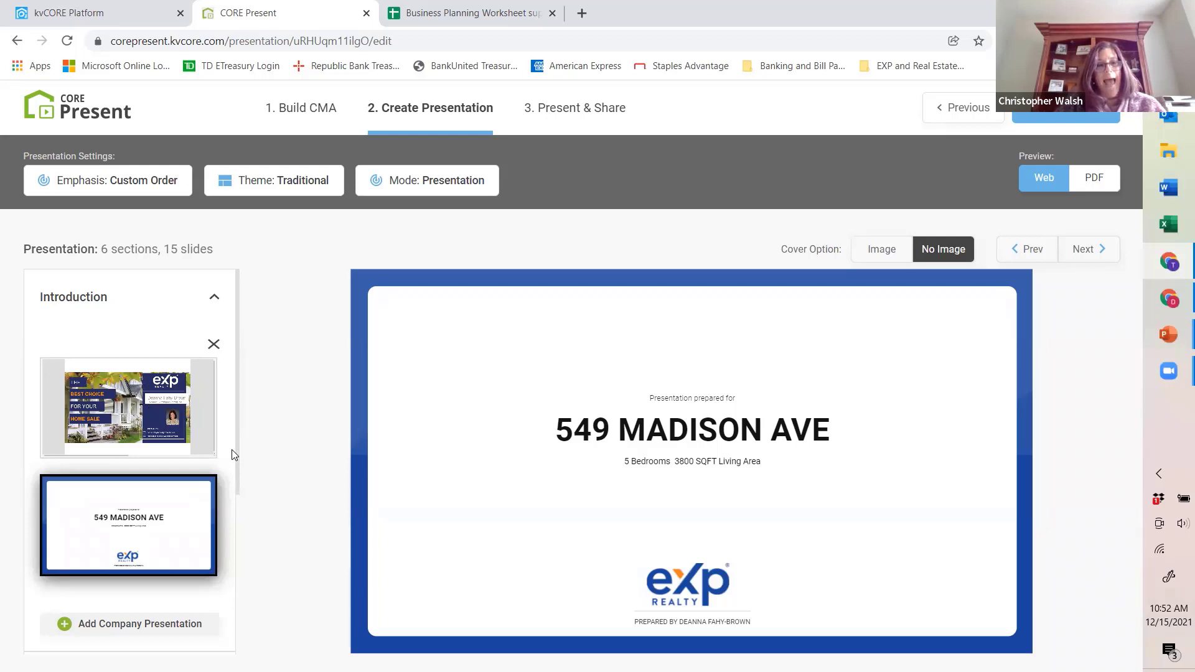
{"action": "left_click_drag", "start_coordinate": [236, 467], "coordinate": [240, 506]}
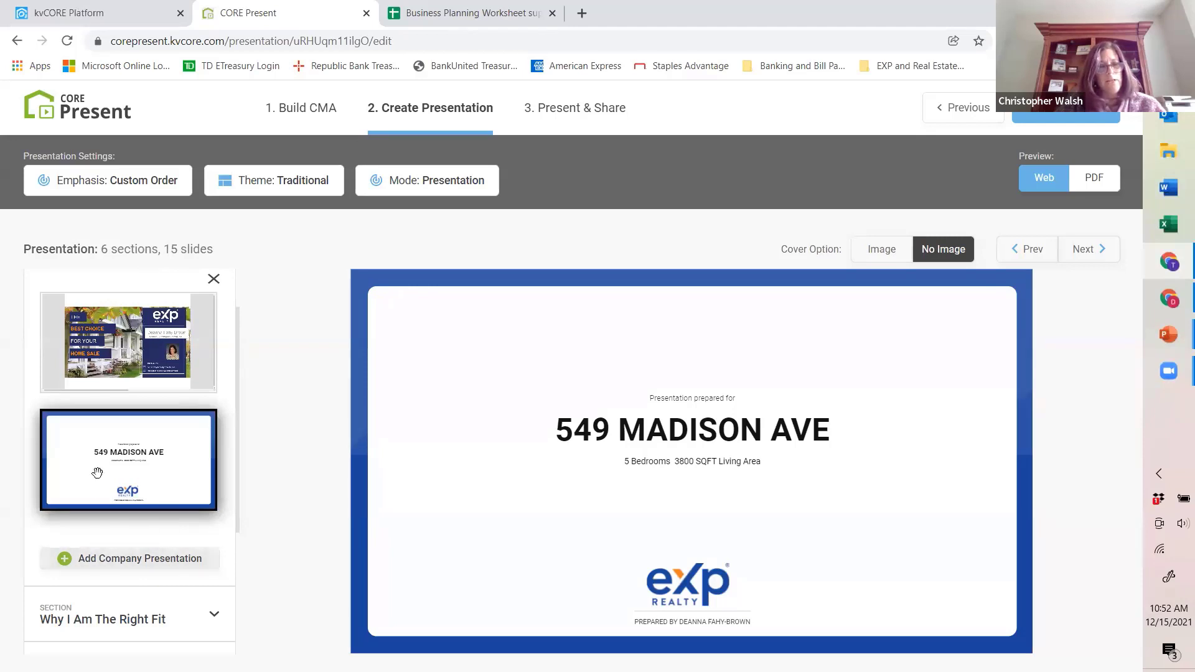
{"action": "left_click", "coordinate": [122, 566]}
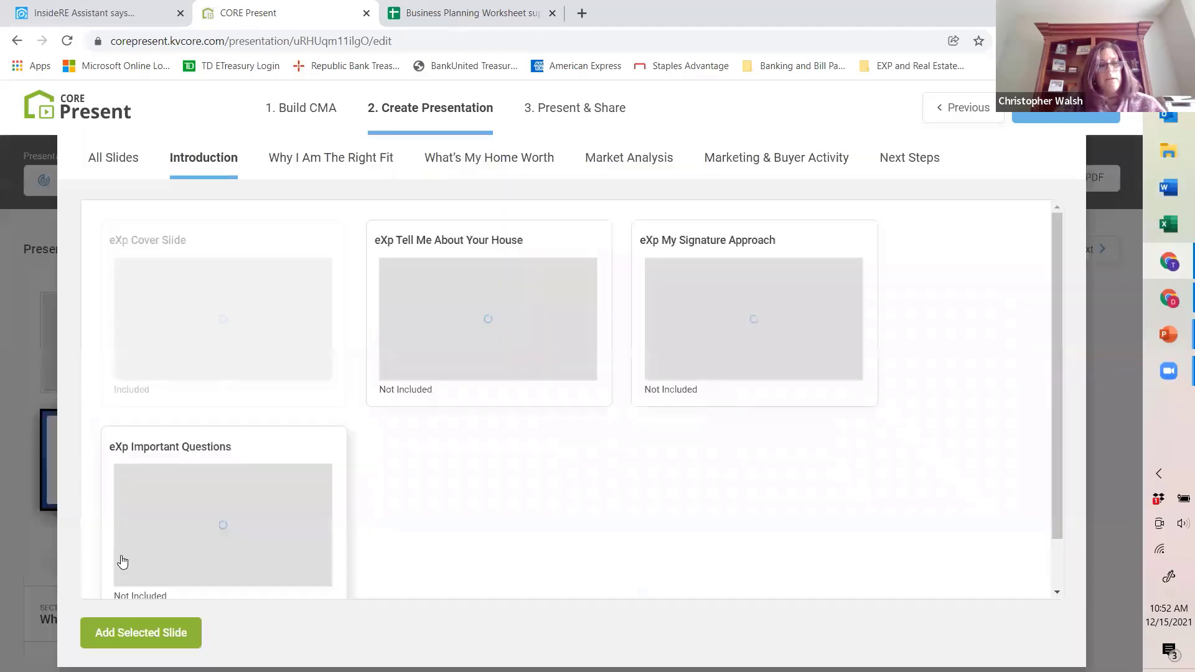
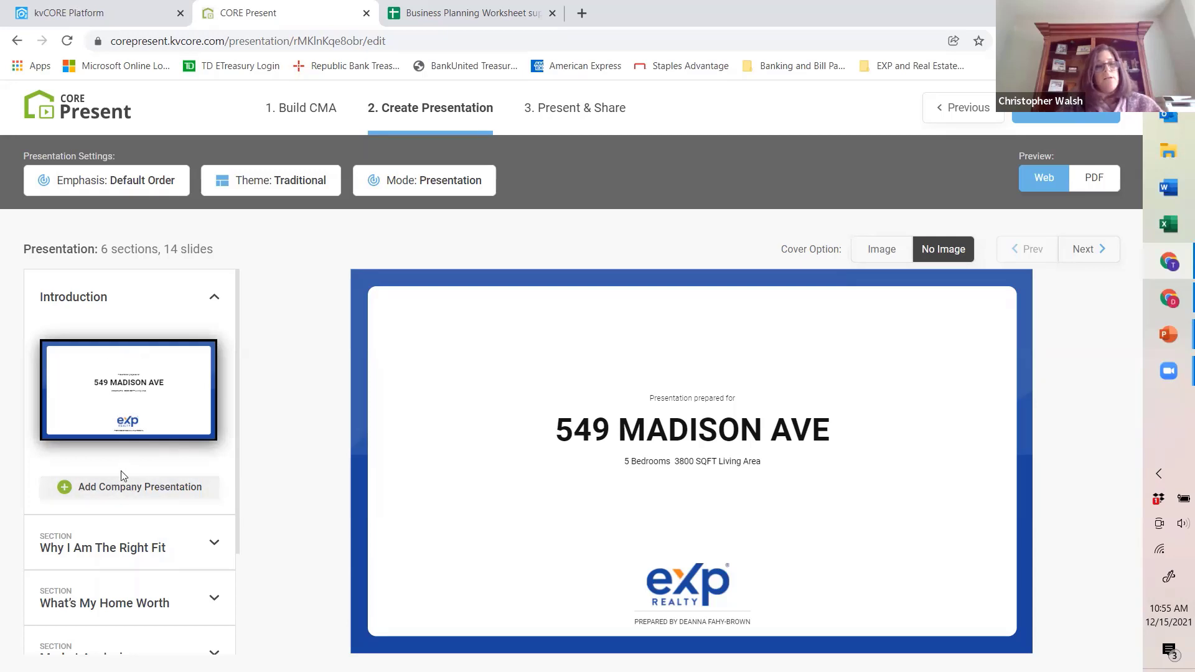
{"action": "left_click", "coordinate": [124, 497]}
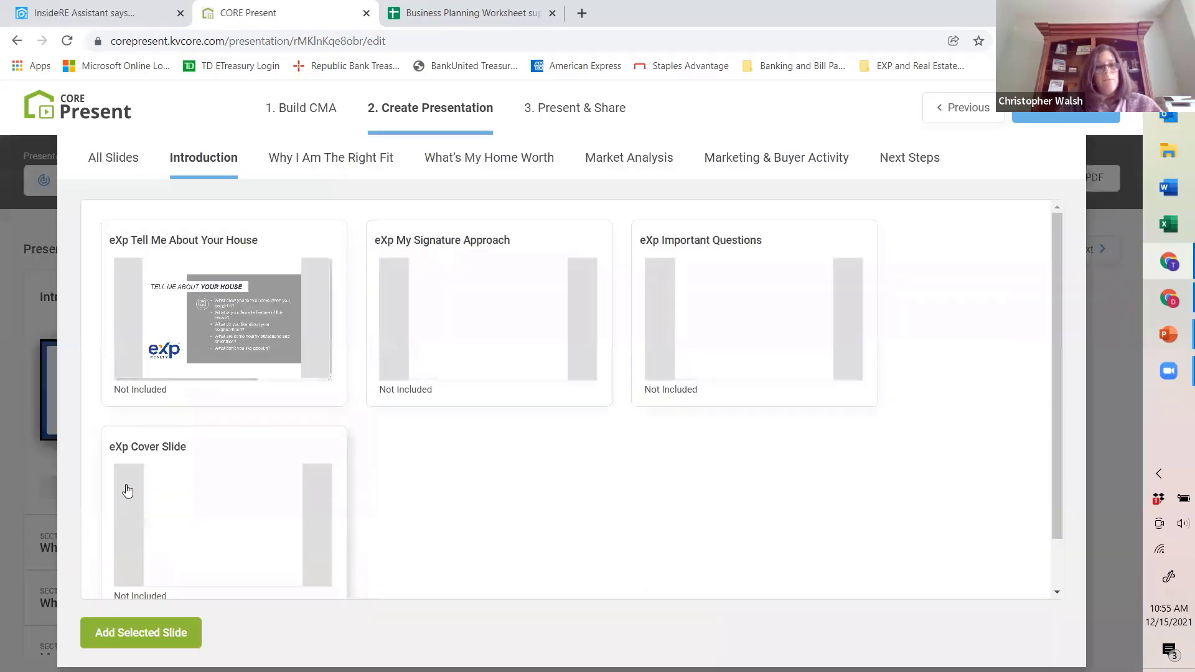
{"action": "left_click", "coordinate": [172, 493]}
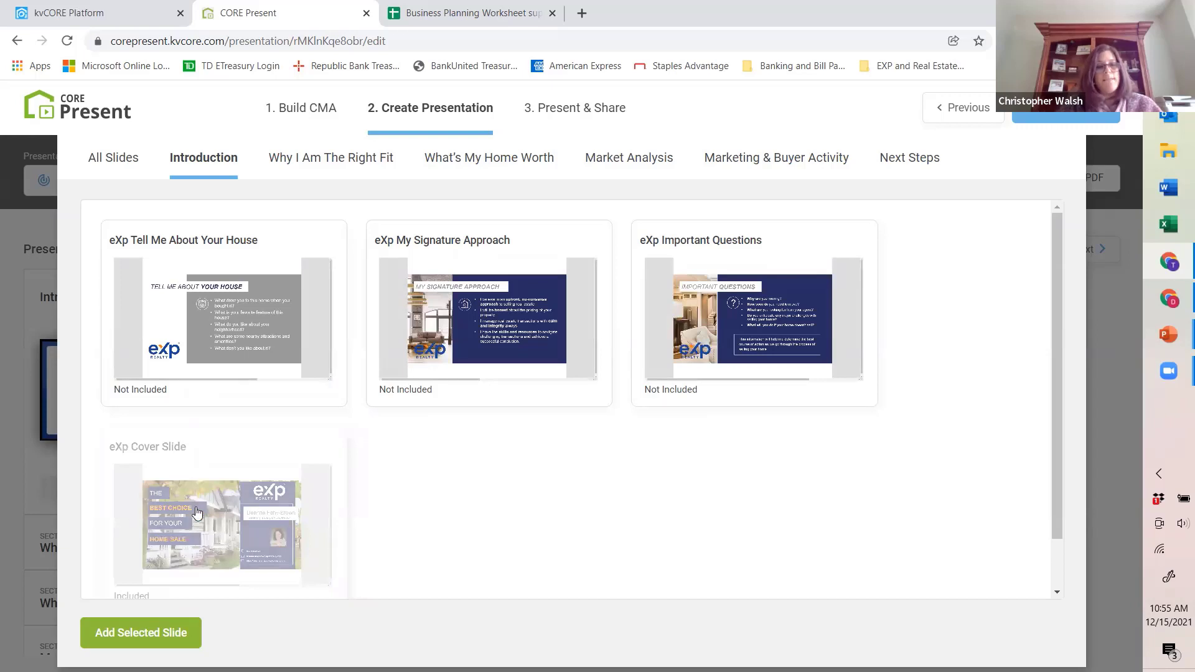
{"action": "left_click", "coordinate": [98, 634]}
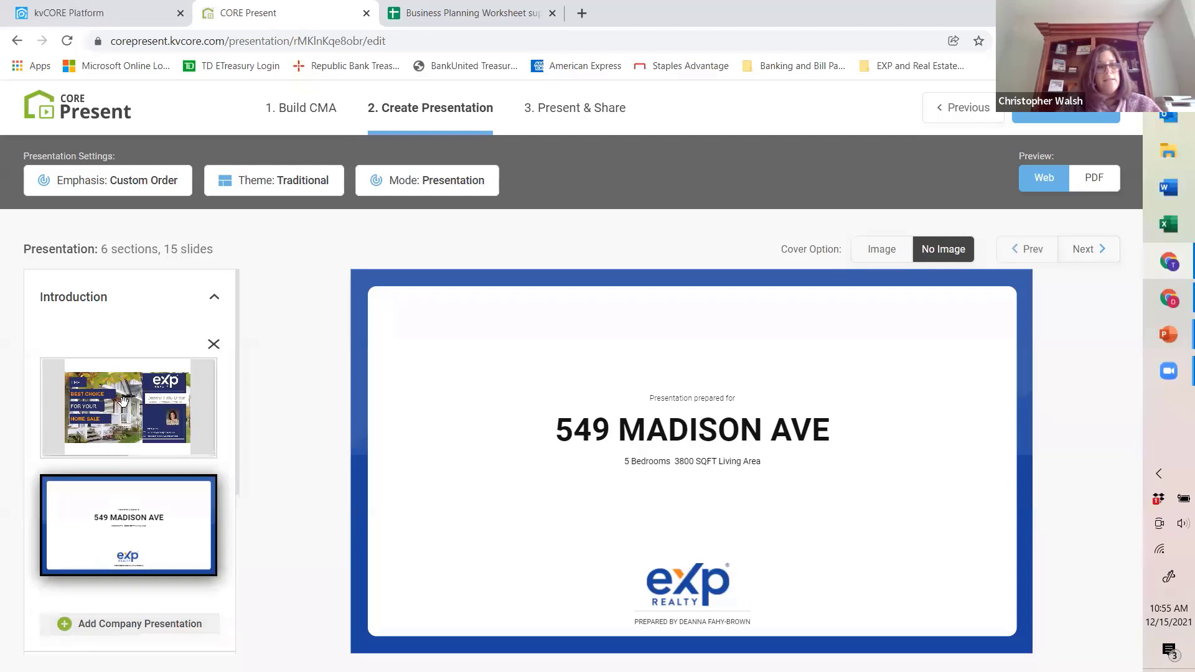
{"action": "mouse_move", "coordinate": [105, 417]}
{"action": "left_mouse_down"}
{"action": "mouse_move", "coordinate": [112, 534]}
{"action": "mouse_move", "coordinate": [107, 398]}
{"action": "mouse_move", "coordinate": [109, 531]}
{"action": "mouse_move", "coordinate": [112, 408]}
{"action": "left_mouse_up"}
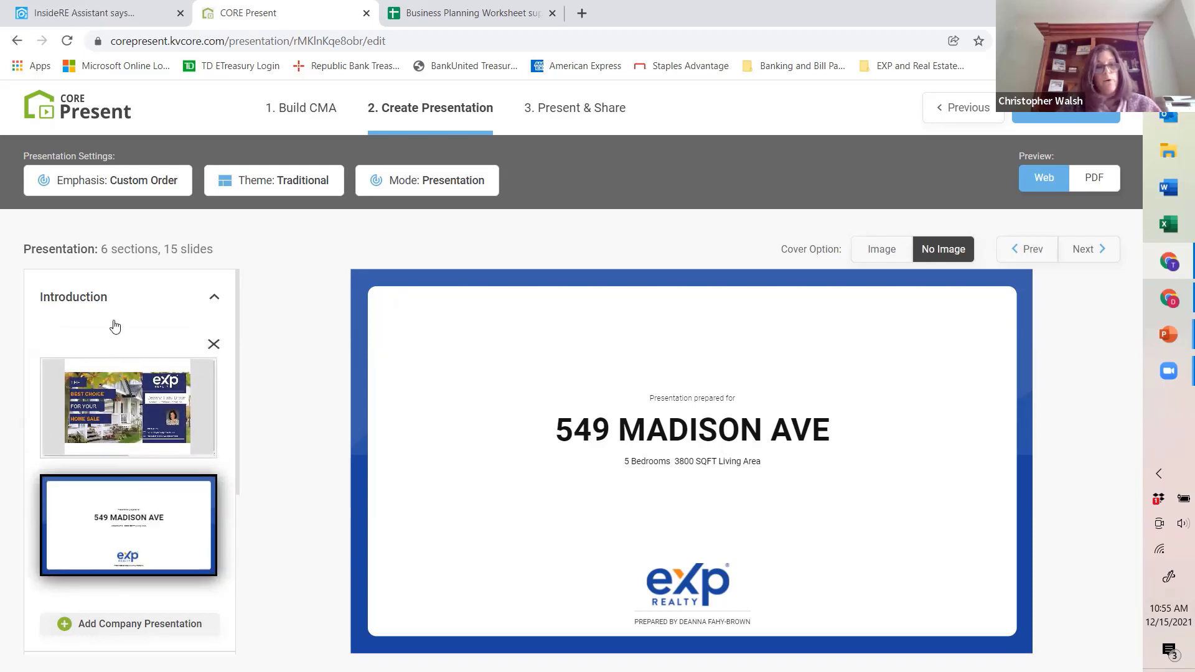
Step: Expand the Why I Am The Right Fit section and view its About Me and Value of an Agent slides
{"action": "scroll", "coordinate": [138, 318], "scroll_direction": "down", "scroll_amount": 1}
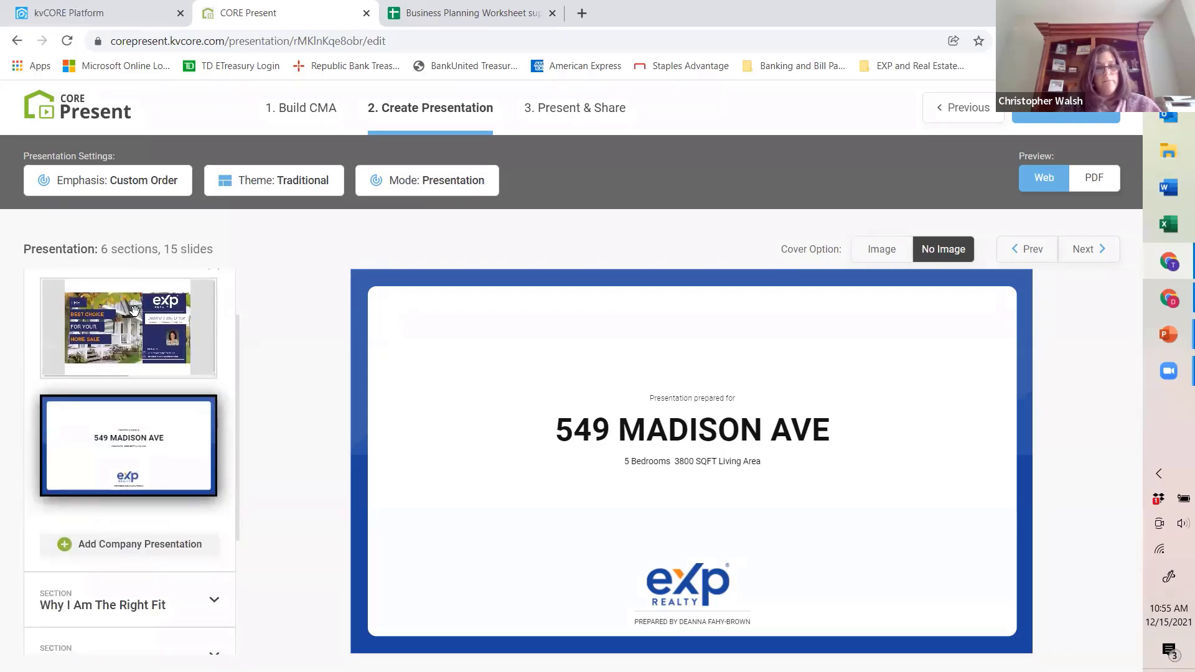
{"action": "scroll", "coordinate": [135, 312], "scroll_direction": "down", "scroll_amount": 2}
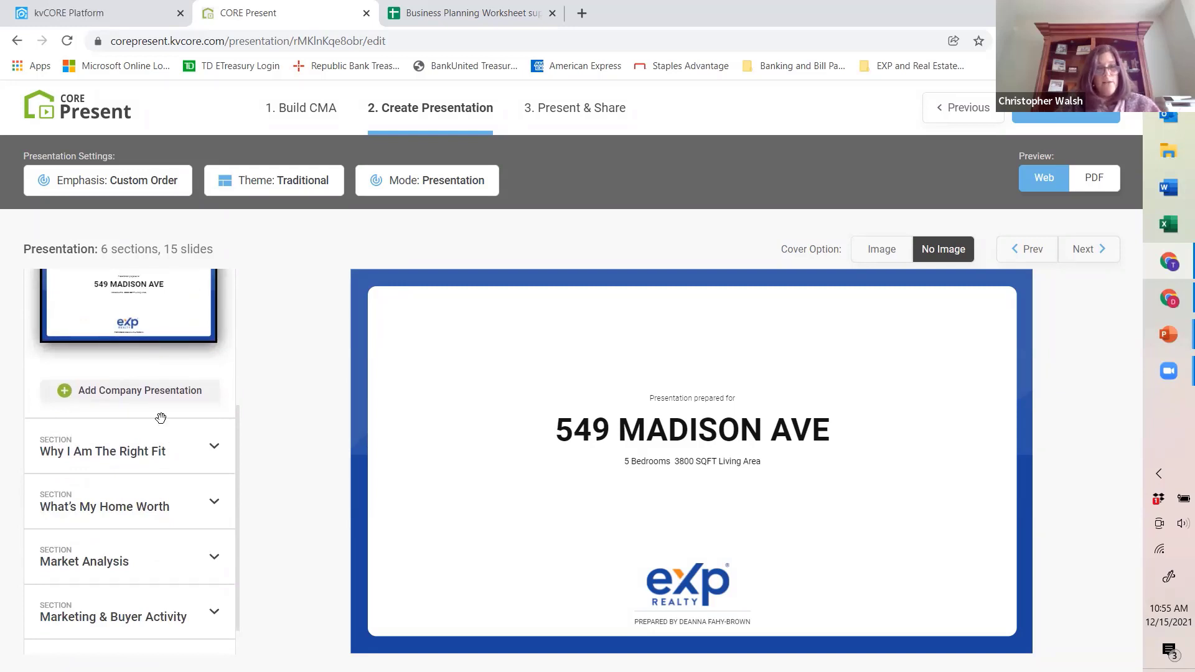
{"action": "scroll", "coordinate": [160, 412], "scroll_direction": "up", "scroll_amount": 1}
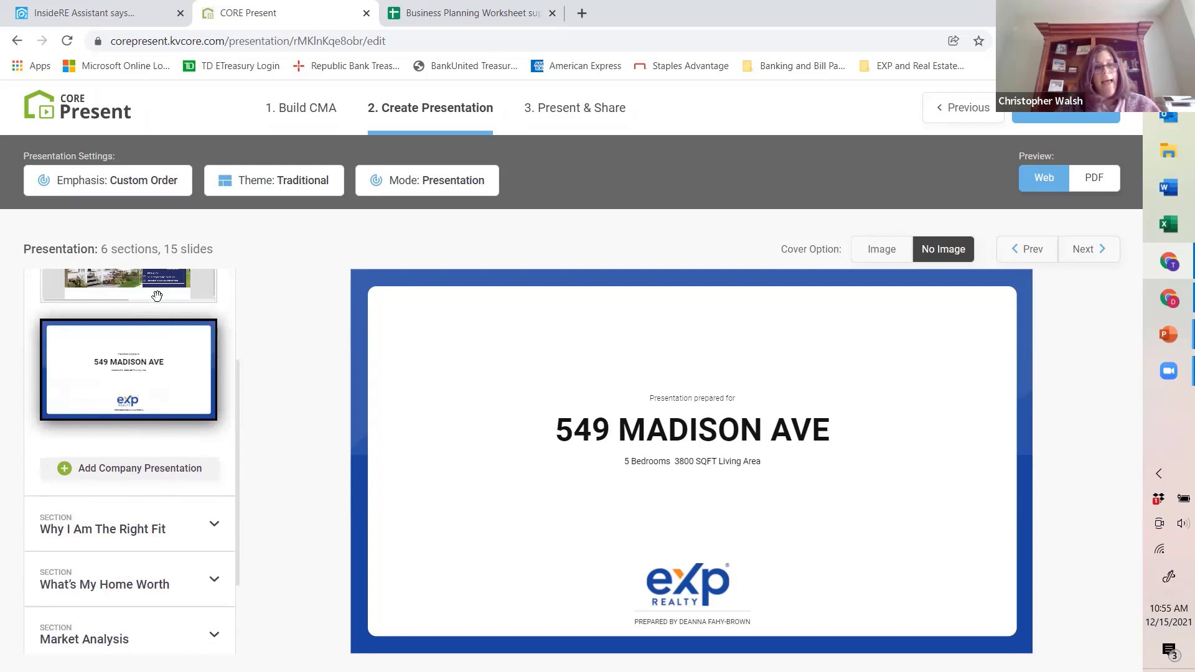
{"action": "scroll", "coordinate": [128, 492], "scroll_direction": "down", "scroll_amount": 1}
{"action": "left_click", "coordinate": [129, 452]}
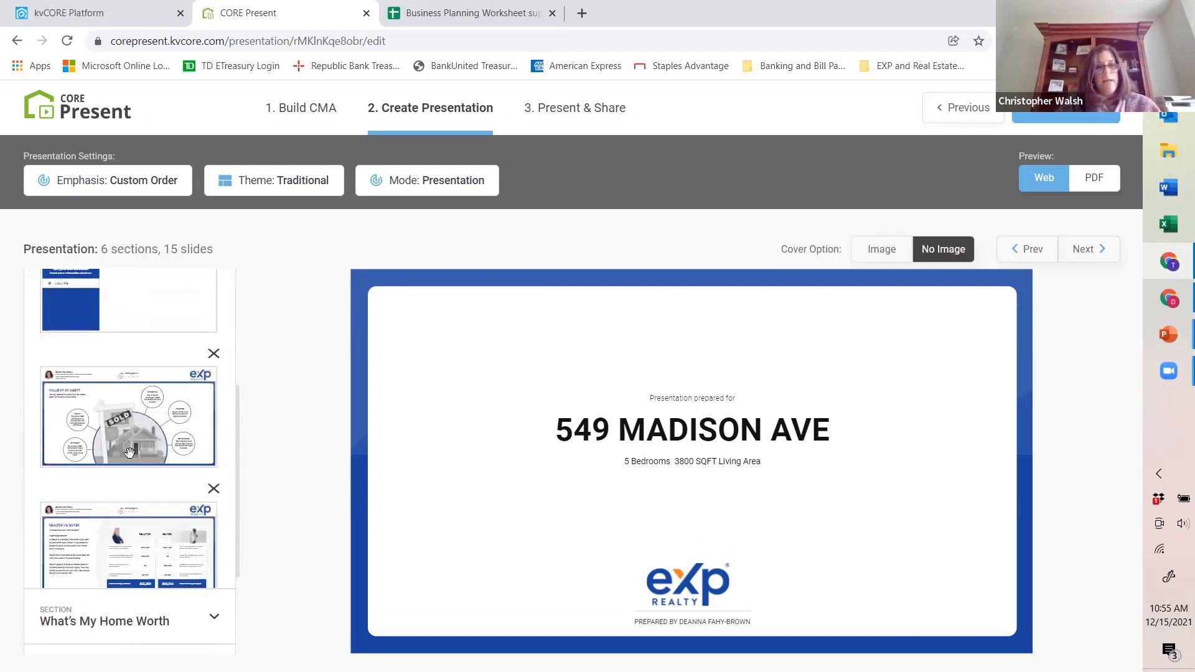
{"action": "scroll", "coordinate": [129, 453], "scroll_direction": "down", "scroll_amount": 1}
{"action": "scroll", "coordinate": [127, 447], "scroll_direction": "up", "scroll_amount": 2}
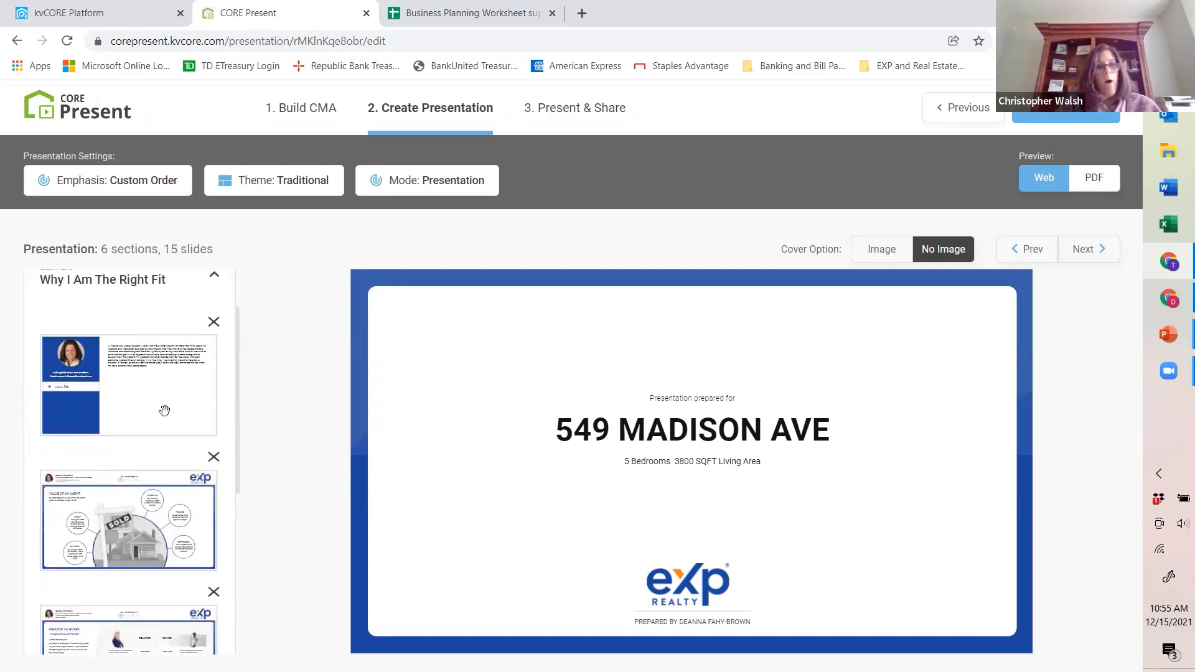
{"action": "left_click", "coordinate": [165, 411]}
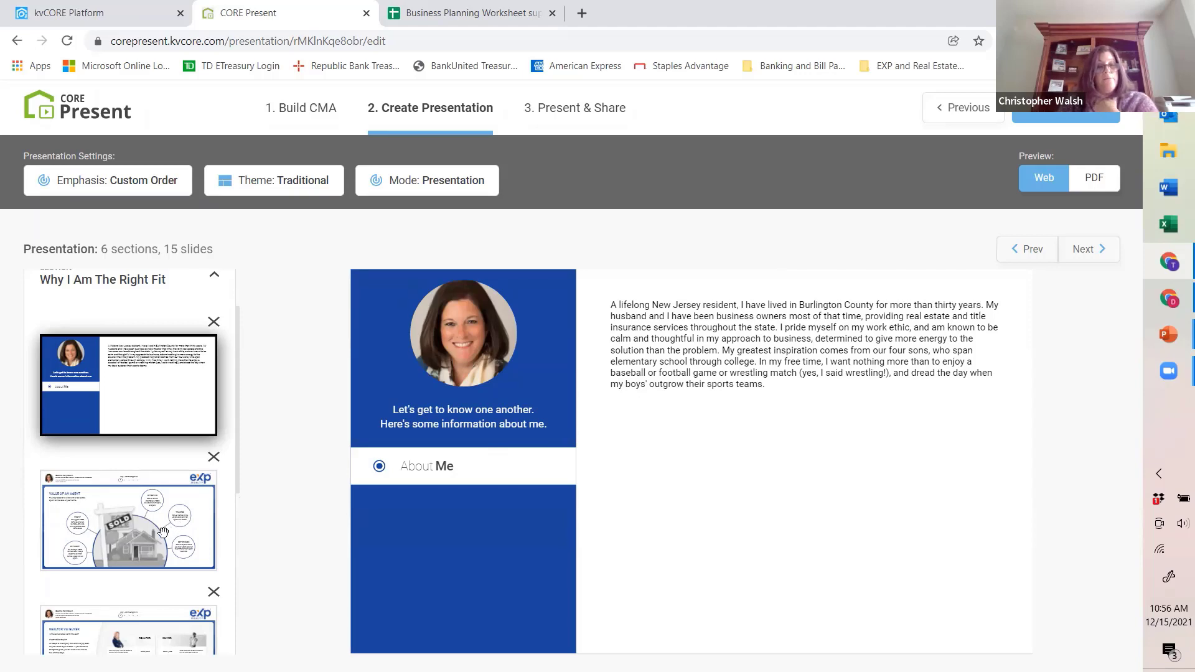
{"action": "left_click", "coordinate": [144, 561]}
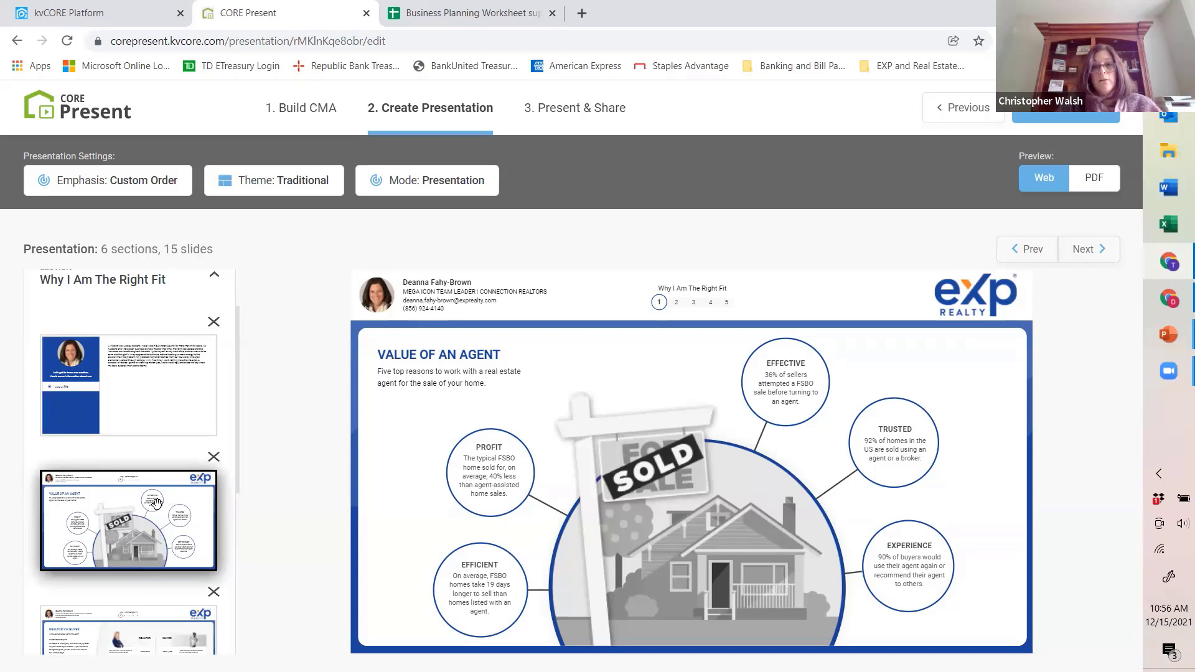
Step: Add the My Testimonials and Home Selling Process slides to Why I Am The Right Fit and exclude Realtor VS iBuyer
{"action": "scroll", "coordinate": [163, 497], "scroll_direction": "down", "scroll_amount": 4}
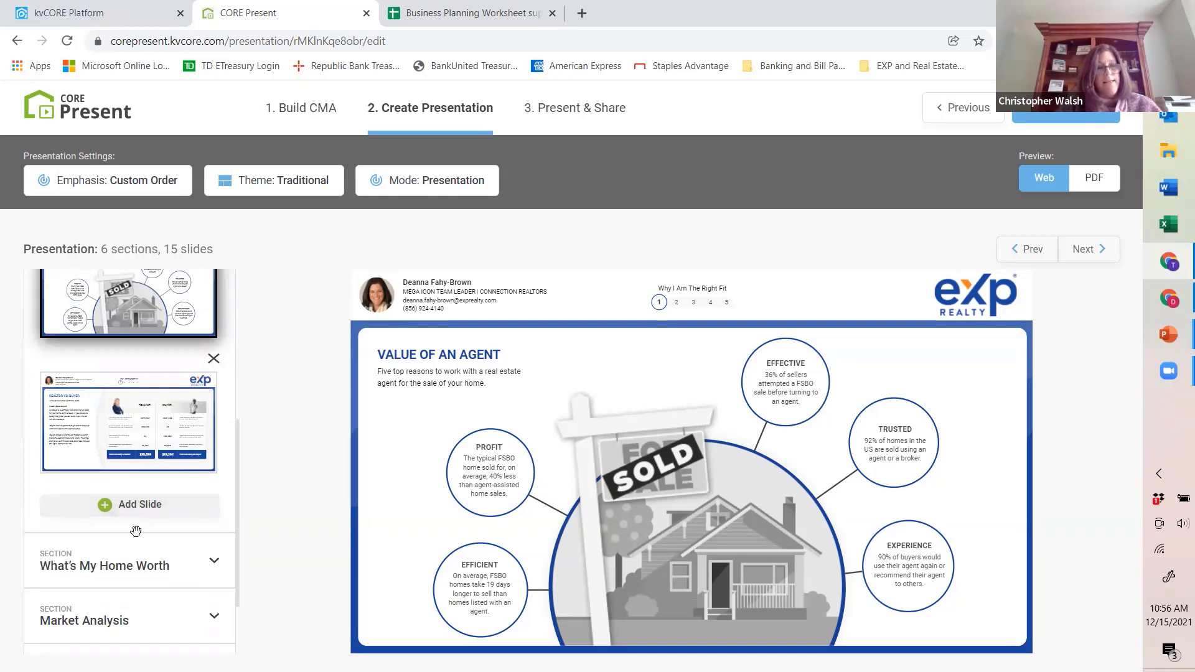
{"action": "left_click", "coordinate": [140, 505]}
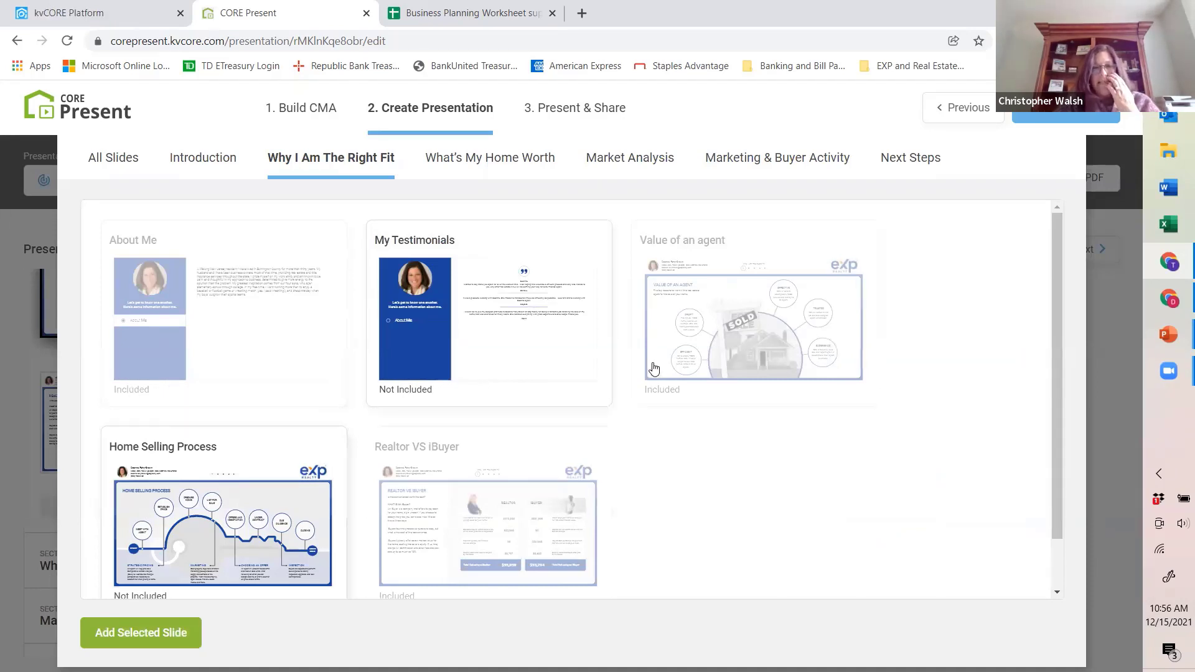
{"action": "left_click", "coordinate": [679, 389]}
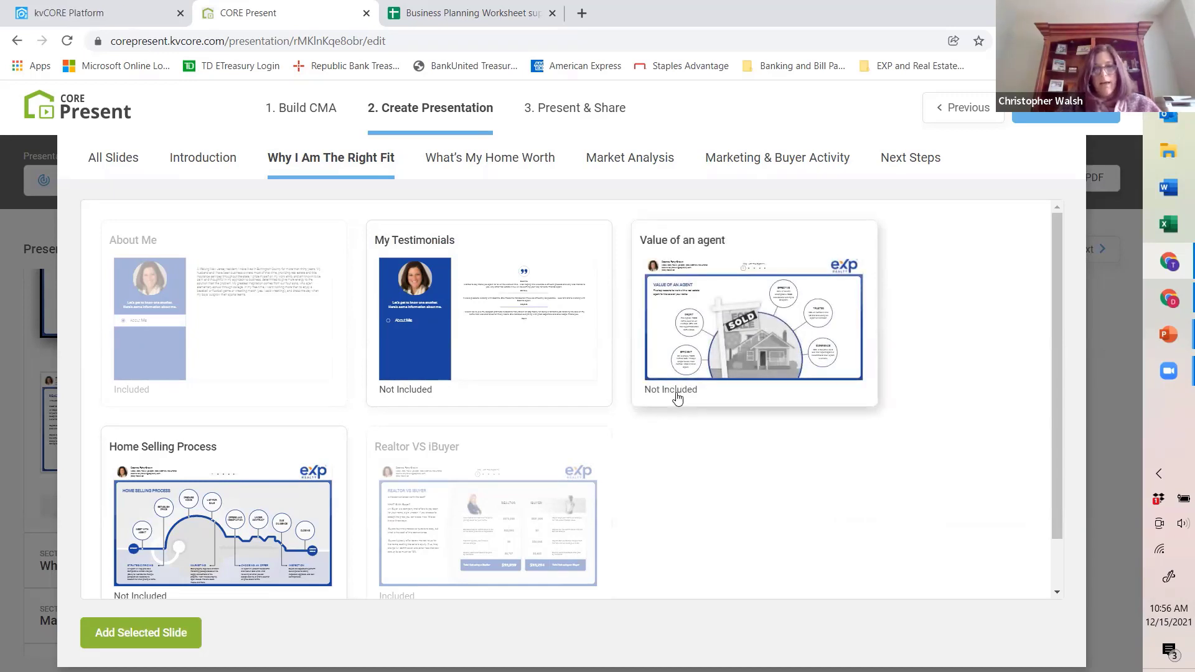
{"action": "left_click", "coordinate": [678, 396]}
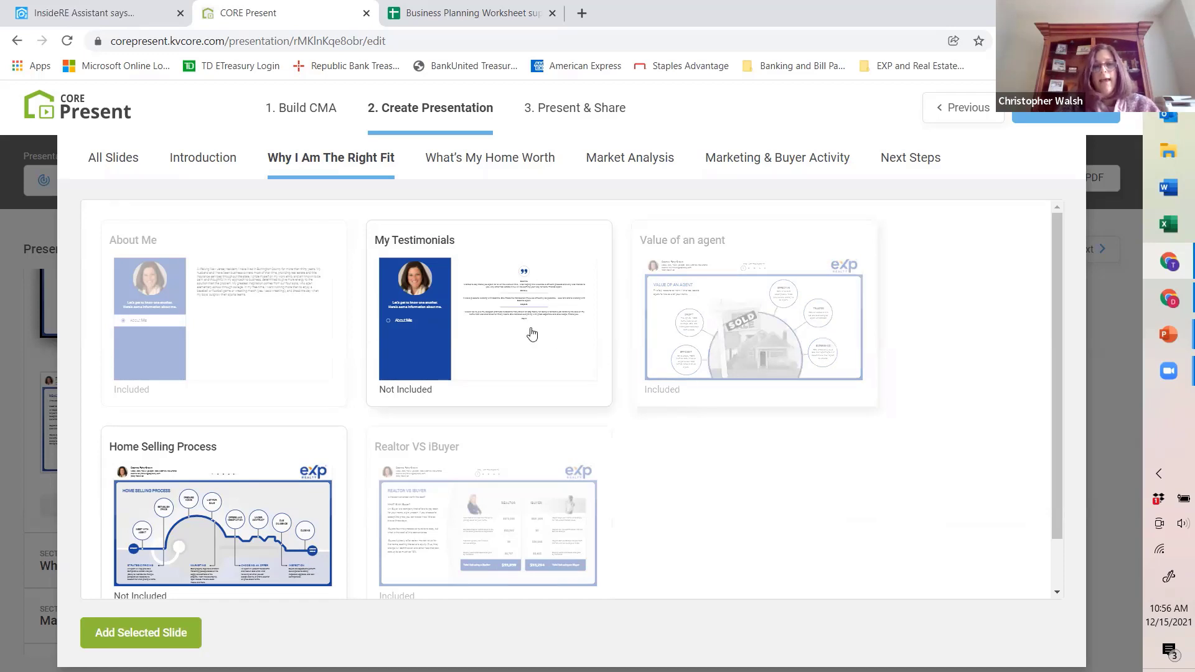
{"action": "left_click", "coordinate": [425, 396]}
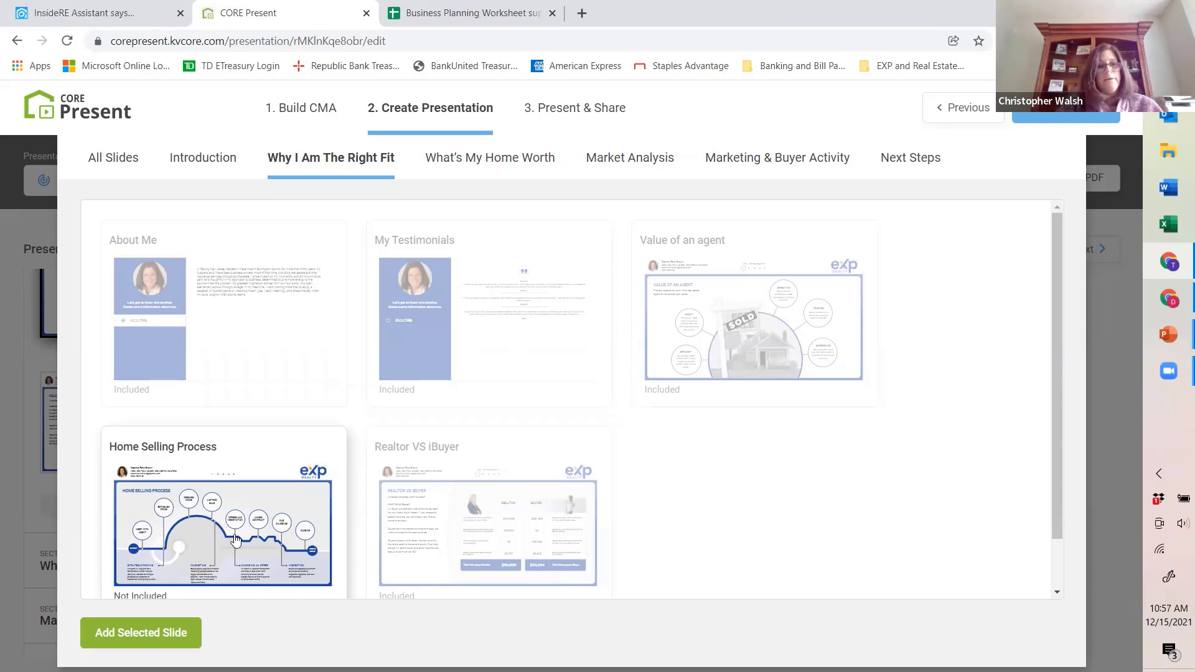
{"action": "left_click", "coordinate": [235, 539]}
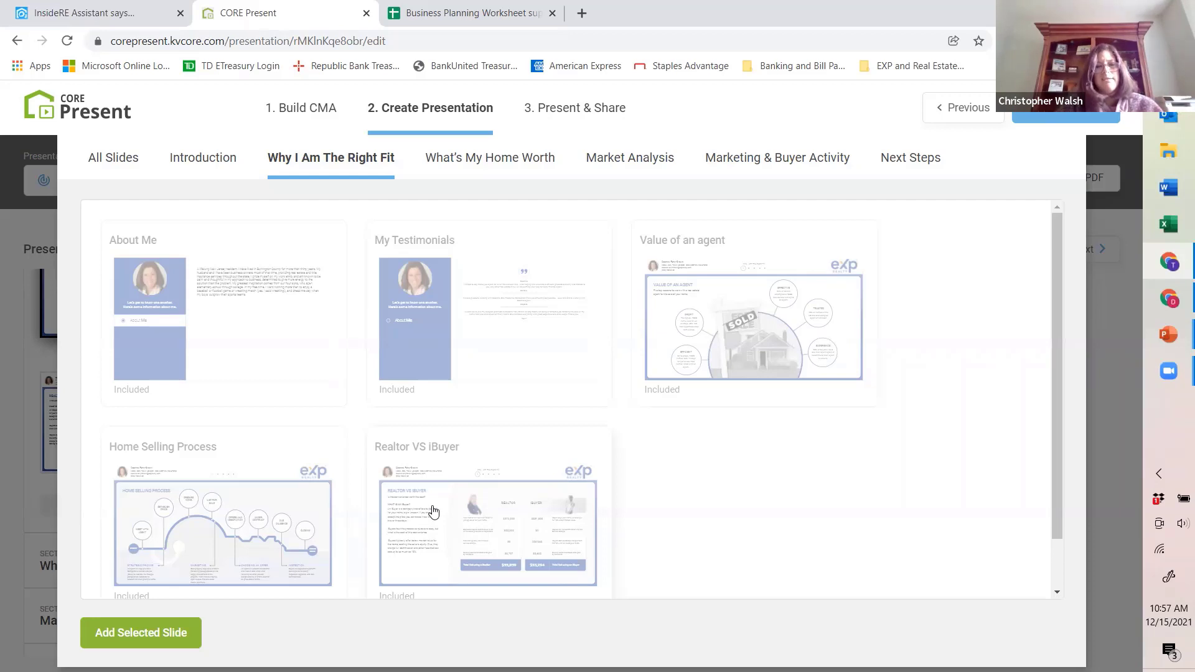
{"action": "left_click", "coordinate": [439, 546]}
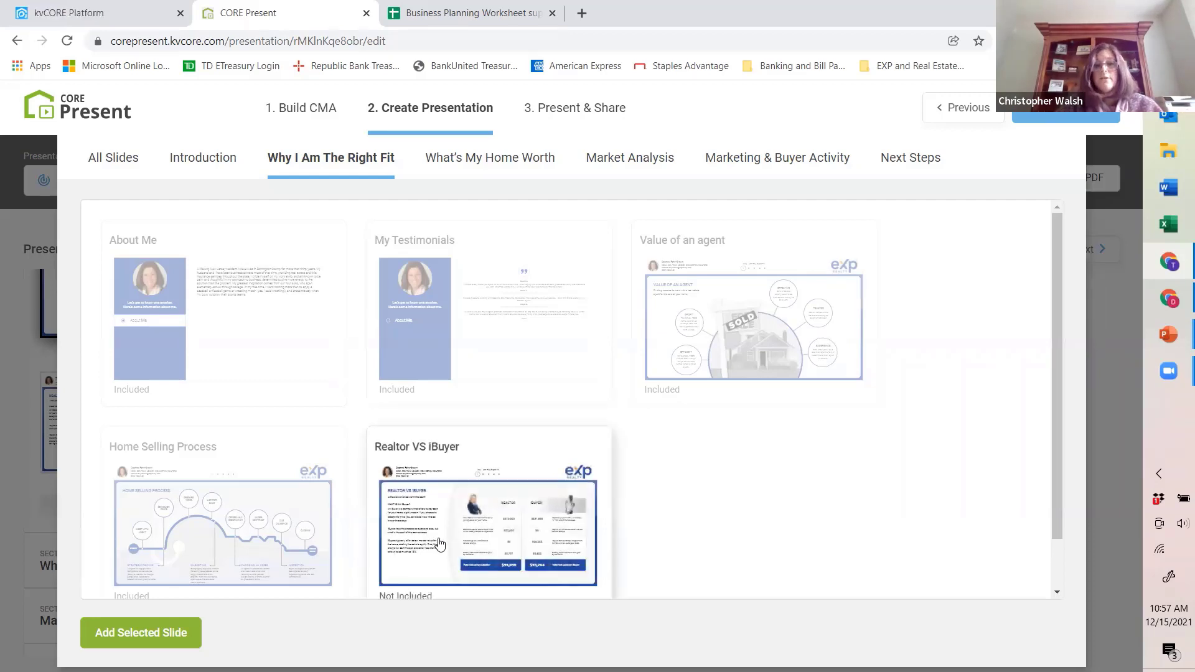
{"action": "scroll", "coordinate": [439, 546], "scroll_direction": "down", "scroll_amount": 1}
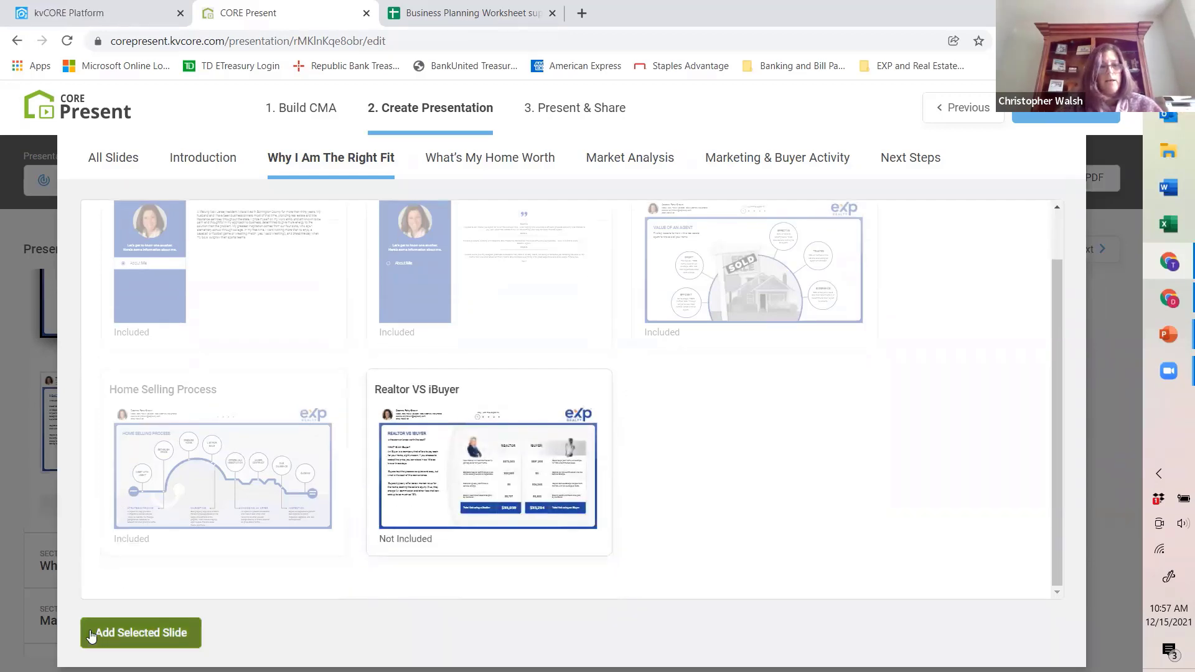
{"action": "left_click", "coordinate": [90, 635]}
Step: Check the updated slides in Why I Am The Right Fit and expand the What's My Home Worth section
{"action": "scroll", "coordinate": [131, 421], "scroll_direction": "down", "scroll_amount": 1}
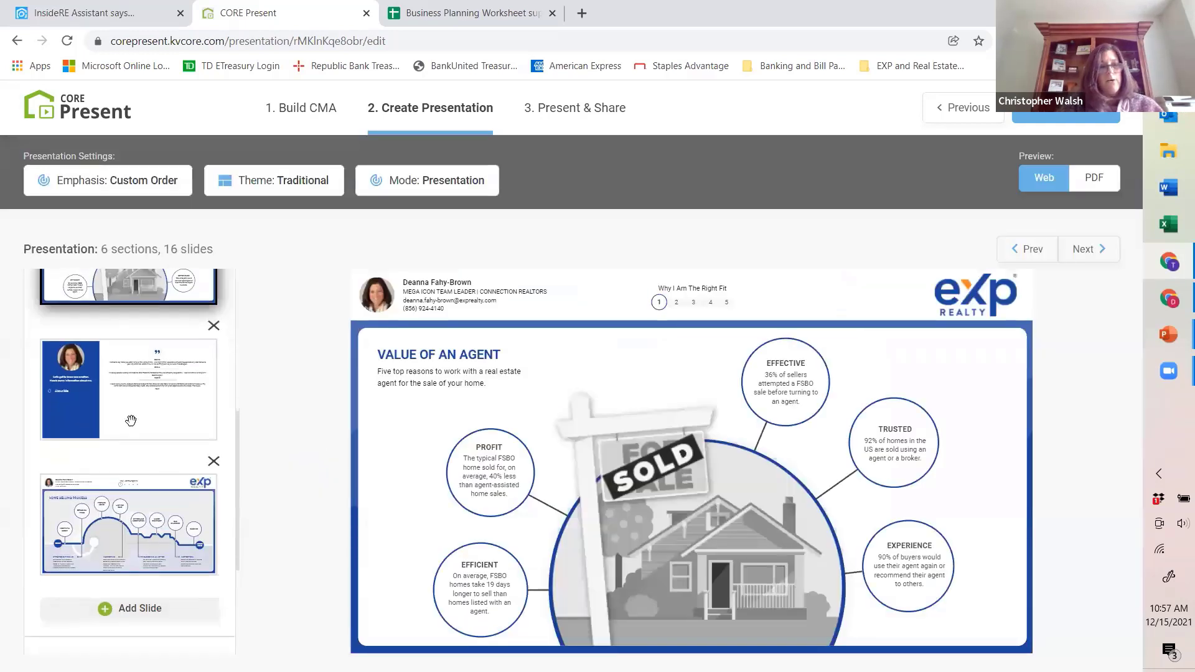
{"action": "scroll", "coordinate": [130, 421], "scroll_direction": "down", "scroll_amount": 3}
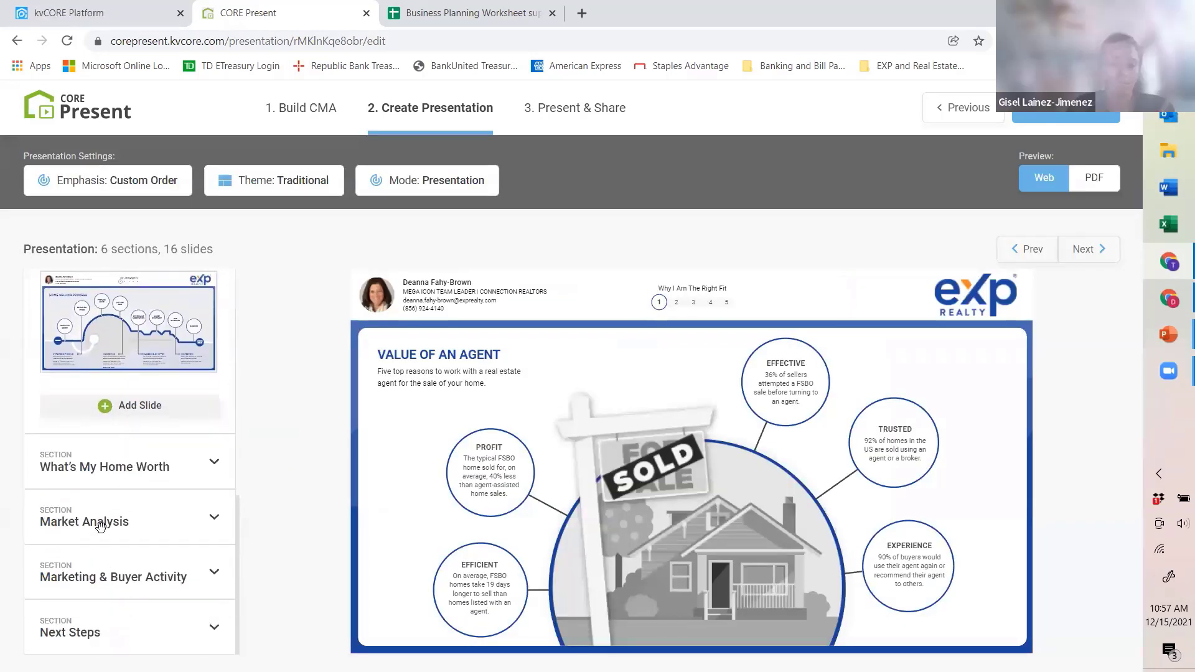
{"action": "left_click", "coordinate": [87, 464]}
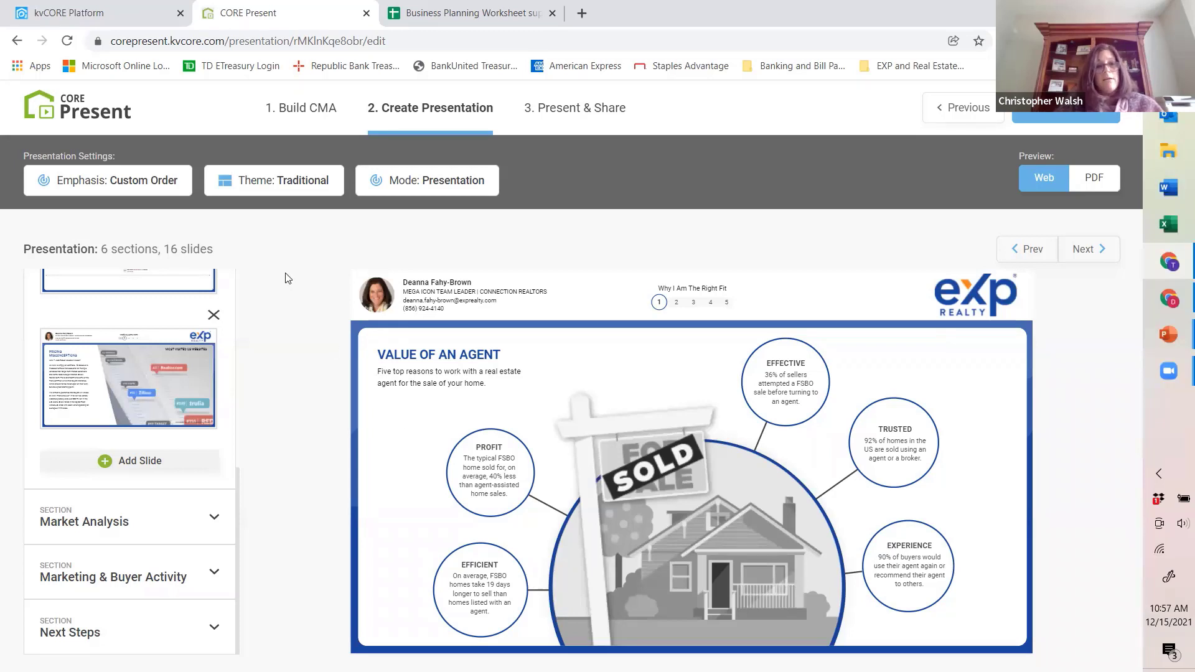
Step: Compare the three Luxury theme styles and set the presentation theme to Modern
{"action": "left_click", "coordinate": [290, 185]}
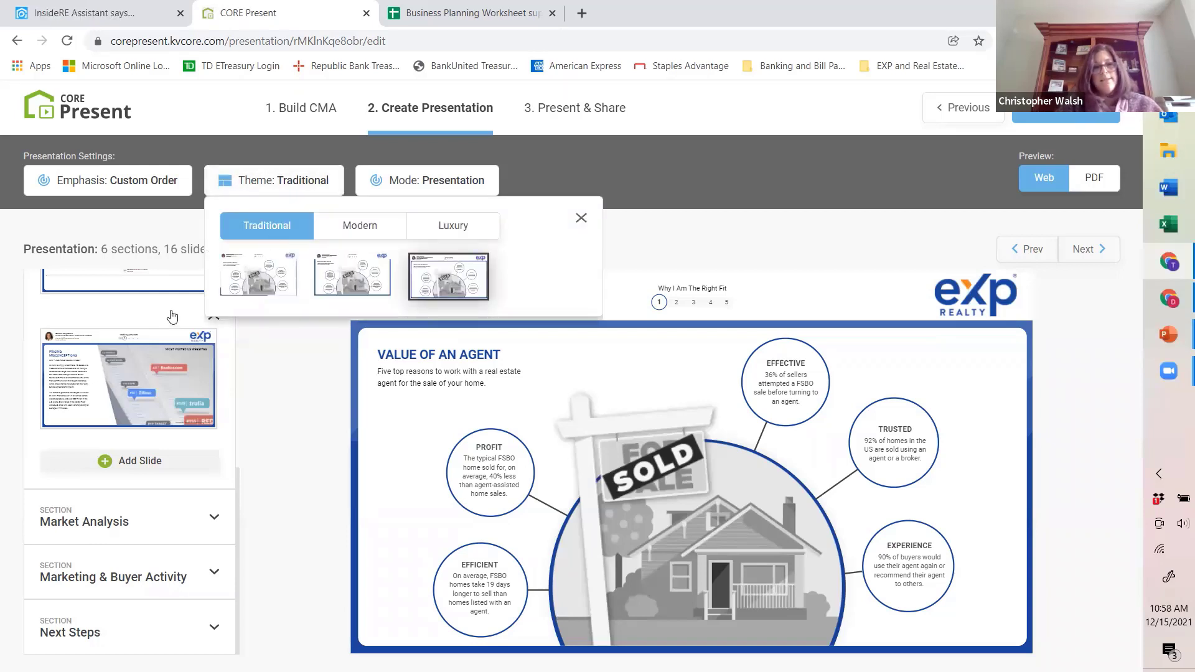
{"action": "left_click", "coordinate": [452, 228]}
{"action": "left_click", "coordinate": [453, 228]}
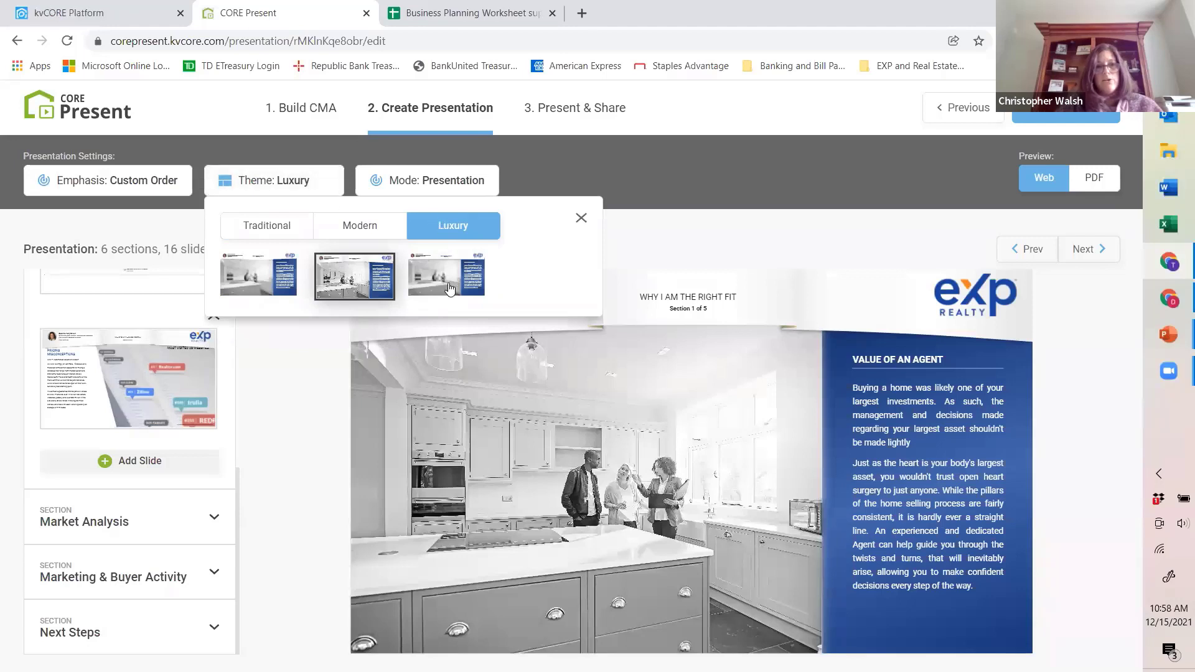
{"action": "left_click", "coordinate": [450, 290]}
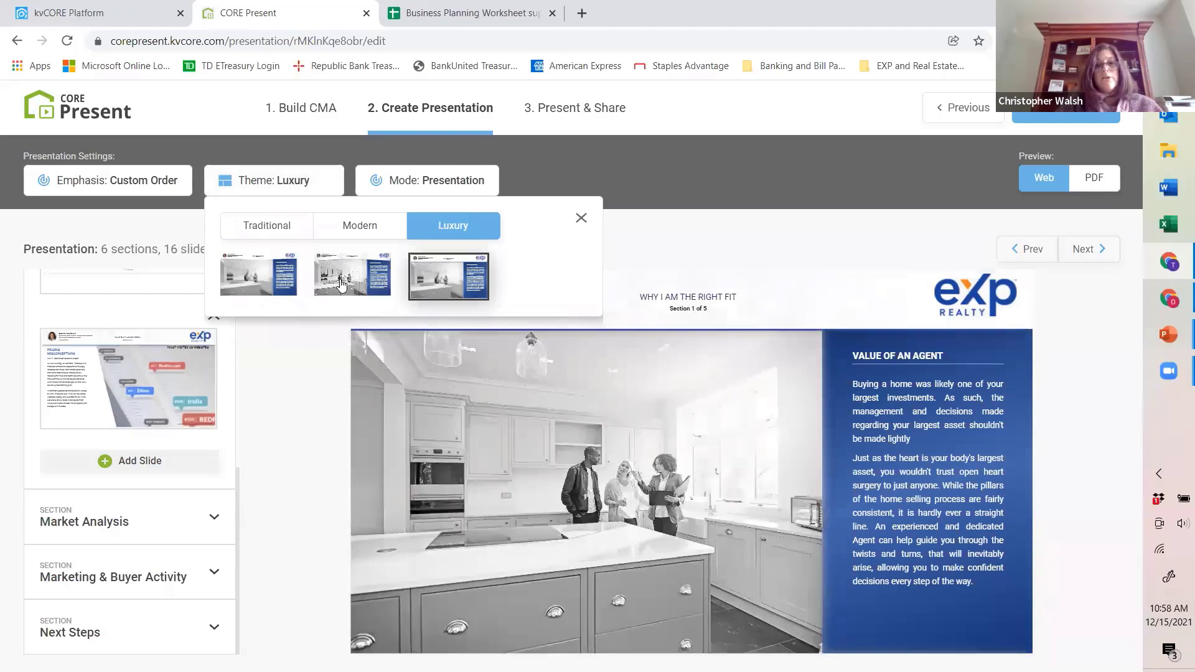
{"action": "left_click", "coordinate": [343, 284]}
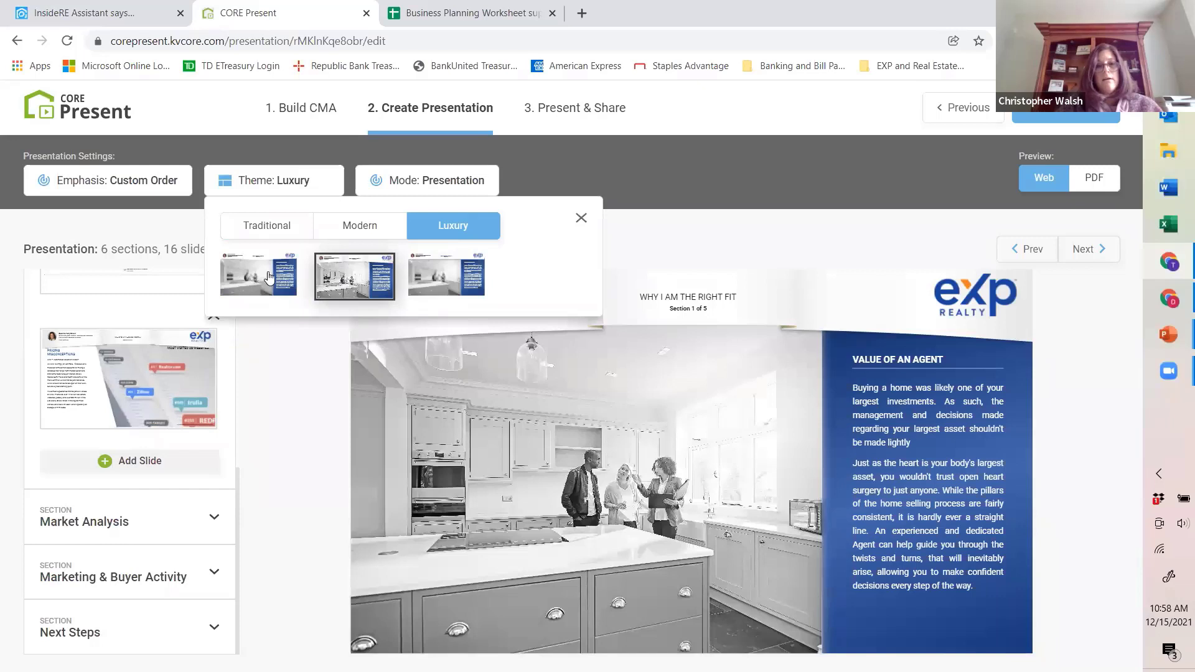
{"action": "left_click", "coordinate": [243, 284]}
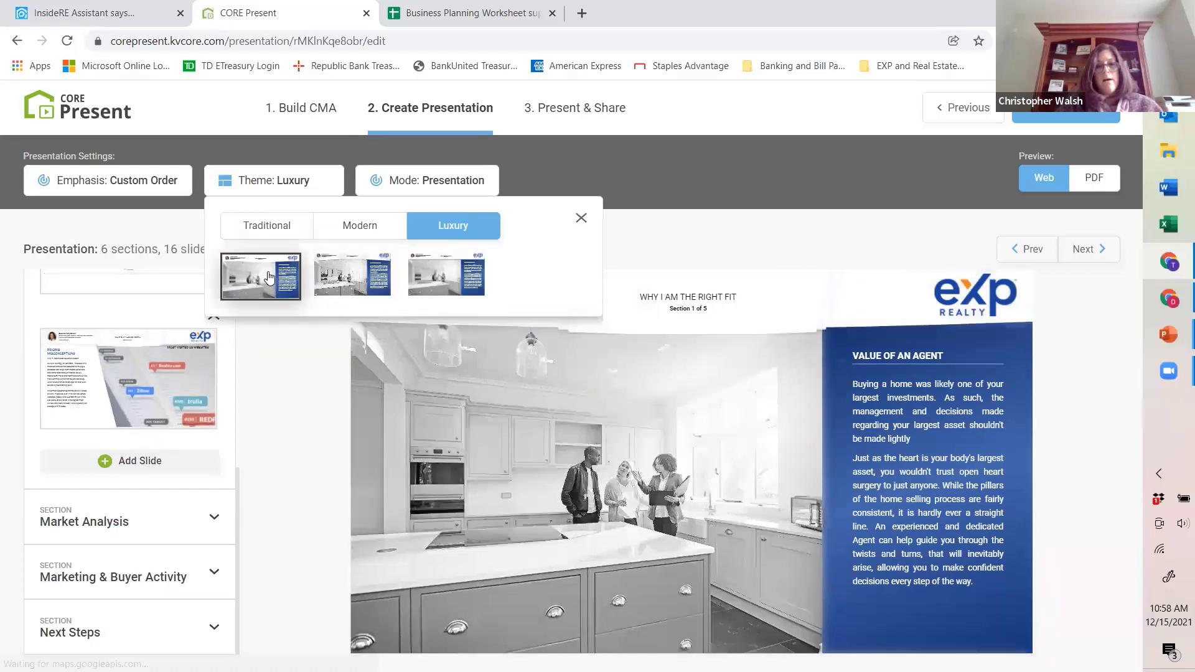
{"action": "left_click", "coordinate": [472, 280]}
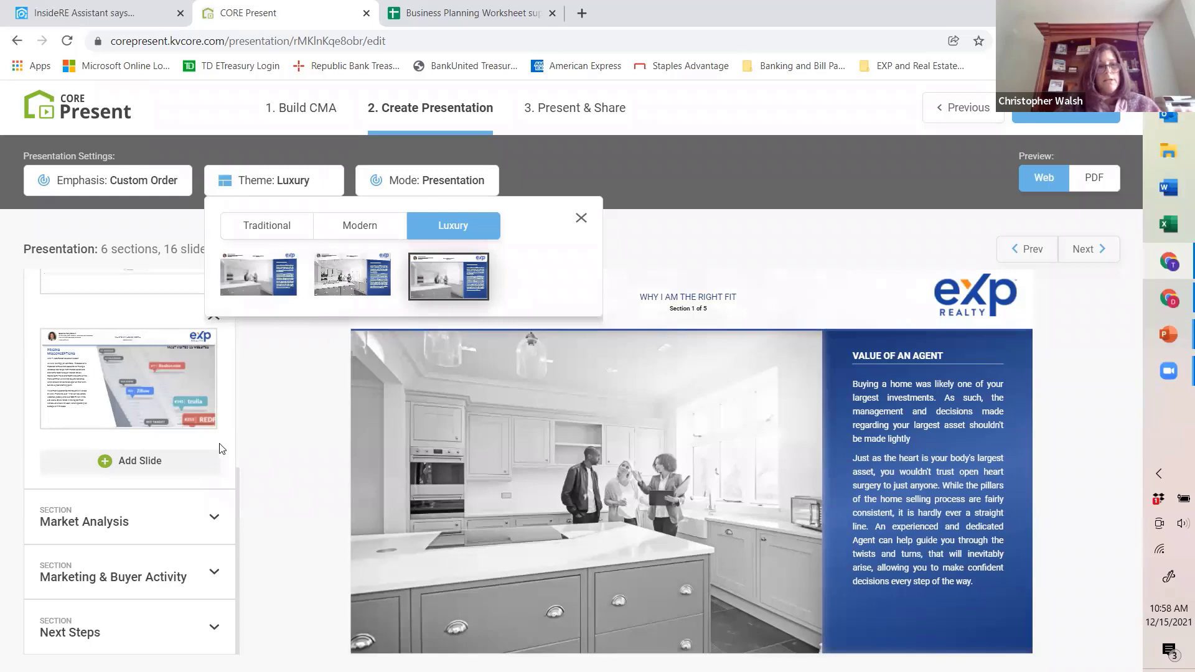
{"action": "left_click", "coordinate": [356, 233]}
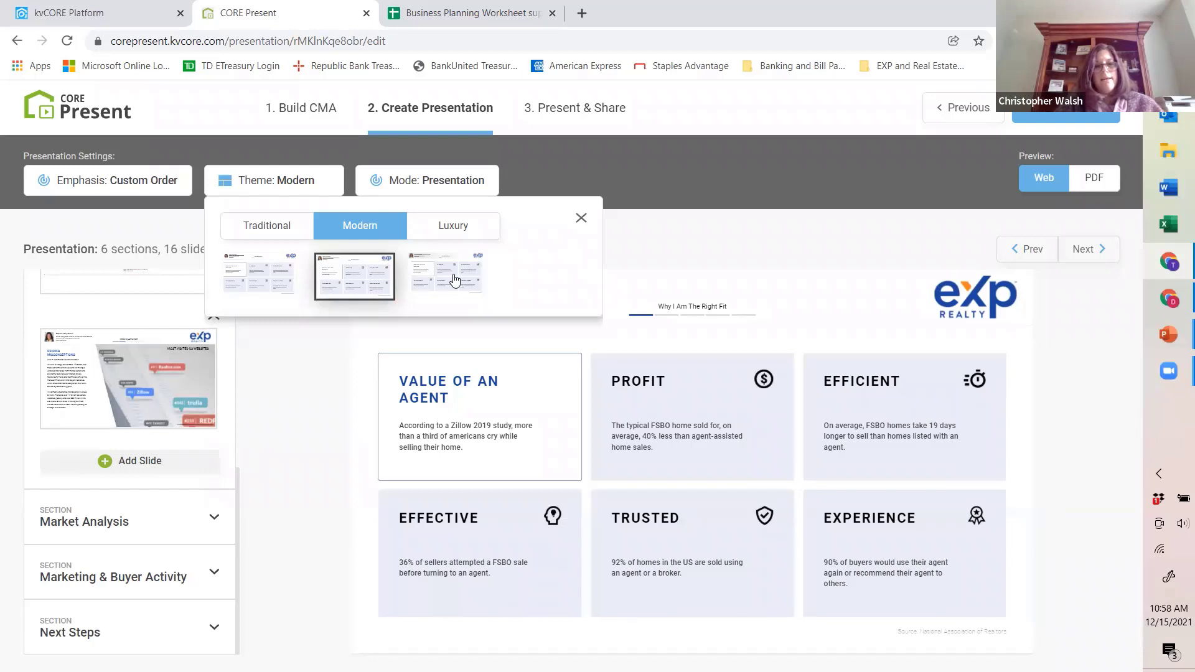
{"action": "left_click", "coordinate": [581, 218]}
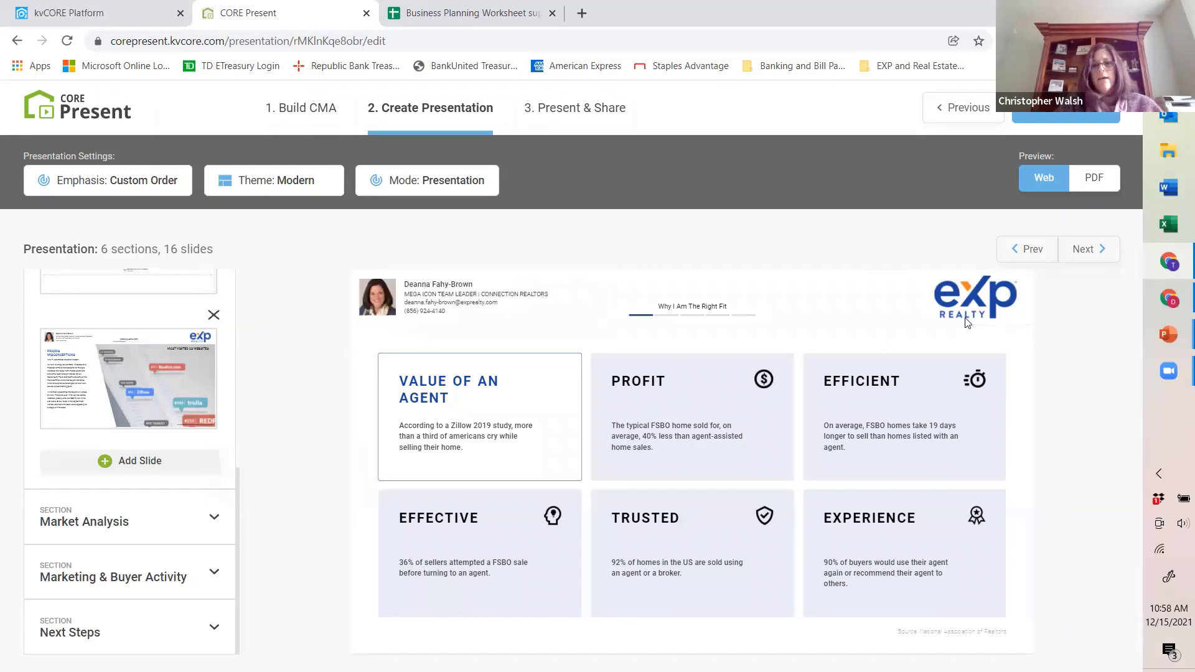
Step: Expand the Next Steps section and continue to the Presentation Dashboard for presenting and sharing
{"action": "left_click", "coordinate": [74, 635]}
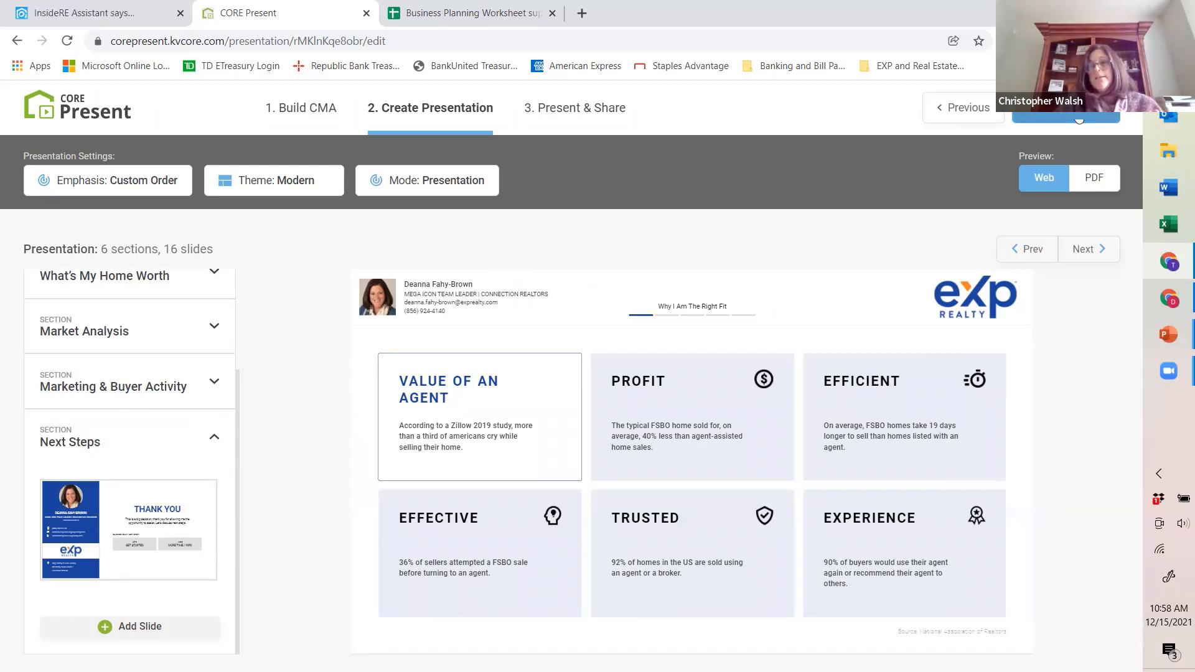
{"action": "left_click", "coordinate": [1079, 118]}
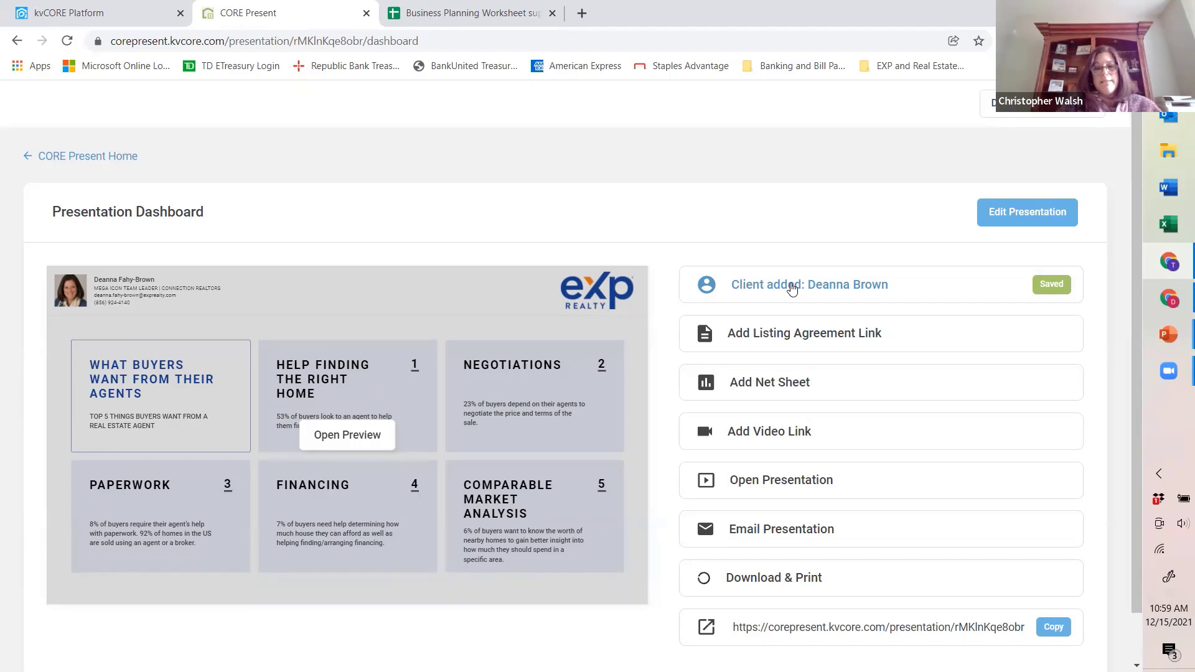
Step: Draft the client's presentation e-mail with subject "Listing Presentation" and message "I look forward to meeting you today to review my research!"
{"action": "scroll", "coordinate": [783, 393], "scroll_direction": "down", "scroll_amount": 1}
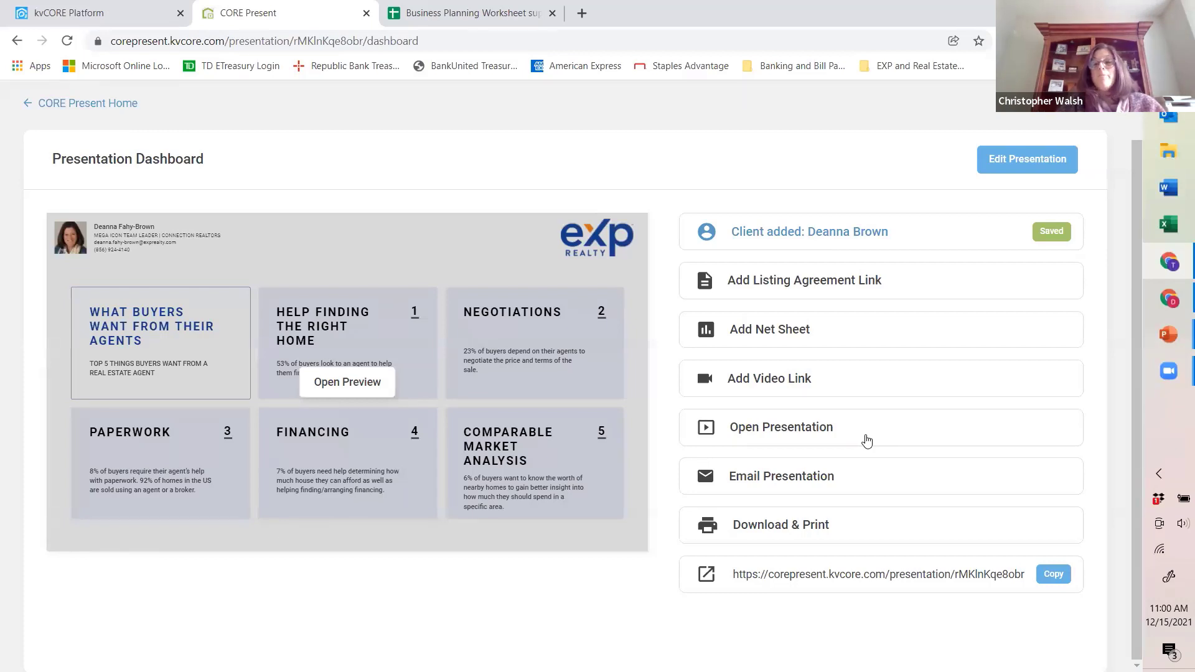
{"action": "left_click", "coordinate": [792, 485]}
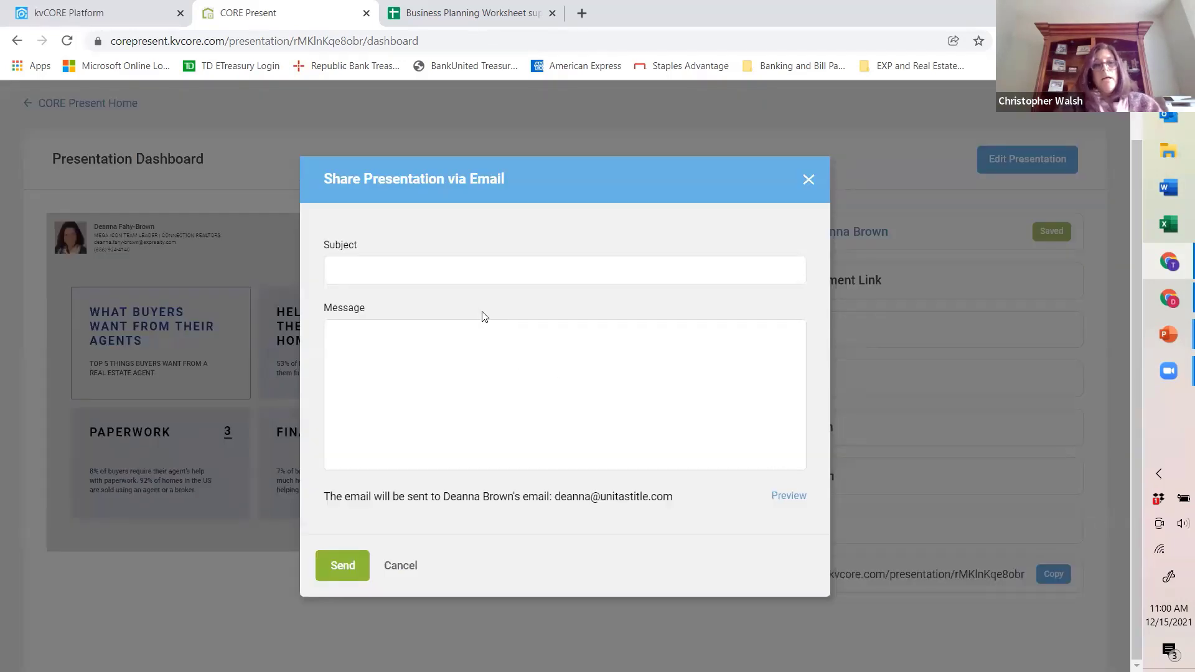
{"action": "left_click", "coordinate": [441, 274]}
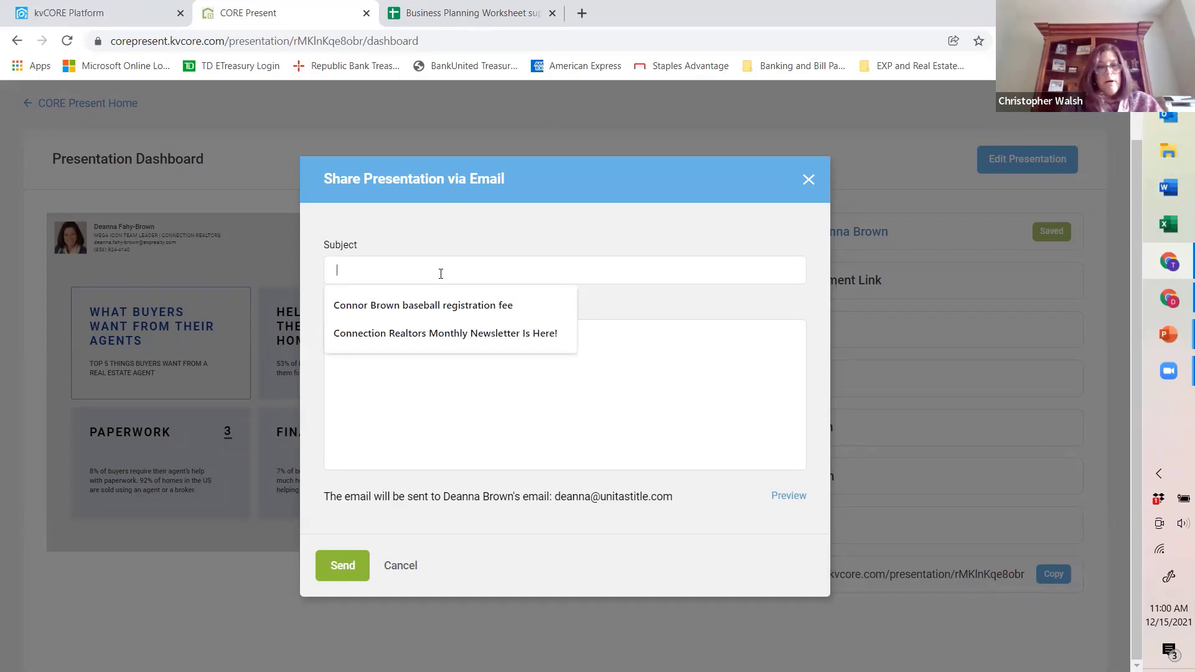
{"action": "type", "text": "Listing Presentation"}
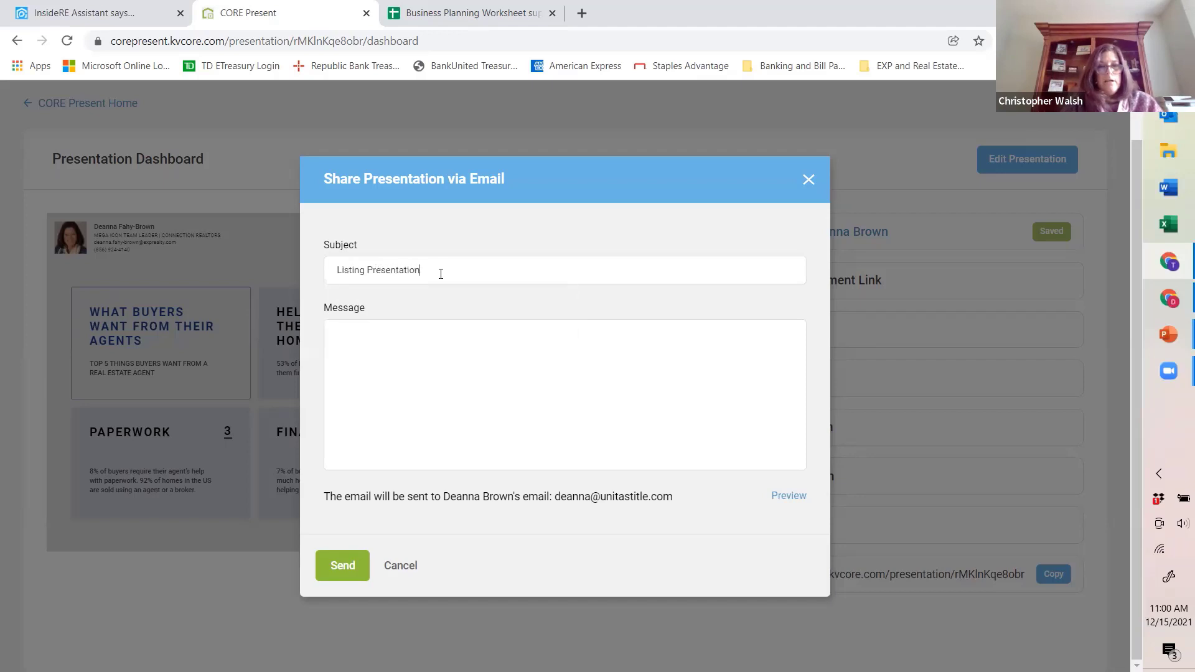
{"action": "key", "text": "Tab"}
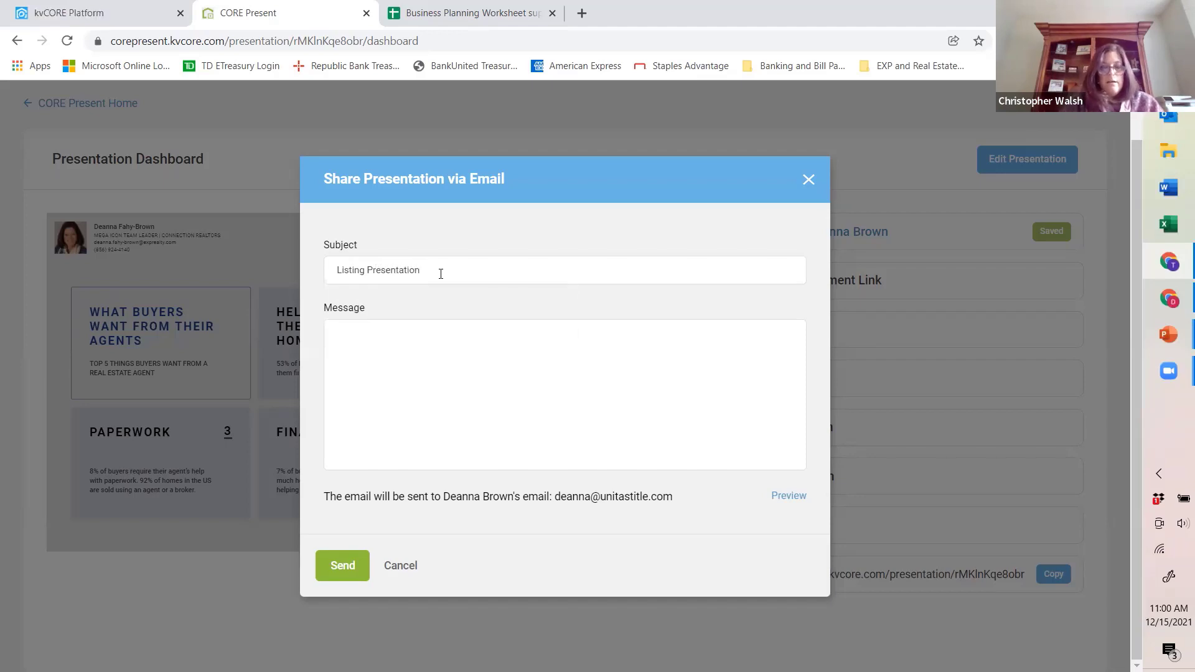
{"action": "type", "text": "I look forward to meeting you today t"}
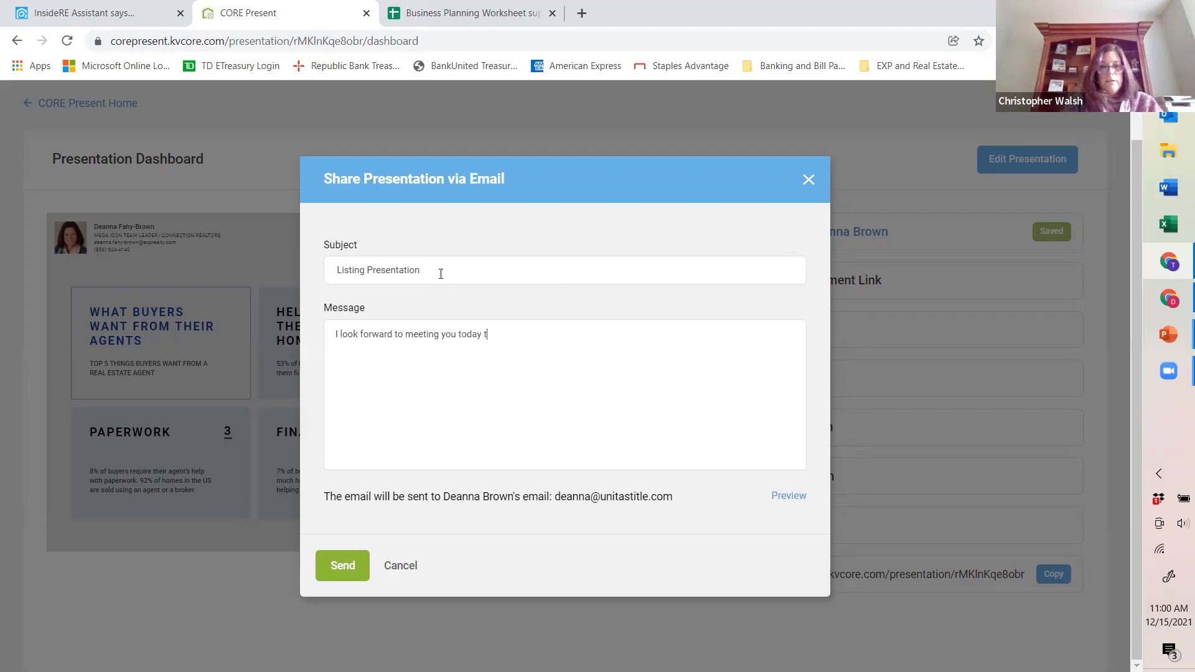
{"action": "type", "text": "o review"}
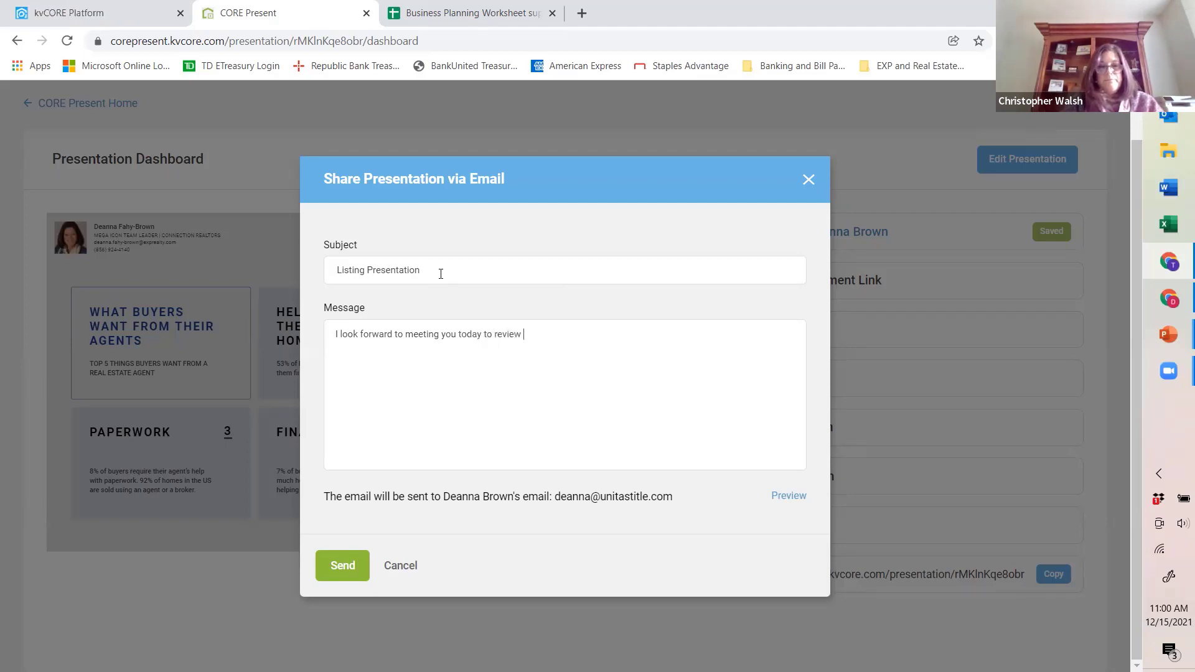
{"action": "type", "text": " my research!"}
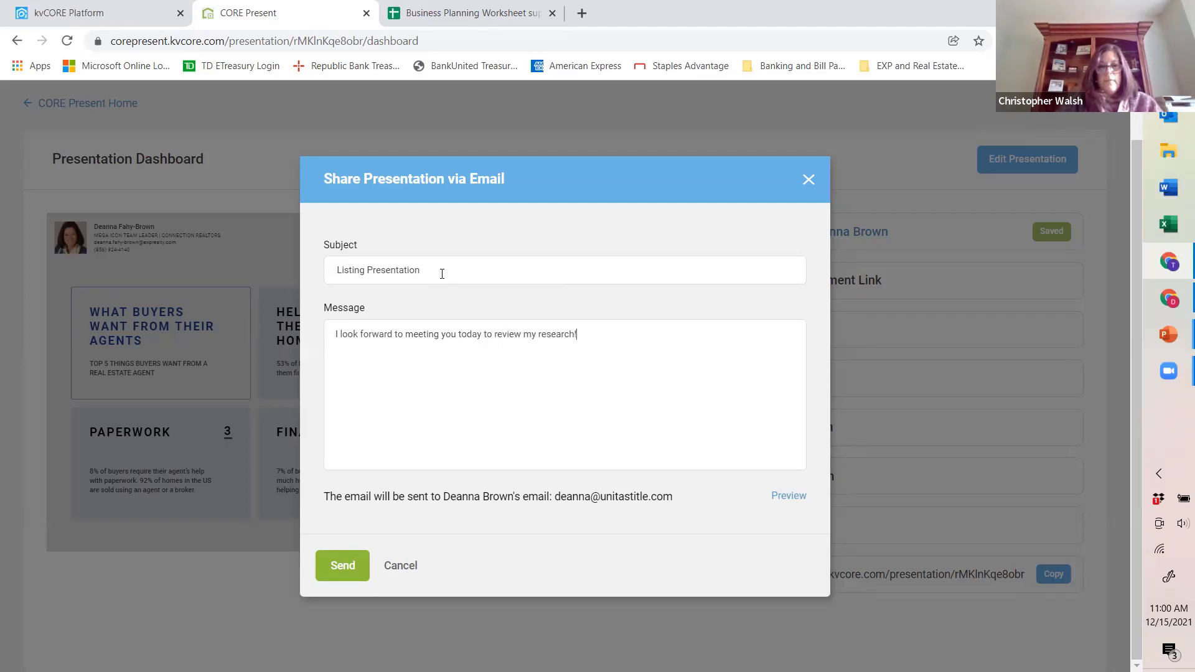
Step: Preview the presentation e-mail and send it to the client
{"action": "left_click", "coordinate": [327, 577]}
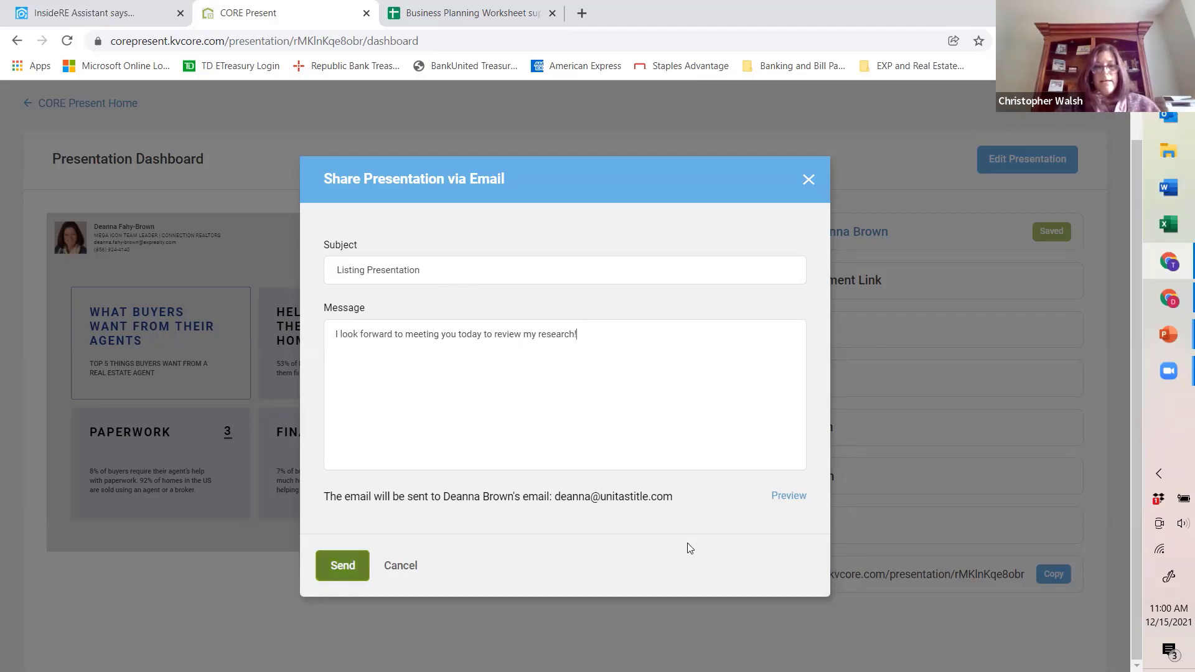
{"action": "left_click", "coordinate": [790, 498]}
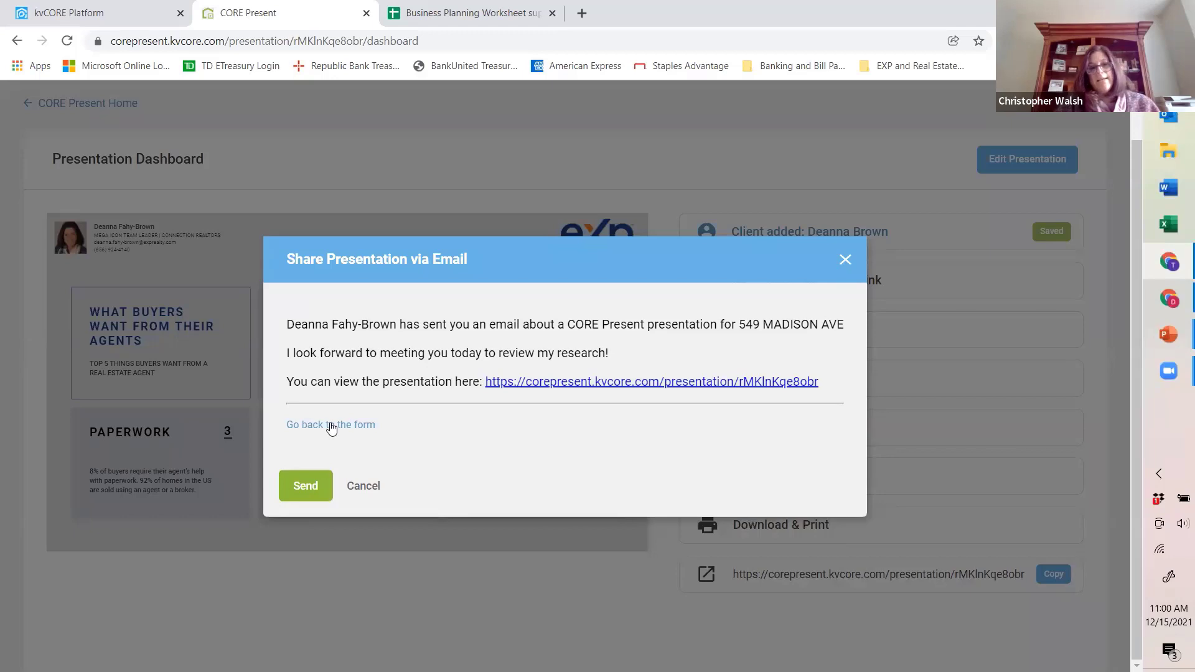
{"action": "left_click", "coordinate": [304, 487]}
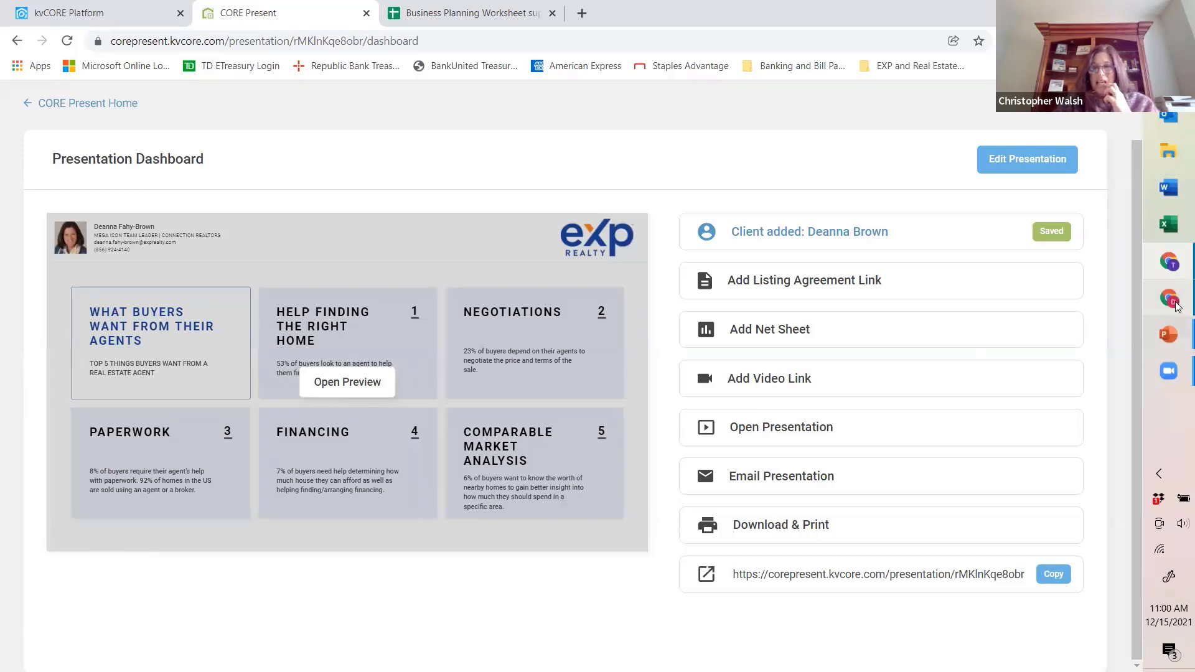
Step: Switch to the client's Outlook mailbox, read the Listing Presentation message in Junk Email and open its presentation link
{"action": "mouse_move", "coordinate": [1177, 305]}
{"action": "left_click", "coordinate": [1058, 299]}
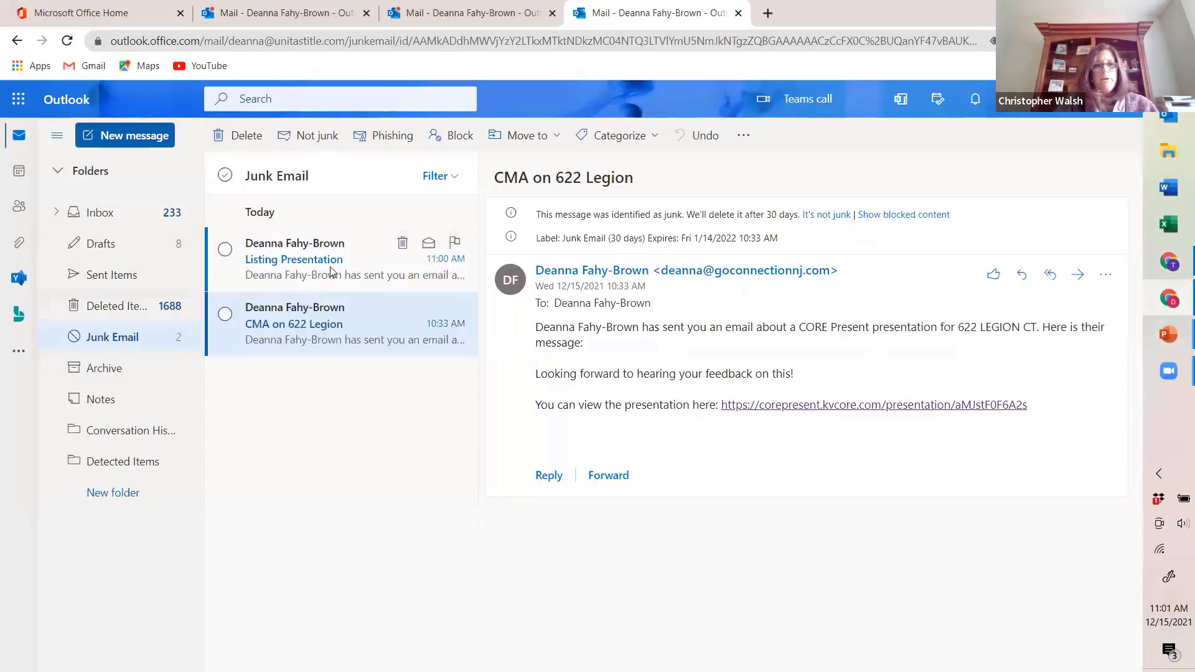
{"action": "left_click", "coordinate": [330, 271]}
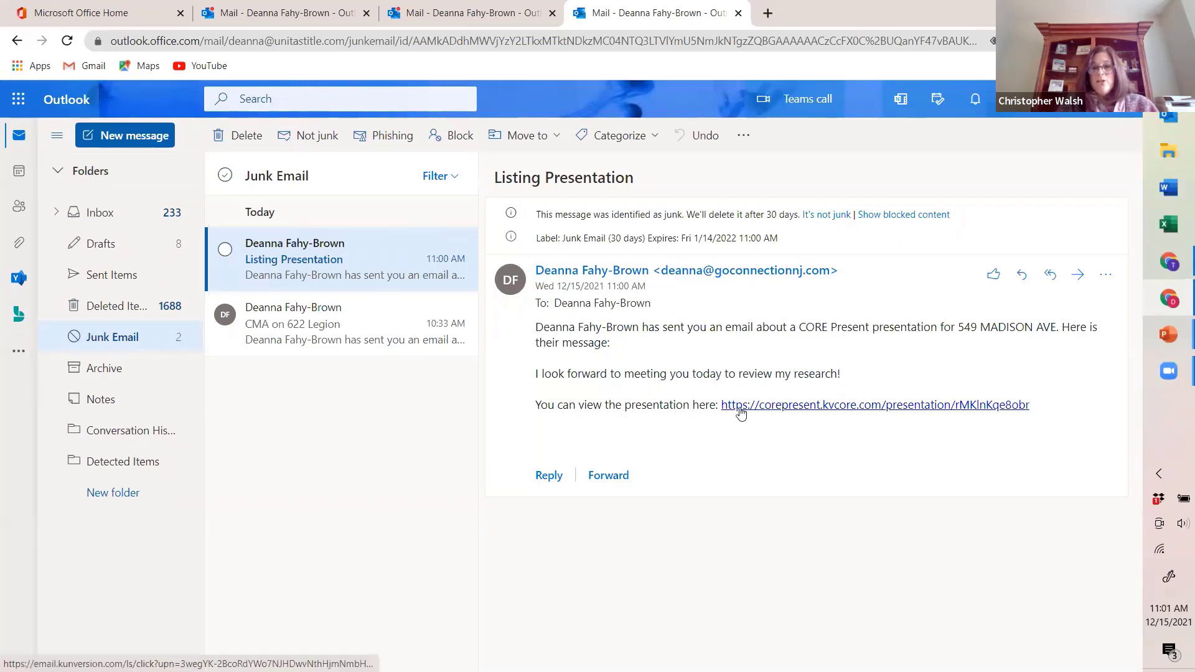
{"action": "left_click", "coordinate": [836, 407]}
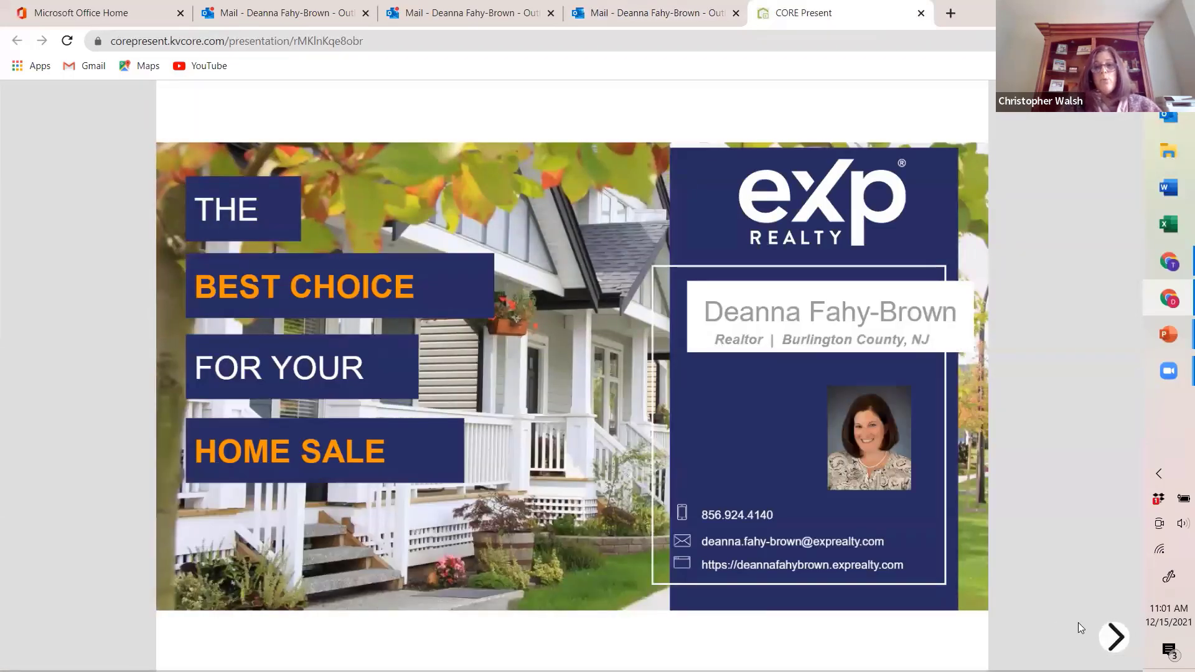
Step: Go through the cover and Why I Am The Right Fit slides up to the What's My Home Worth comparables
{"action": "left_click", "coordinate": [1118, 641]}
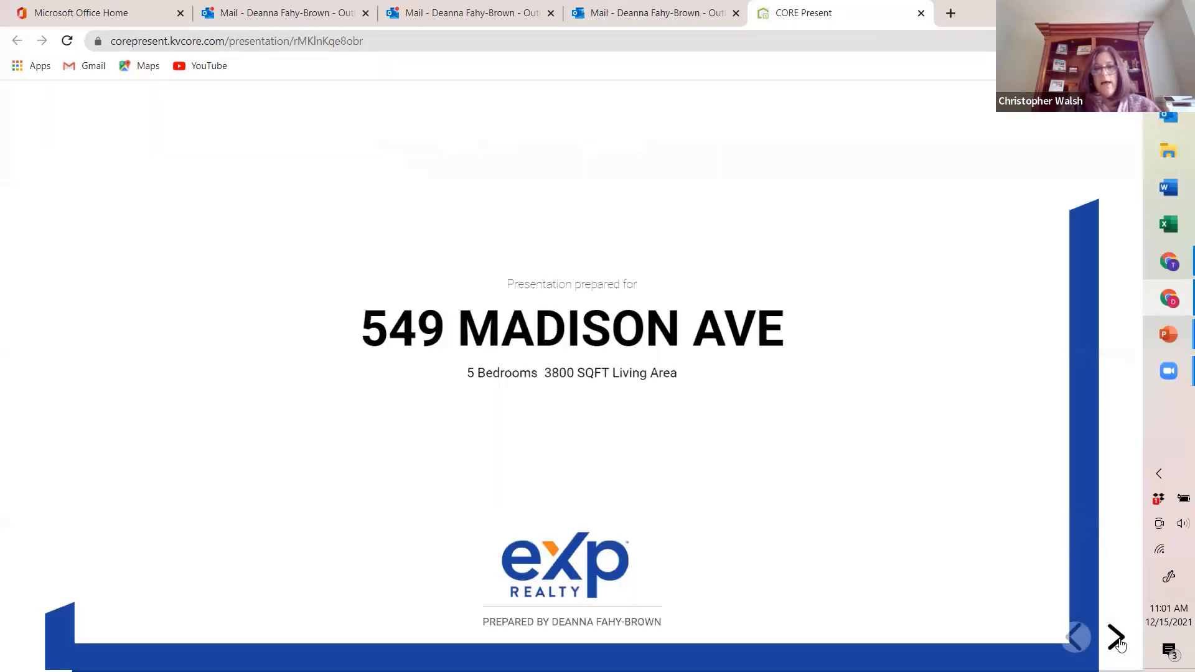
{"action": "left_click", "coordinate": [1118, 641]}
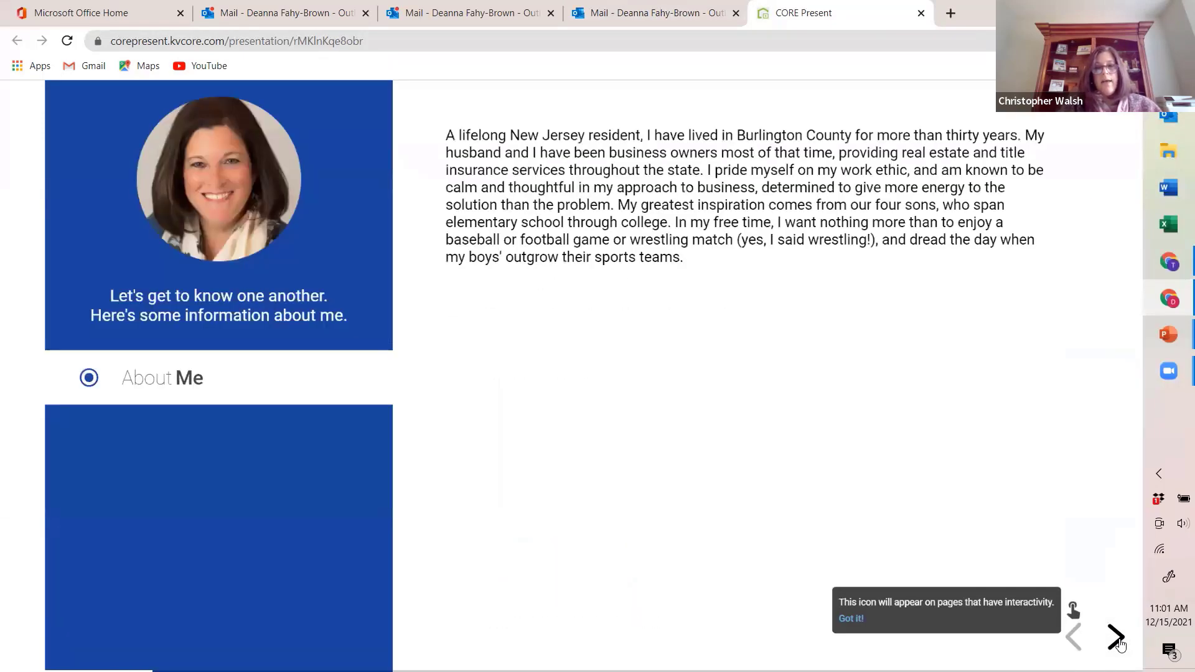
{"action": "left_click", "coordinate": [1117, 641]}
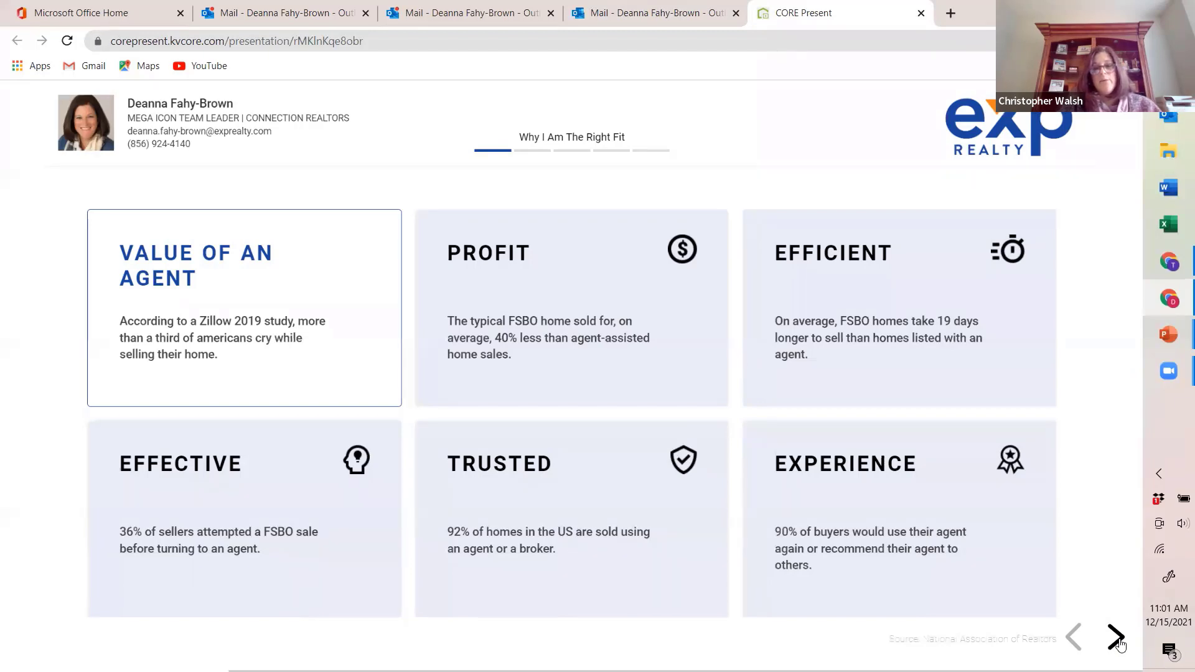
{"action": "left_click", "coordinate": [1117, 637]}
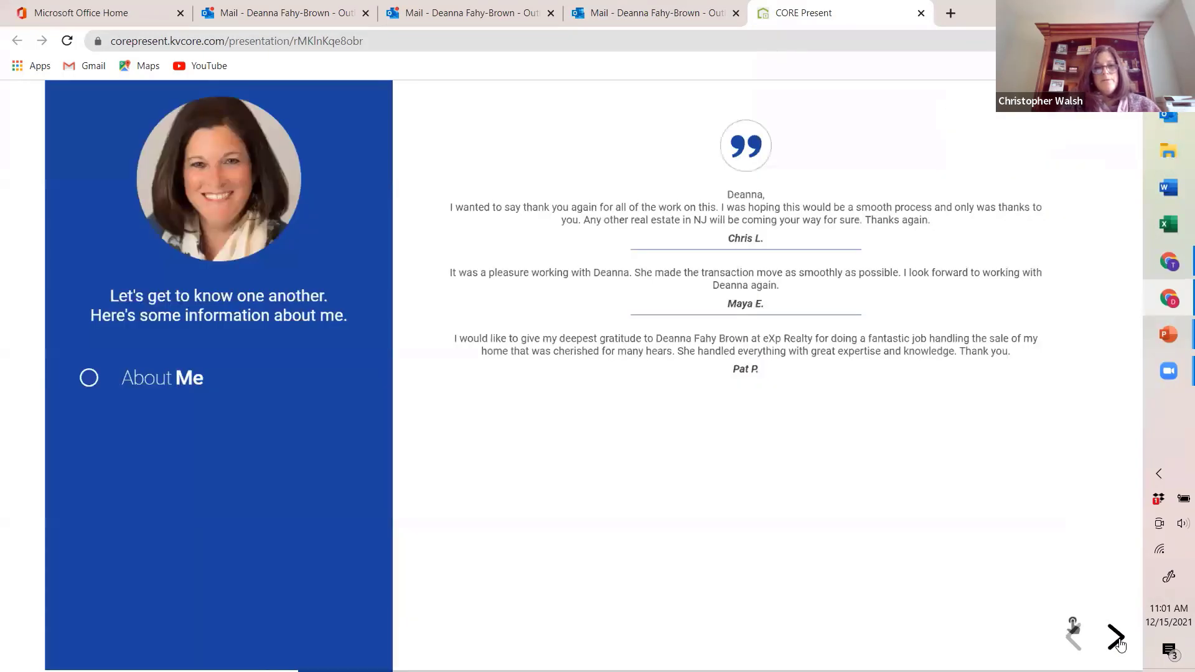
{"action": "left_click", "coordinate": [1116, 638]}
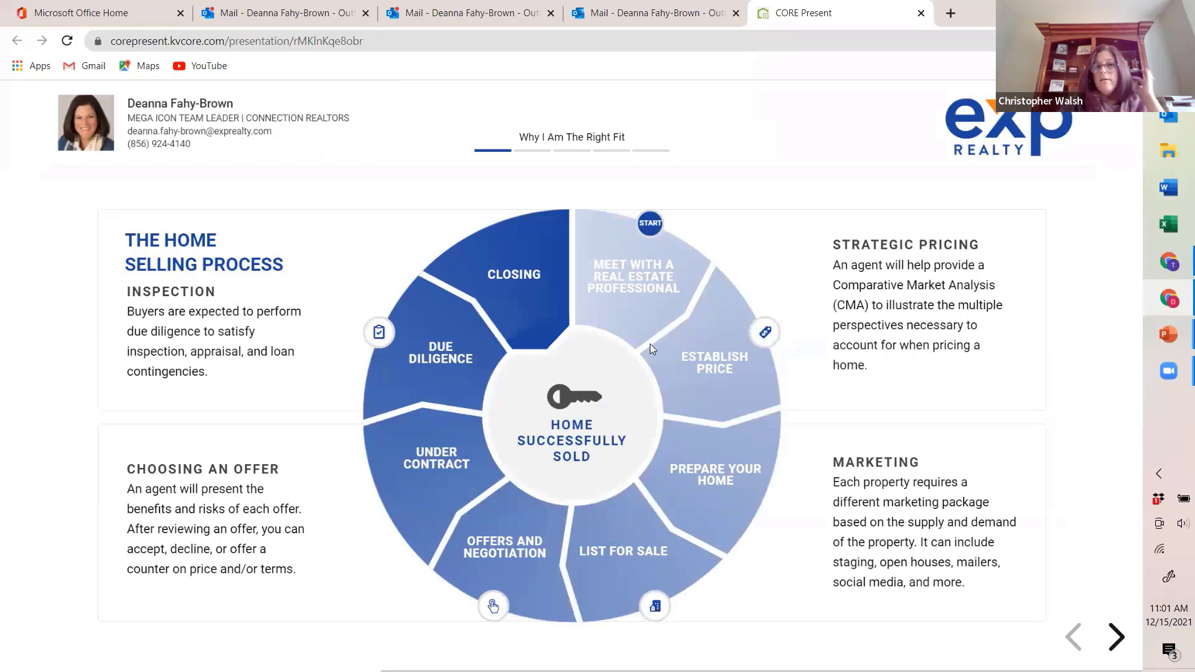
{"action": "left_click", "coordinate": [1116, 638]}
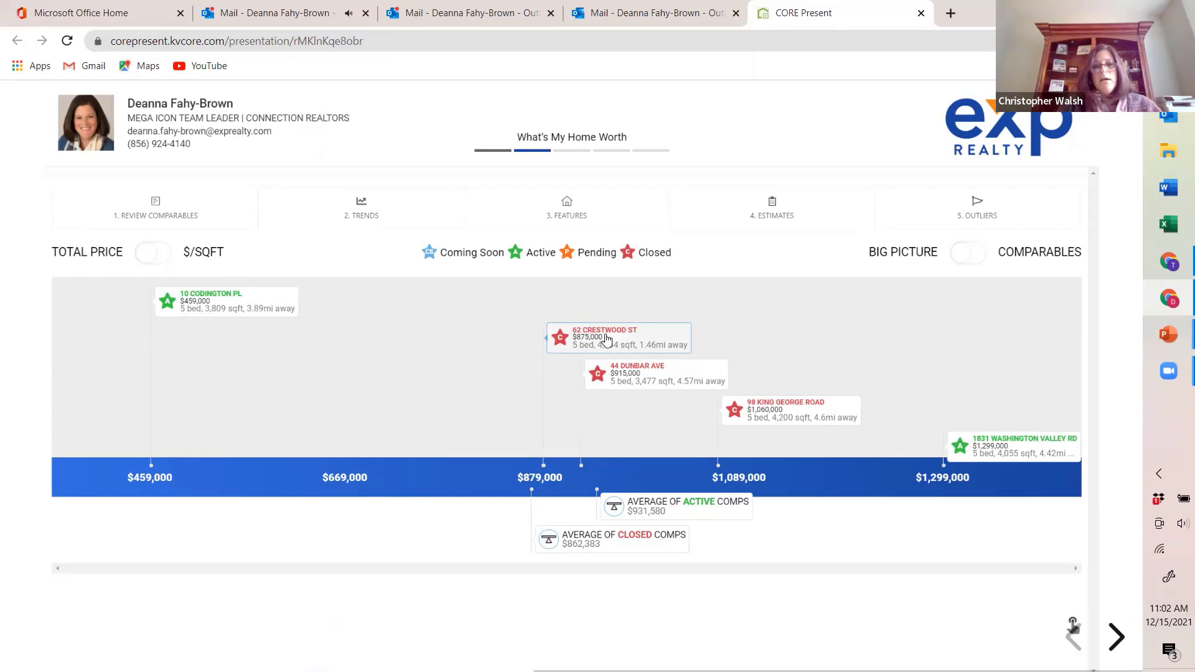
Step: Examine the photos, details and description of the closed Crestwood St comparable, and return to the price chart
{"action": "left_click", "coordinate": [605, 336]}
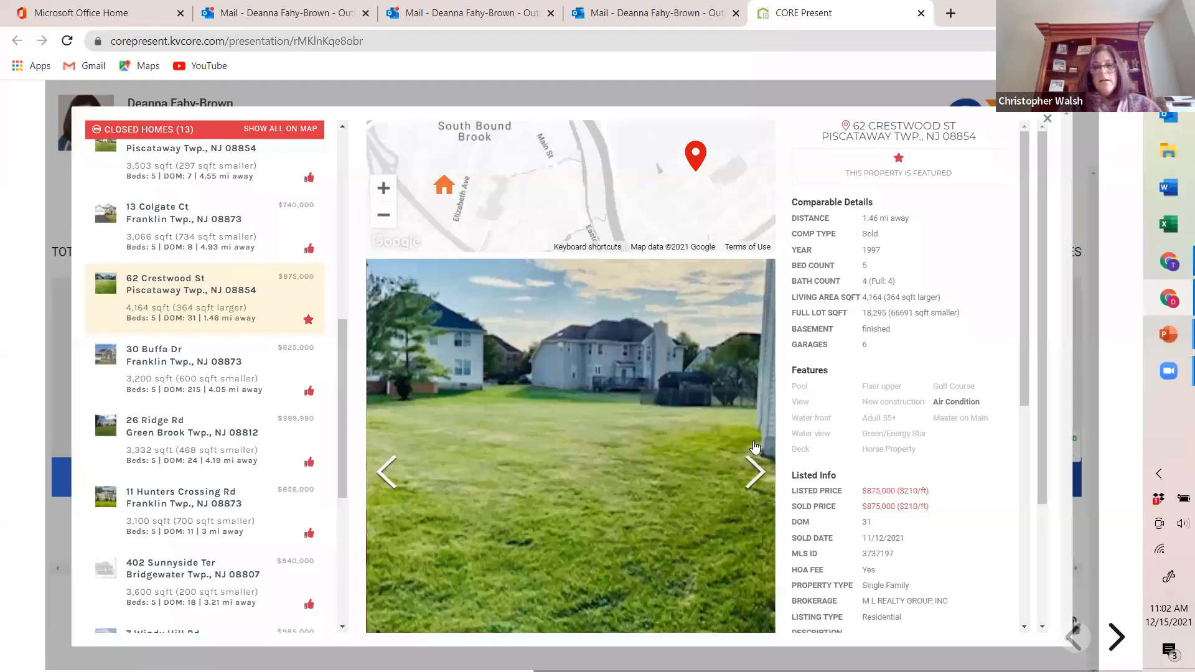
{"action": "left_click", "coordinate": [755, 476]}
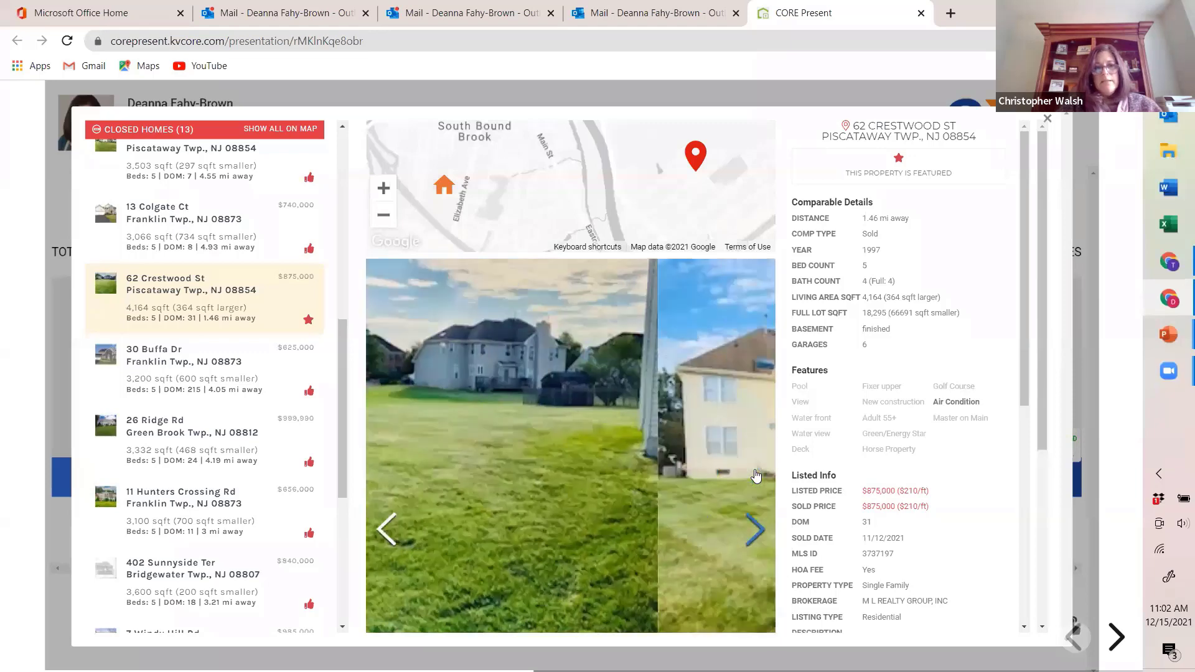
{"action": "left_click", "coordinate": [754, 525]}
{"action": "left_click", "coordinate": [754, 524]}
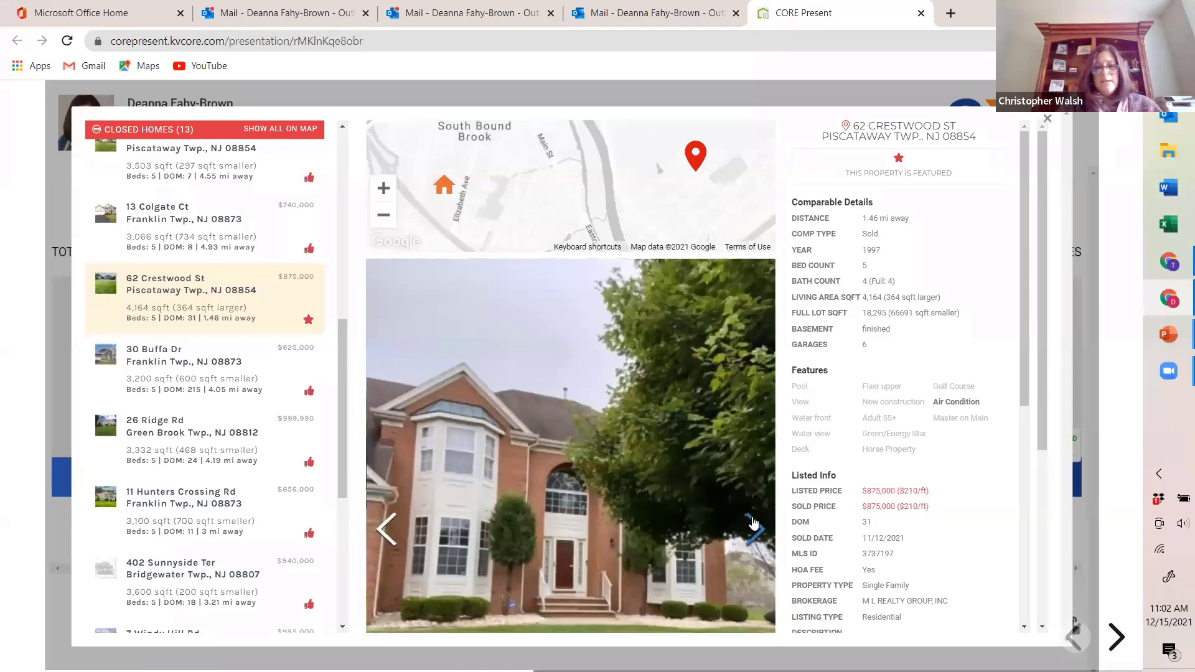
{"action": "left_click", "coordinate": [753, 524]}
{"action": "left_click", "coordinate": [754, 524]}
{"action": "scroll", "coordinate": [915, 330], "scroll_direction": "down", "scroll_amount": 5}
{"action": "scroll", "coordinate": [915, 337], "scroll_direction": "down", "scroll_amount": 1}
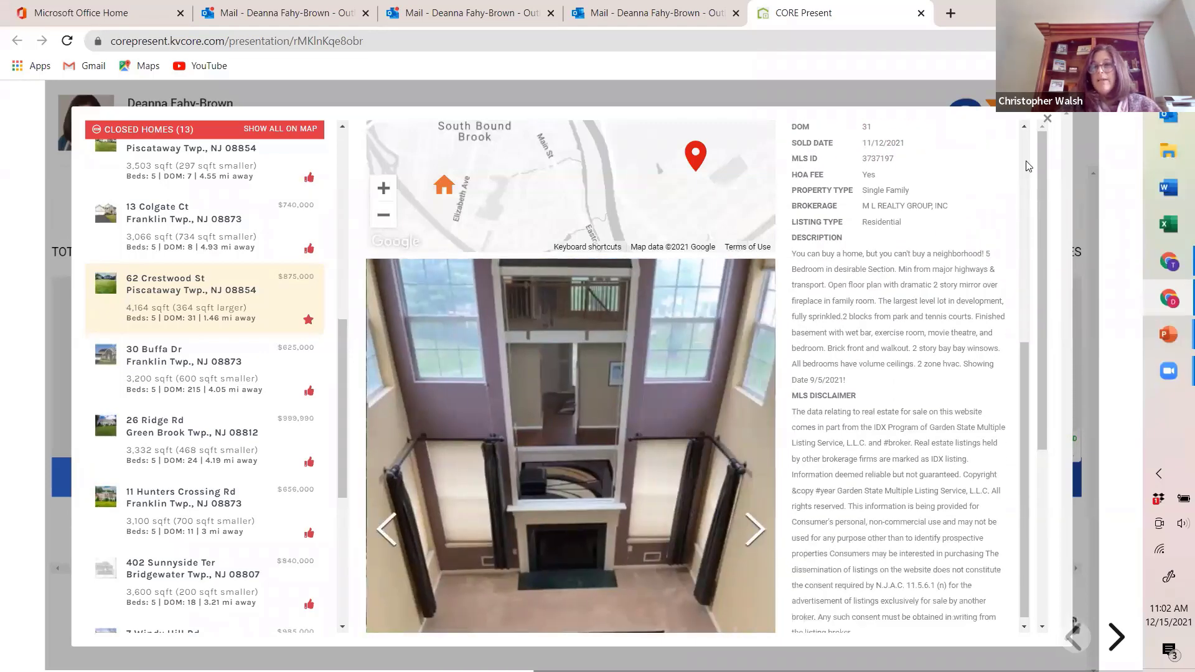
{"action": "left_click", "coordinate": [1048, 120]}
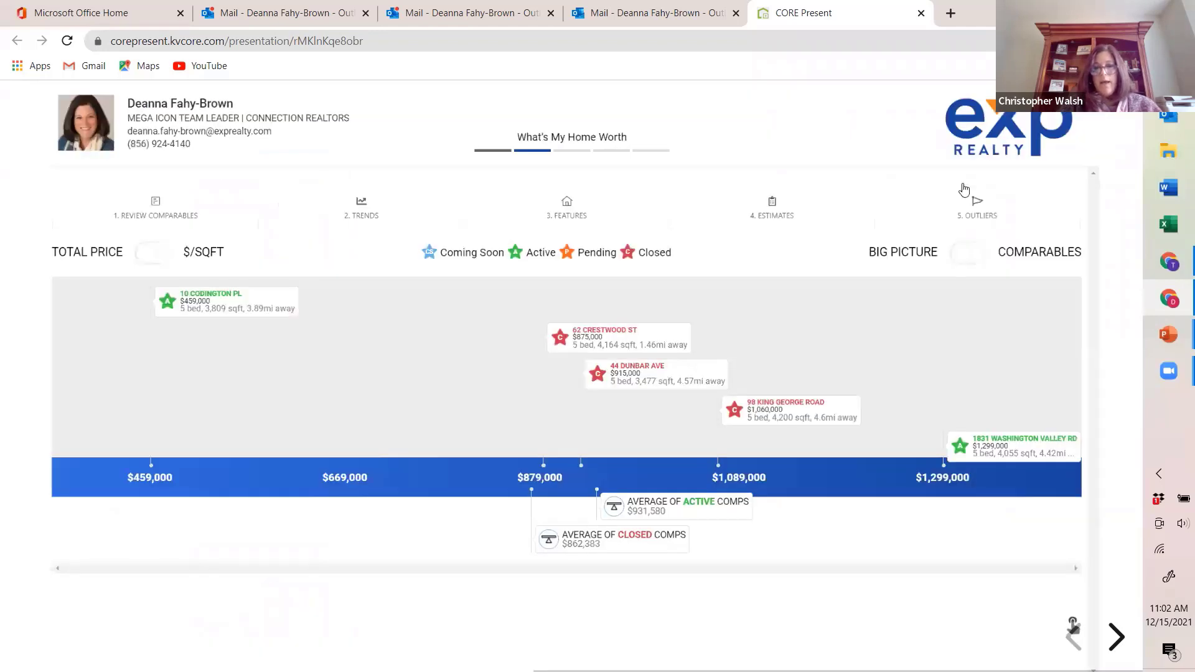
Step: Open the closed King George Road comparable from the price chart and look through its photos
{"action": "left_click", "coordinate": [776, 417]}
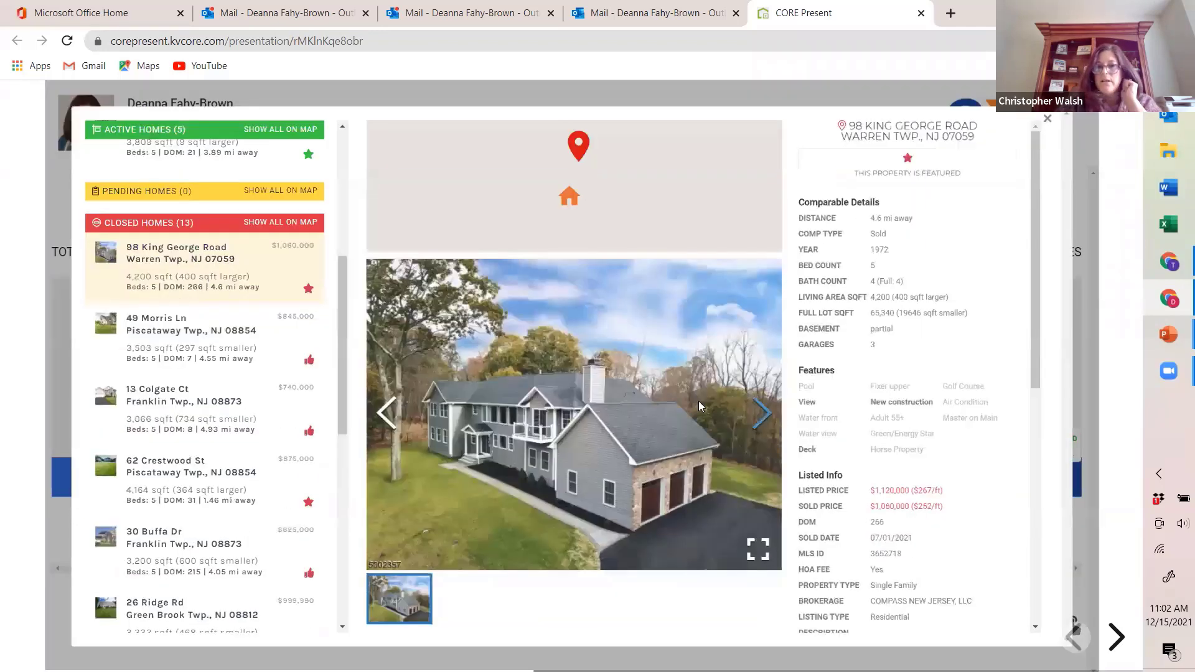
{"action": "left_click", "coordinate": [766, 418]}
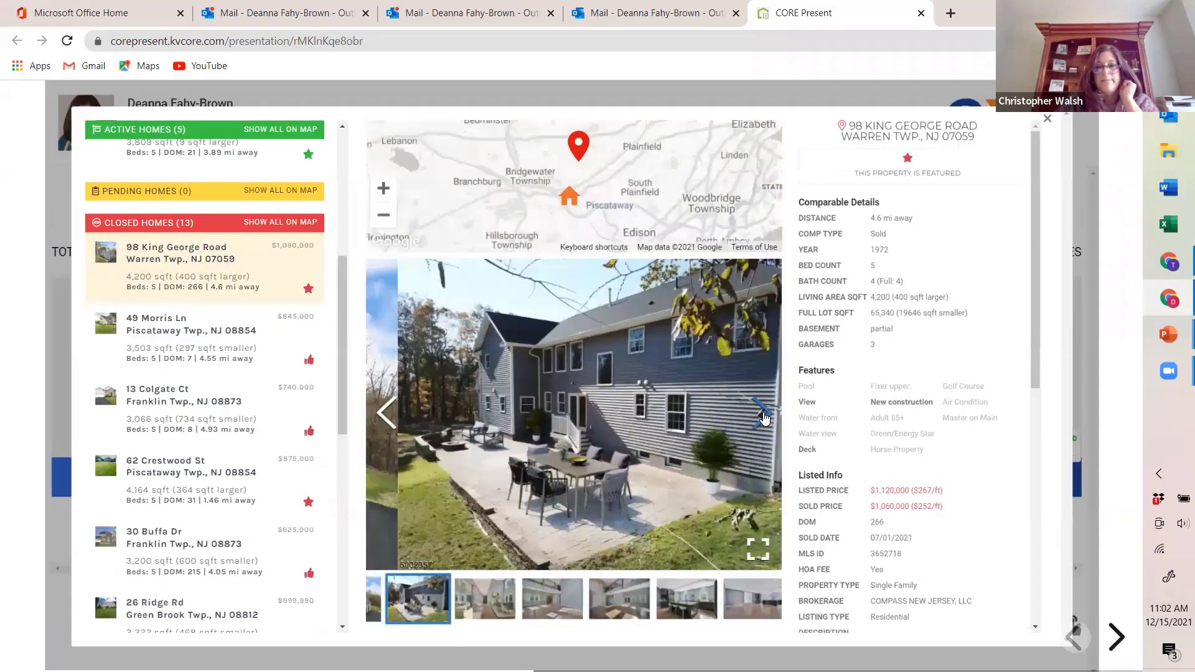
{"action": "left_click", "coordinate": [765, 418]}
{"action": "left_click", "coordinate": [765, 418]}
{"action": "left_click", "coordinate": [765, 418]}
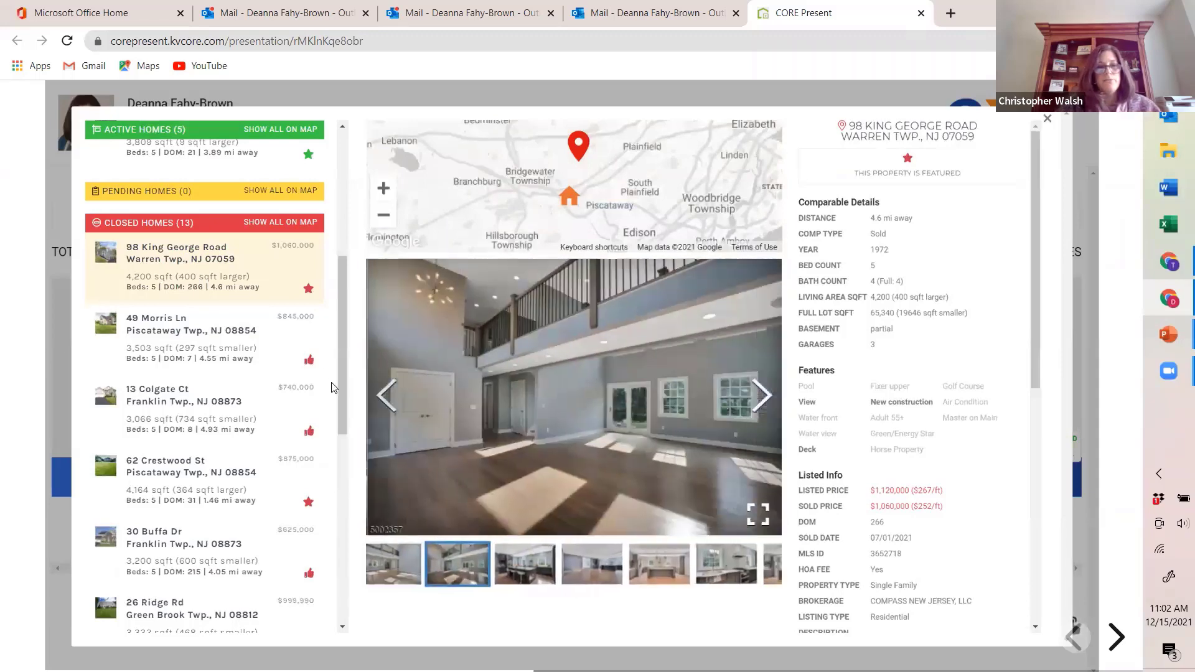
Step: Select the Sunnyside Ter comparable among the closed homes, look through its plan images and close the comparable details
{"action": "scroll", "coordinate": [239, 392], "scroll_direction": "down", "scroll_amount": 4}
{"action": "scroll", "coordinate": [238, 393], "scroll_direction": "down", "scroll_amount": 2}
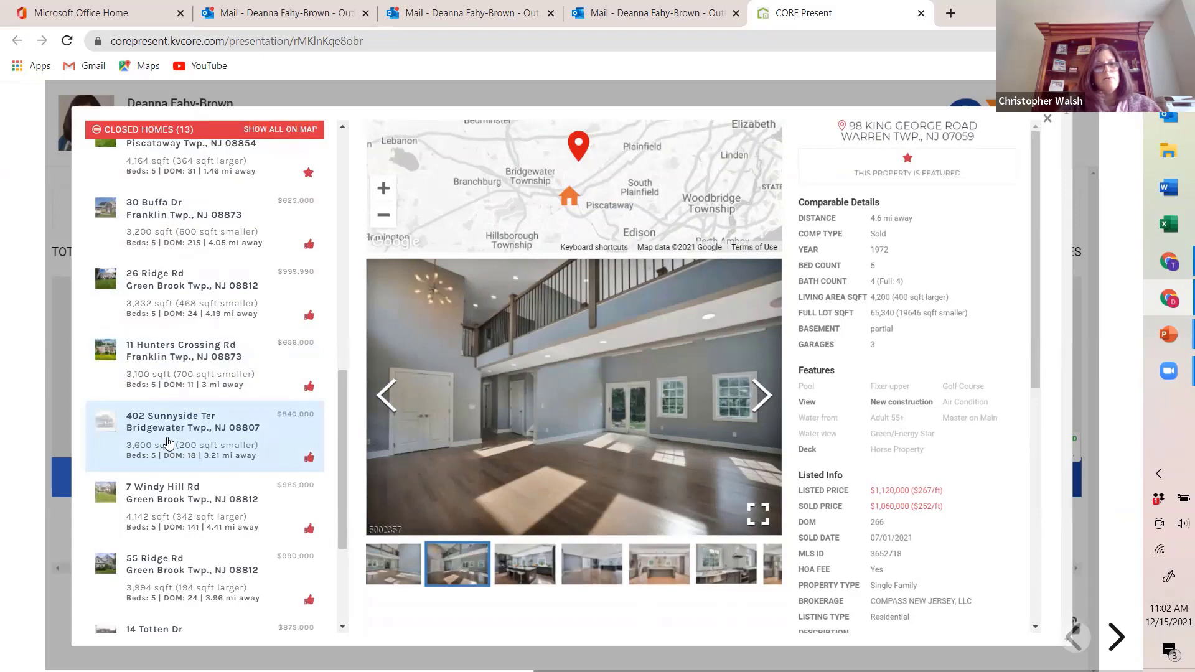
{"action": "left_click", "coordinate": [166, 442]}
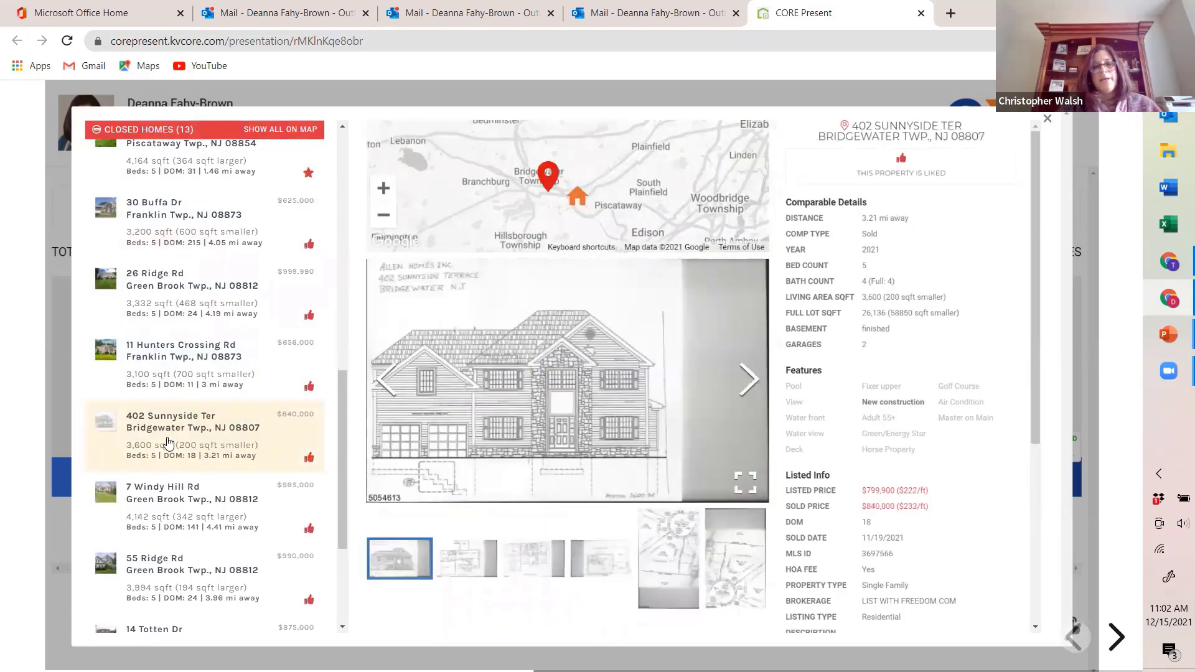
{"action": "left_click", "coordinate": [752, 389]}
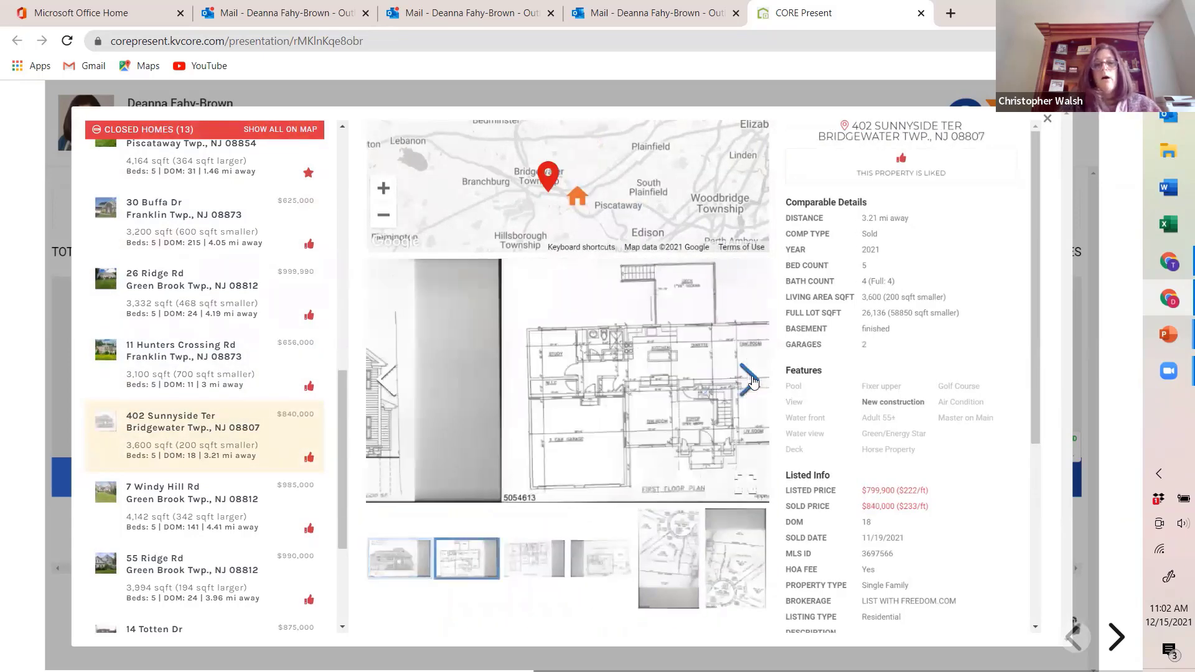
{"action": "left_click", "coordinate": [753, 382]}
{"action": "left_click", "coordinate": [753, 382]}
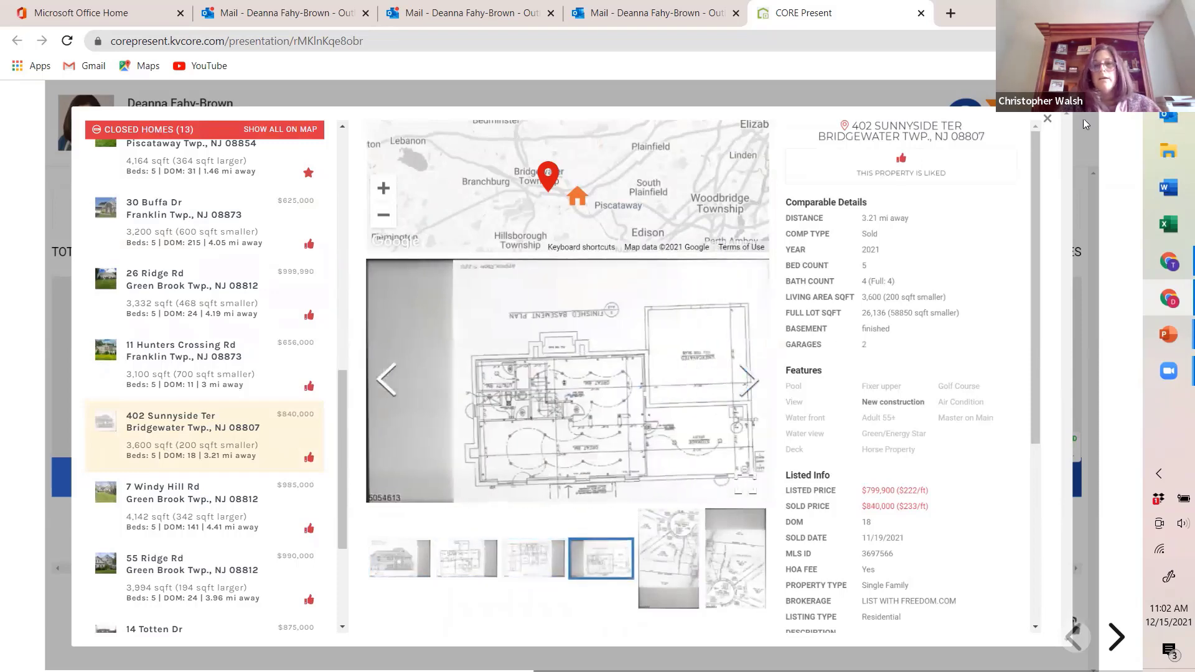
{"action": "left_click", "coordinate": [1048, 119]}
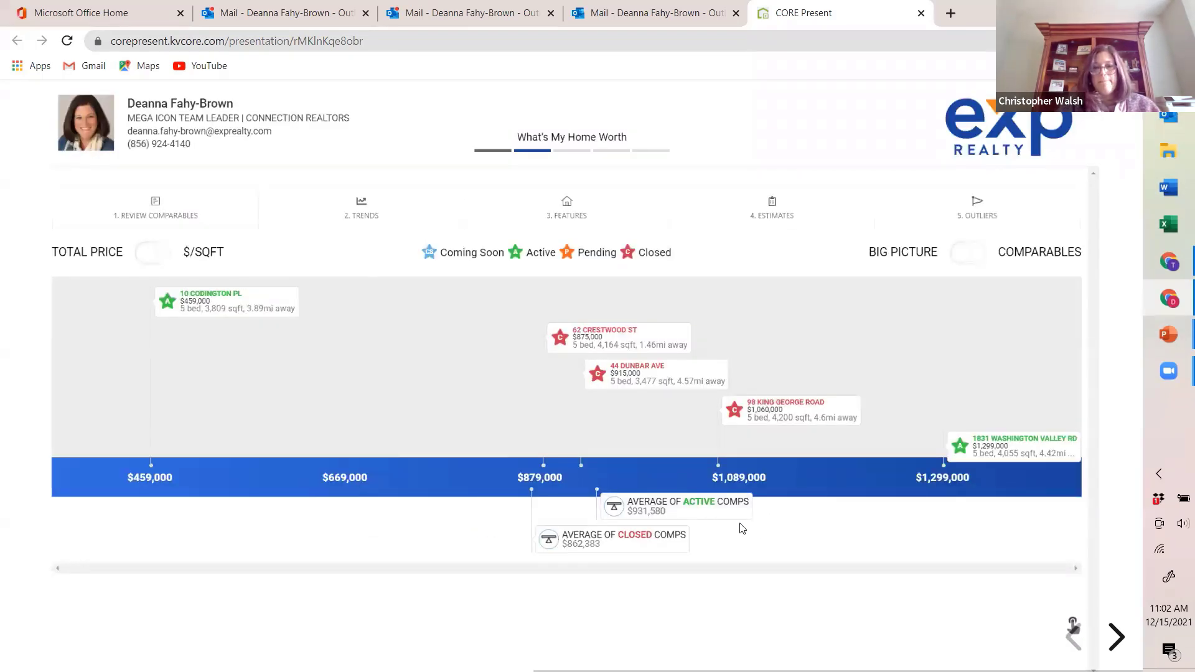
Step: Go through the remaining slides from Pricing Misconceptions and Market Assessment through buyer demand, marketing plan and CORE Social to Thank You
{"action": "left_click", "coordinate": [1118, 638]}
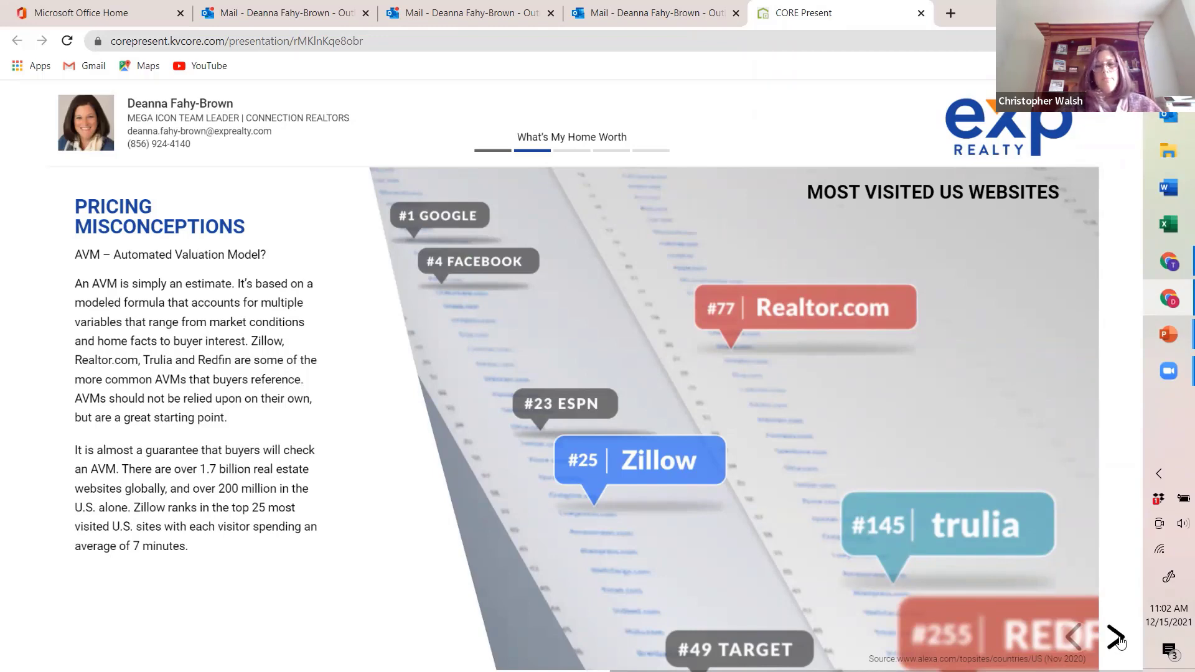
{"action": "left_click", "coordinate": [1118, 637]}
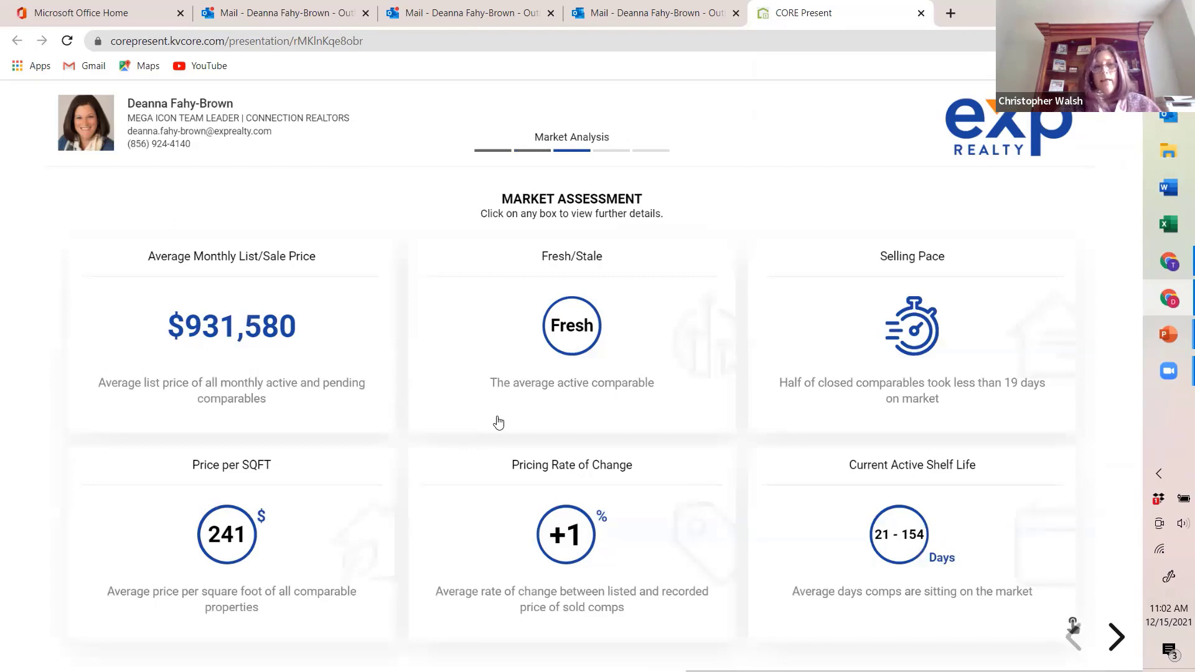
{"action": "left_click", "coordinate": [1118, 638]}
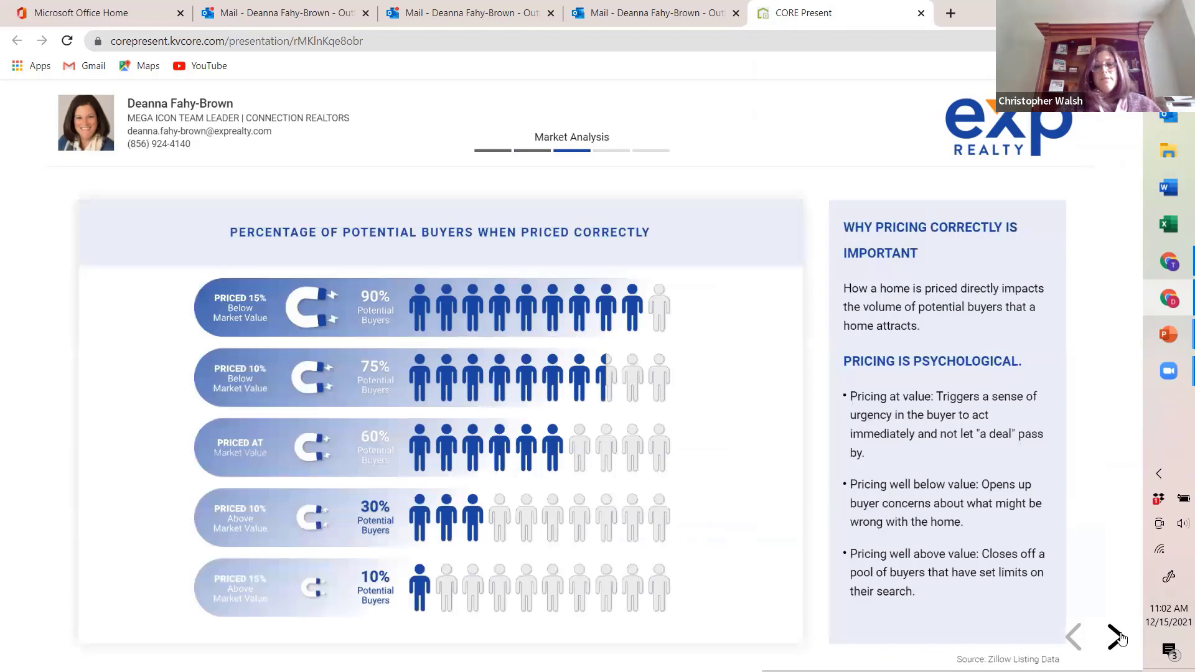
{"action": "left_click", "coordinate": [1118, 637]}
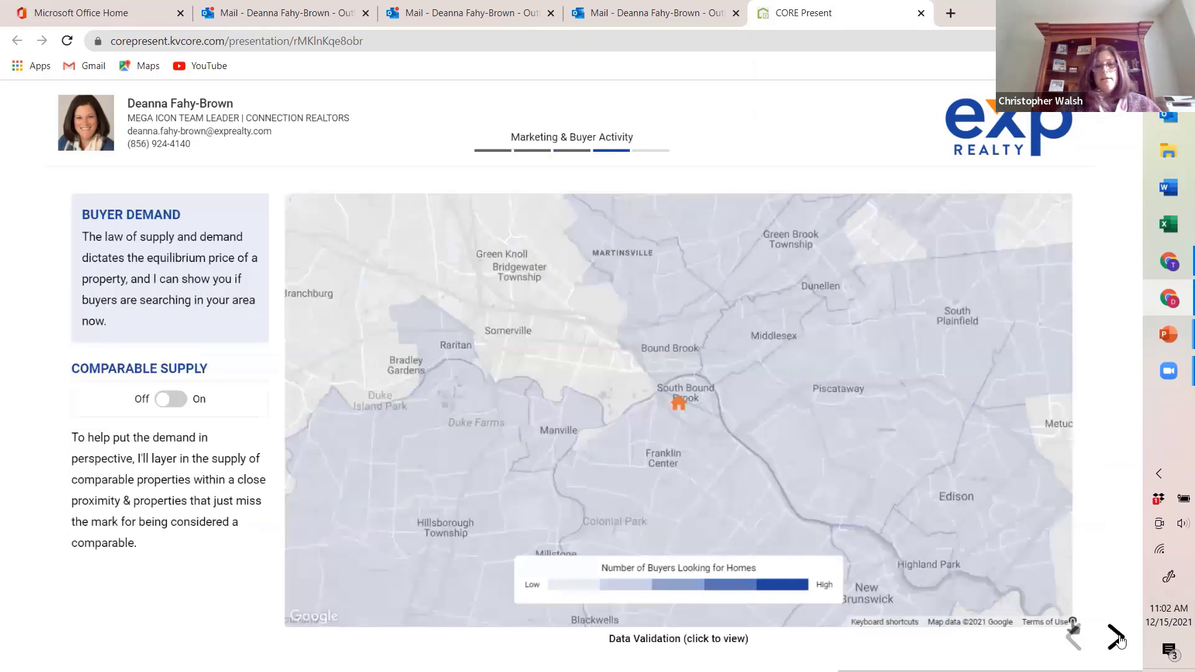
{"action": "left_click", "coordinate": [1118, 638]}
{"action": "left_click", "coordinate": [1117, 638]}
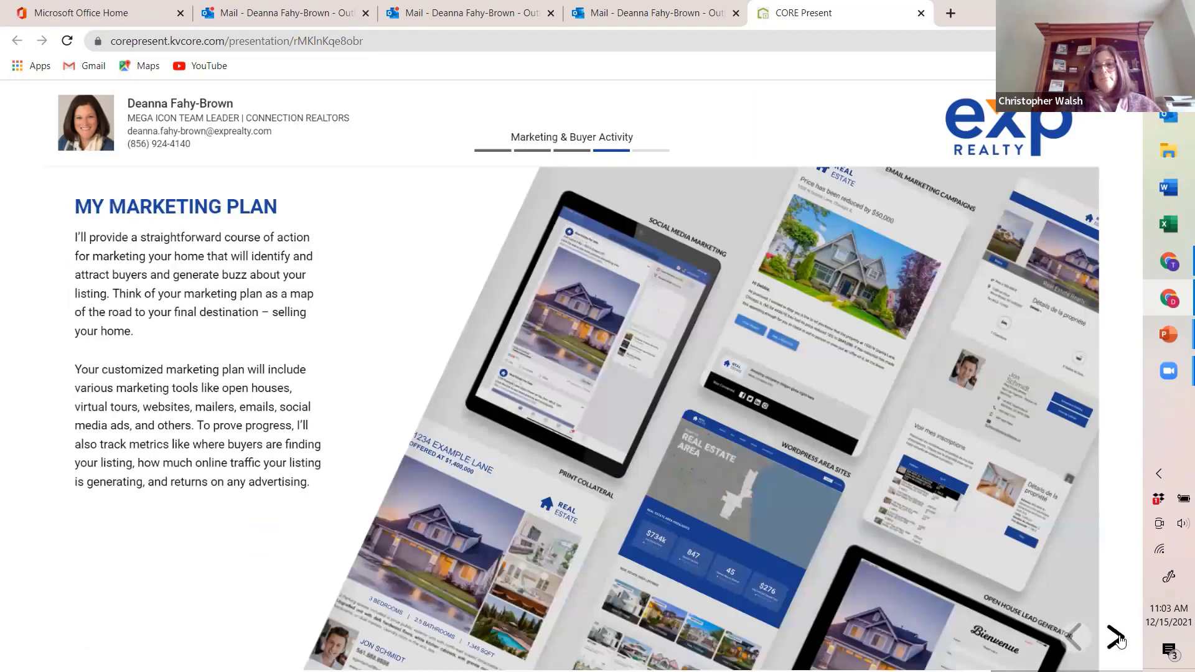
{"action": "left_click", "coordinate": [1117, 638]}
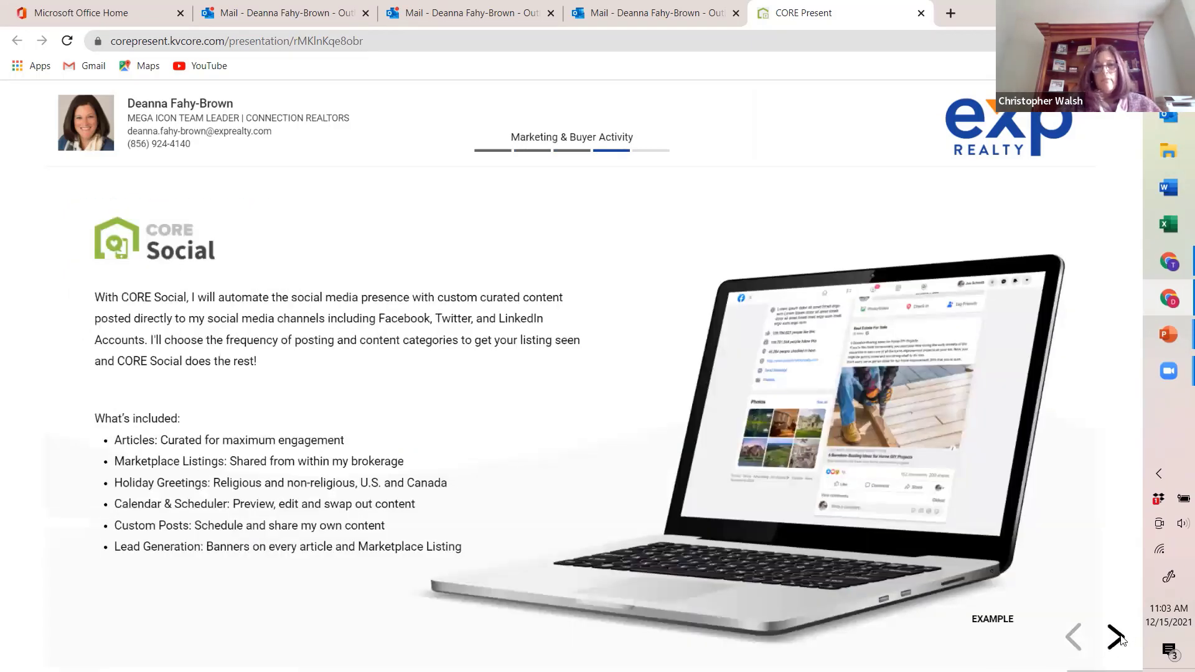
{"action": "left_click", "coordinate": [1118, 638]}
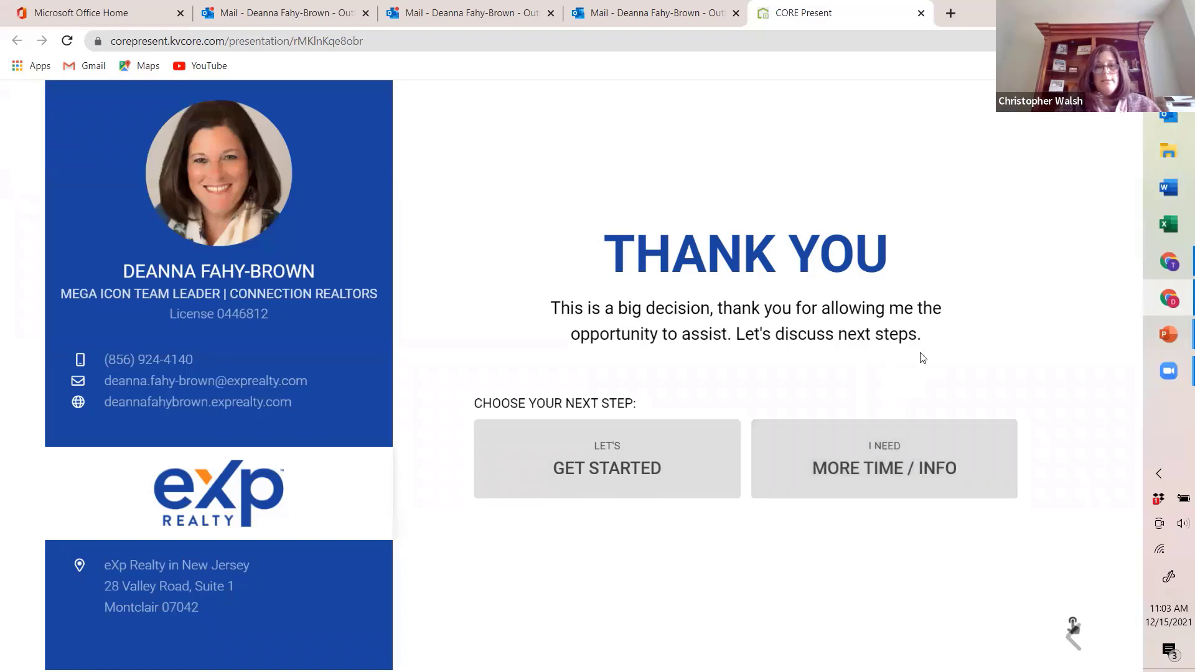
Step: Open the flagged kvCORE notification about the finished presentation viewing in the Outlook inbox, and close the client's copy of the presentation
{"action": "left_click", "coordinate": [457, 14]}
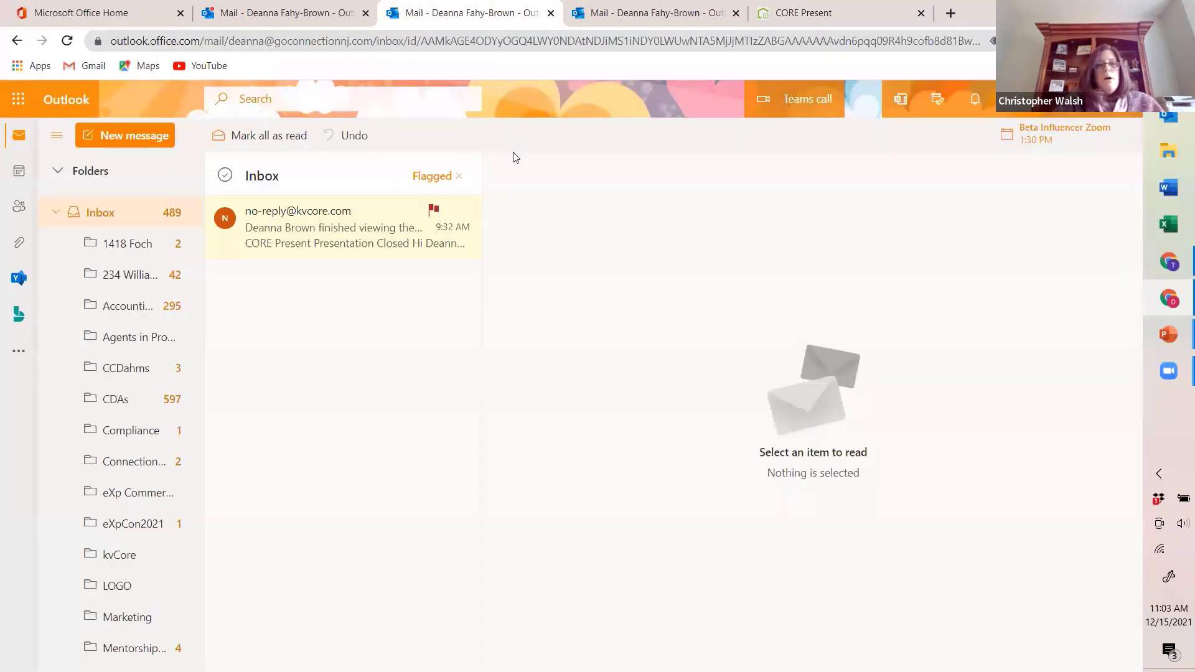
{"action": "left_click", "coordinate": [325, 248]}
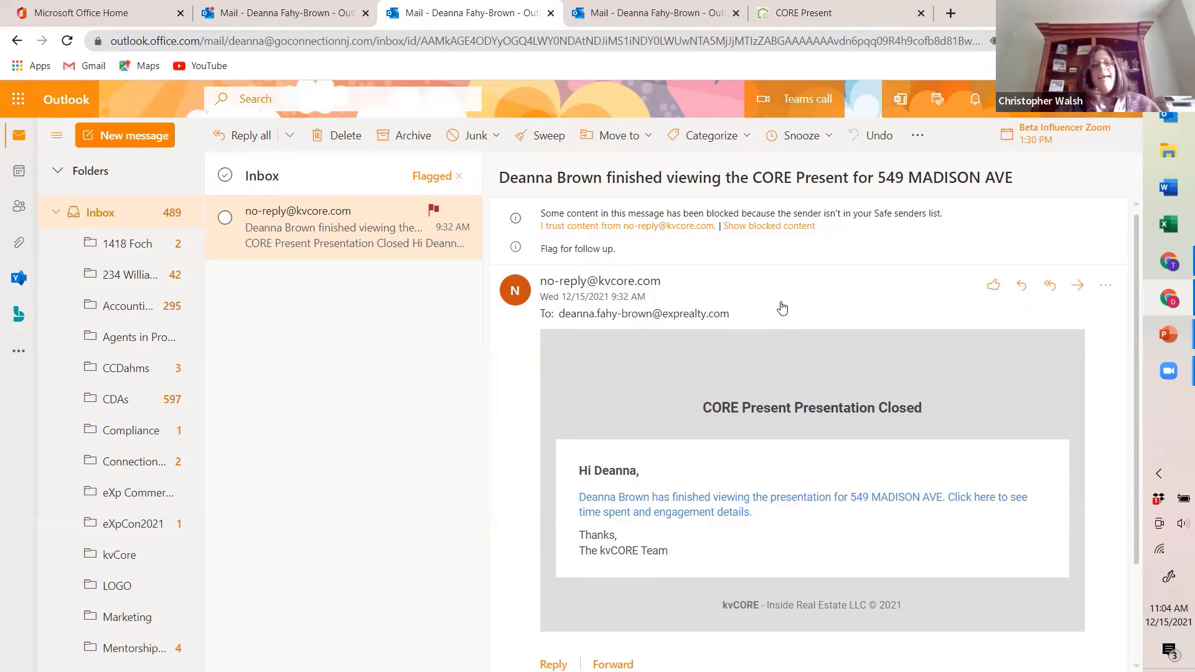
{"action": "left_click", "coordinate": [806, 19]}
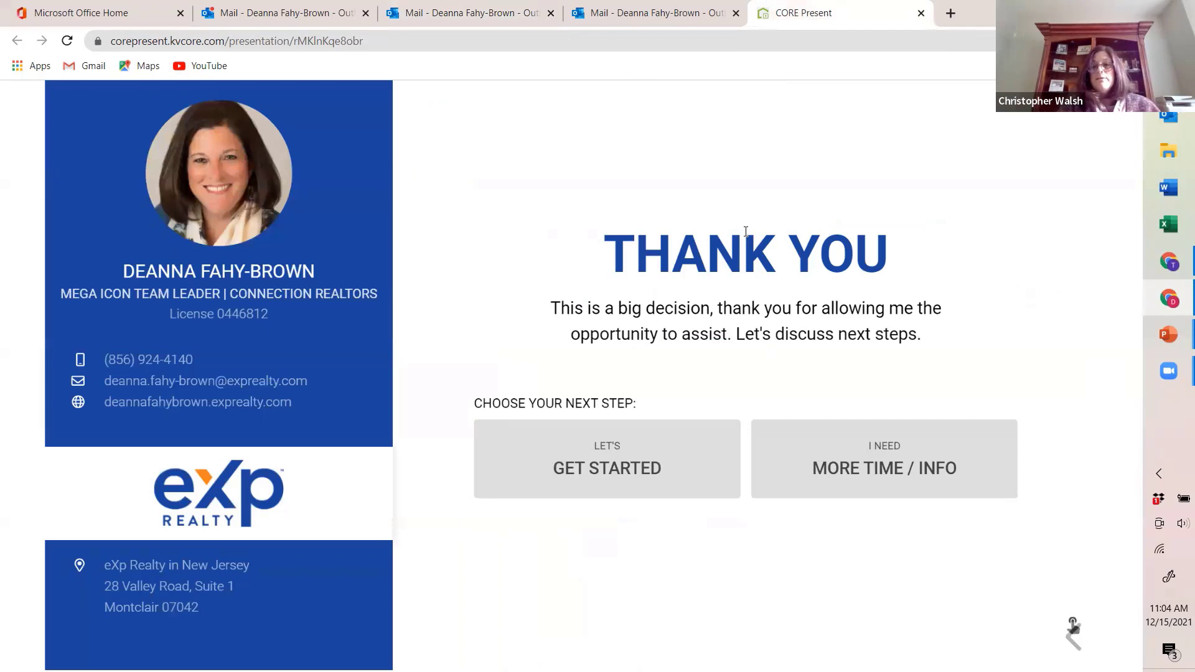
{"action": "left_click", "coordinate": [922, 13]}
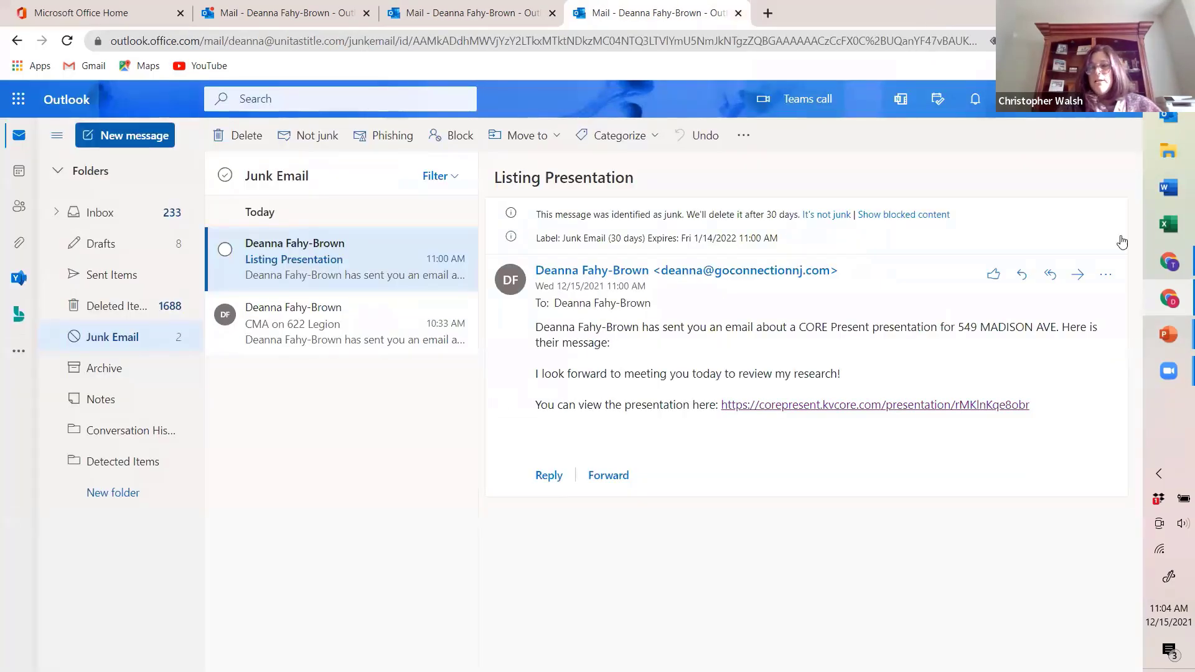
Step: Switch to the agent's browser window, return to CORE Present Home and expand the Madison Ave versions under Past Presentations
{"action": "left_click", "coordinate": [1153, 267]}
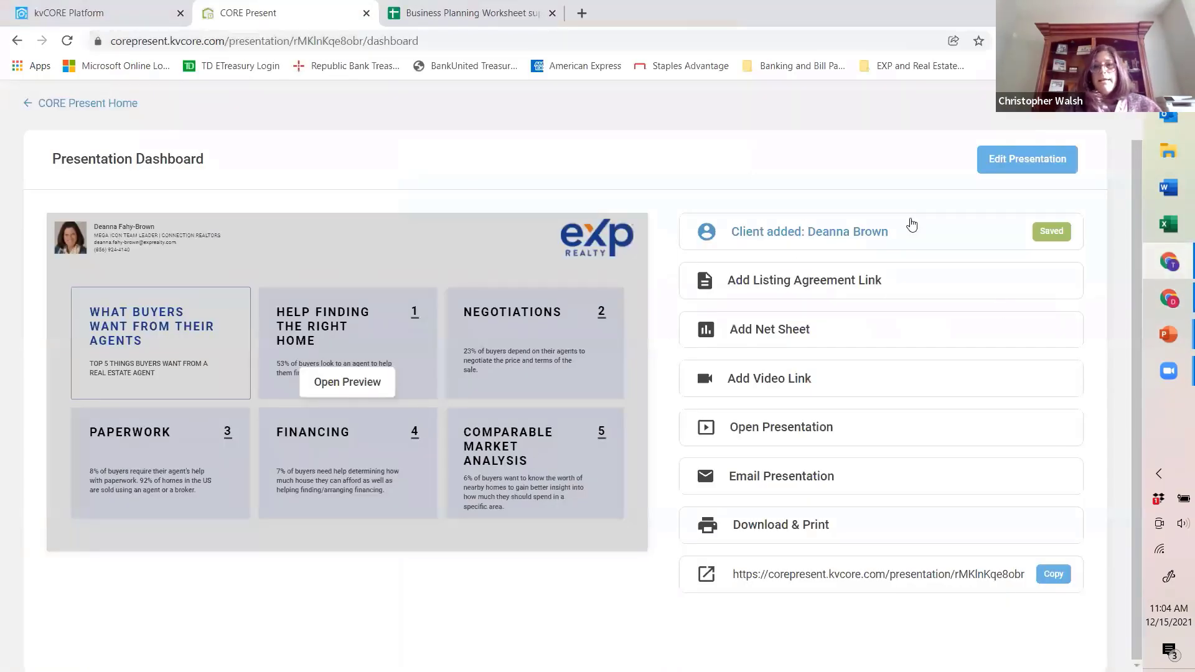
{"action": "scroll", "coordinate": [213, 213], "scroll_direction": "up", "scroll_amount": 1}
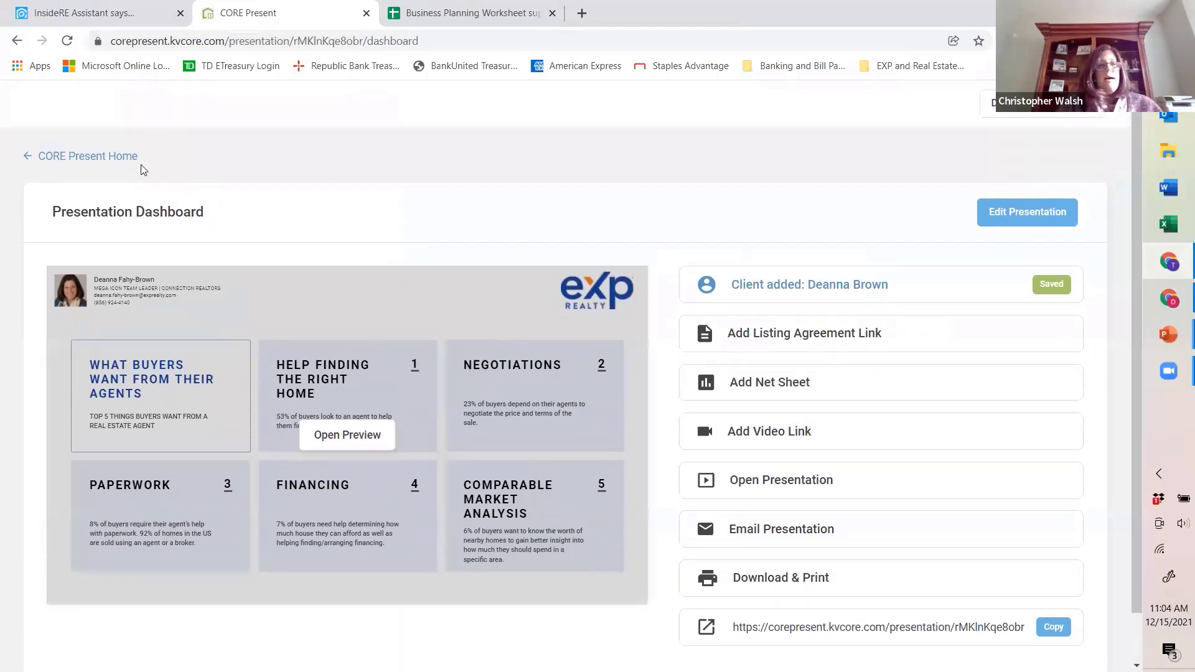
{"action": "left_click", "coordinate": [79, 156]}
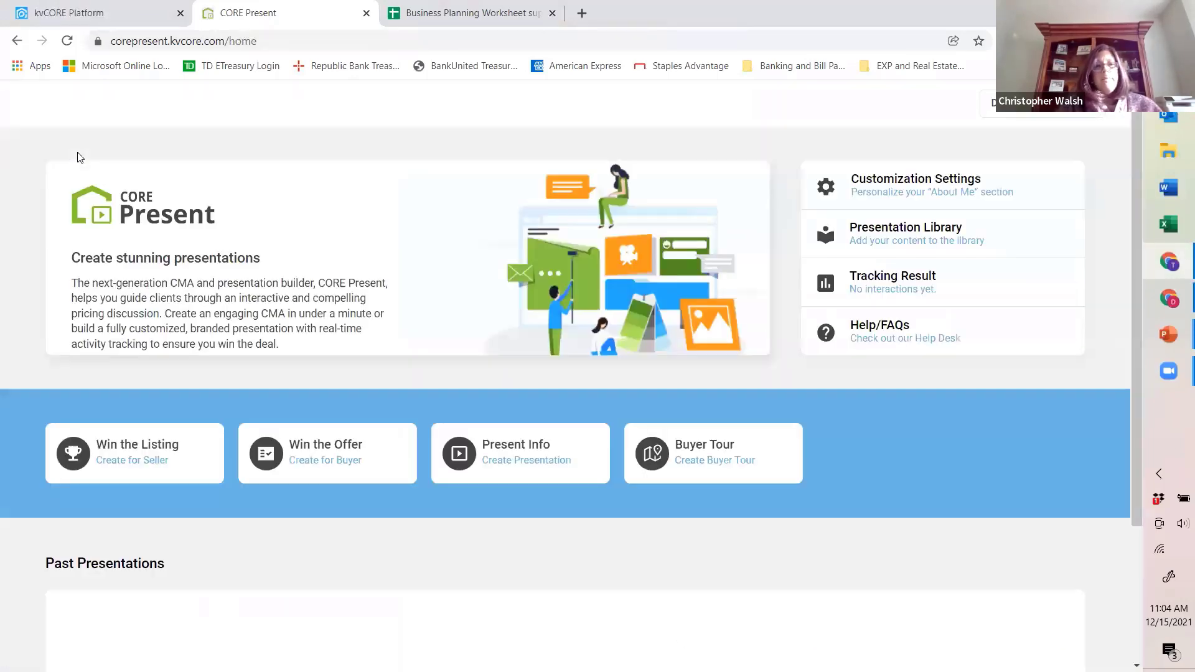
{"action": "scroll", "coordinate": [73, 150], "scroll_direction": "down", "scroll_amount": 5}
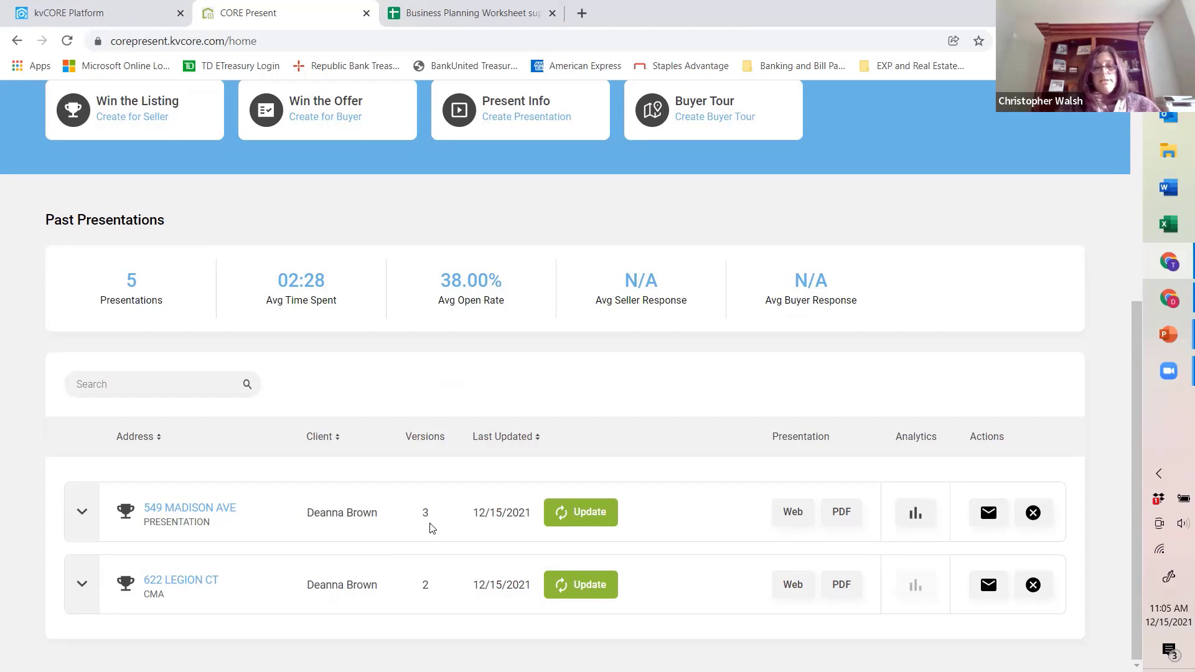
{"action": "left_click", "coordinate": [82, 513]}
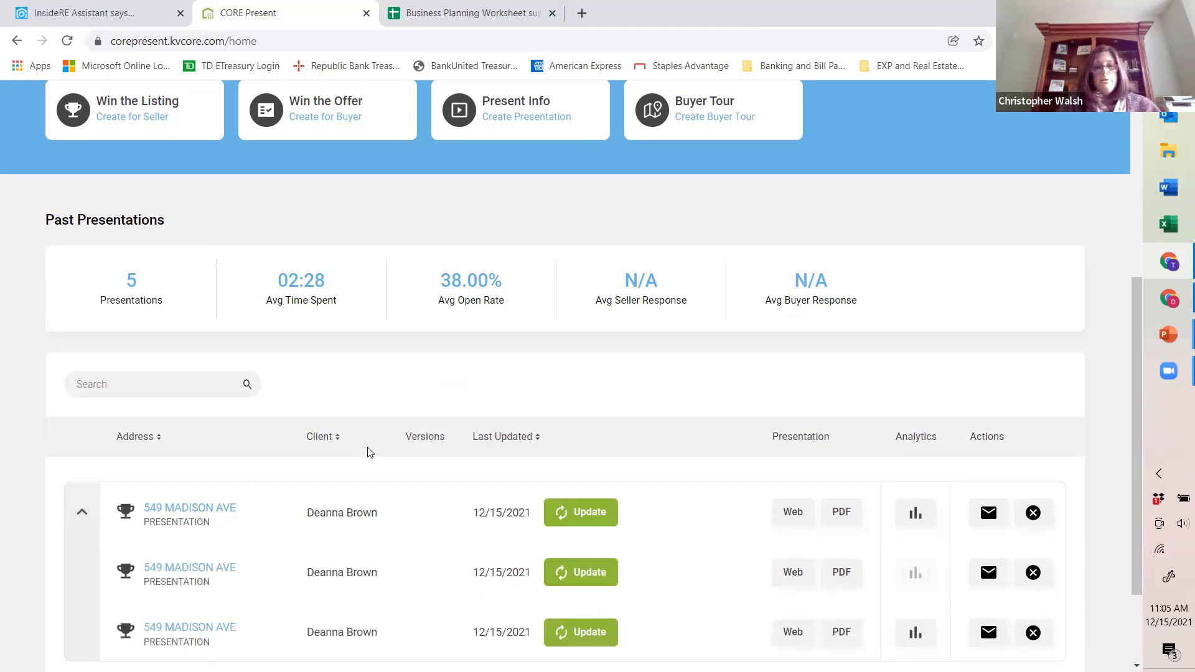
Step: Delete the second of the Madison Ave presentation versions and confirm the deletion
{"action": "scroll", "coordinate": [368, 453], "scroll_direction": "down", "scroll_amount": 2}
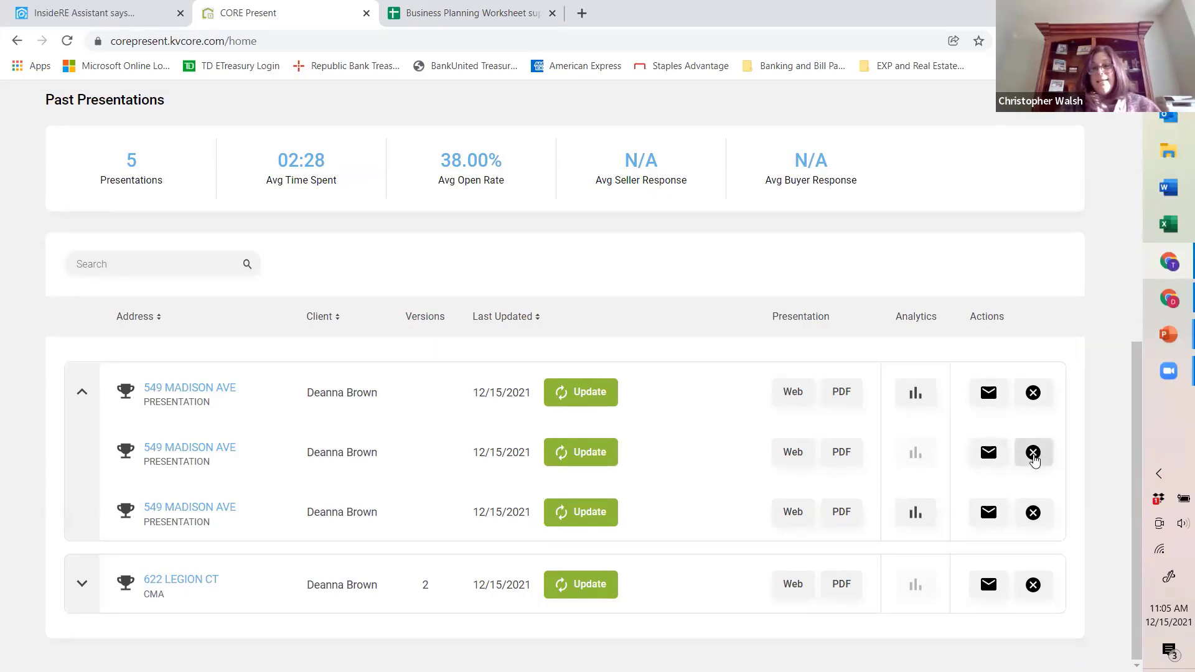
{"action": "left_click", "coordinate": [1034, 458]}
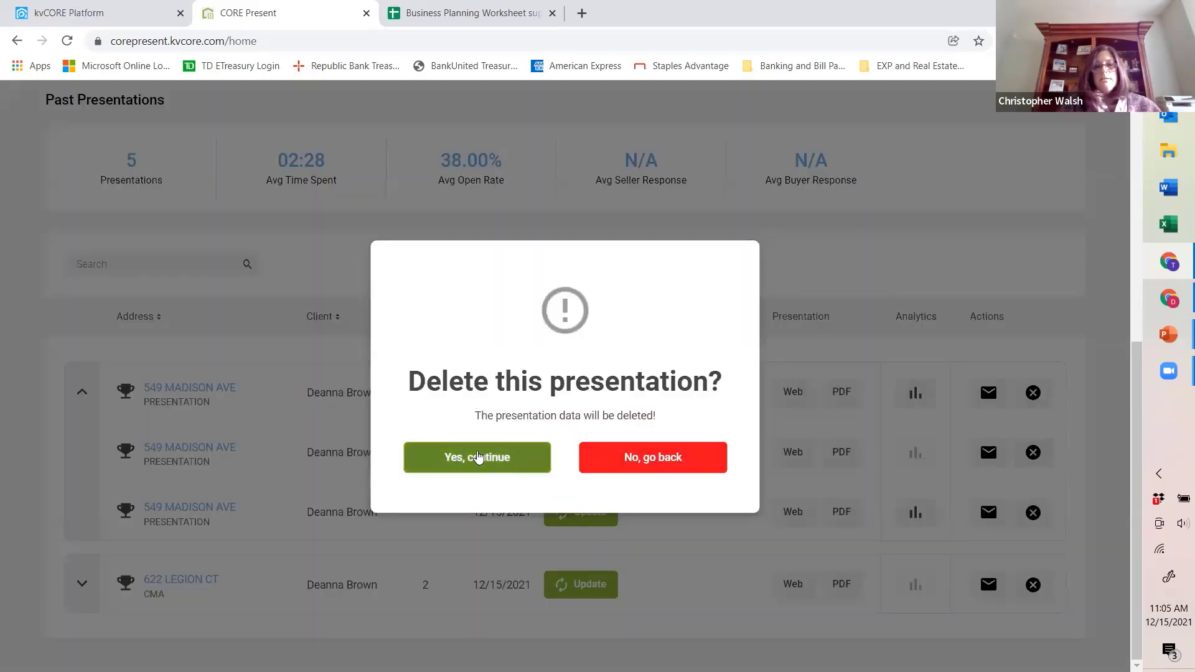
{"action": "left_click", "coordinate": [478, 458]}
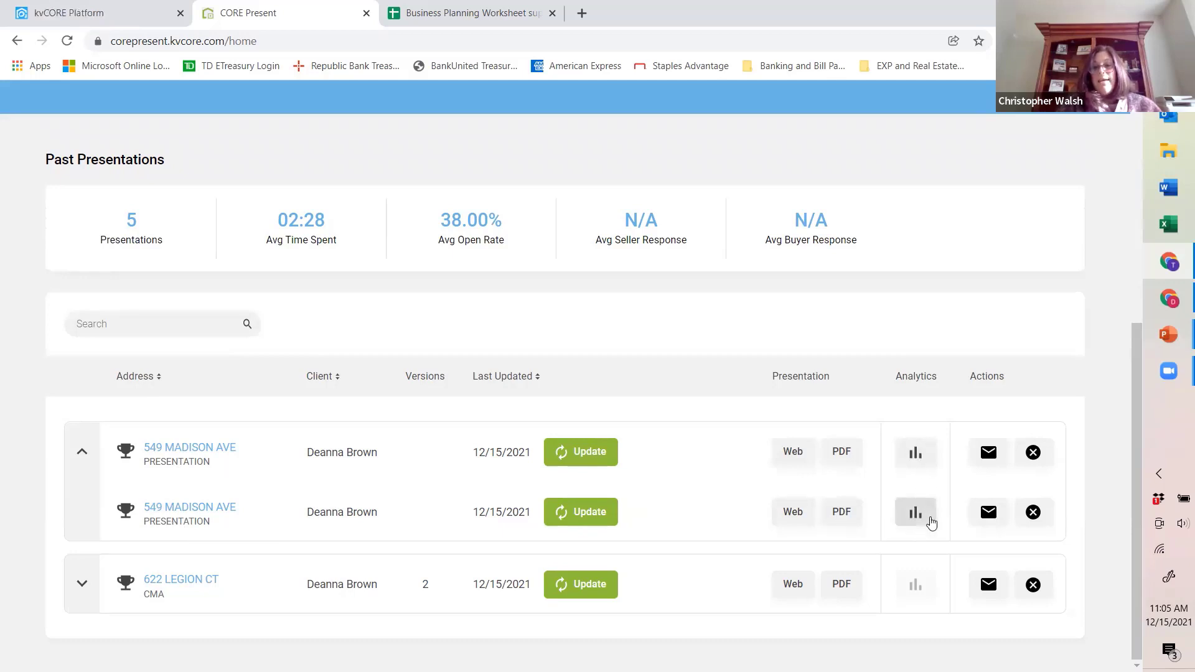
Step: Open the analytics of the first Madison Ave presentation and examine the slides viewed and the time spent on each page
{"action": "left_click", "coordinate": [916, 457]}
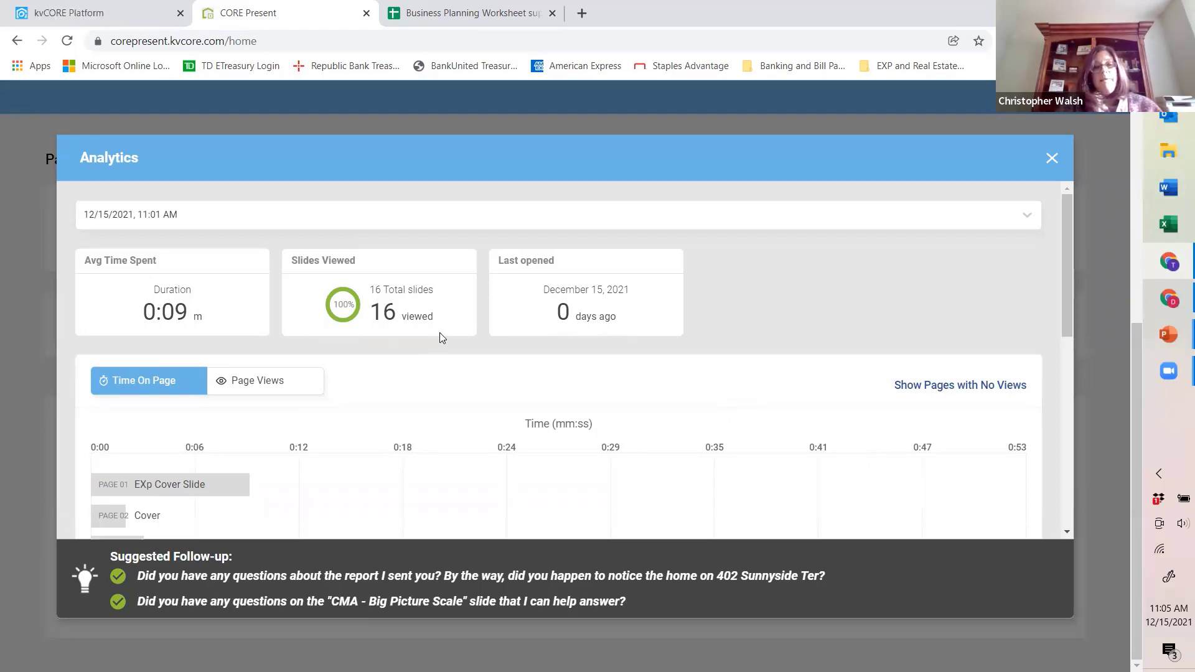
{"action": "scroll", "coordinate": [437, 352], "scroll_direction": "down", "scroll_amount": 1}
{"action": "scroll", "coordinate": [437, 354], "scroll_direction": "down", "scroll_amount": 2}
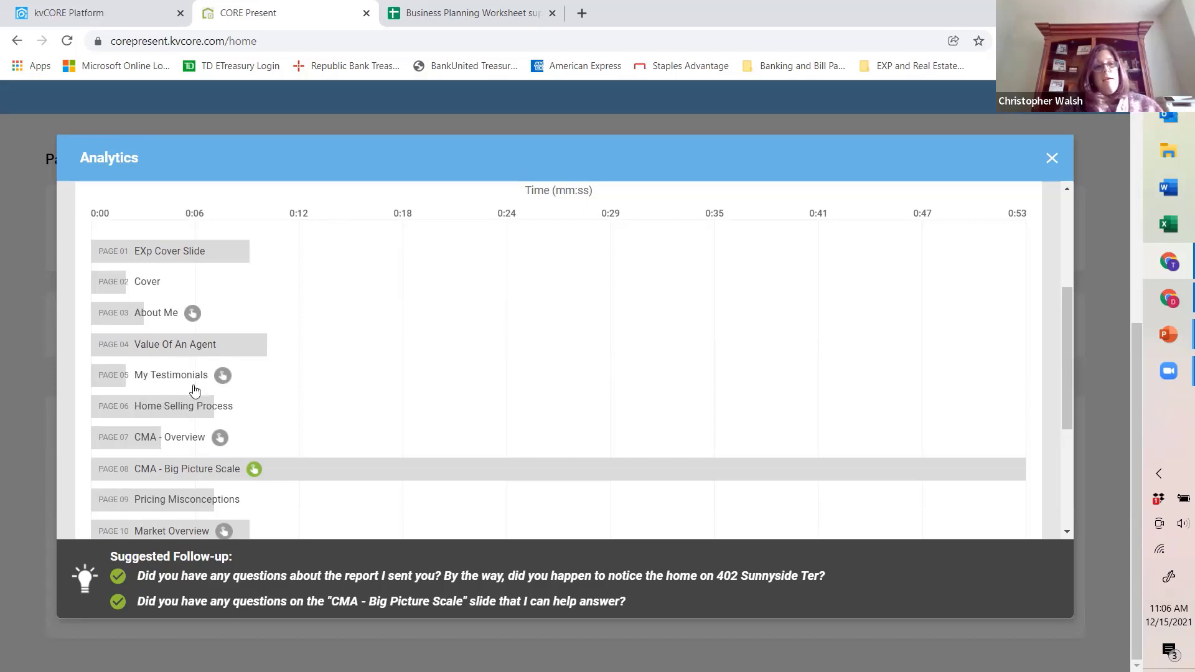
{"action": "scroll", "coordinate": [249, 414], "scroll_direction": "down", "scroll_amount": 1}
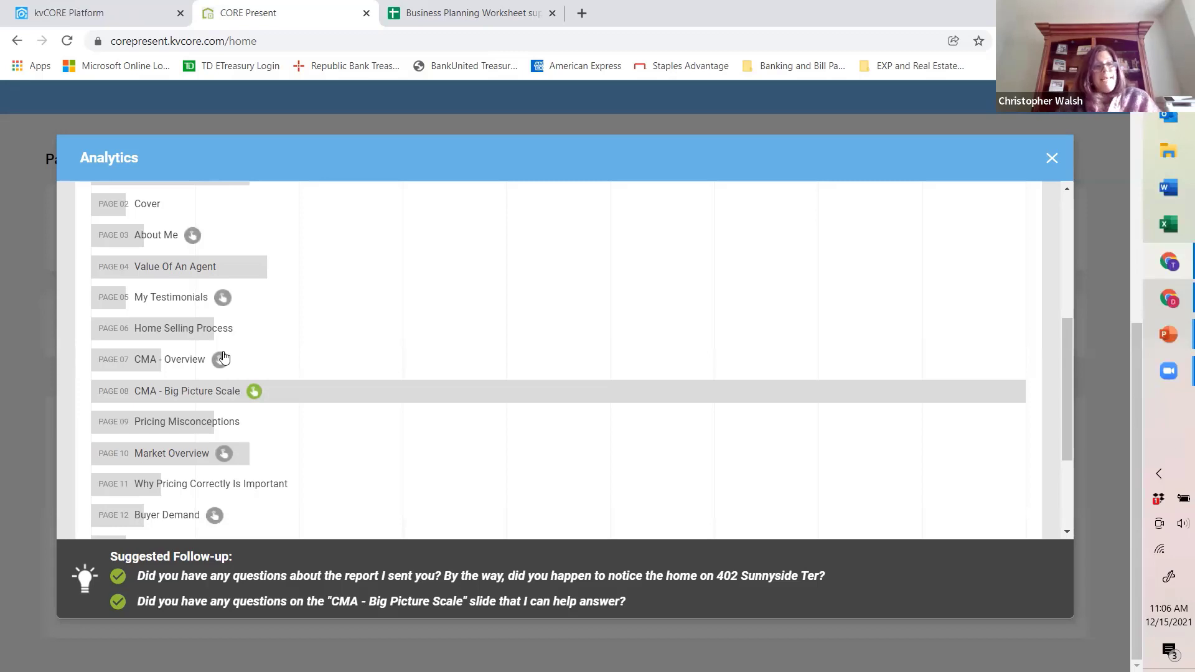
Step: Inspect the heat map and interaction details of the CMA - Big Picture Scale page, and close the analytics
{"action": "left_click", "coordinate": [254, 394]}
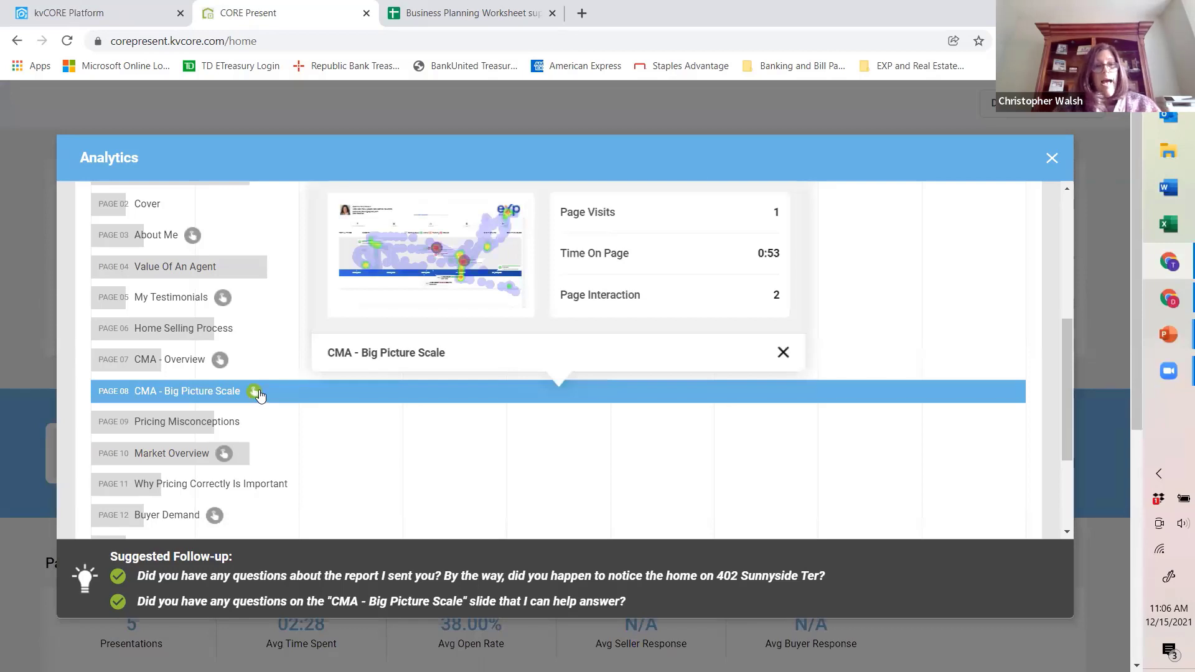
{"action": "mouse_move", "coordinate": [417, 289]}
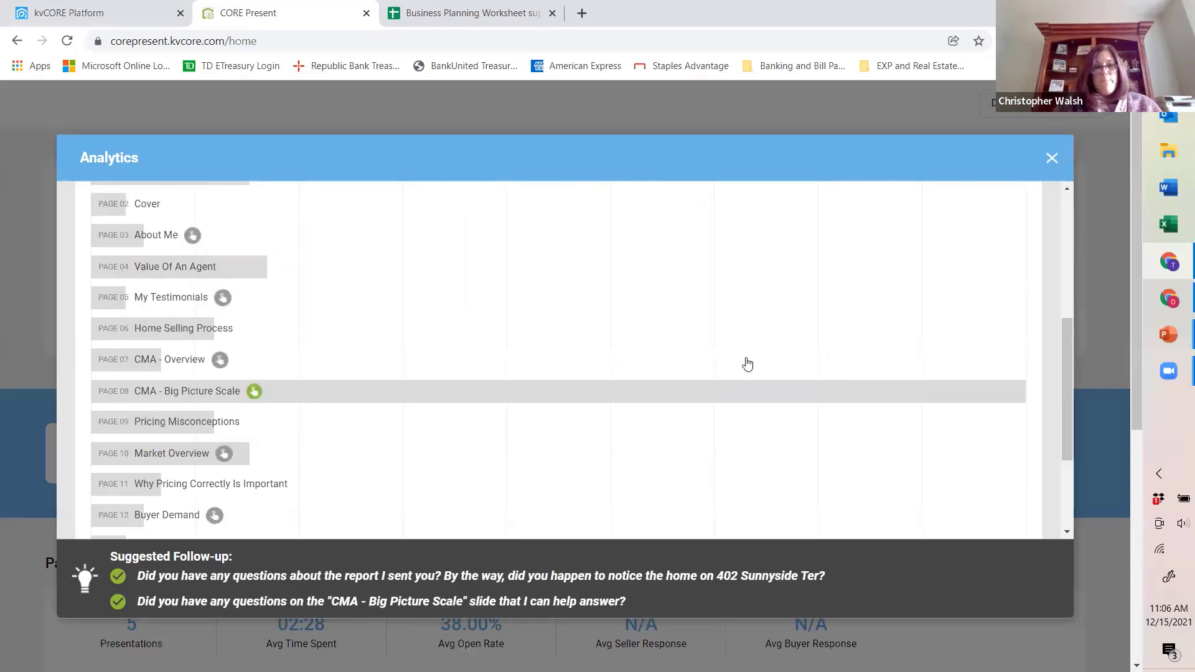
{"action": "left_click", "coordinate": [1051, 158]}
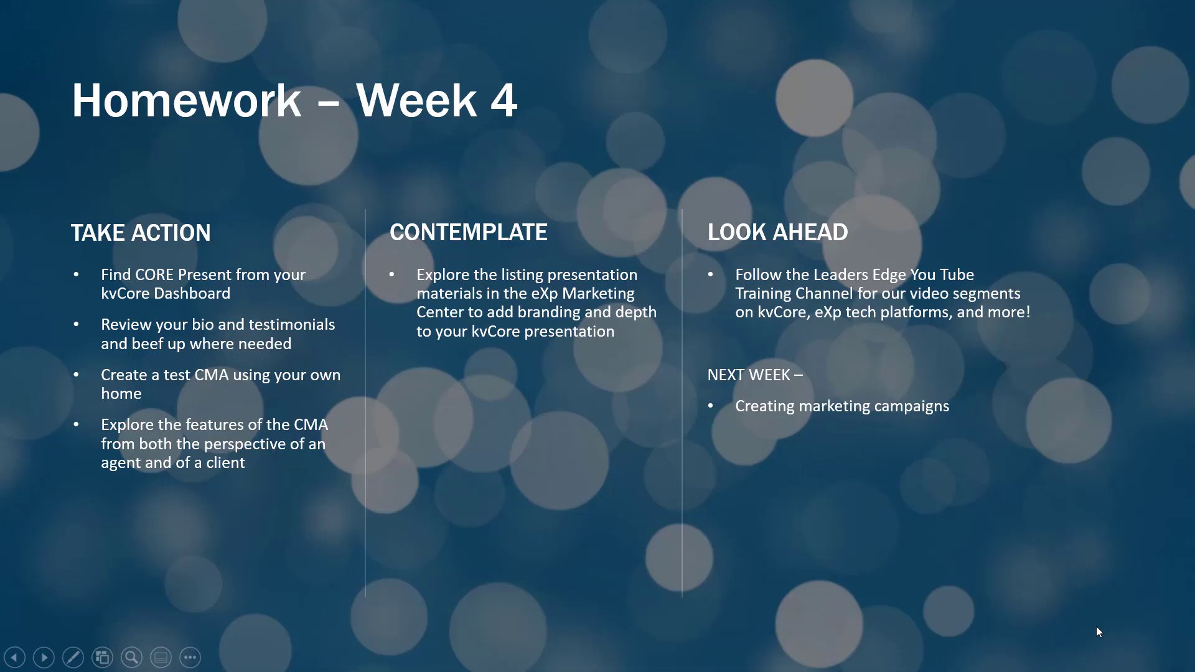